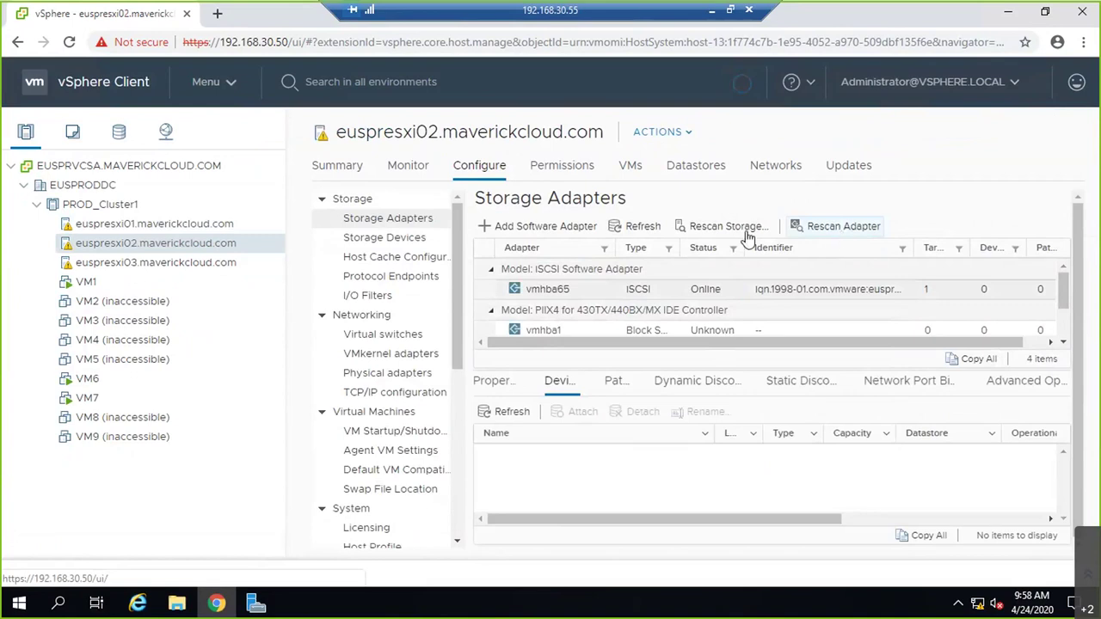
- Rescan all storage on euspresxi02, then bring Server Manager to the front
left_click(741, 232)
left_click(730, 422)
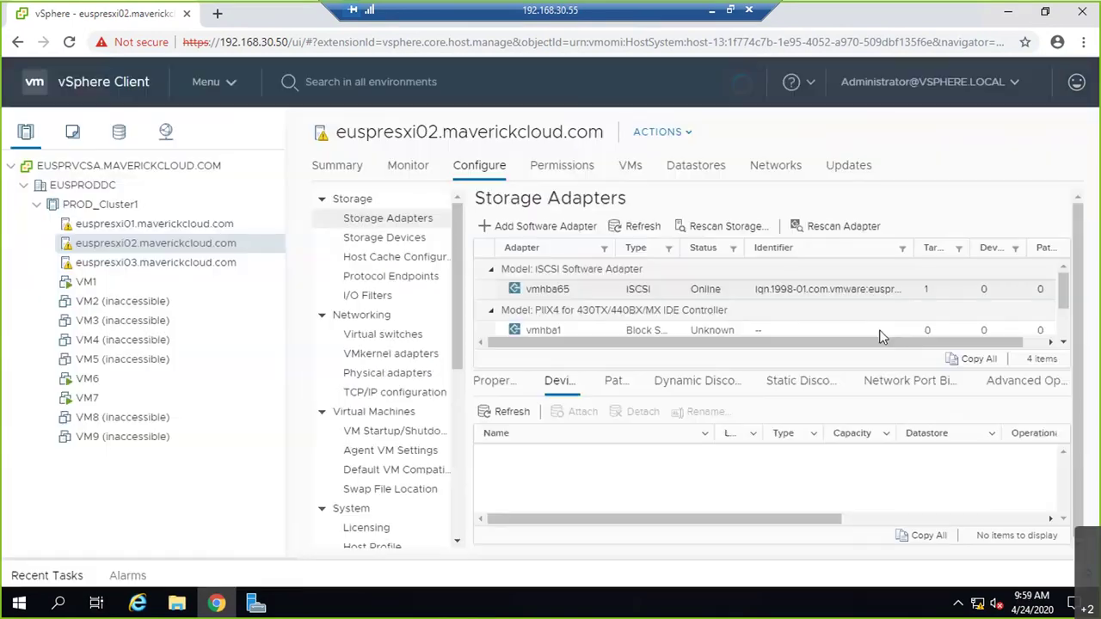
left_click(255, 602)
left_click(48, 197)
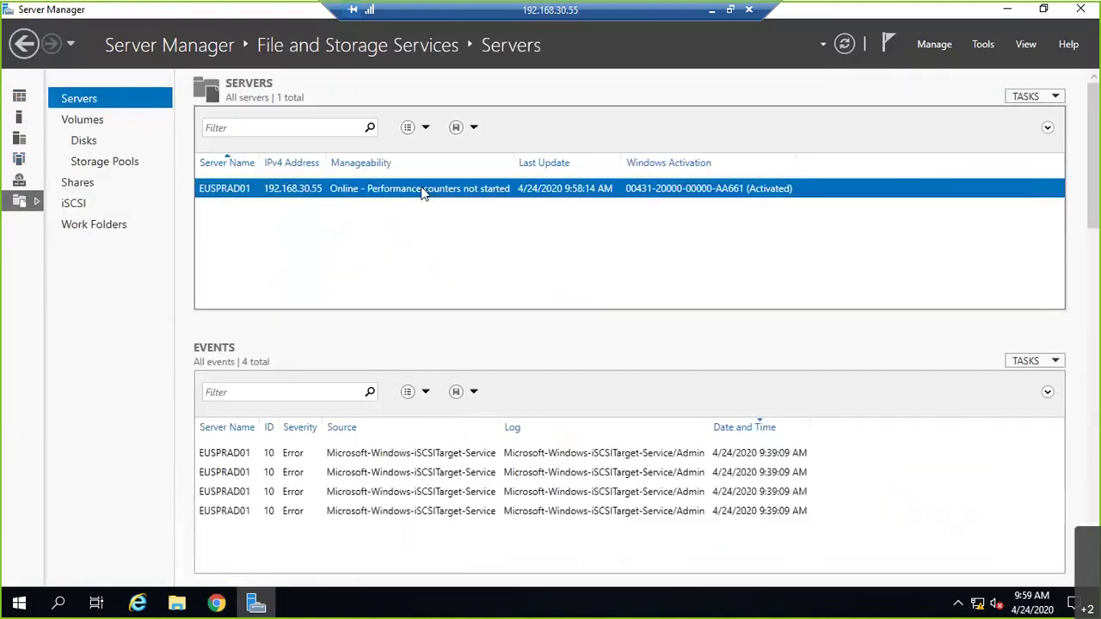
- Check that the iSCSI virtual disks, including LUN20, are Not Connected, refresh the list, and return to vSphere Client
left_click(73, 204)
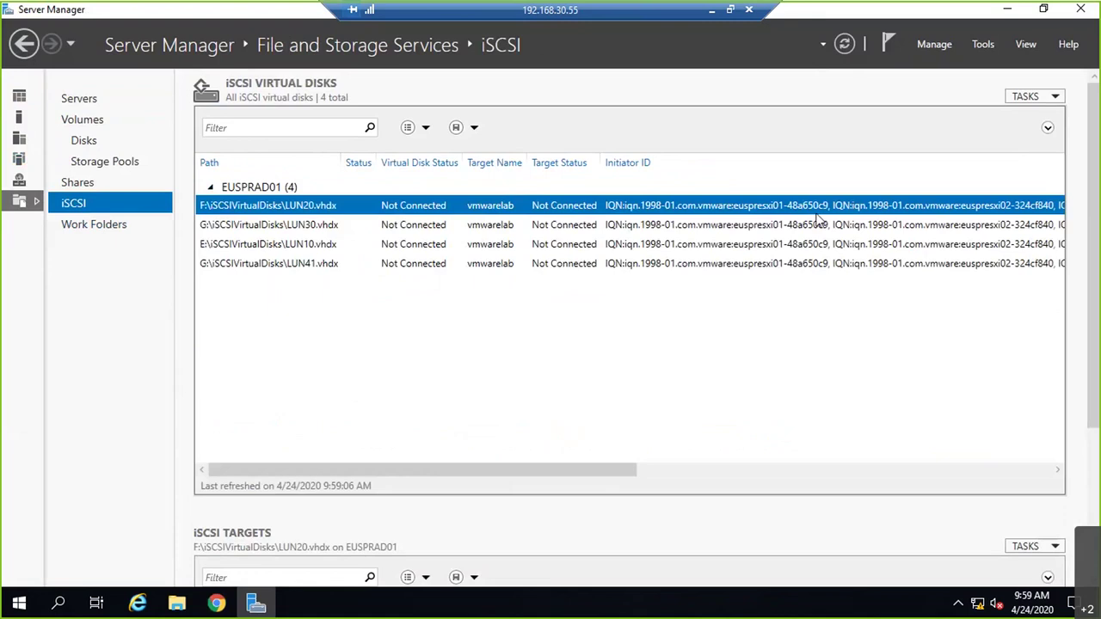
right_click(553, 212)
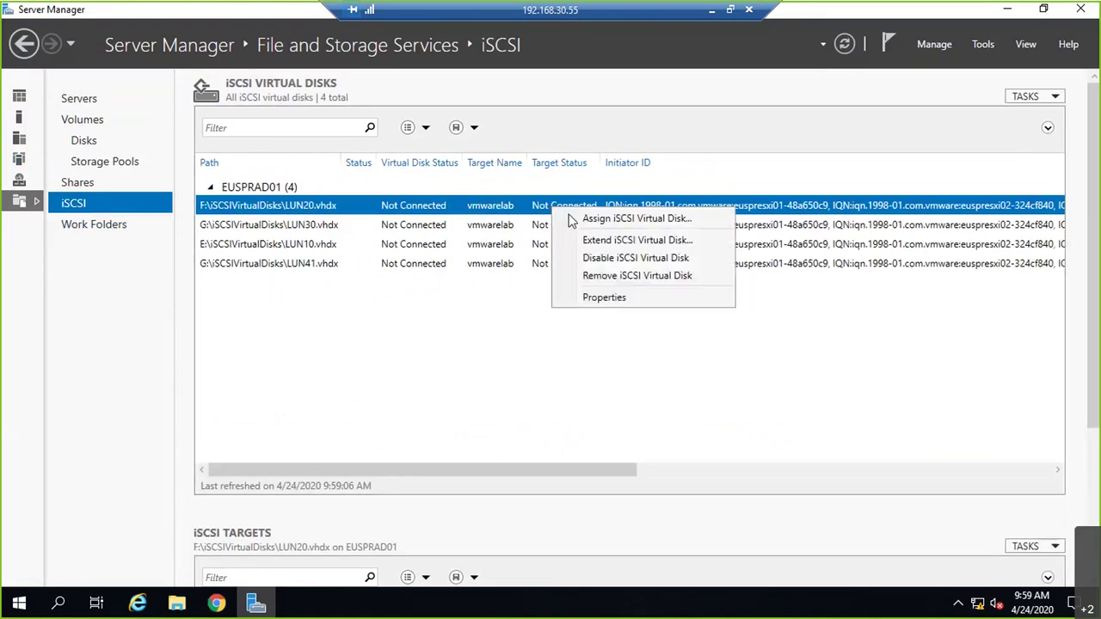
left_click(843, 44)
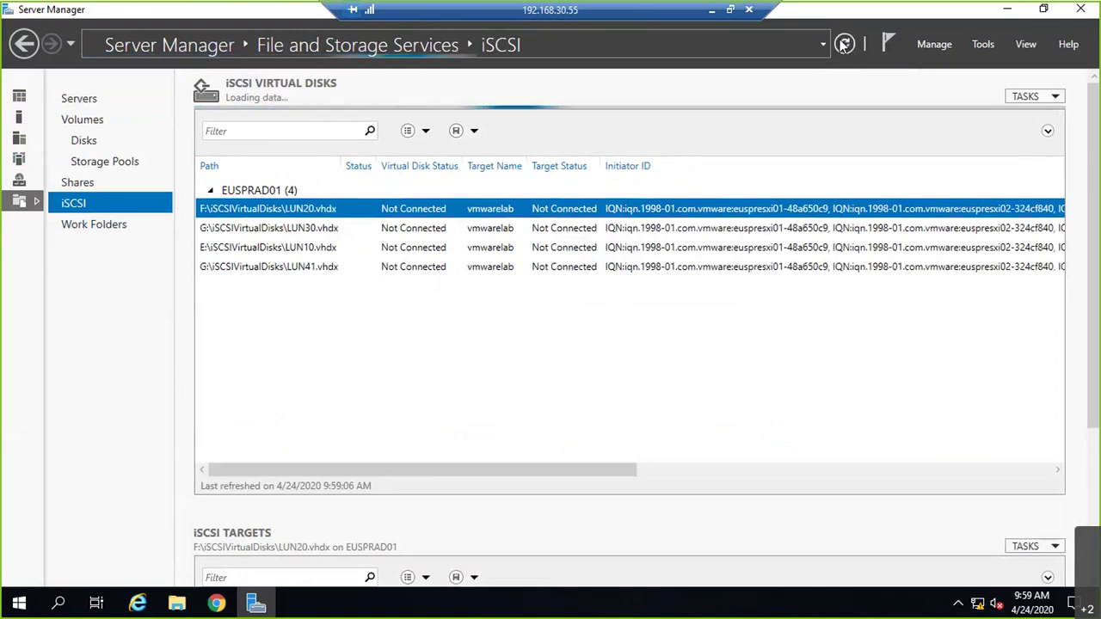
left_click(256, 605)
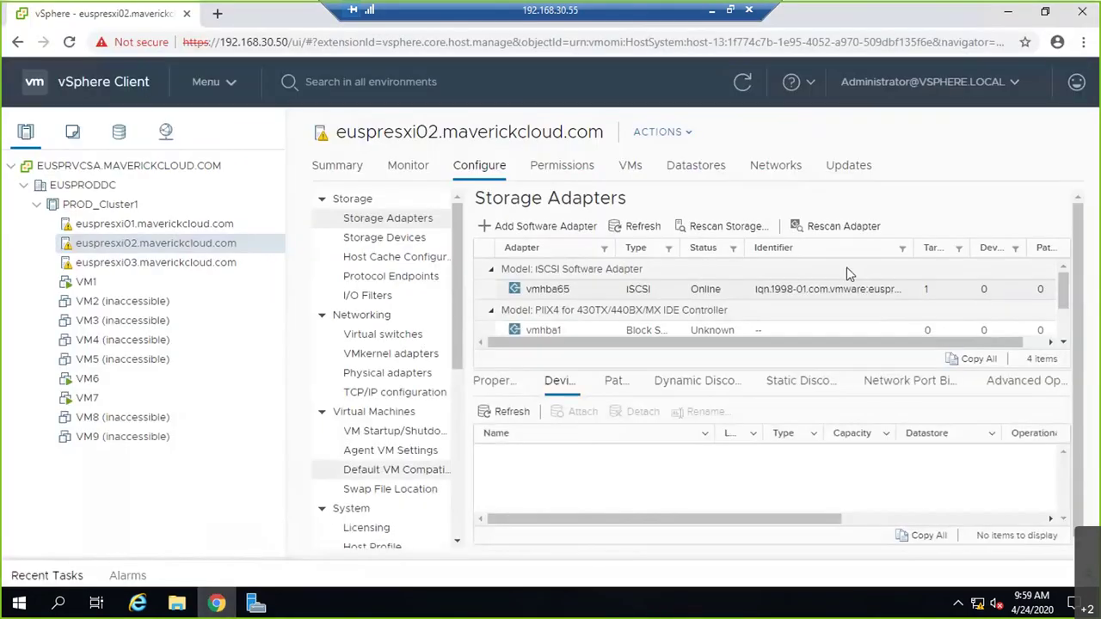
- Review vmhba65's network port bindings on euspresxi01, then load vSphere Client in a new tab
left_click(145, 223)
left_click(131, 206)
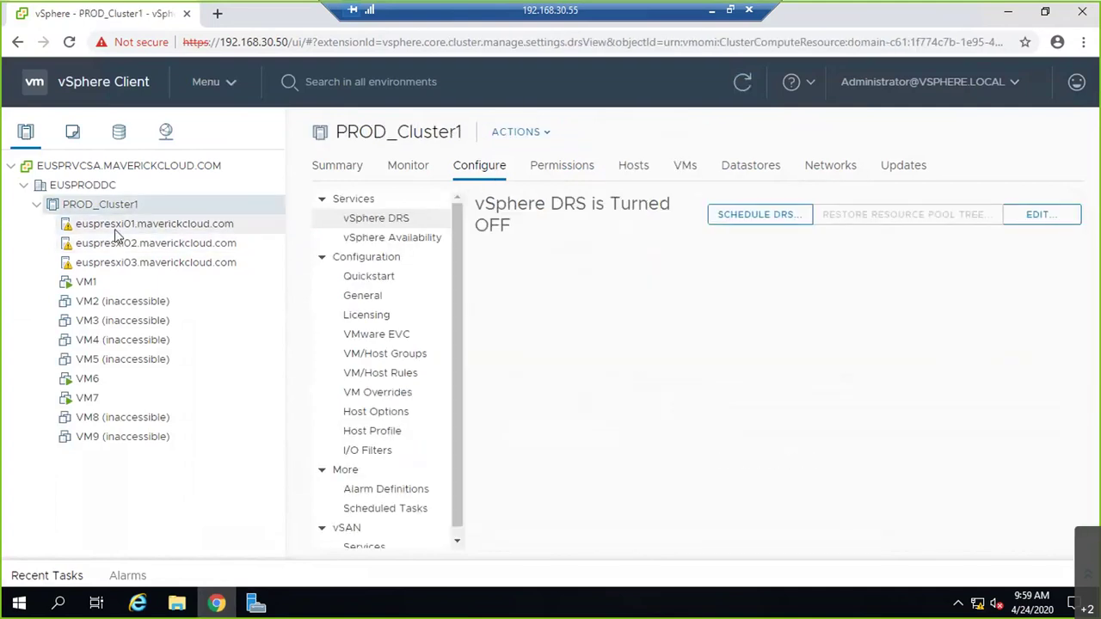
left_click(129, 225)
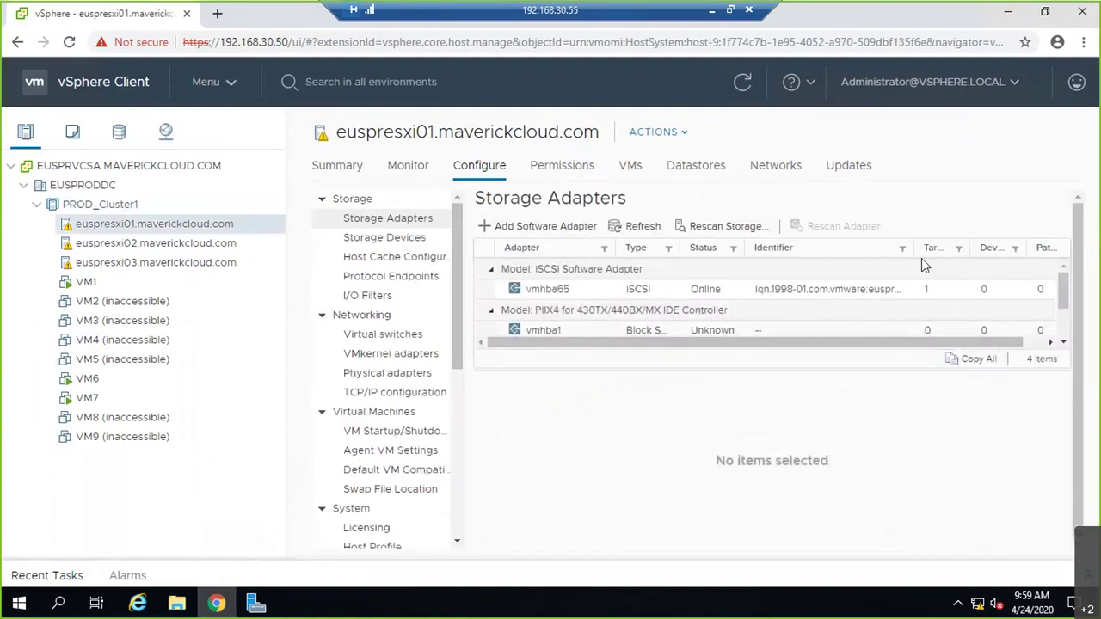
left_click(784, 289)
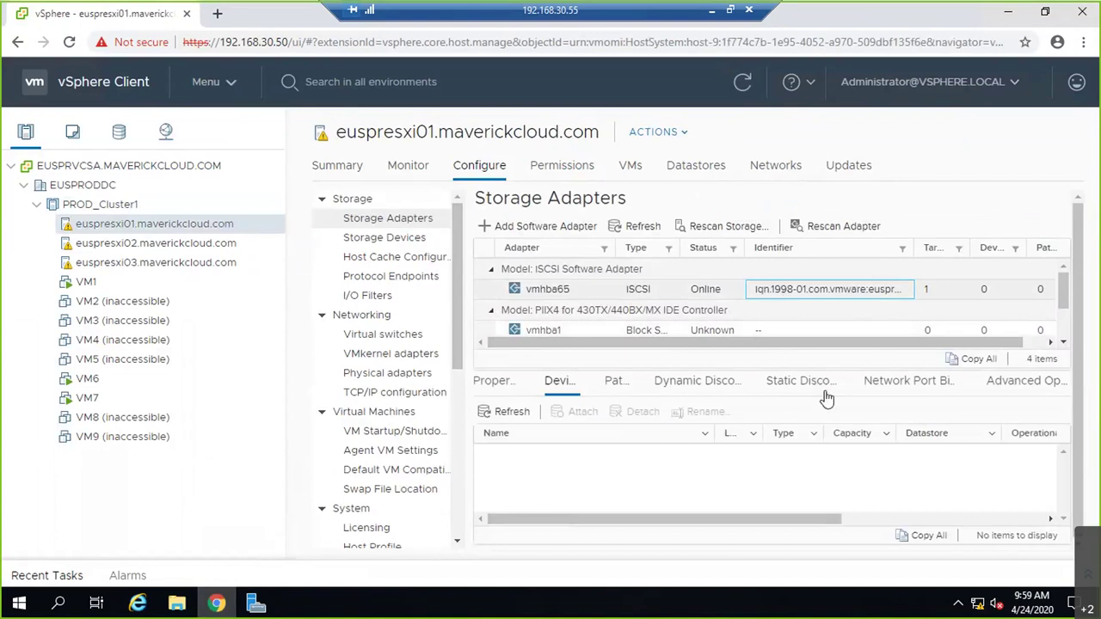
left_click(903, 383)
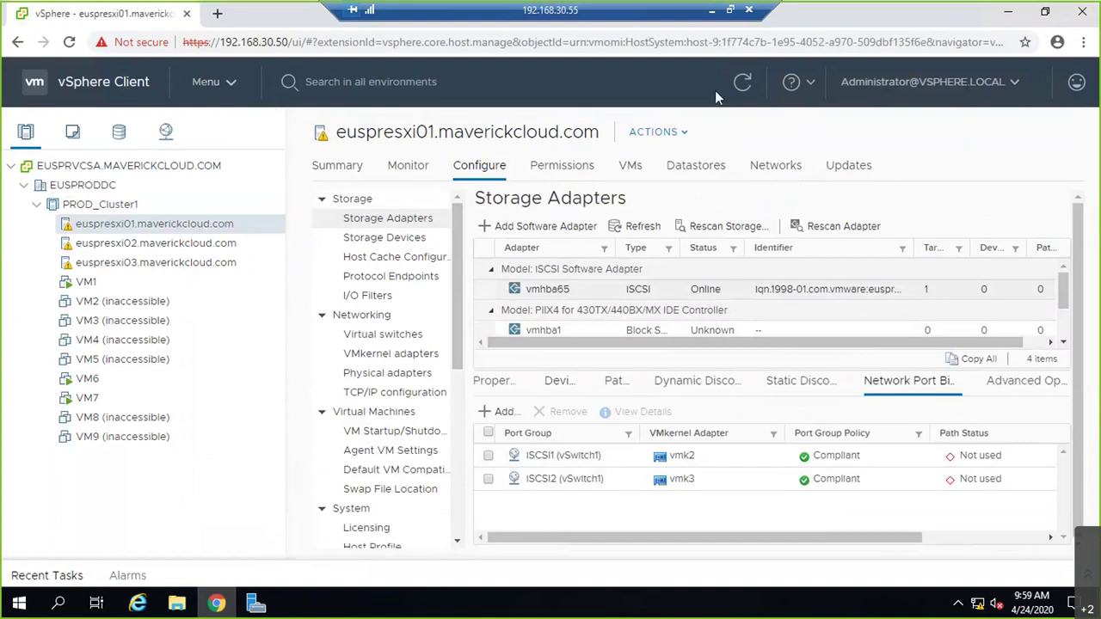
left_click(221, 14)
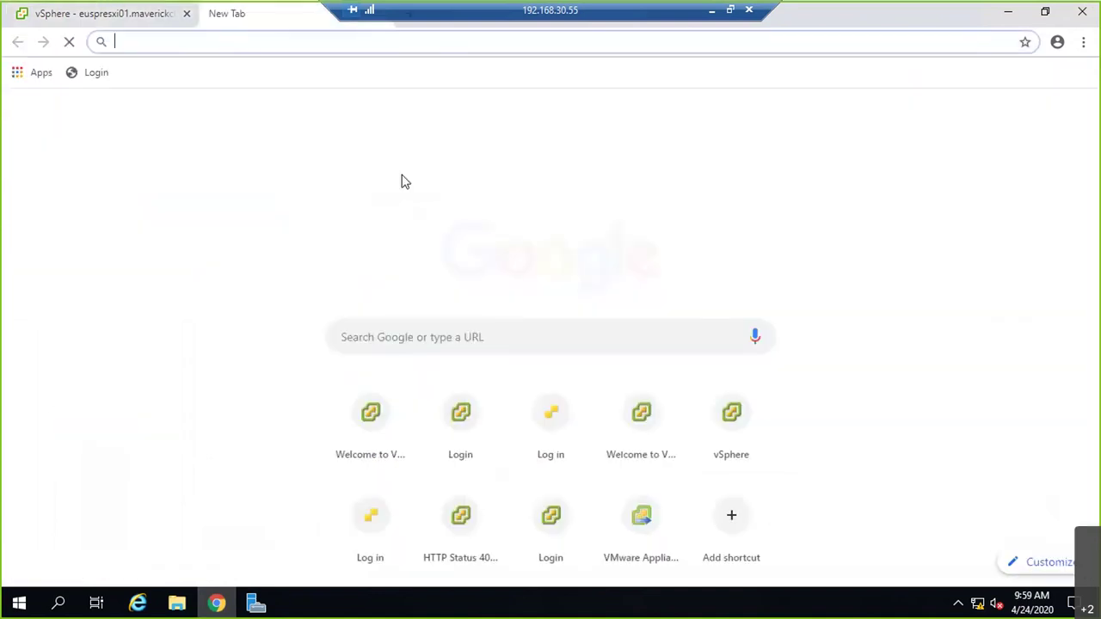
left_click(474, 442)
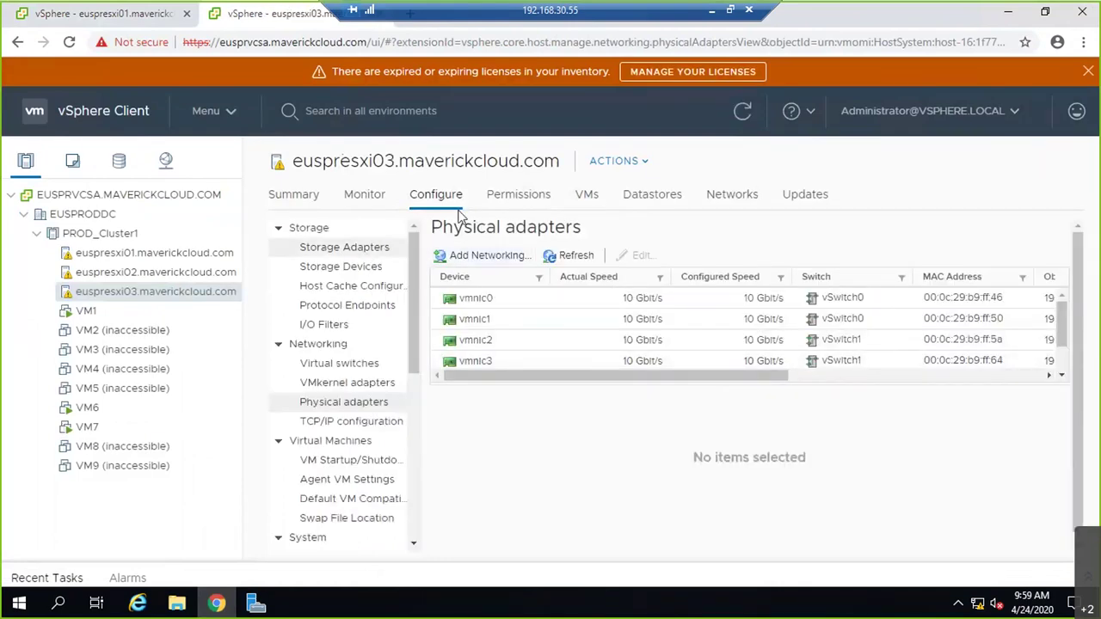
- Inspect euspresxi03's vmhba65 devices, paths and dynamic discovery target 192.168.30.55:3260
left_click(647, 209)
left_click(413, 199)
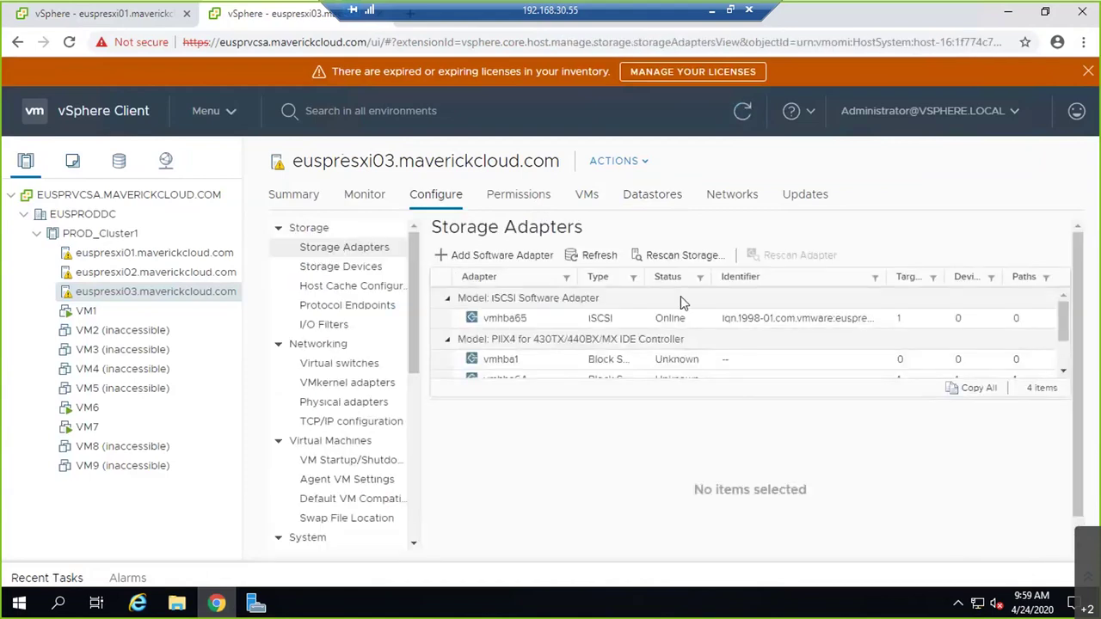
left_click(643, 321)
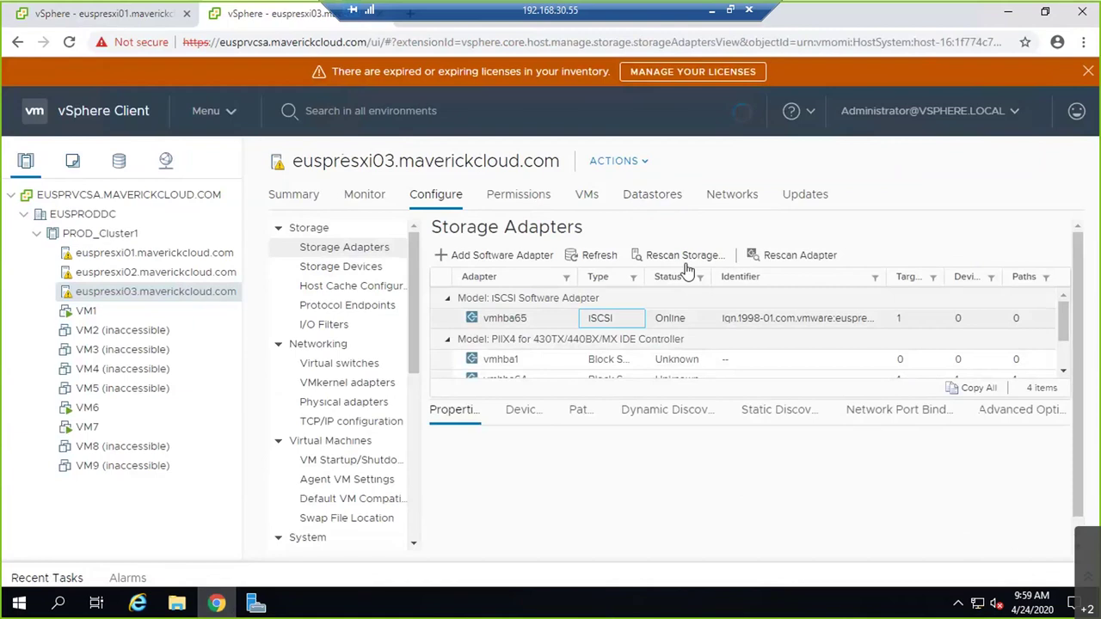
left_click(526, 411)
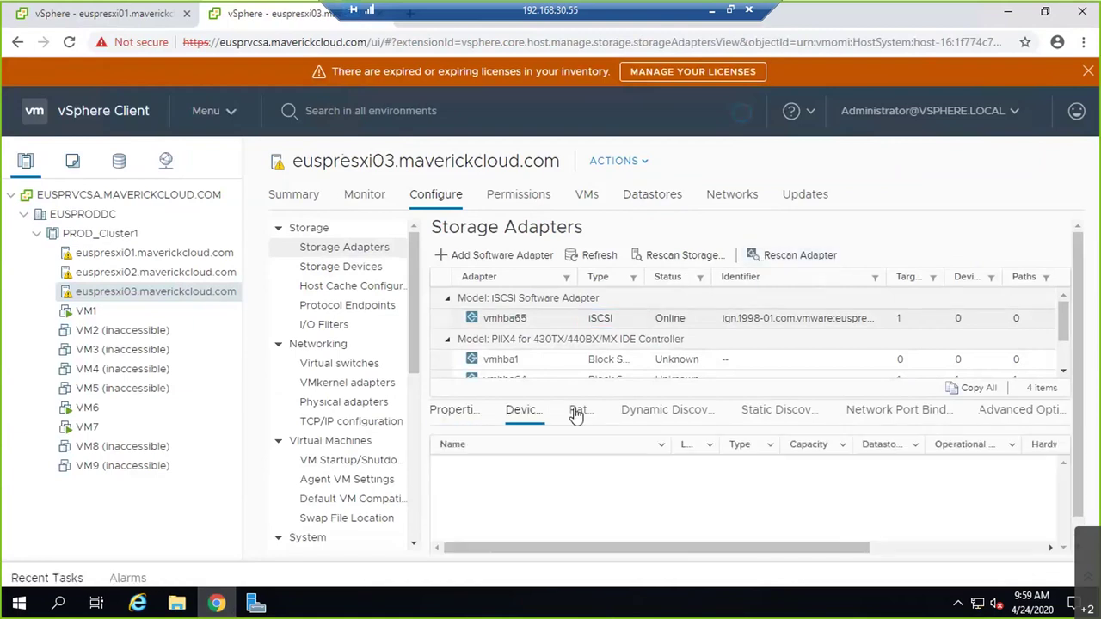
left_click(576, 414)
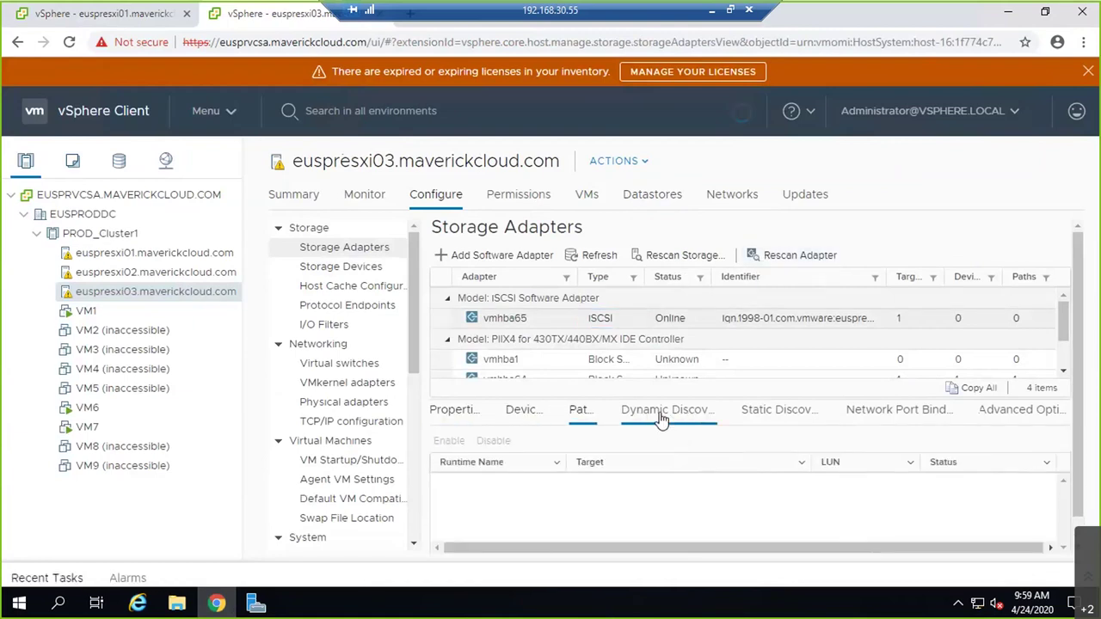
left_click(661, 414)
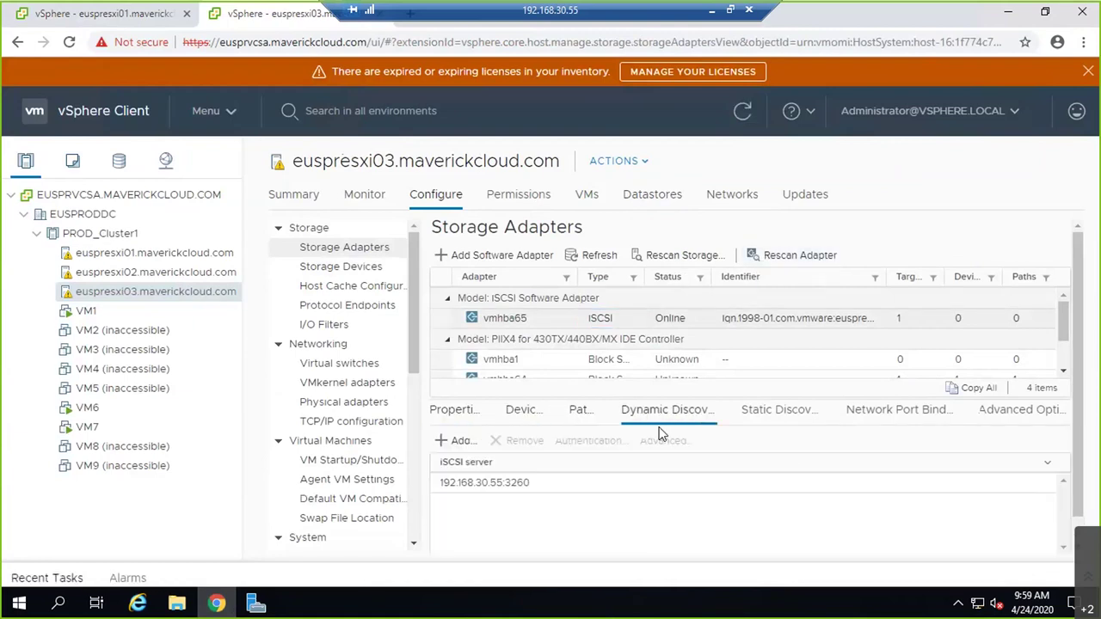
left_click(469, 484)
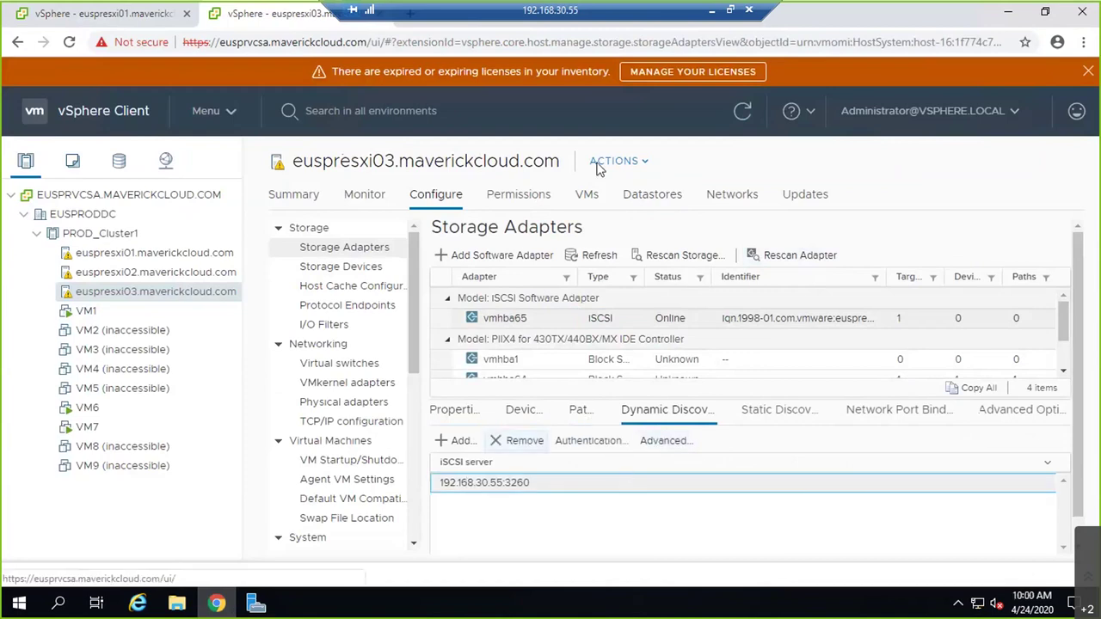
- Rescan storage on euspresxi03 and recheck vmhba65's devices and paths
left_click(634, 256)
left_click(731, 422)
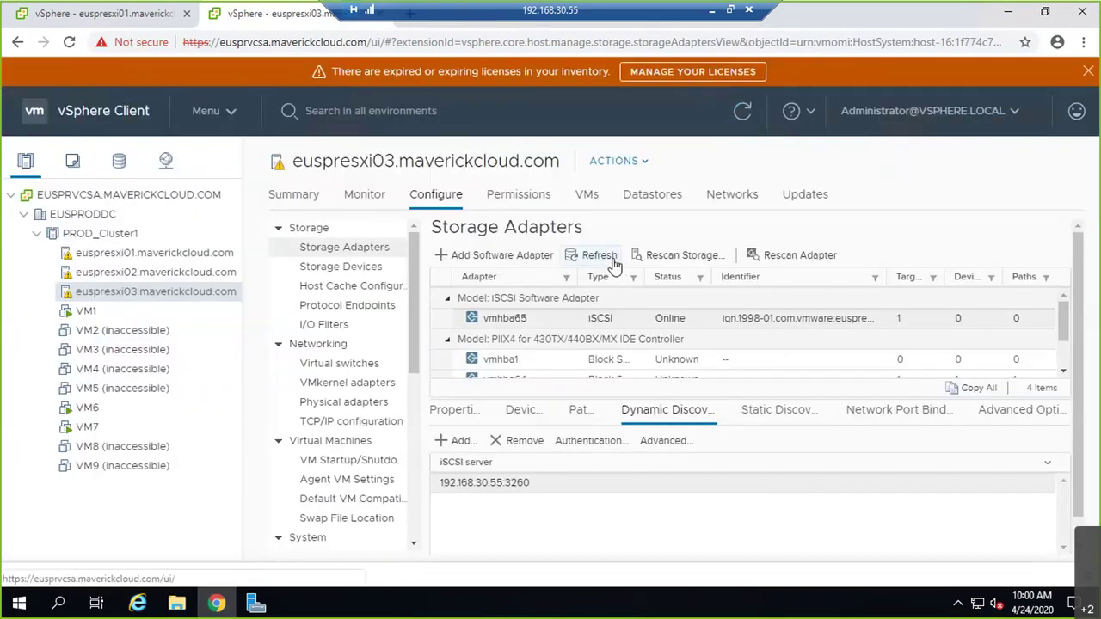
left_click(532, 420)
left_click(582, 416)
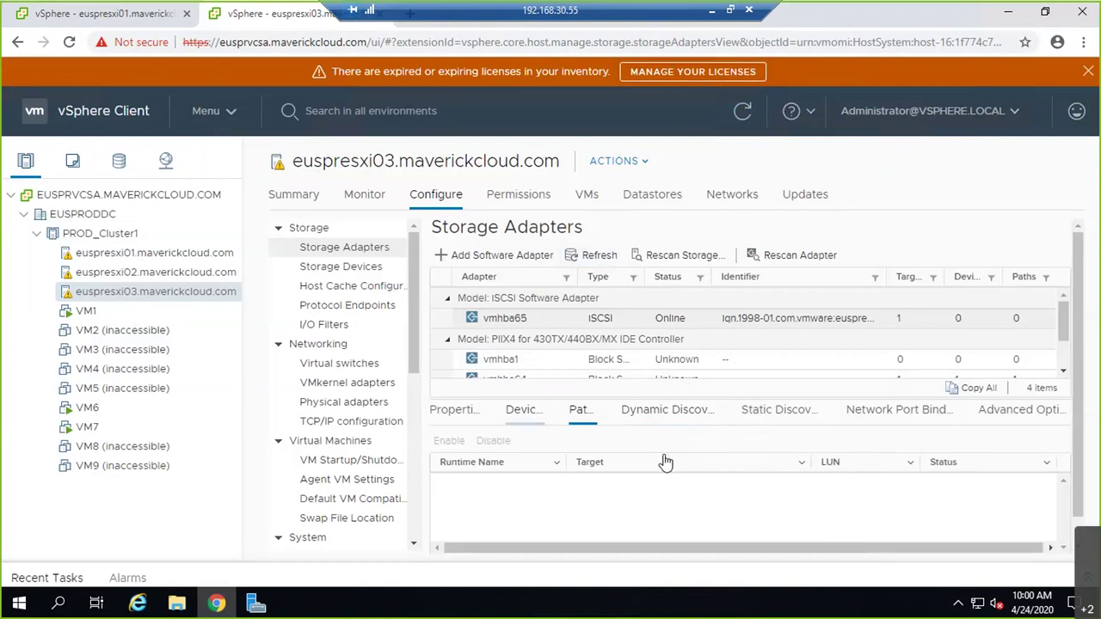
- Reboot host euspresxi03 with the logged reason 'reboot', then select euspresxi01
right_click(157, 291)
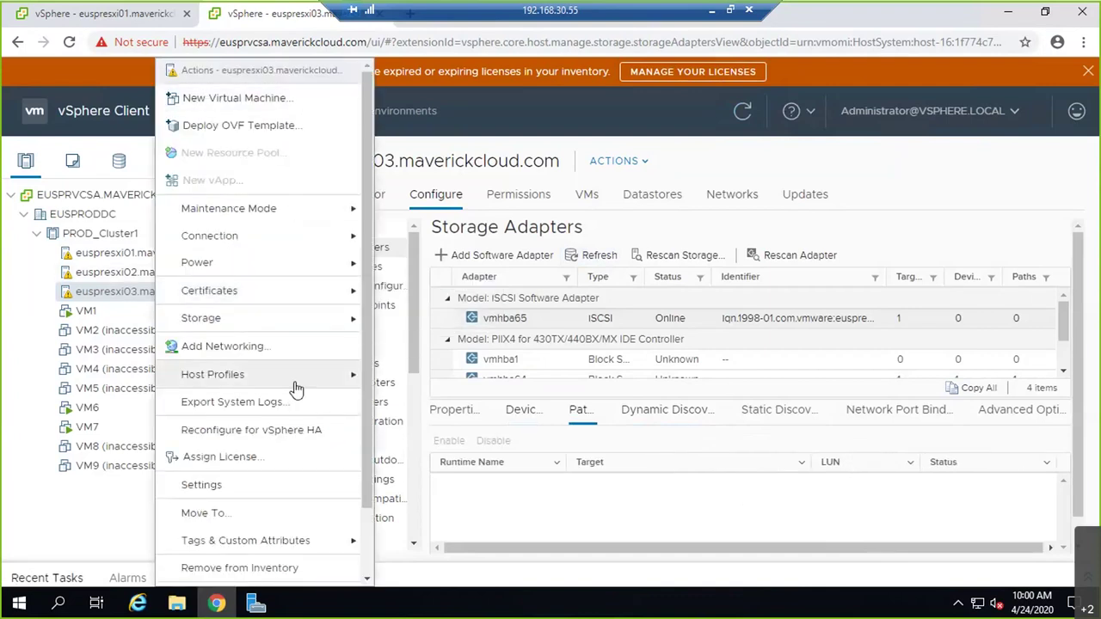
mouse_move(319, 268)
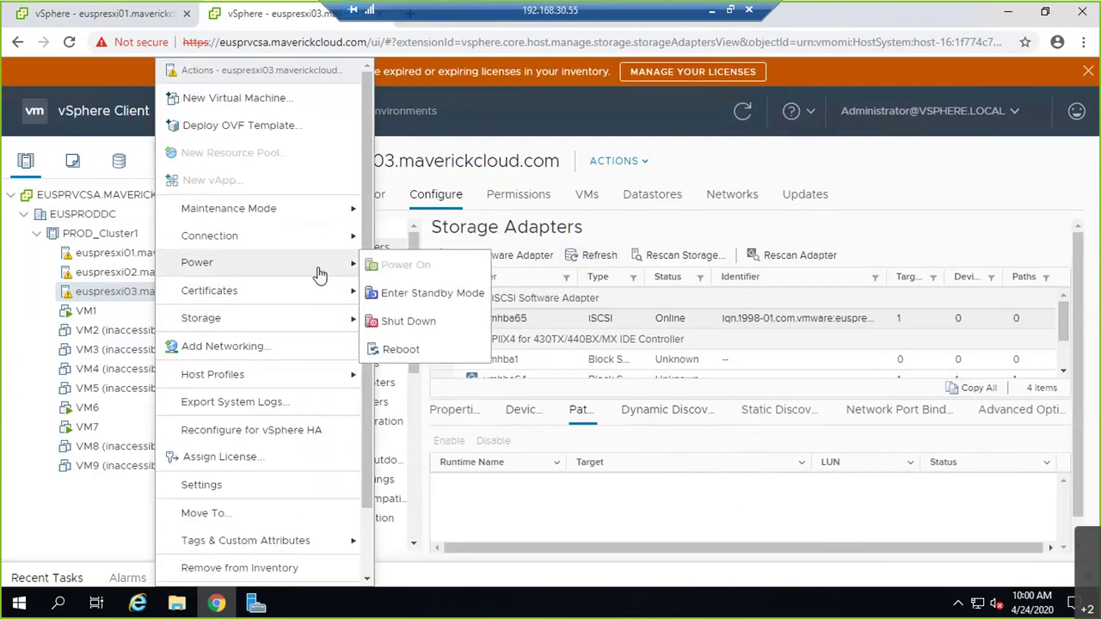
left_click(400, 350)
type("reboot")
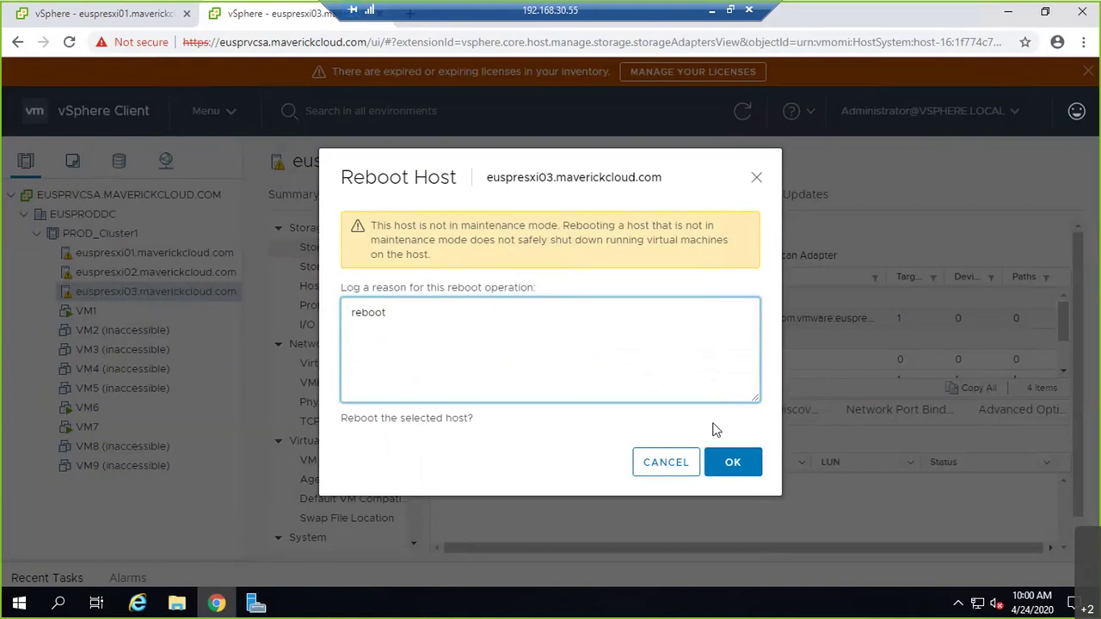
left_click(721, 462)
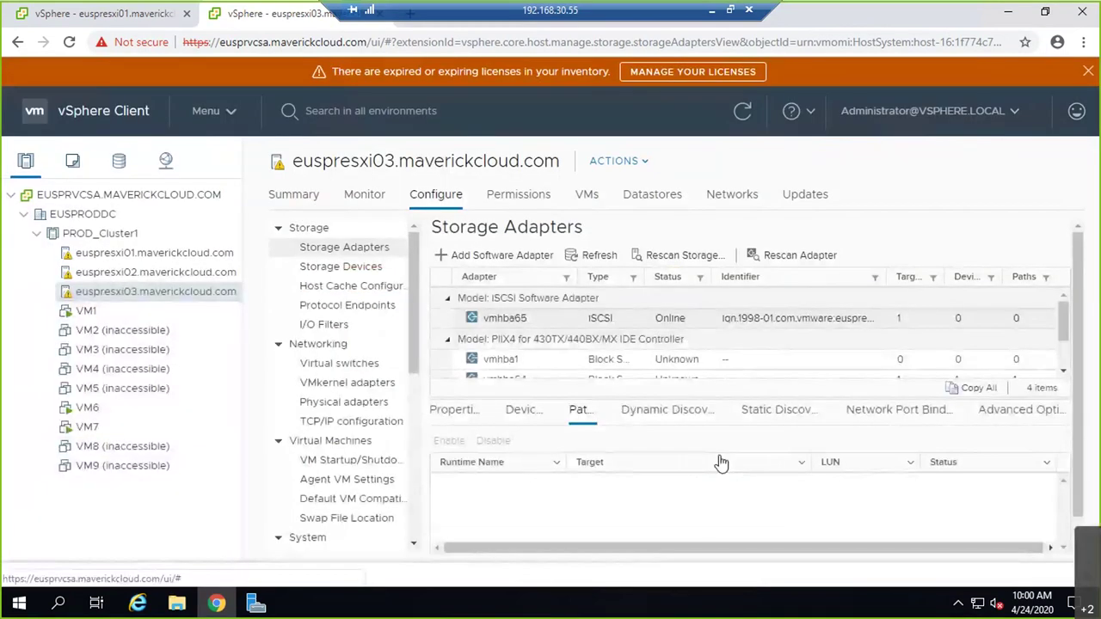
left_click(175, 257)
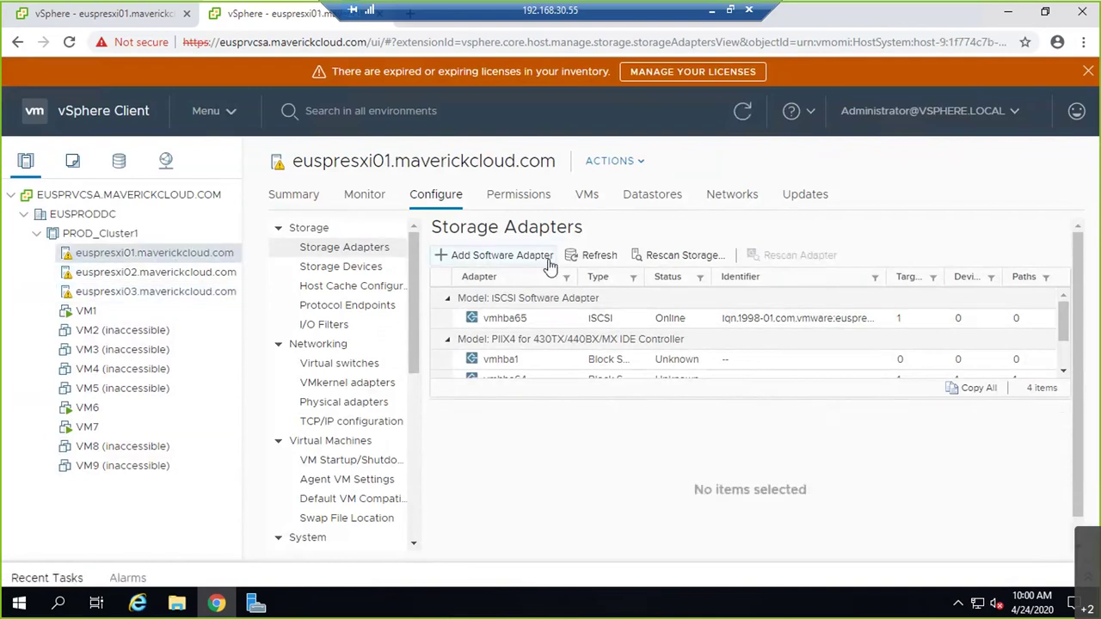
- Inspect euspresxi01's virtual switches: VDS, vSwitch0 and vSwitch1 port groups
left_click(359, 365)
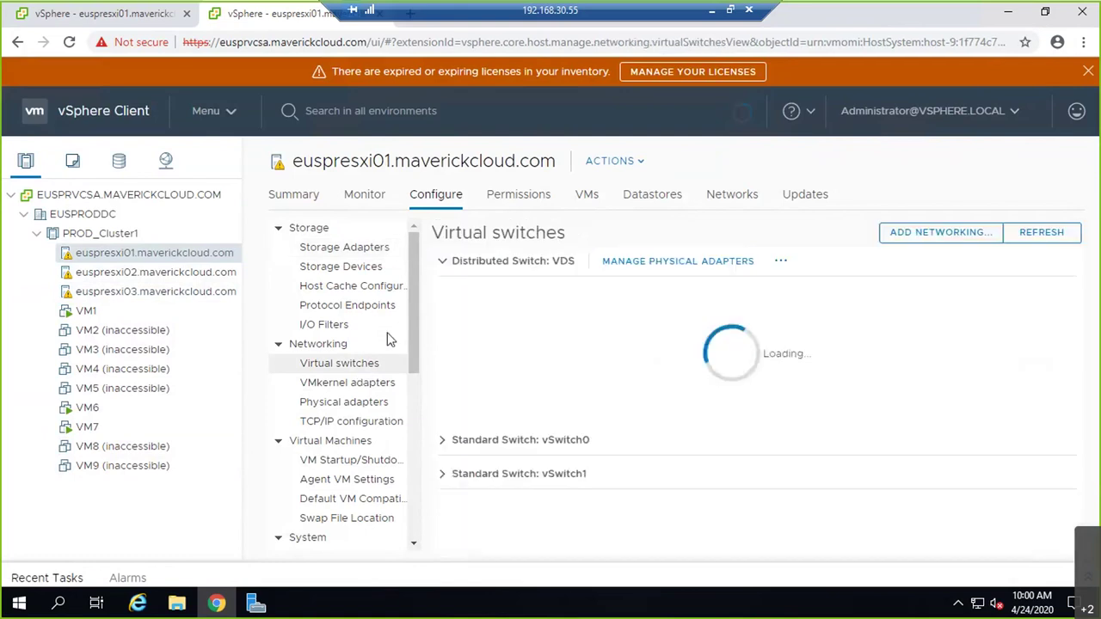
scroll(663, 344, "down", 2)
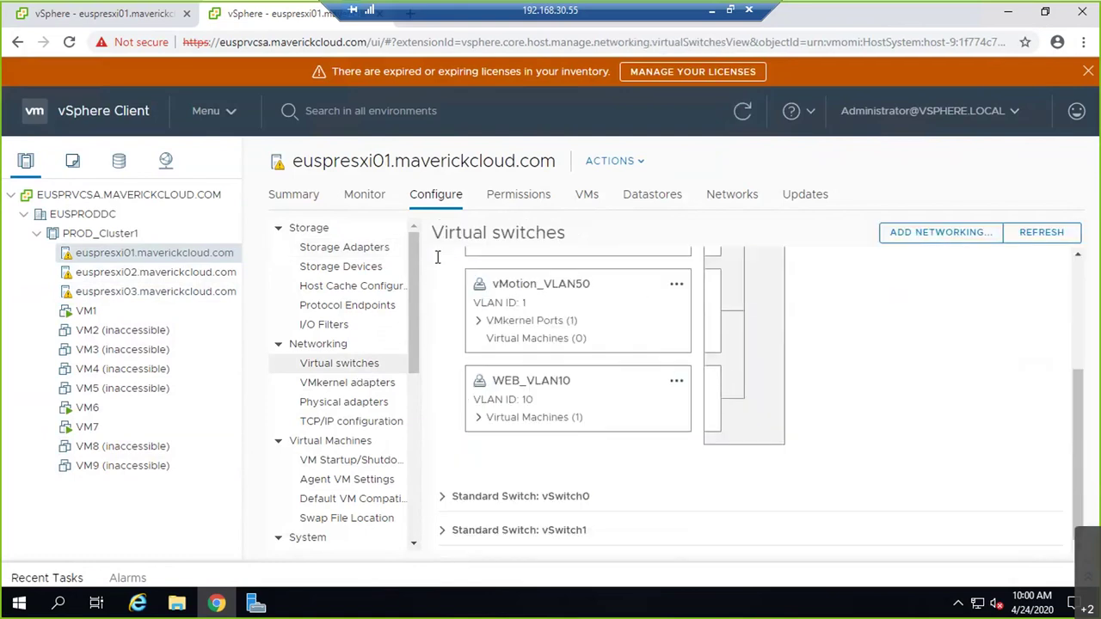
scroll(443, 270, "up", 3)
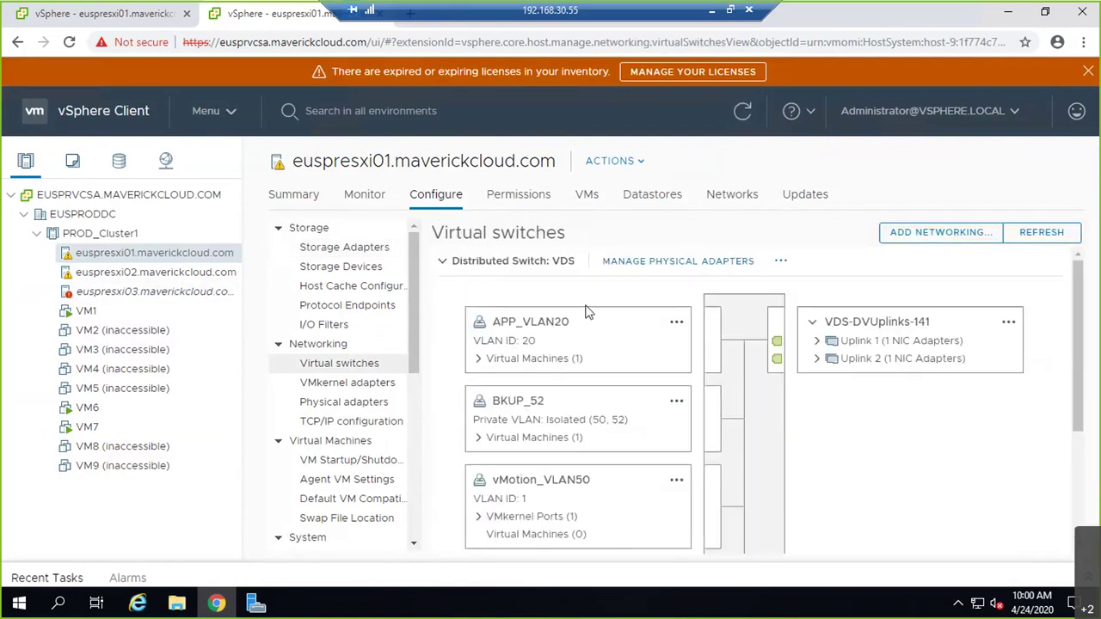
left_click(443, 263)
left_click(443, 296)
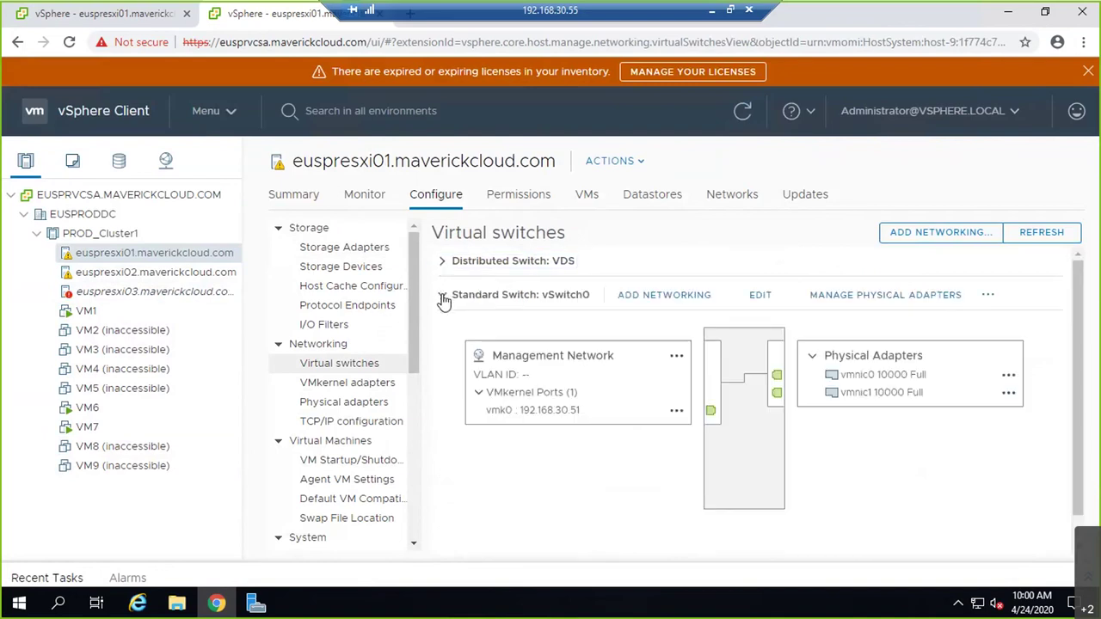
left_click(443, 300)
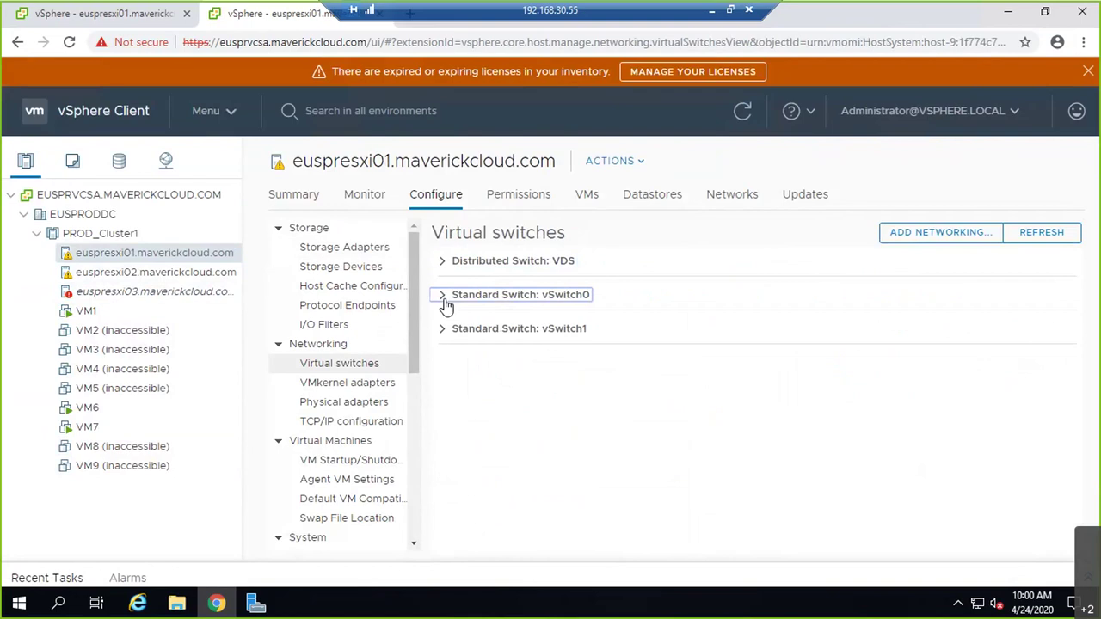
left_click(442, 328)
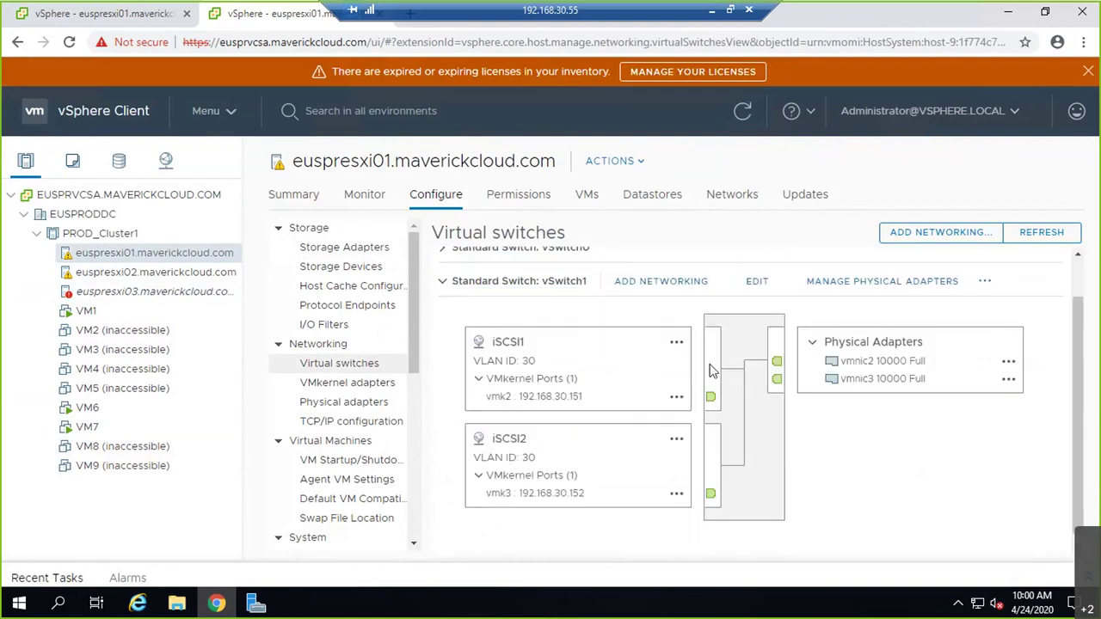
left_click(440, 283)
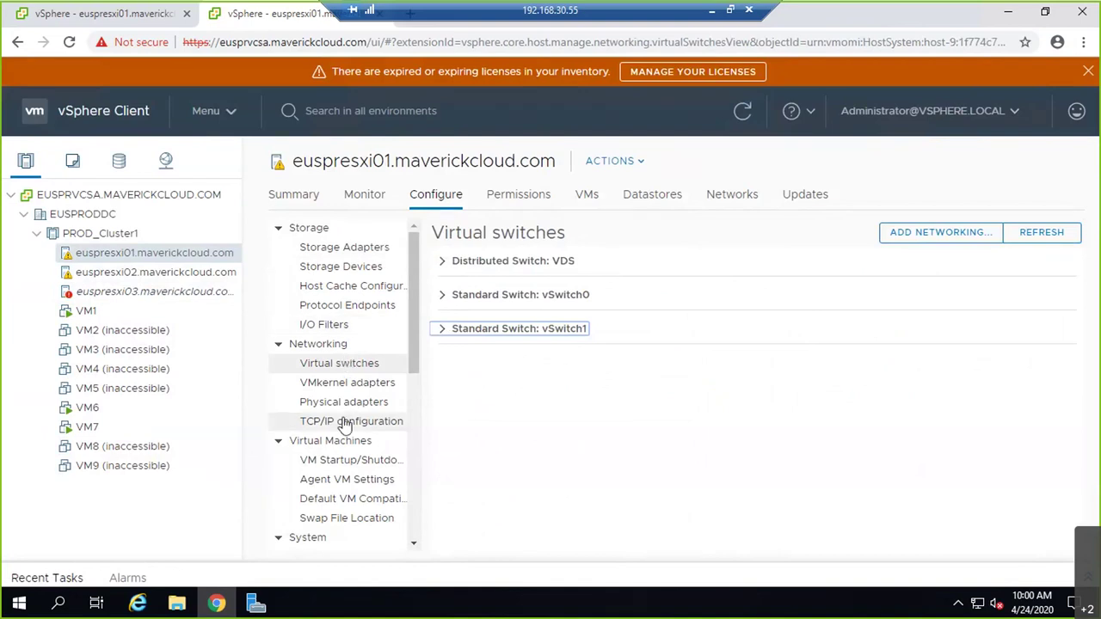
- List euspresxi01's VMkernel adapters sorted by device, check vmk0 and vmk1, then select euspresxi02
left_click(349, 385)
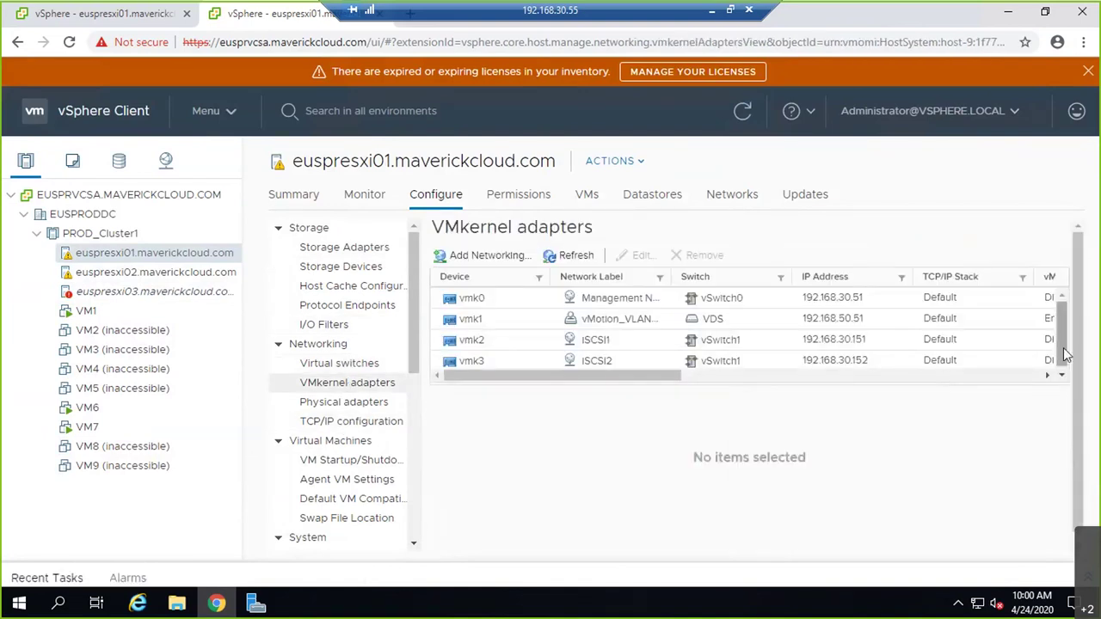
scroll(1061, 344, "down", 1)
scroll(1081, 322, "up", 1)
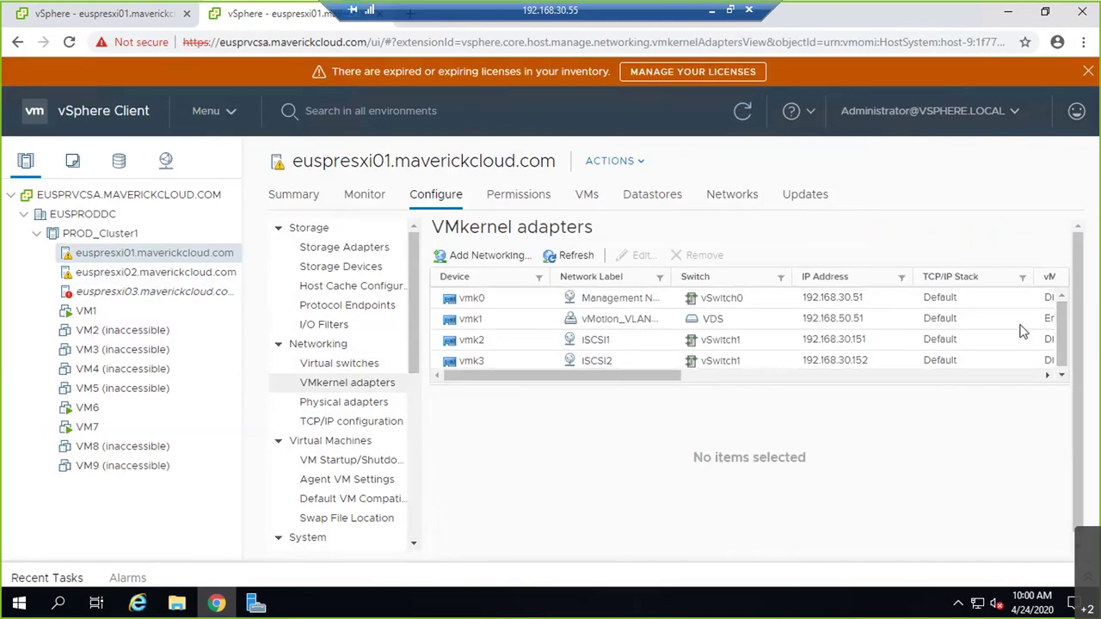
scroll(860, 345, "down", 1)
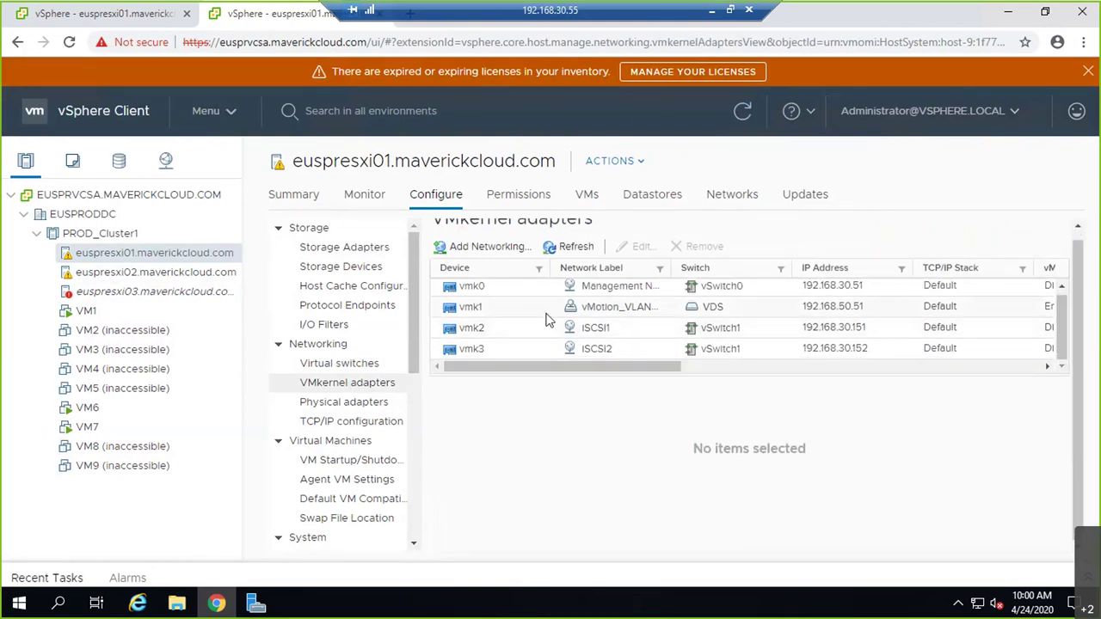
scroll(531, 318, "up", 1)
scroll(505, 322, "down", 1)
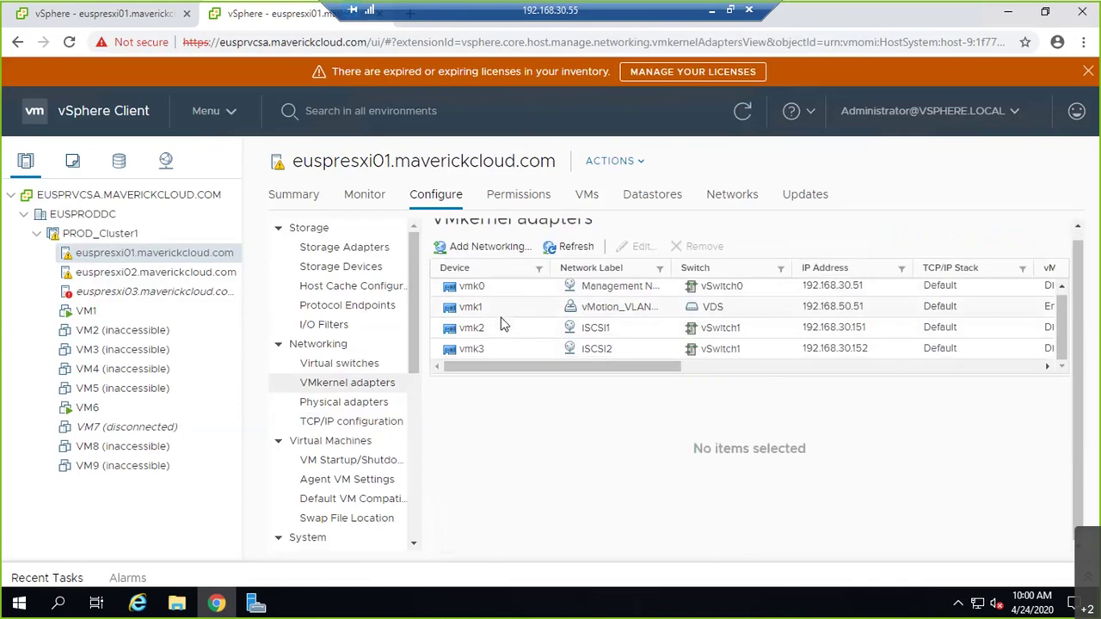
left_click(510, 271)
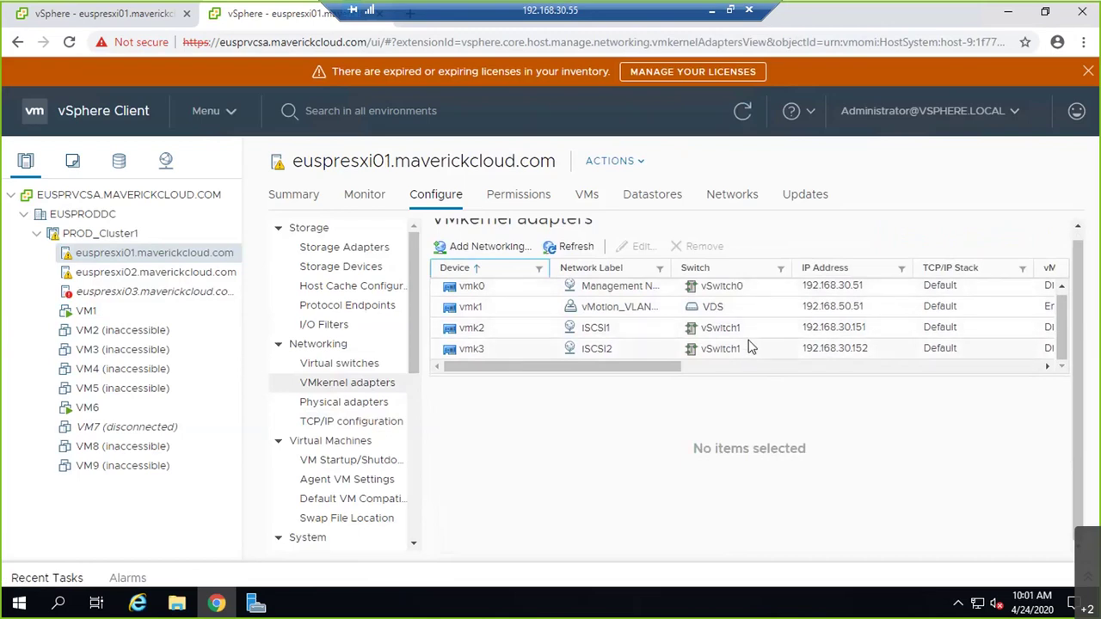
left_click(768, 295)
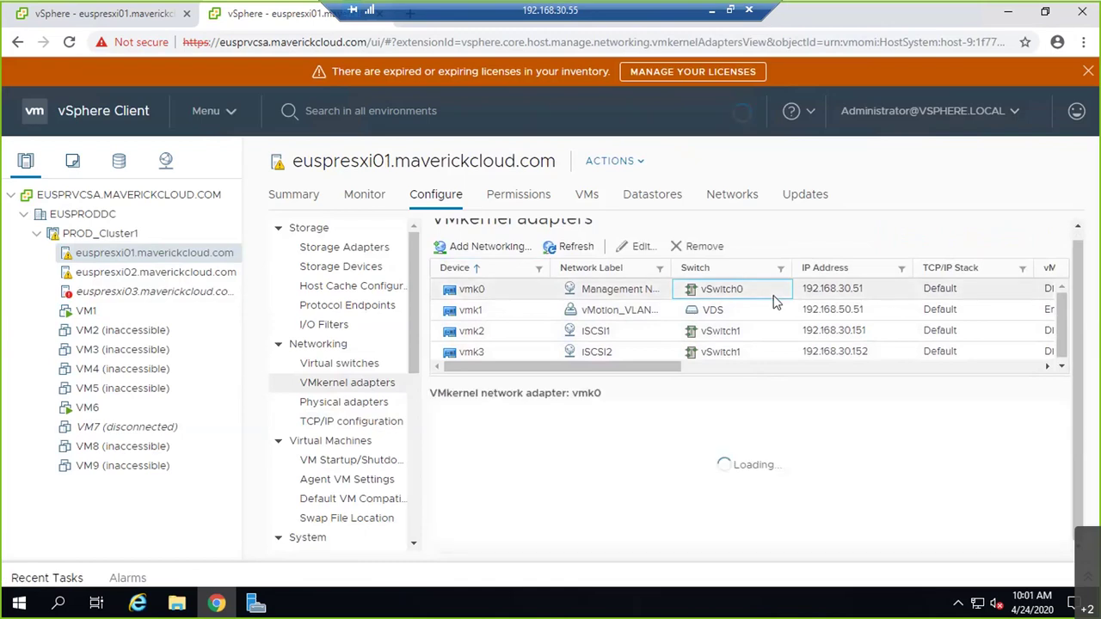
left_click(779, 311)
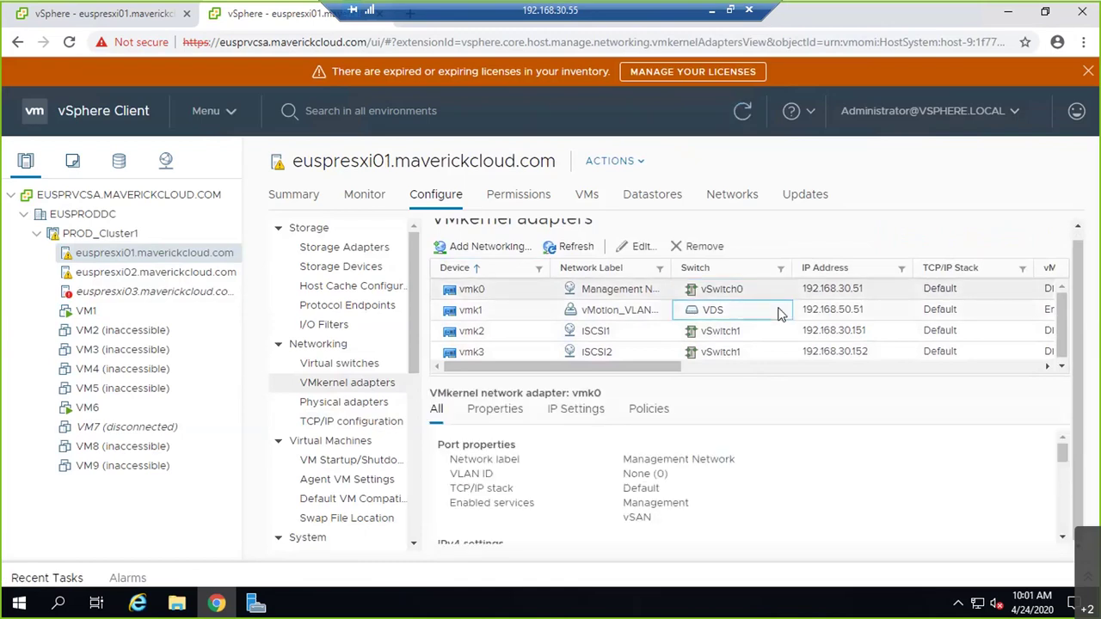
left_click(206, 273)
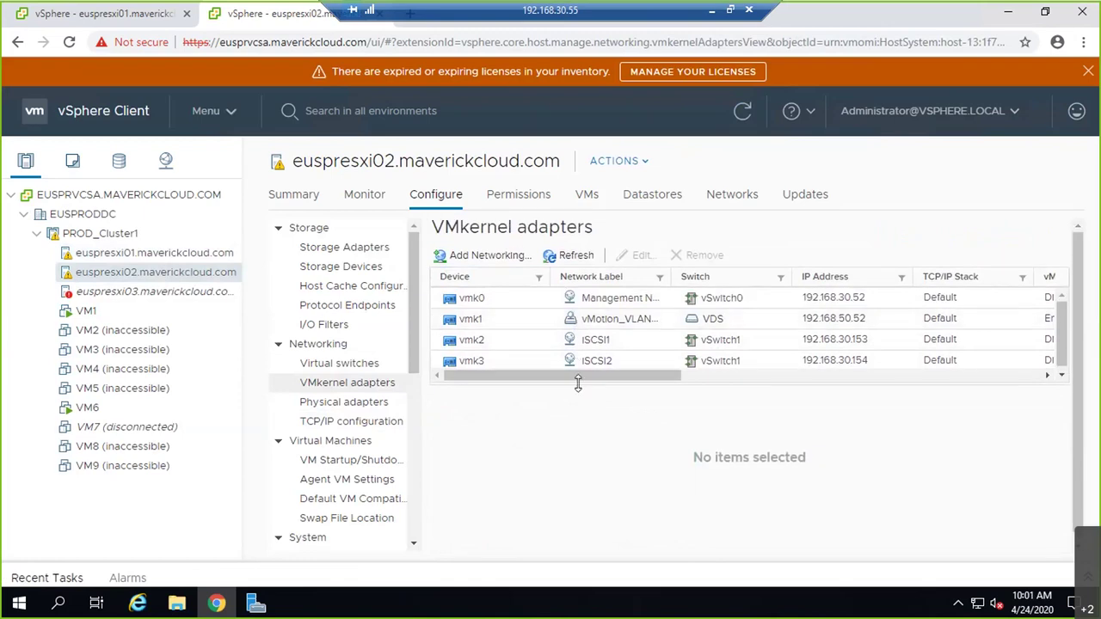
- Replace the euspresxi01 tab with a fresh vSphere Client tab on the Home Shortcuts page
left_click(186, 13)
left_click(217, 13)
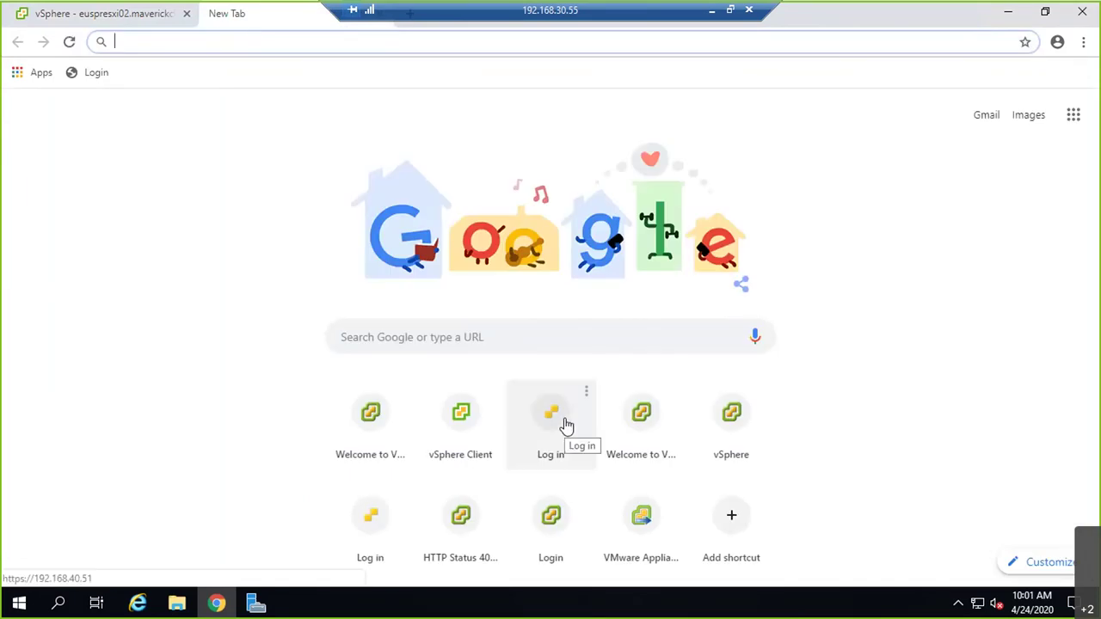
left_click(458, 411)
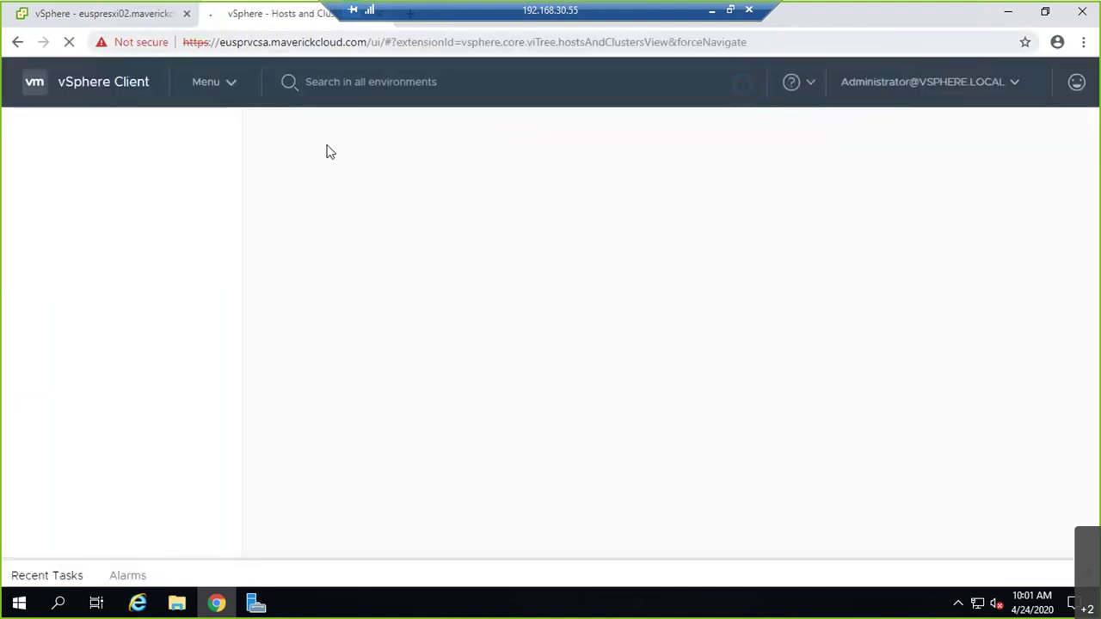
left_click(238, 118)
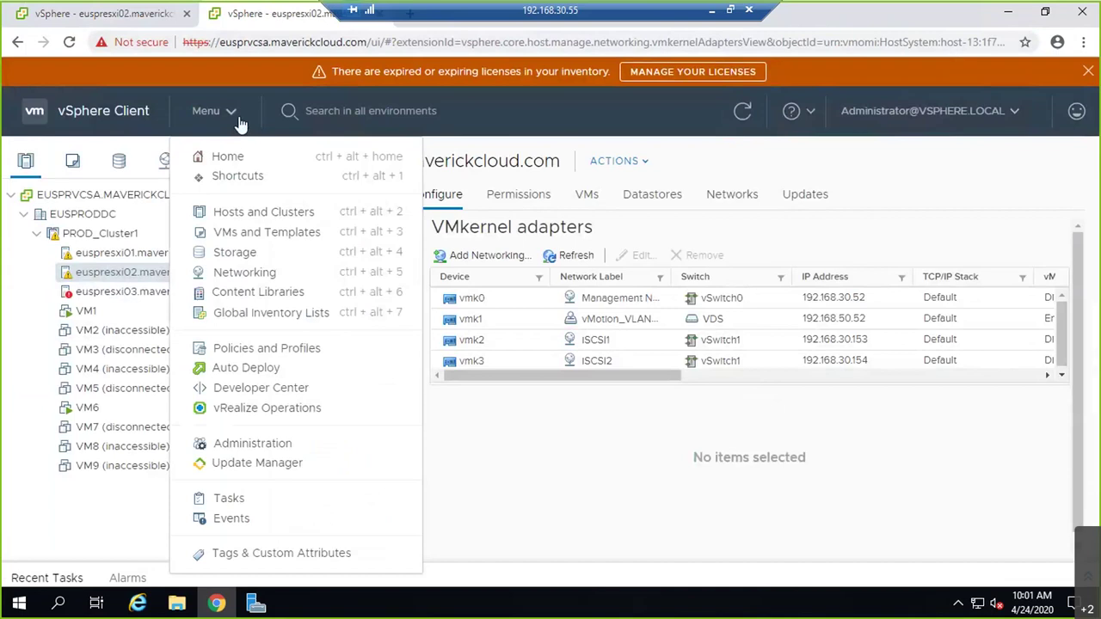
left_click(1027, 116)
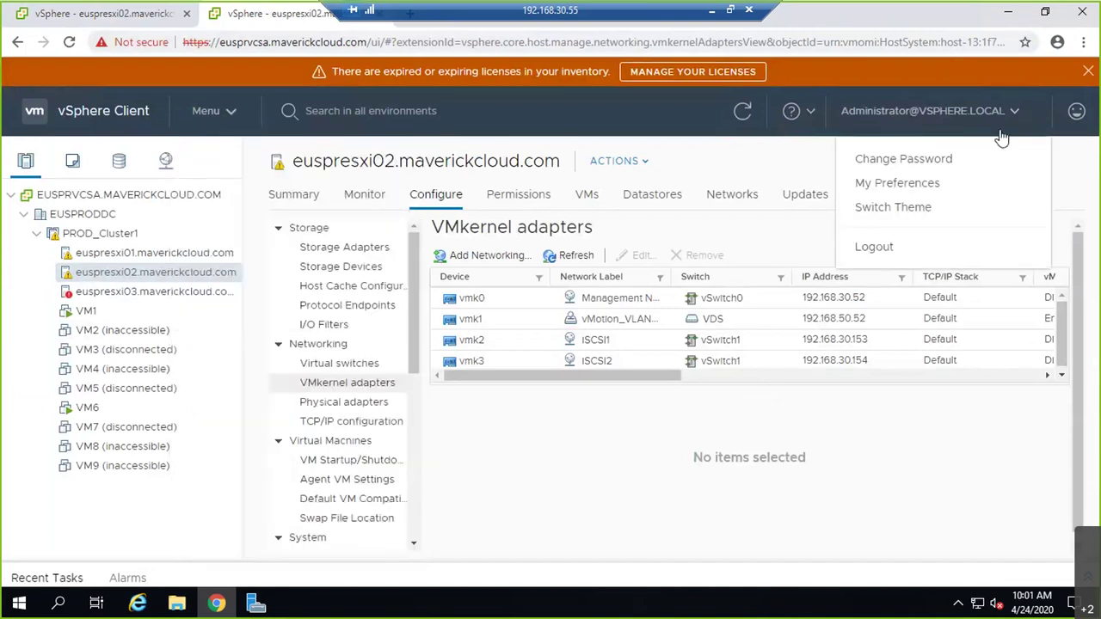
left_click(821, 119)
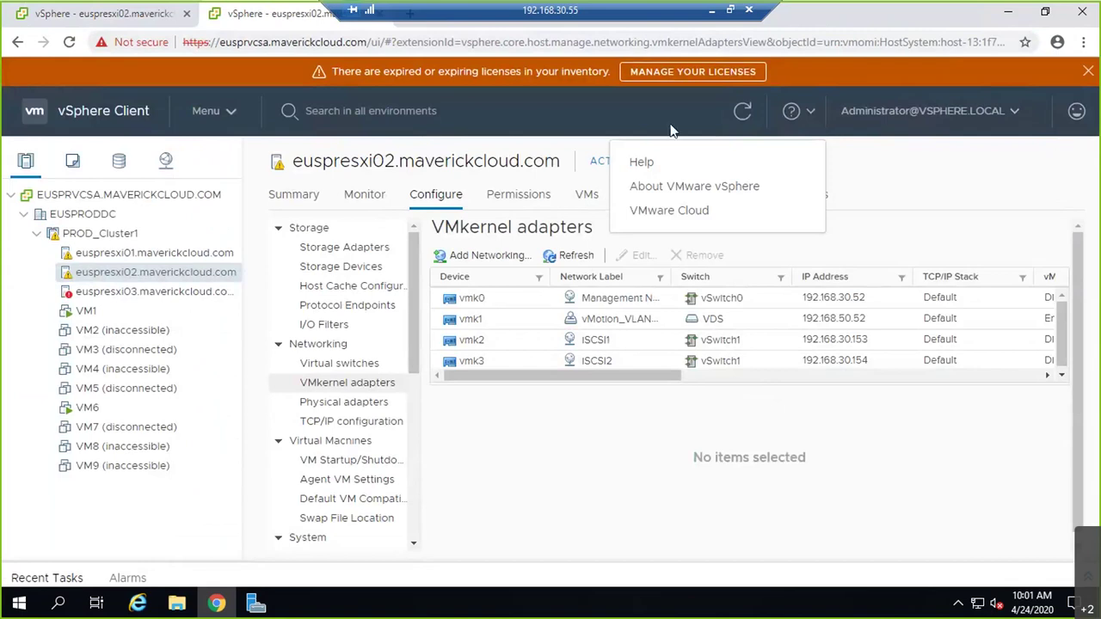
left_click(51, 110)
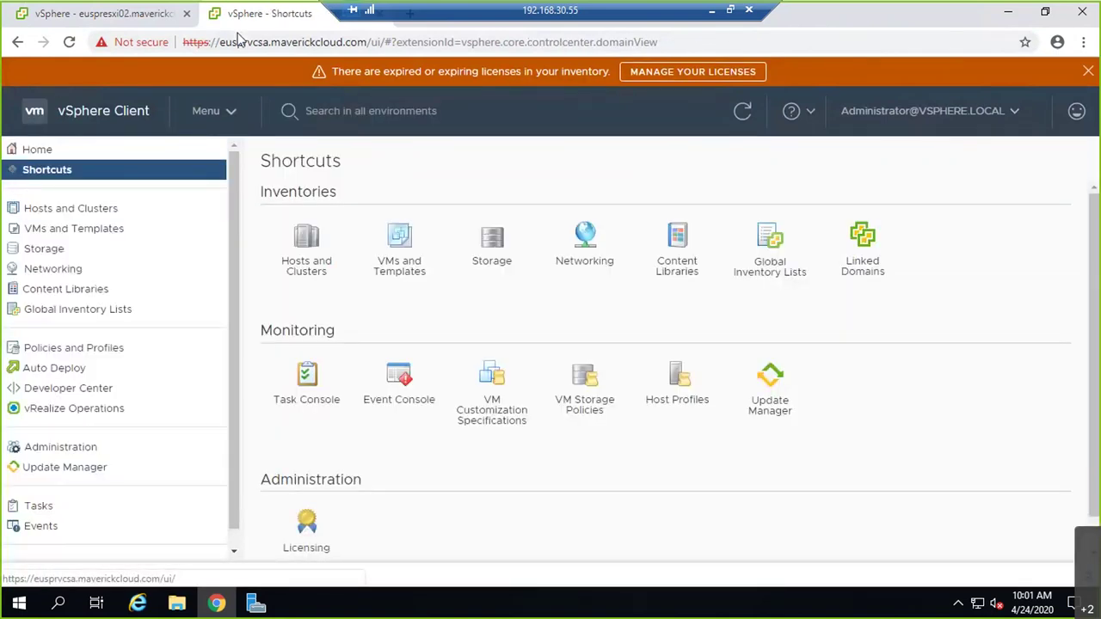
- Replace the euspresxi02 tab with a new tab loading the eusprvcsa vSphere Client, then return to the first tab
left_click(187, 13)
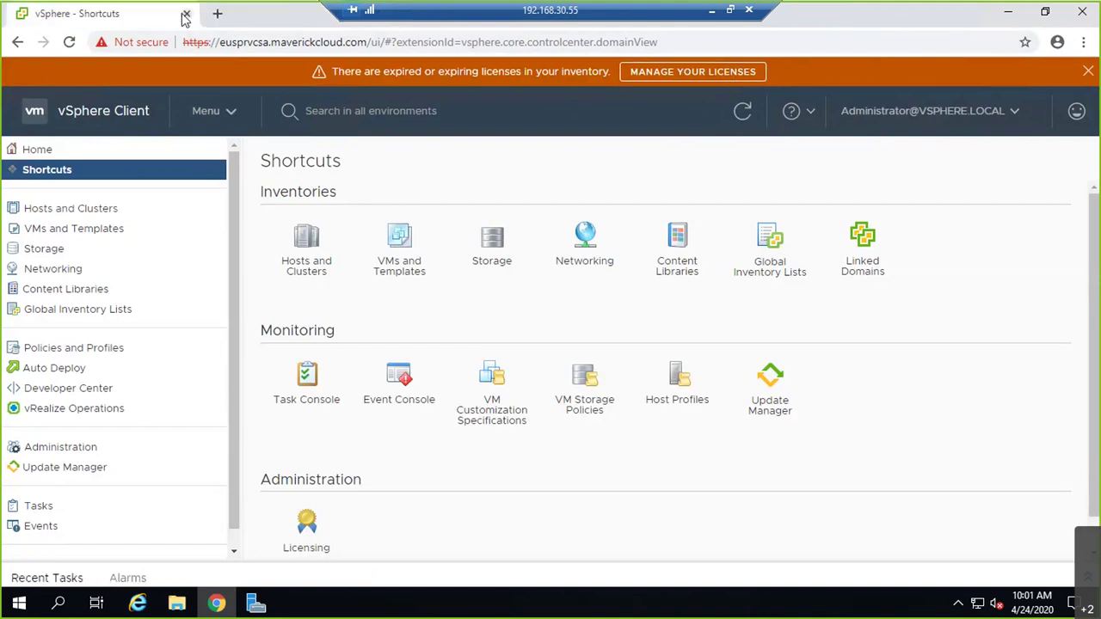
left_click(219, 14)
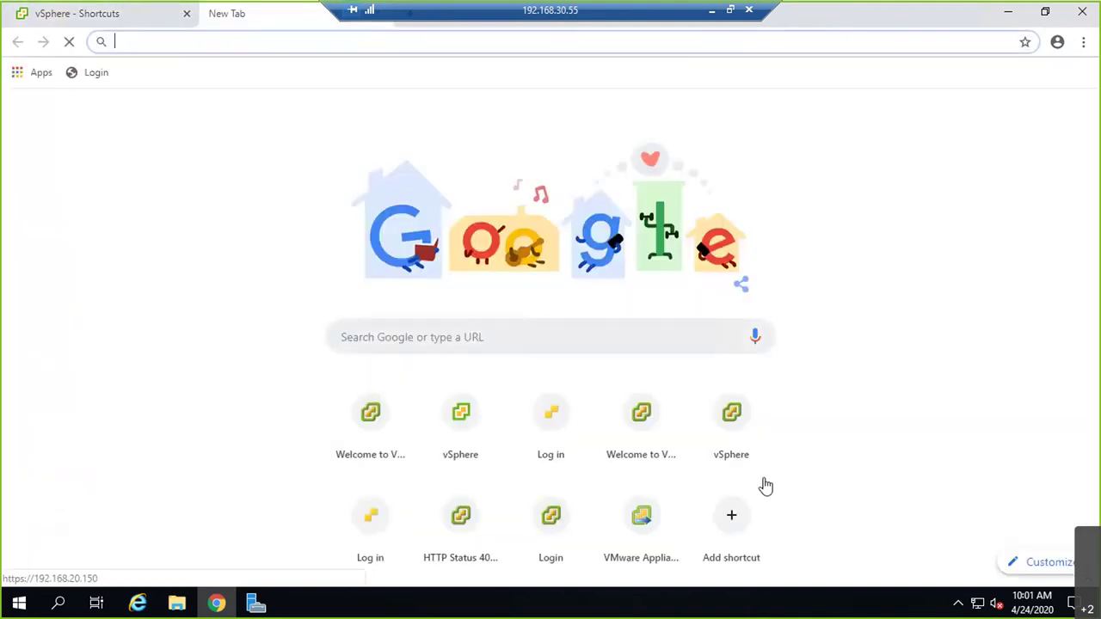
left_click(638, 421)
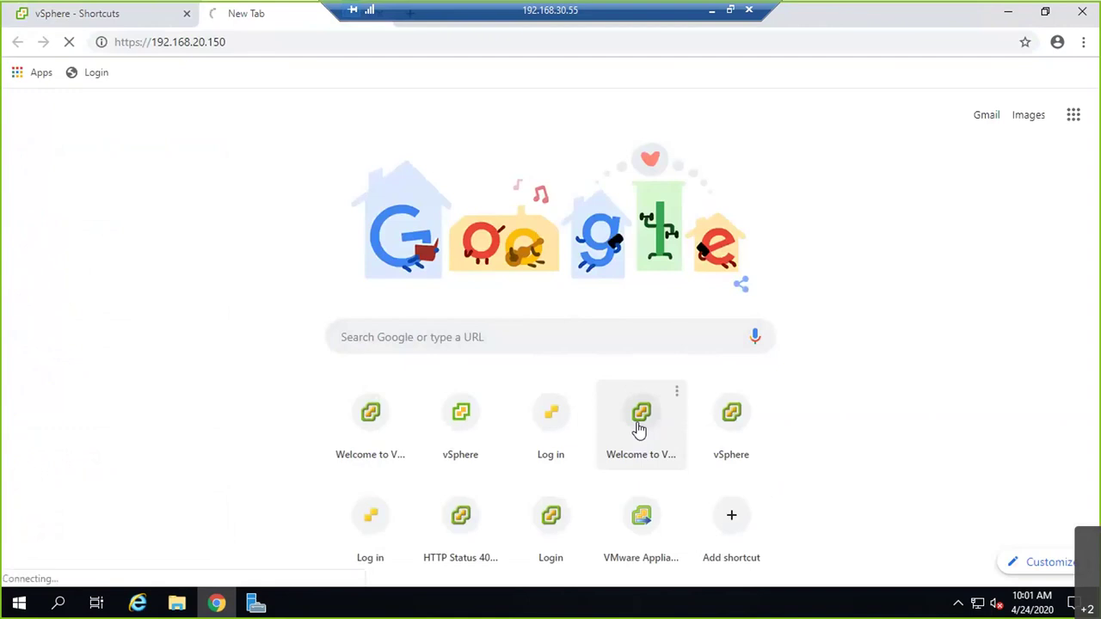
left_click(719, 421)
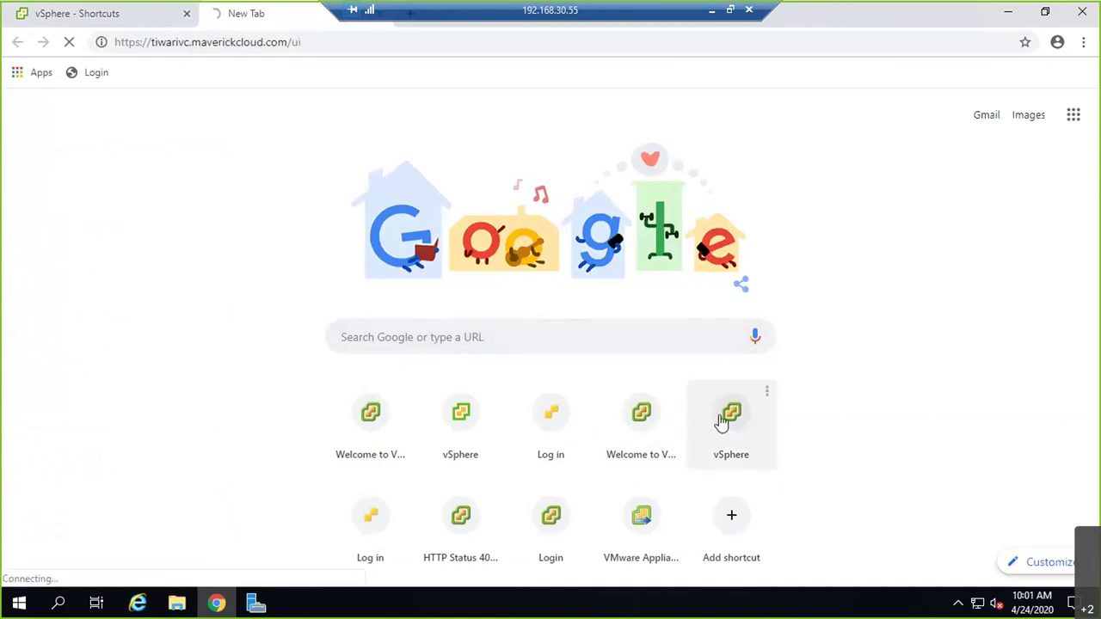
left_click(568, 436)
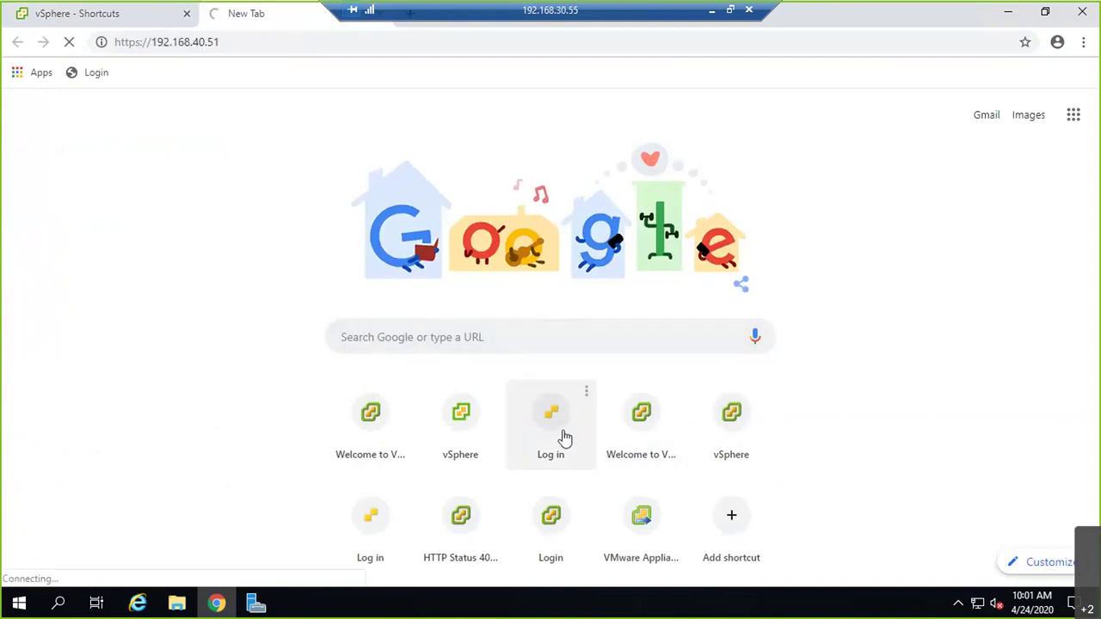
left_click(456, 426)
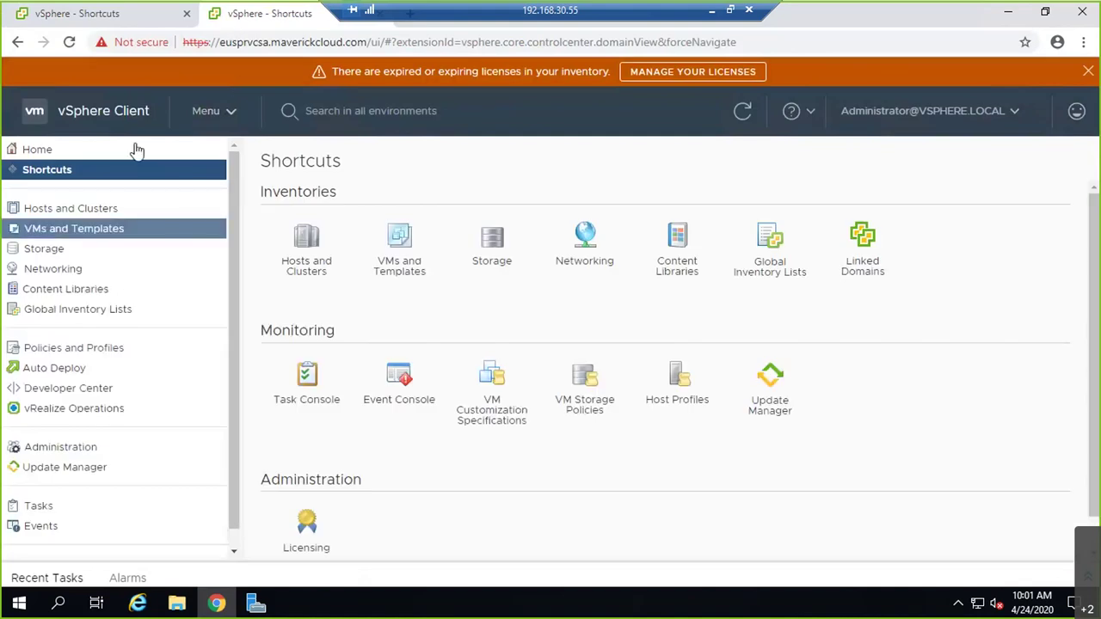
left_click(110, 12)
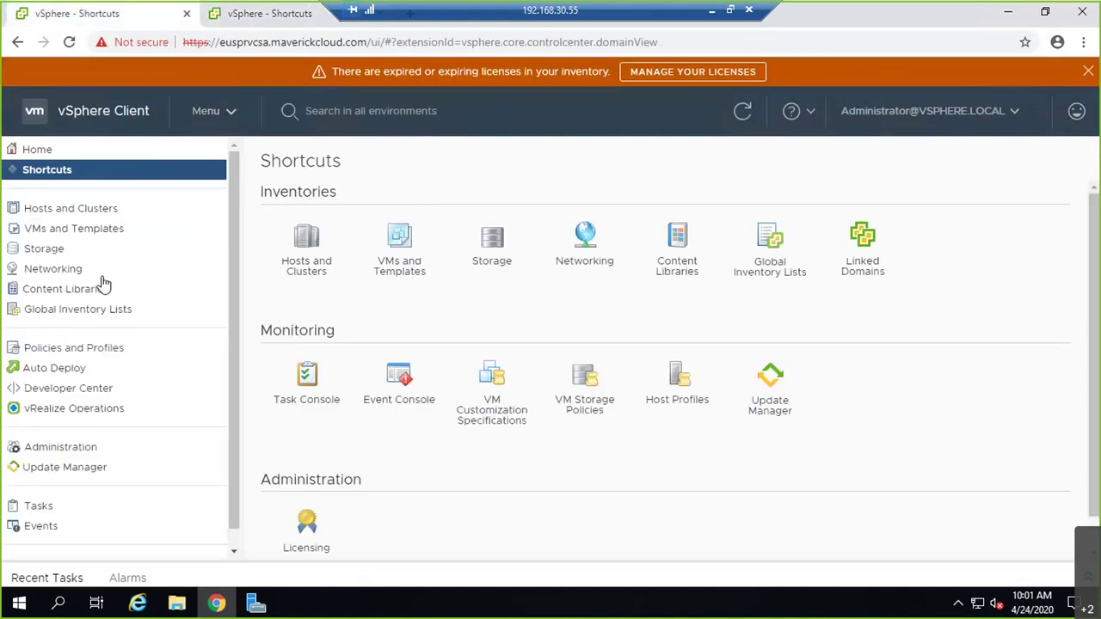
- Review euspresxi03's physical adapters in the Hosts and Clusters inventory
left_click(86, 211)
left_click(155, 292)
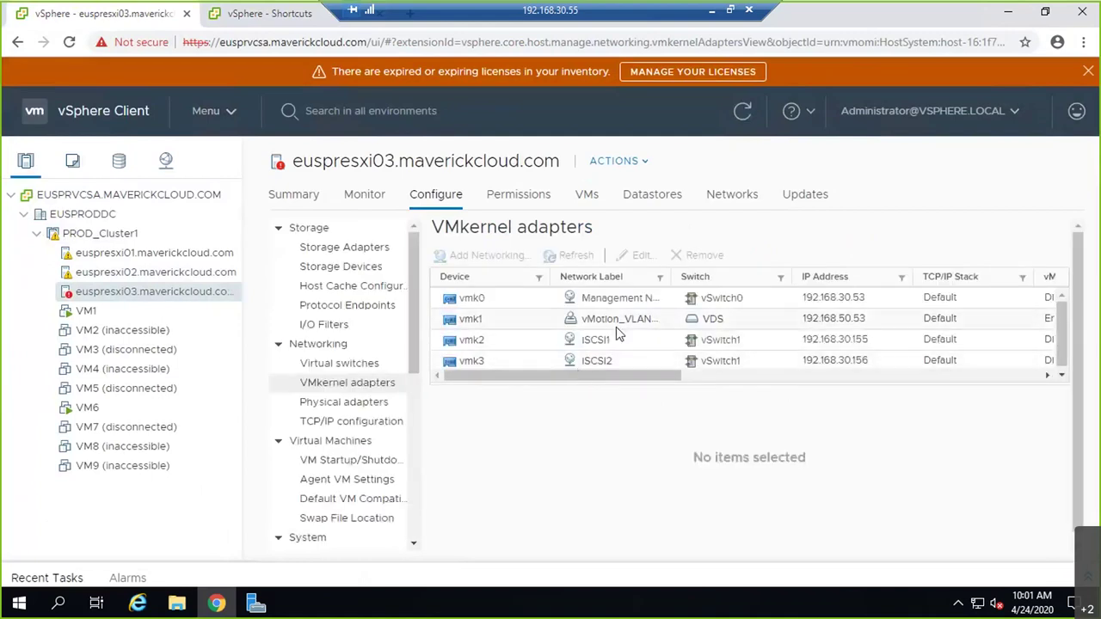
scroll(614, 330, "down", 1)
scroll(565, 351, "up", 1)
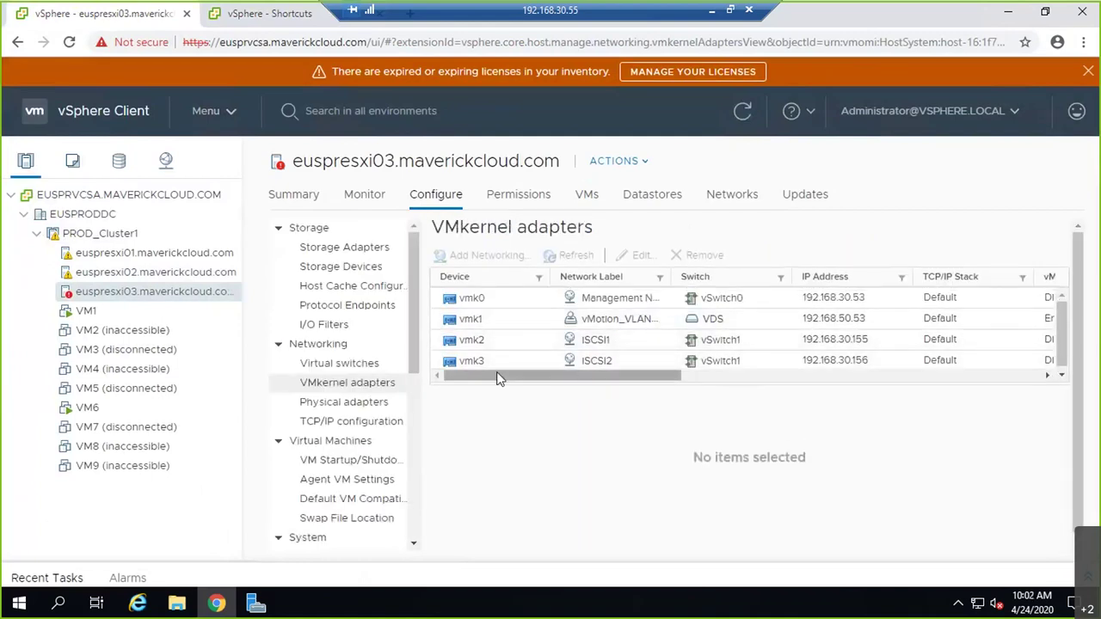
left_click(360, 409)
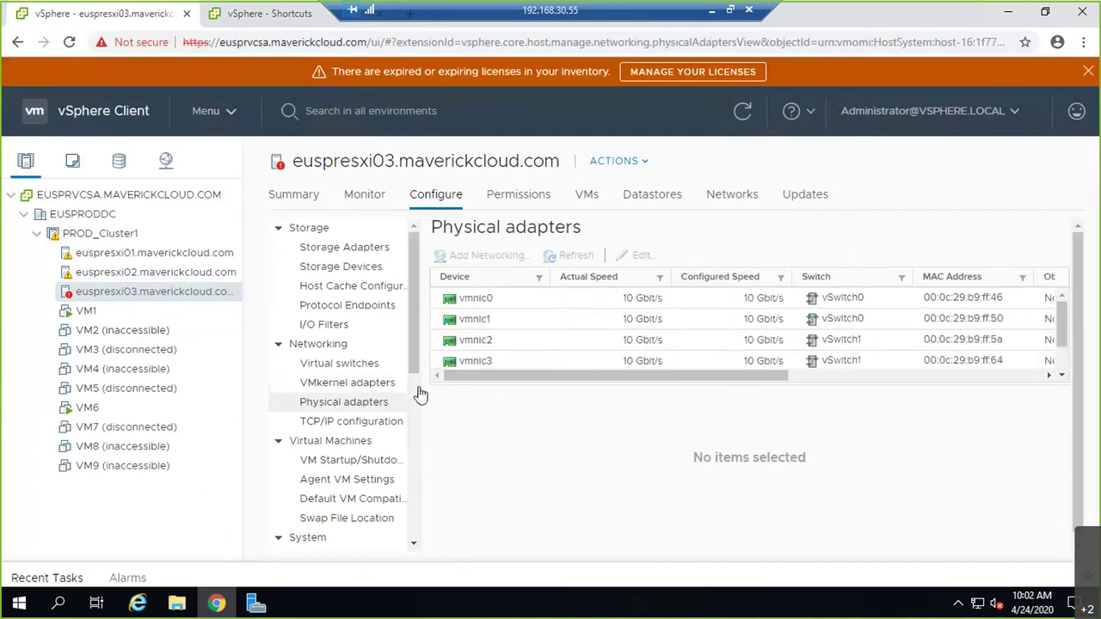
scroll(614, 340, "down", 1)
scroll(611, 339, "down", 1)
scroll(611, 338, "up", 2)
scroll(726, 342, "down", 2)
scroll(726, 343, "up", 2)
- Show euspresxi01's VMkernel adapters and the details of vmk1 on vMotion_VLAN50
left_click(123, 260)
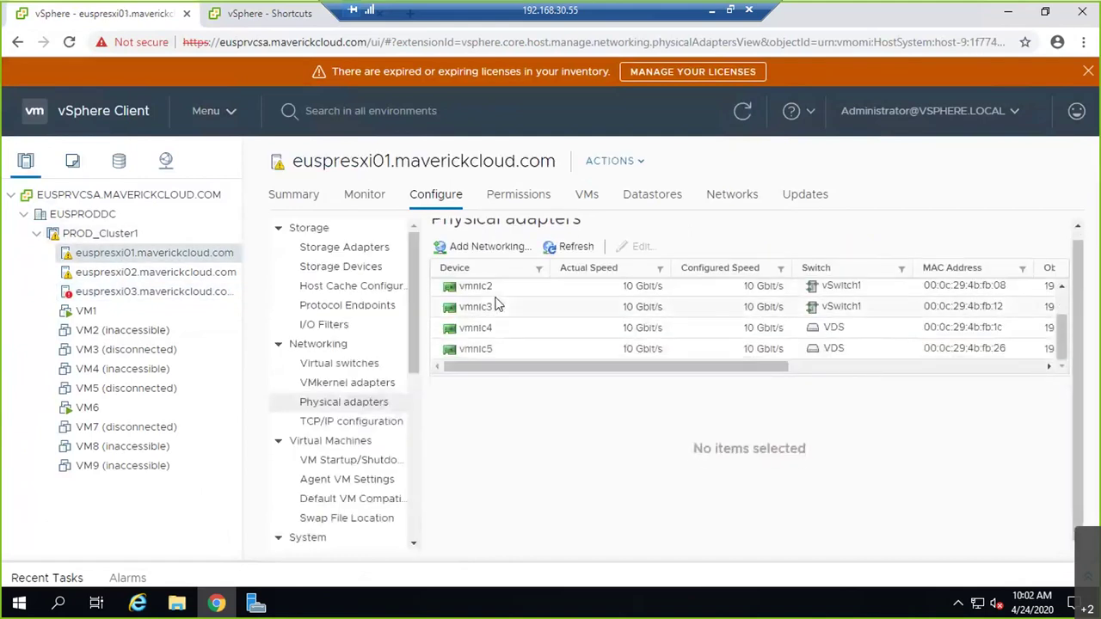
scroll(496, 303, "up", 2)
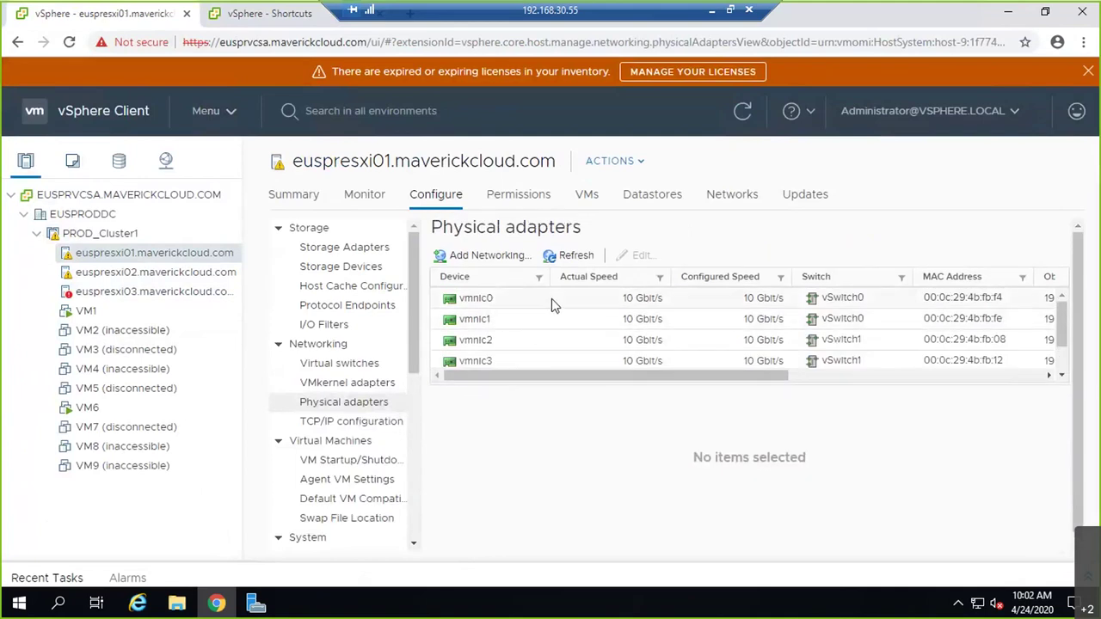
scroll(544, 325, "down", 2)
scroll(547, 331, "up", 2)
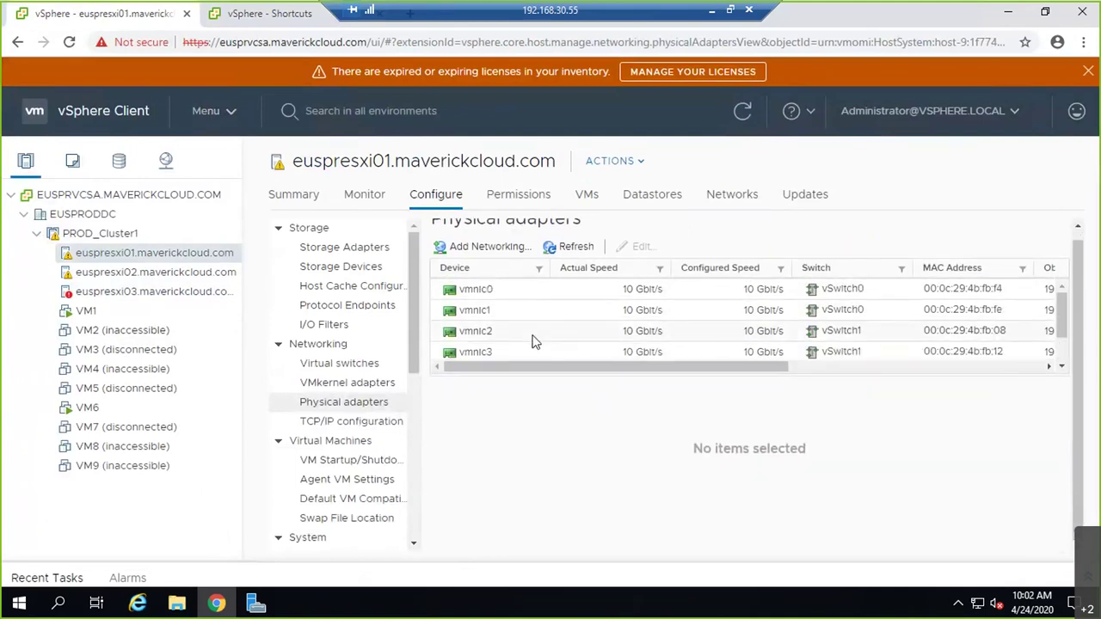
left_click(329, 387)
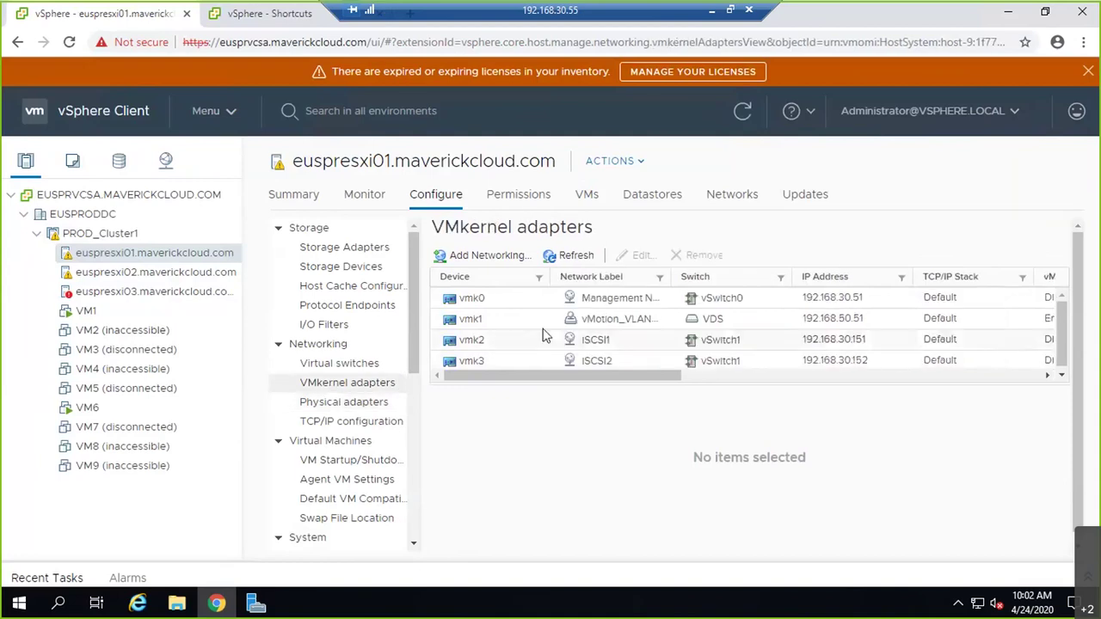
scroll(570, 325, "down", 1)
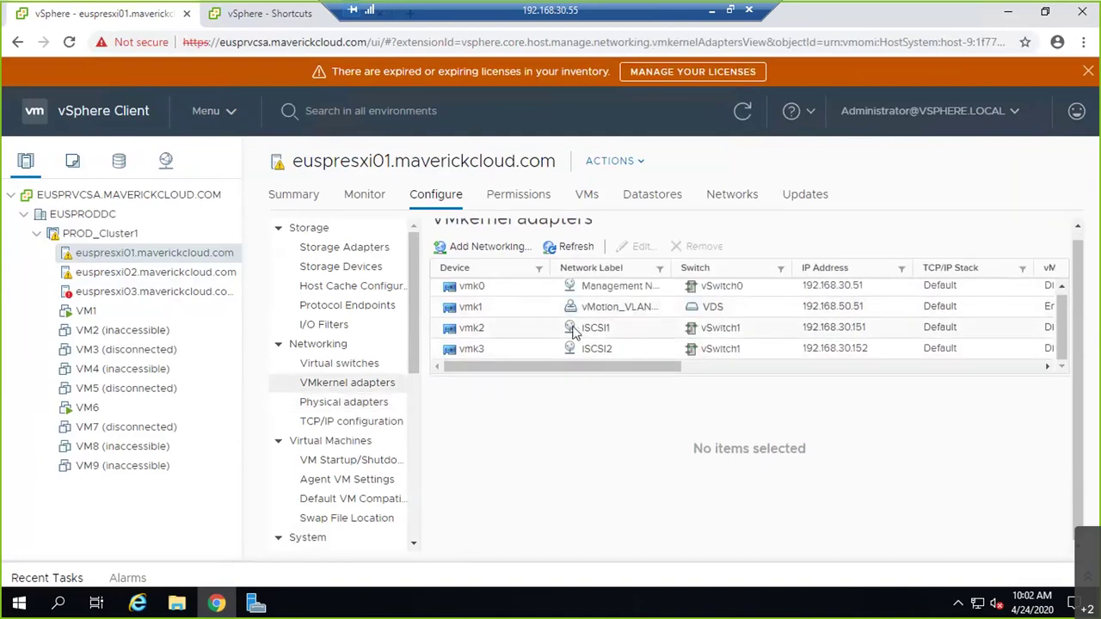
scroll(572, 331, "up", 1)
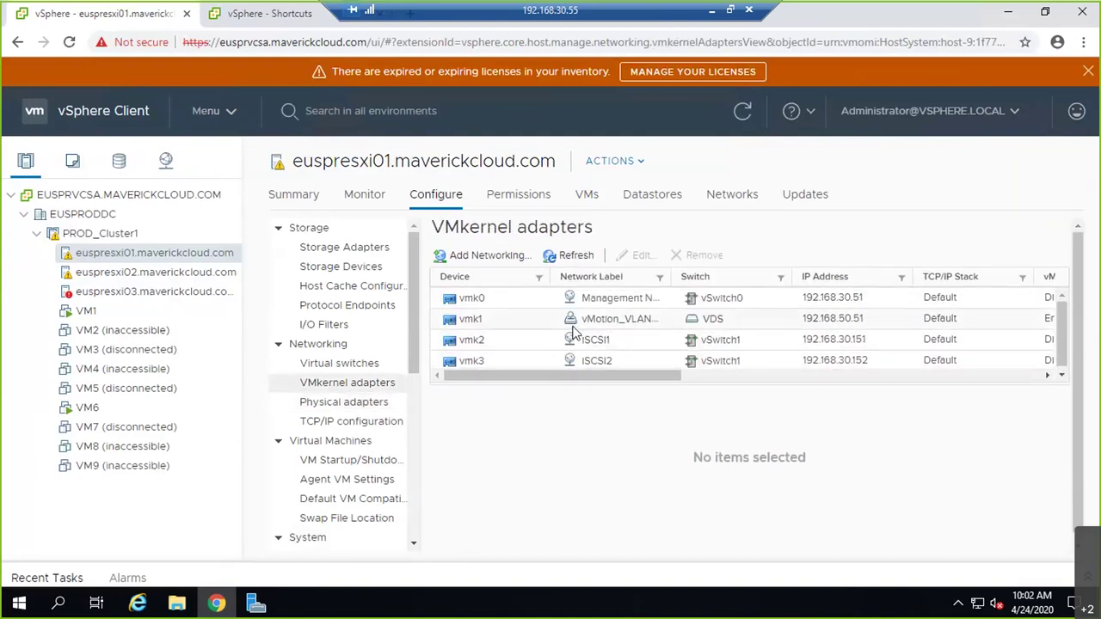
left_click(624, 329)
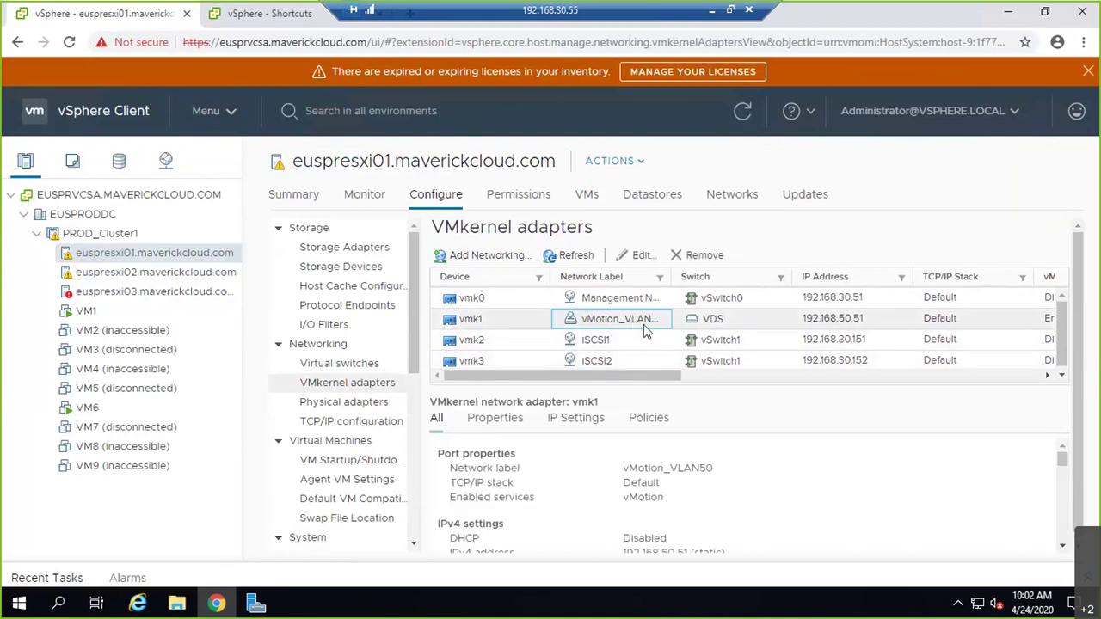
- Try deleting the vMotion_VLAN50 port group in Networking and dismiss the in-use failure
right_click(647, 332)
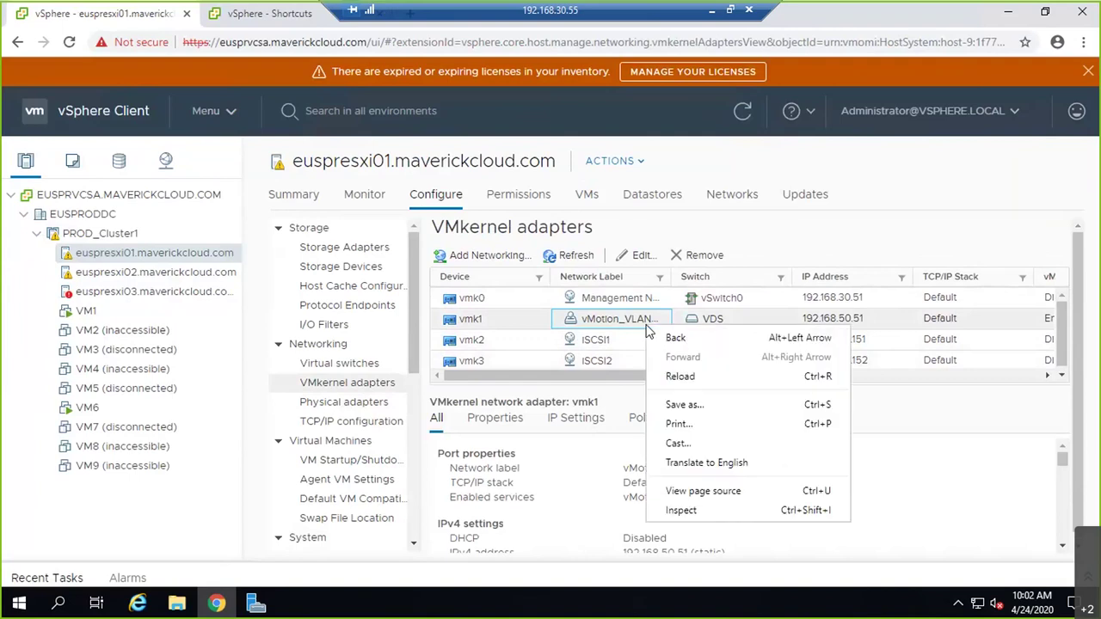
left_click(166, 163)
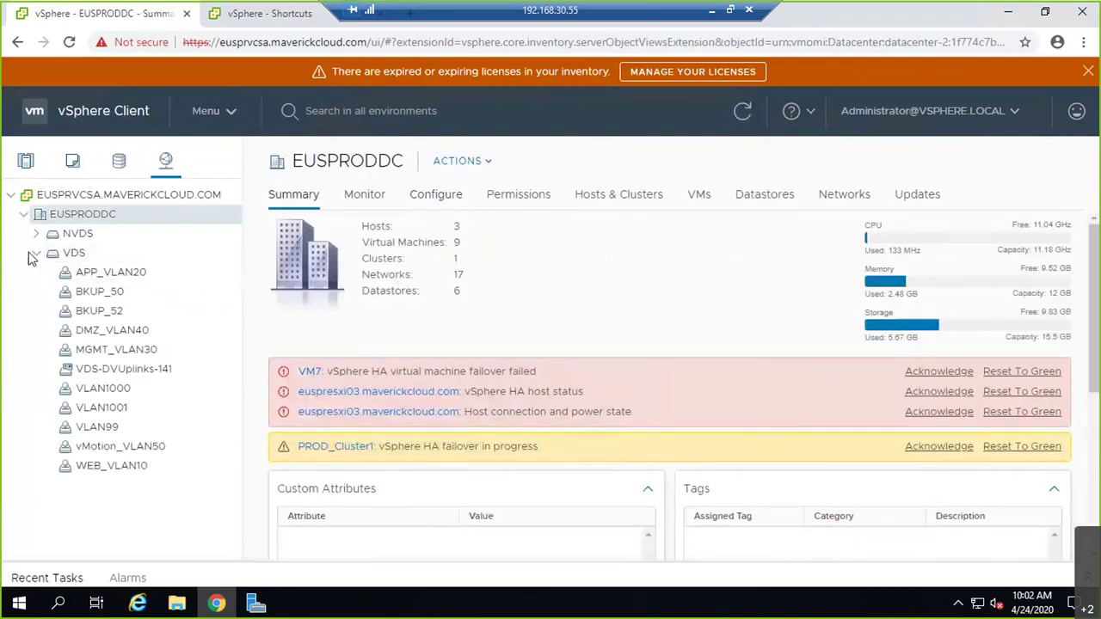
right_click(115, 446)
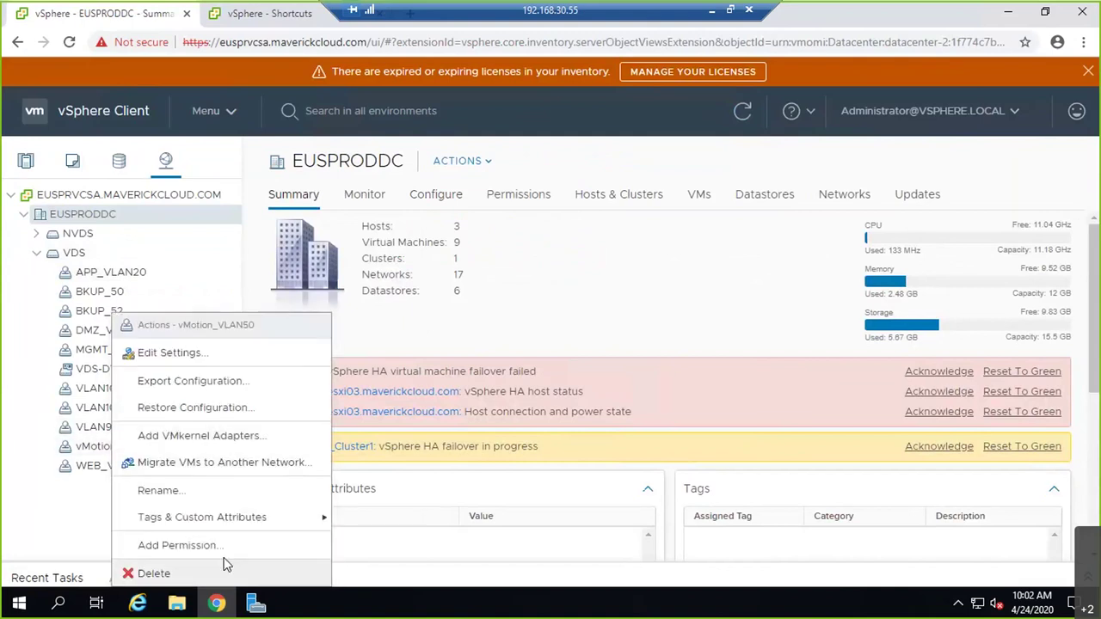
left_click(155, 573)
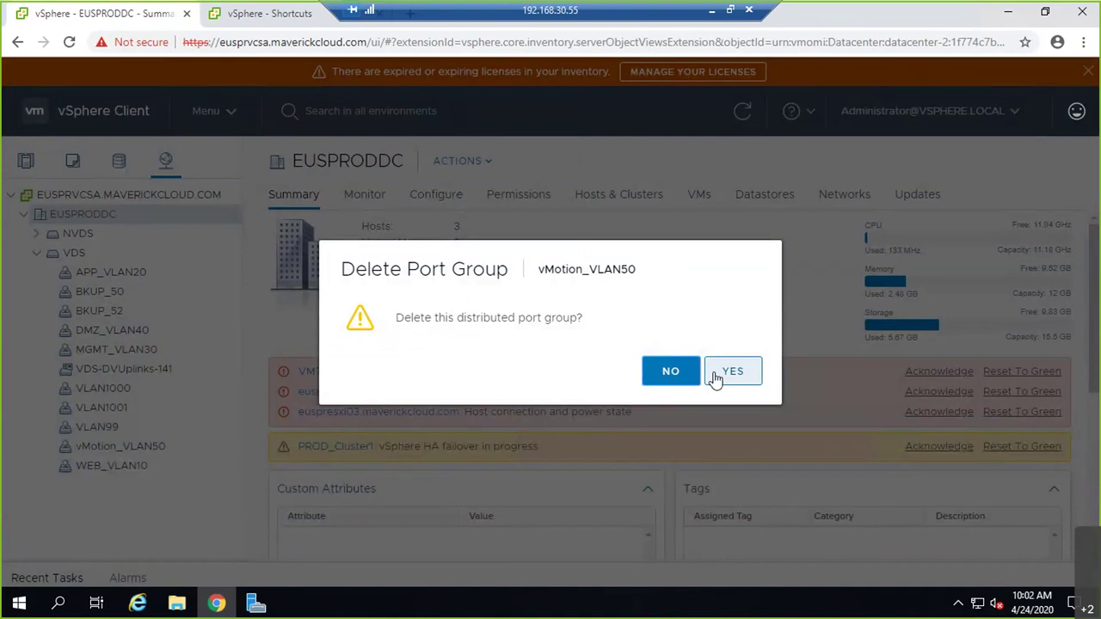
left_click(730, 372)
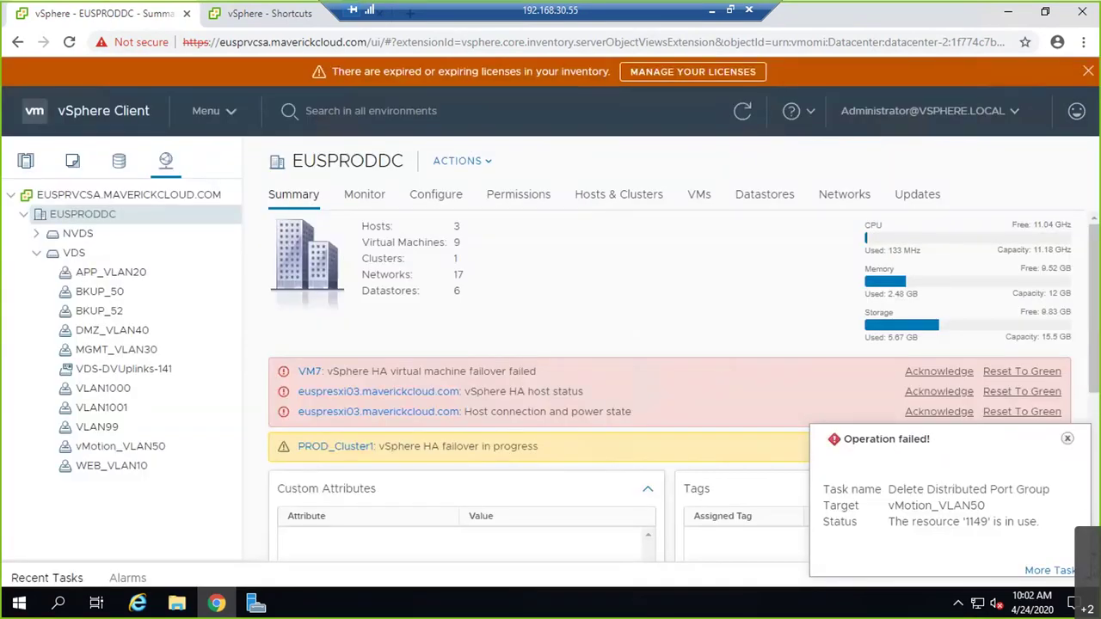
left_click(1066, 439)
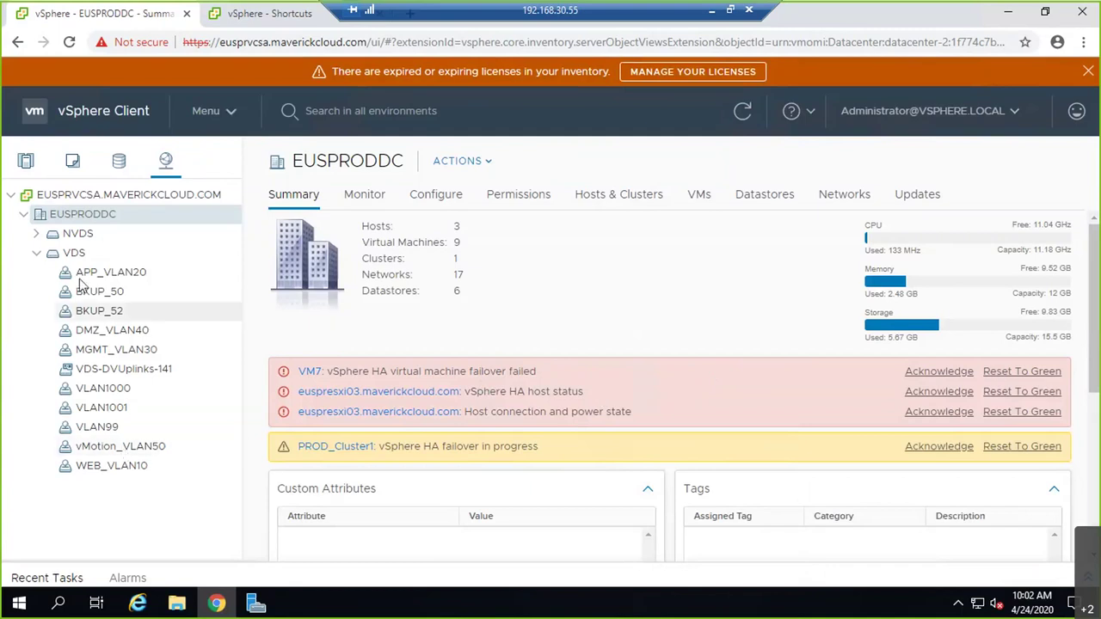
- Delete the NVDS distributed switch along with its port groups
left_click(83, 237)
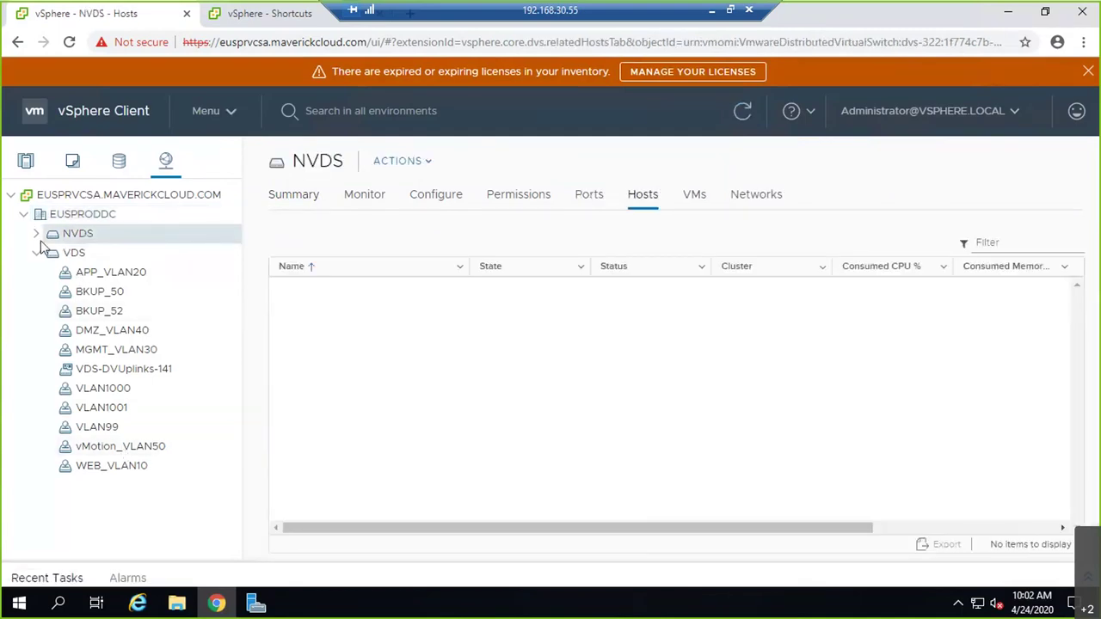
left_click(37, 236)
right_click(64, 233)
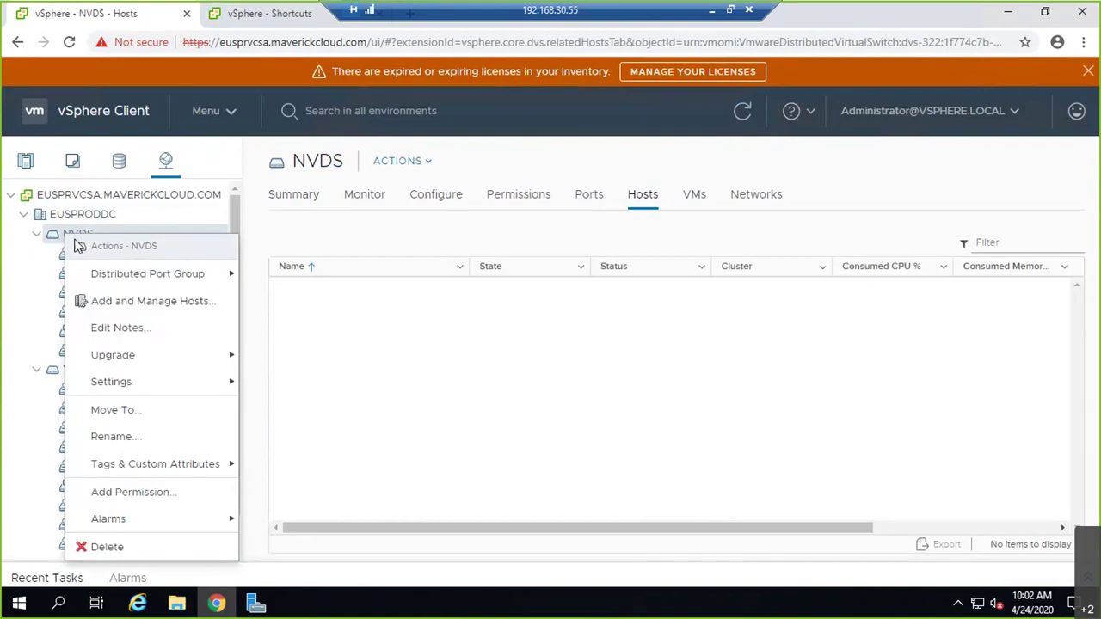
left_click(580, 471)
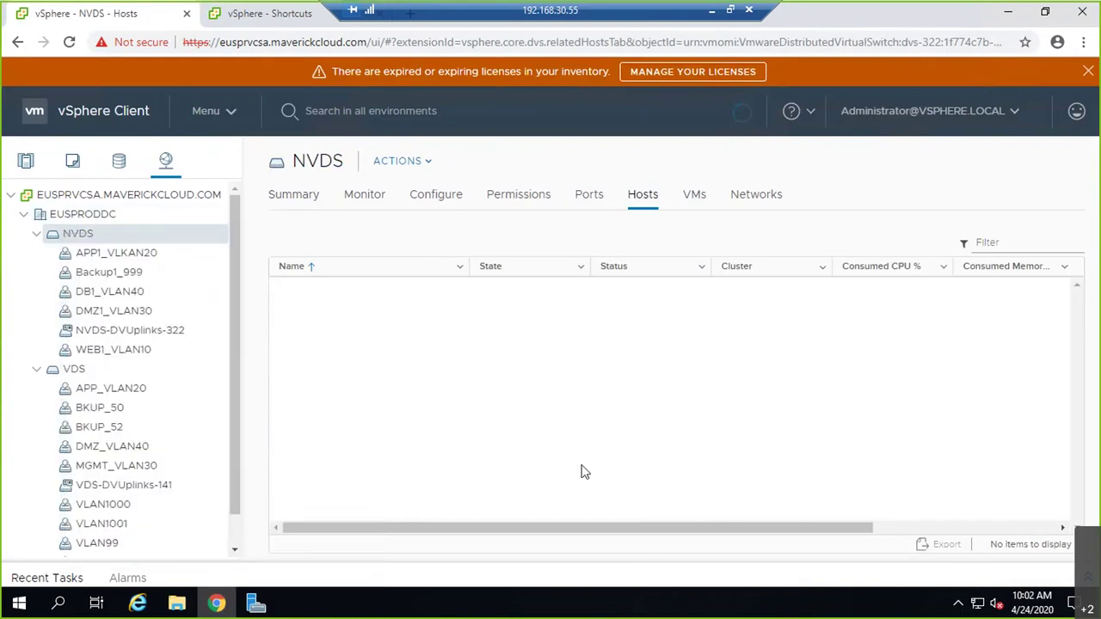
left_click(731, 377)
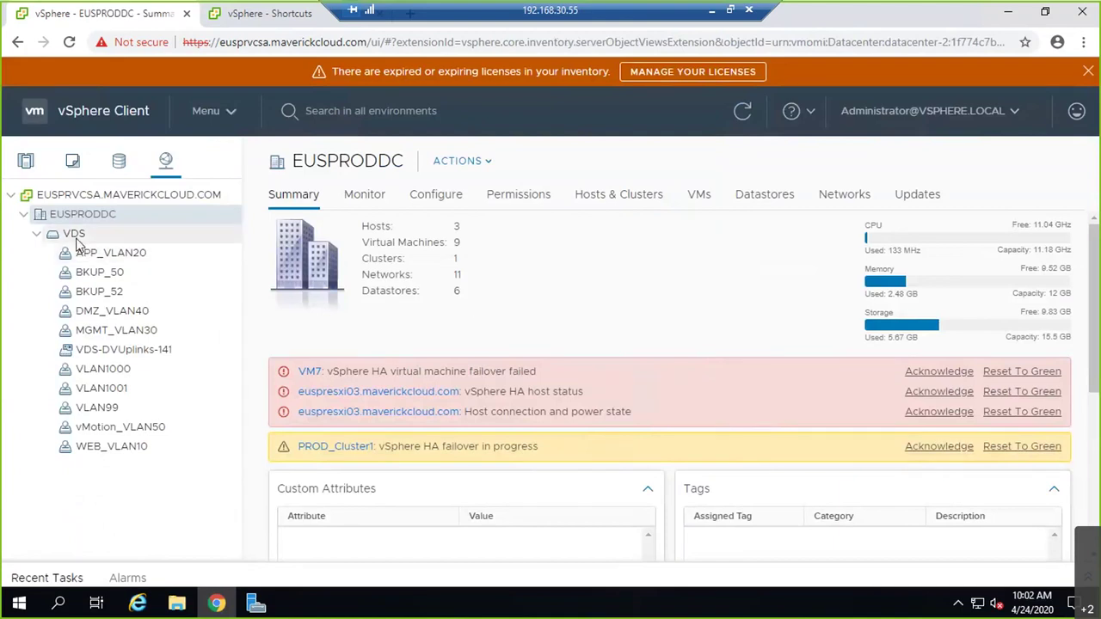
- Attempt to delete the VDS distributed switch
left_click(76, 240)
right_click(76, 241)
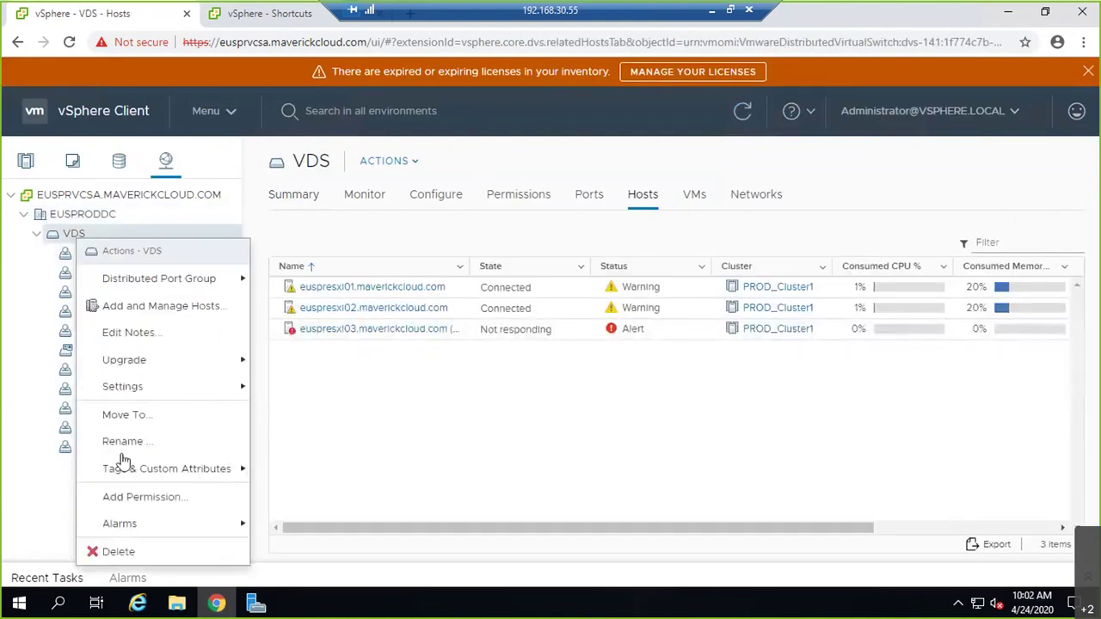
left_click(118, 551)
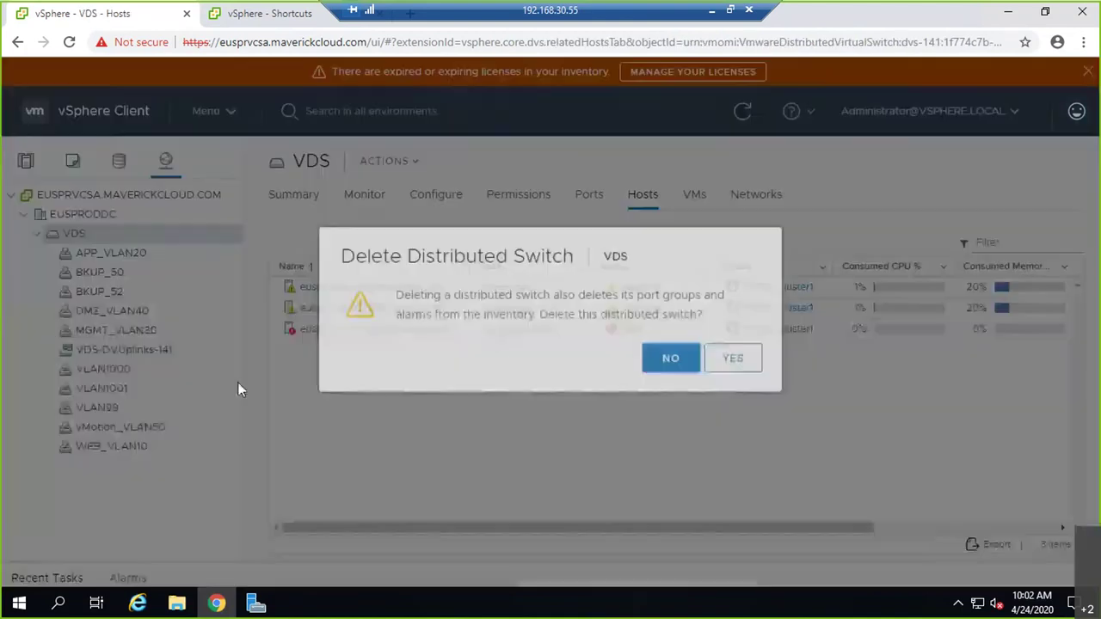
left_click(736, 372)
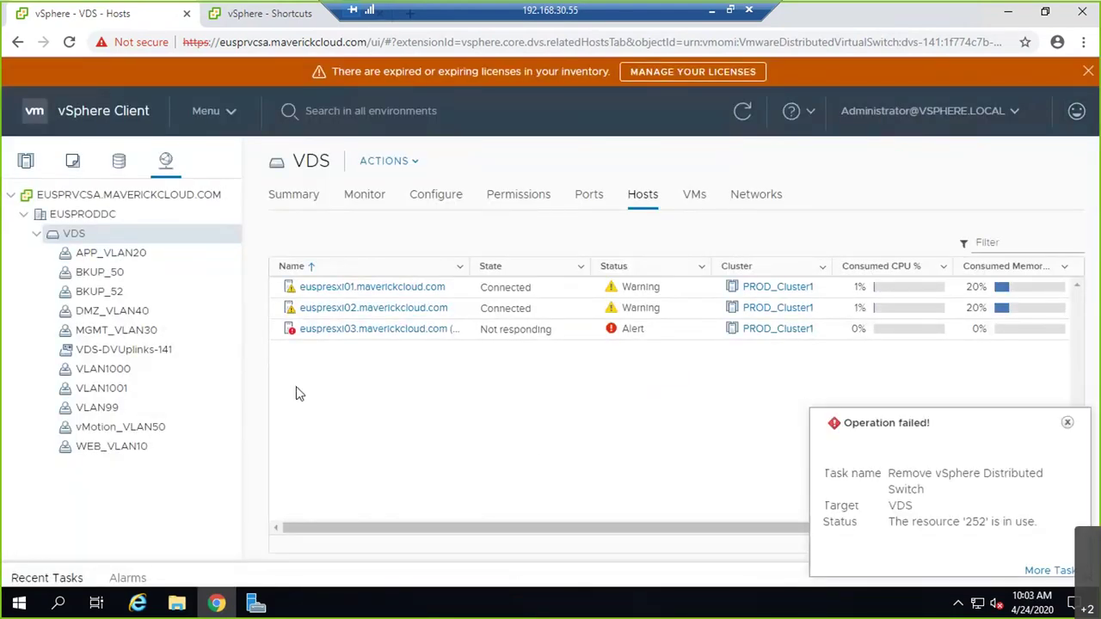
- Attempt to delete the BKUP_50 port group, dismiss both failure notices, and reselect VDS
left_click(115, 275)
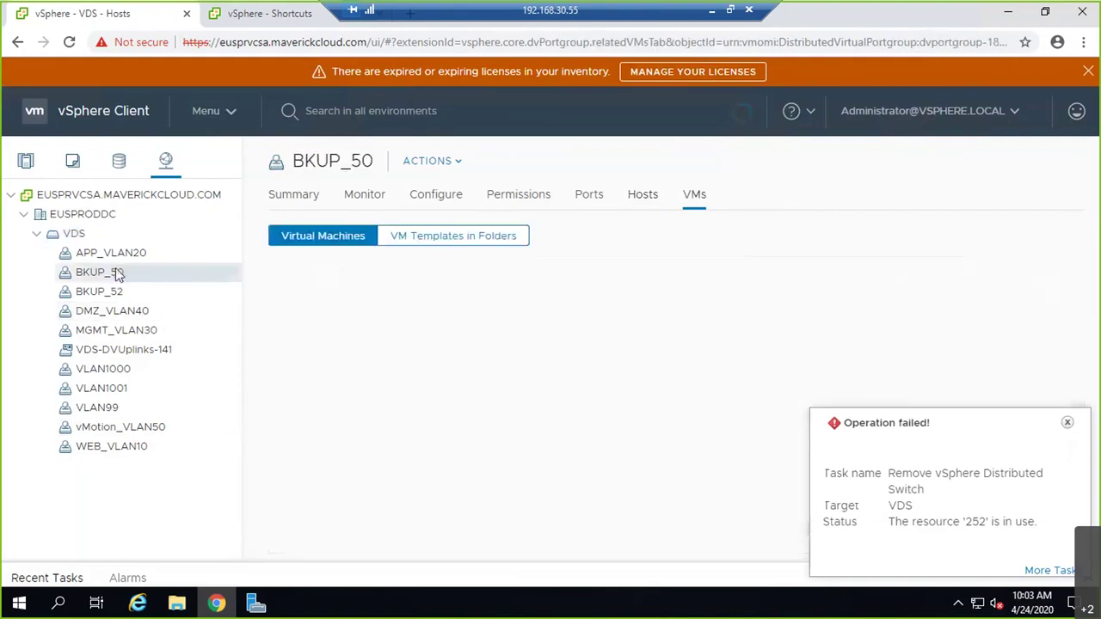
right_click(115, 275)
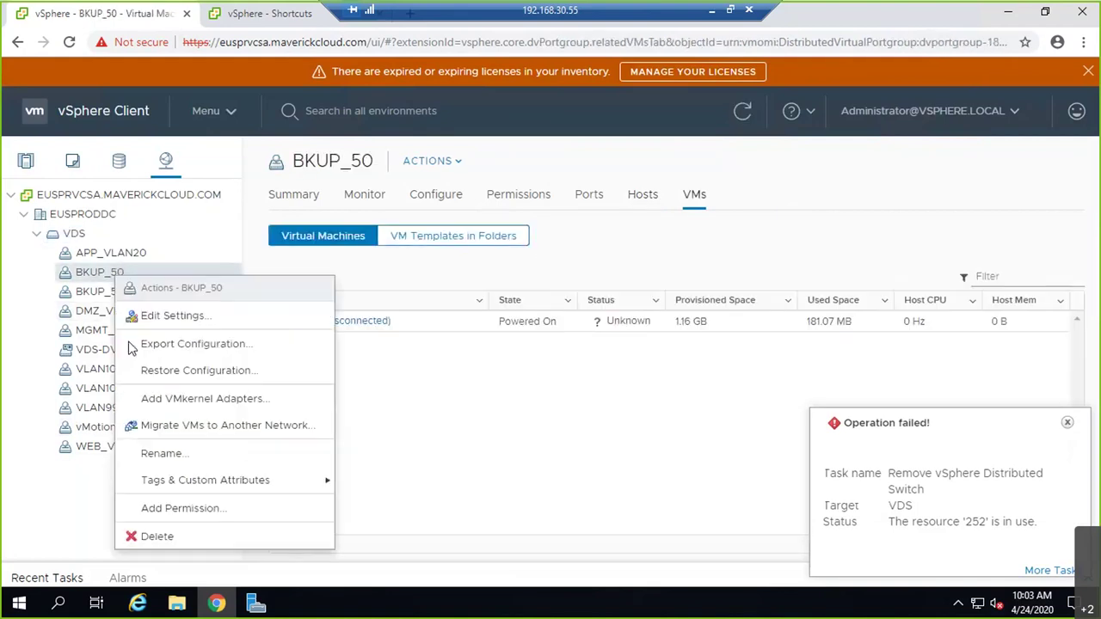
left_click(217, 537)
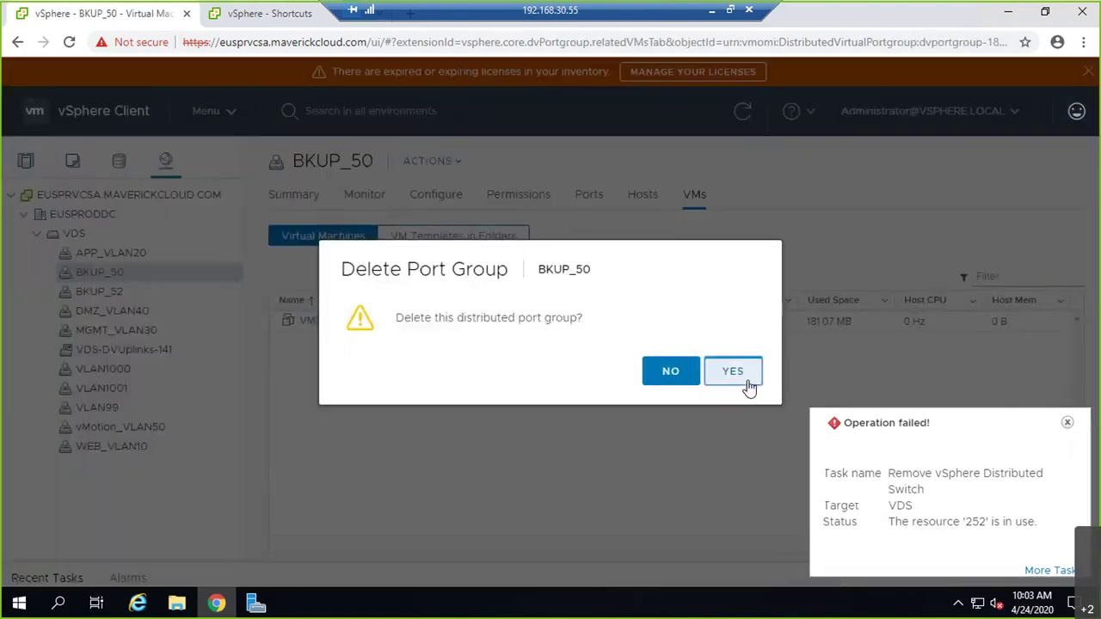
left_click(744, 379)
left_click(1067, 435)
left_click(1066, 423)
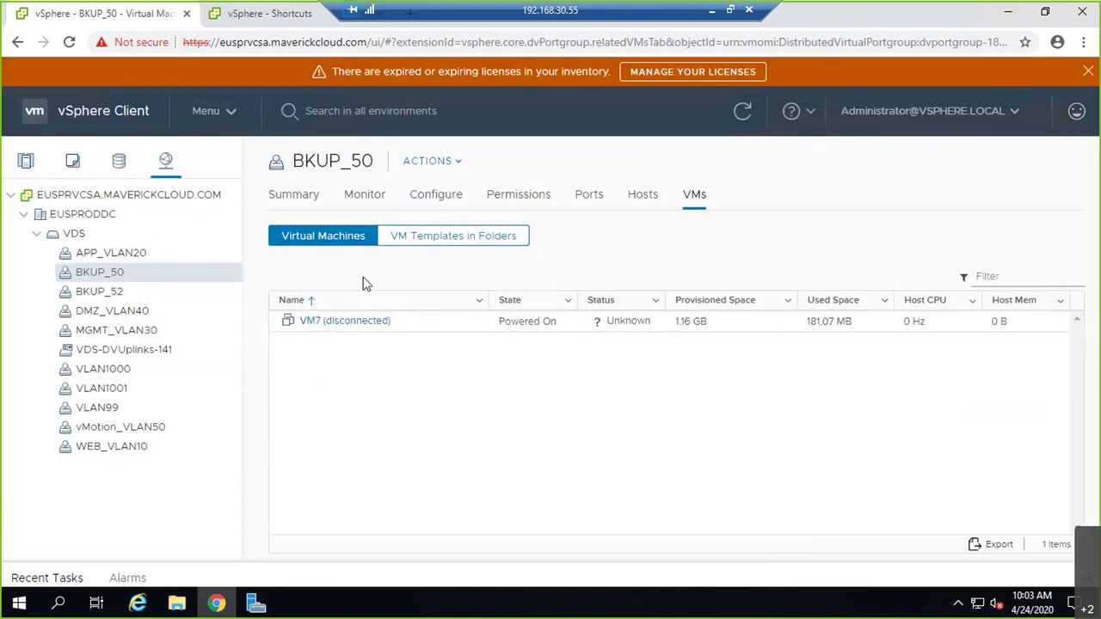
left_click(69, 233)
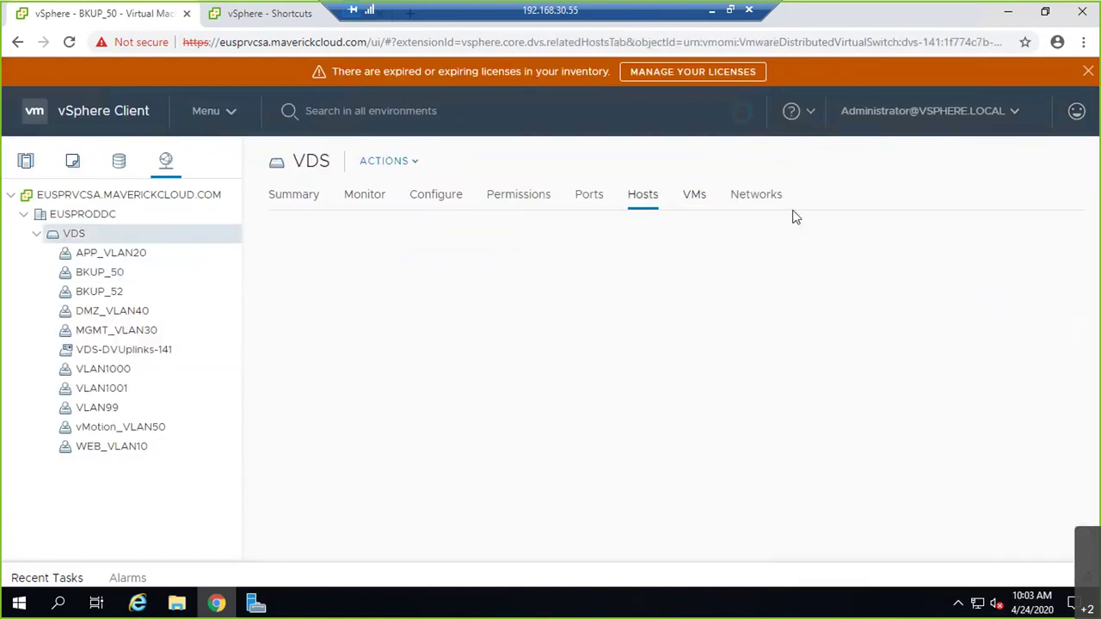
- Select all nine VMs on the VDS and start the Migrate wizard, then cancel it
left_click(694, 195)
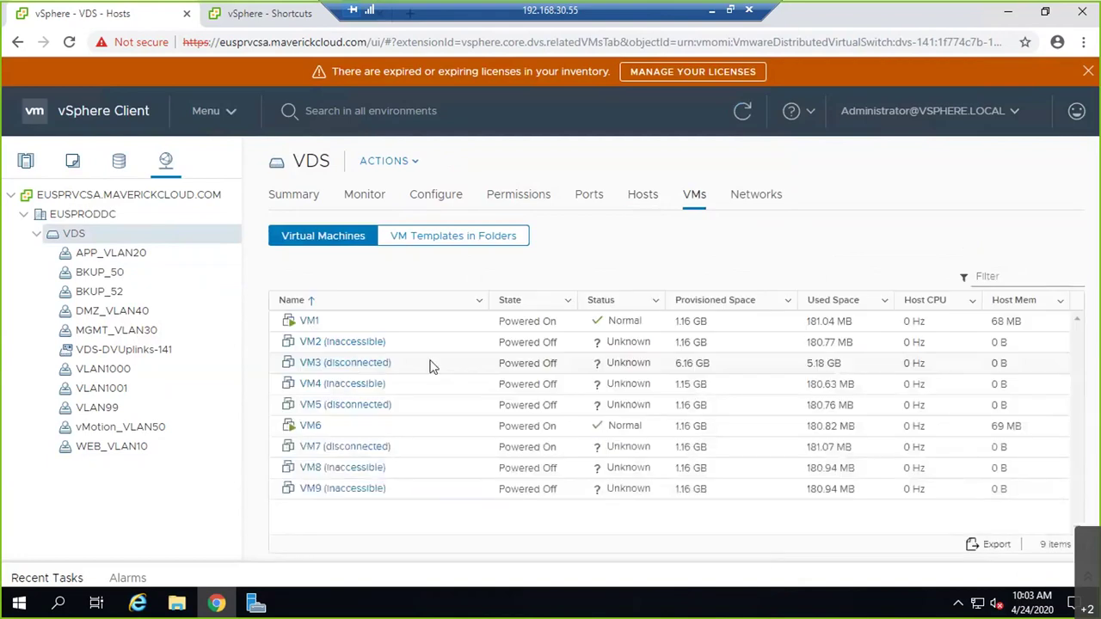
left_click(535, 320)
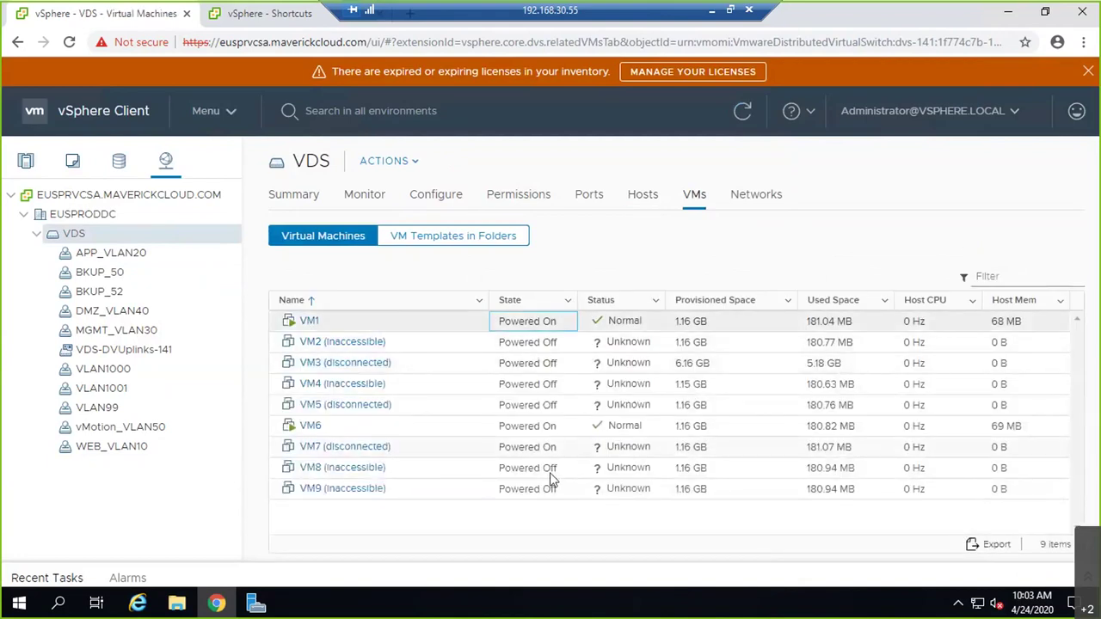
left_click(546, 488, "shift")
right_click(404, 383)
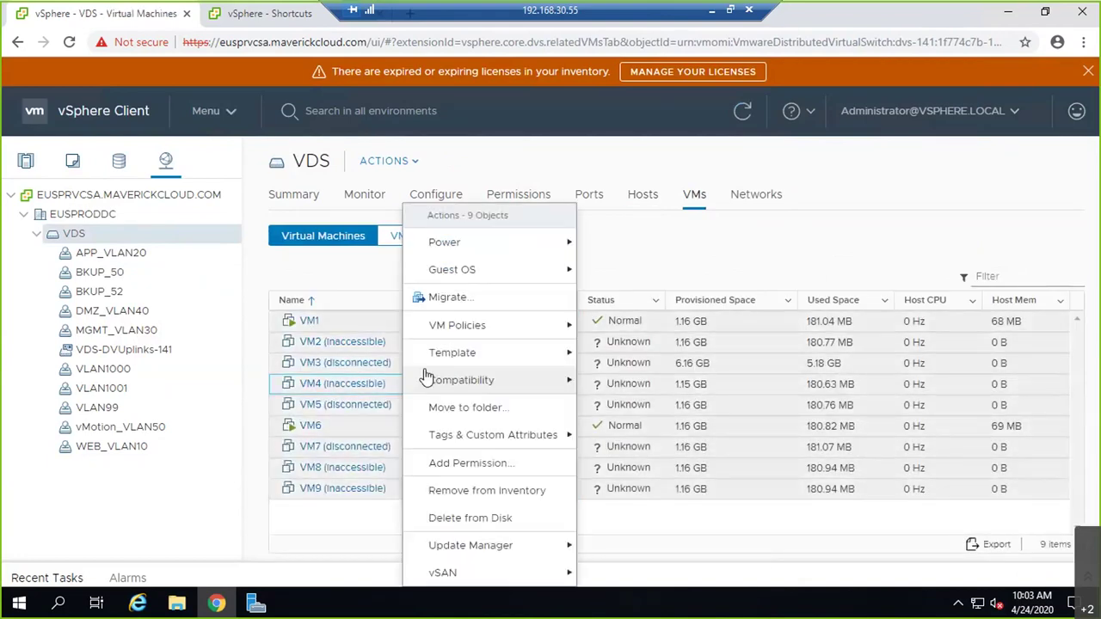
left_click(512, 308)
left_click(730, 379)
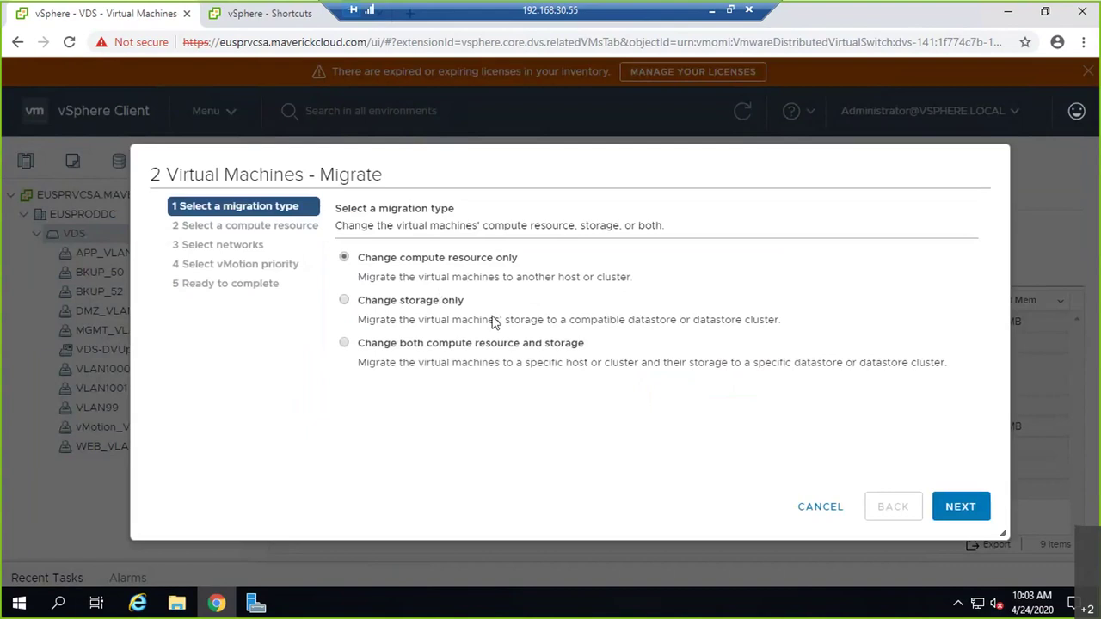
left_click(800, 508)
- Open Manage Distributed Port Groups for the VDS switch, then close the wizard
right_click(69, 234)
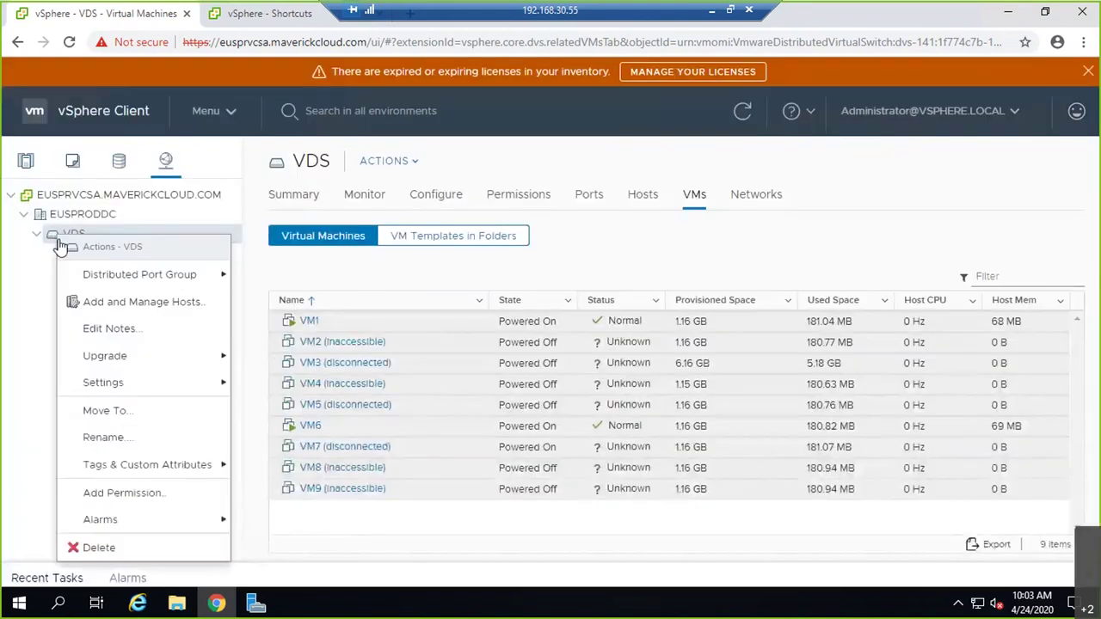
mouse_move(115, 282)
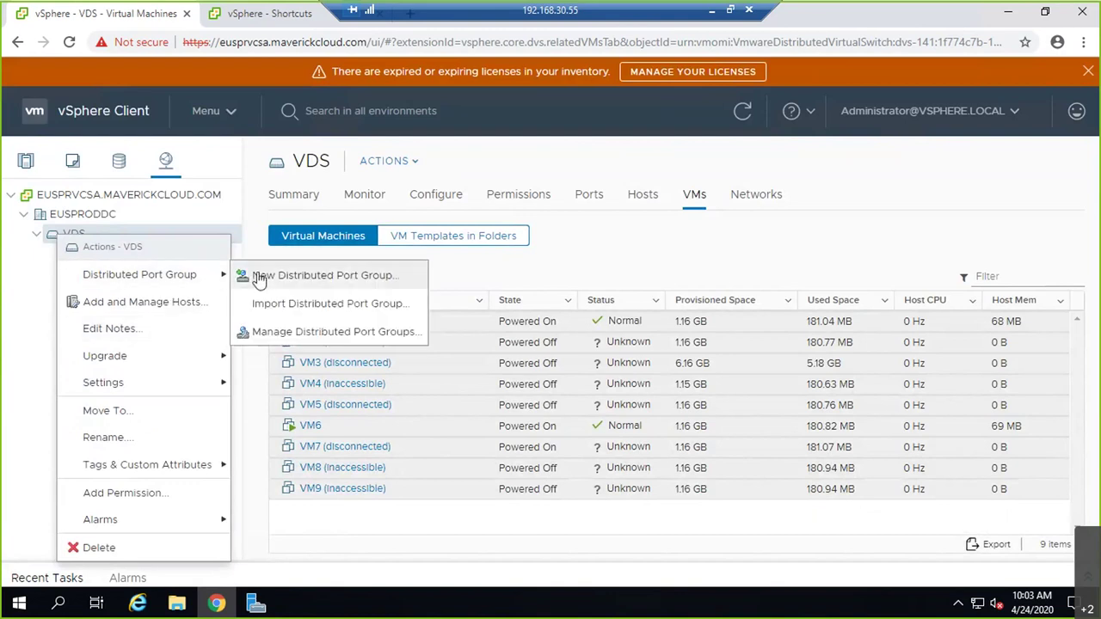
left_click(302, 332)
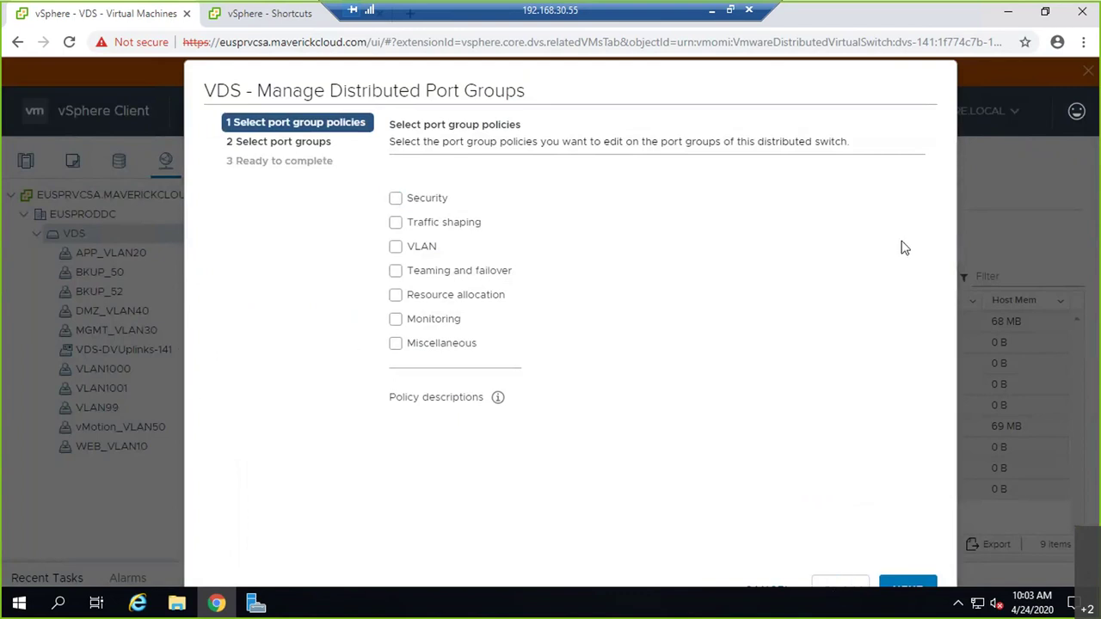
key("Escape")
right_click(93, 240)
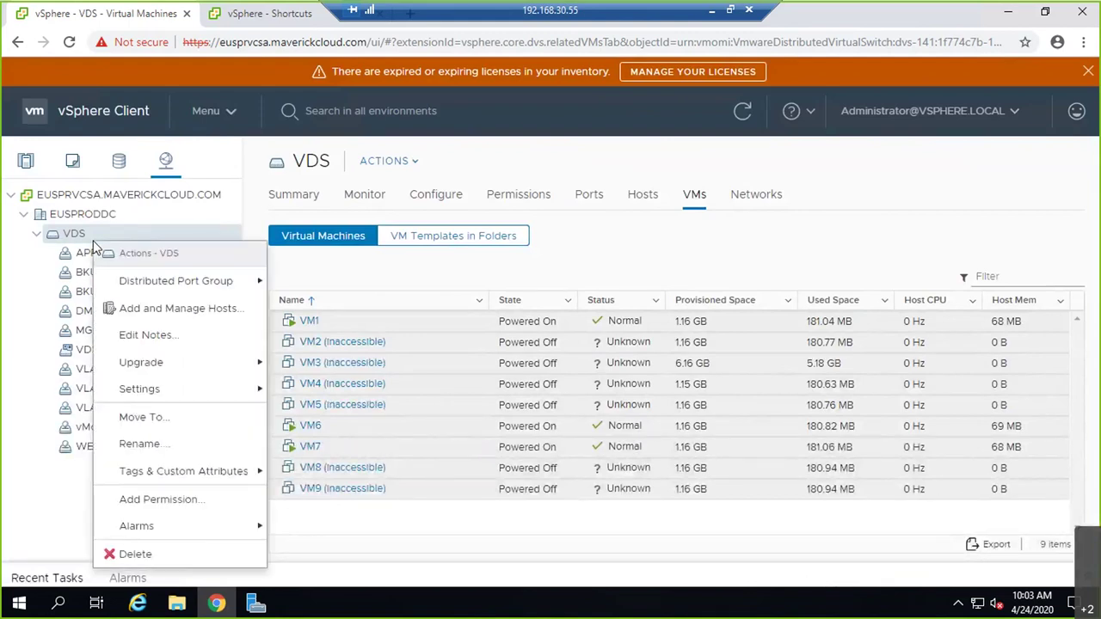
mouse_move(200, 367)
mouse_move(205, 392)
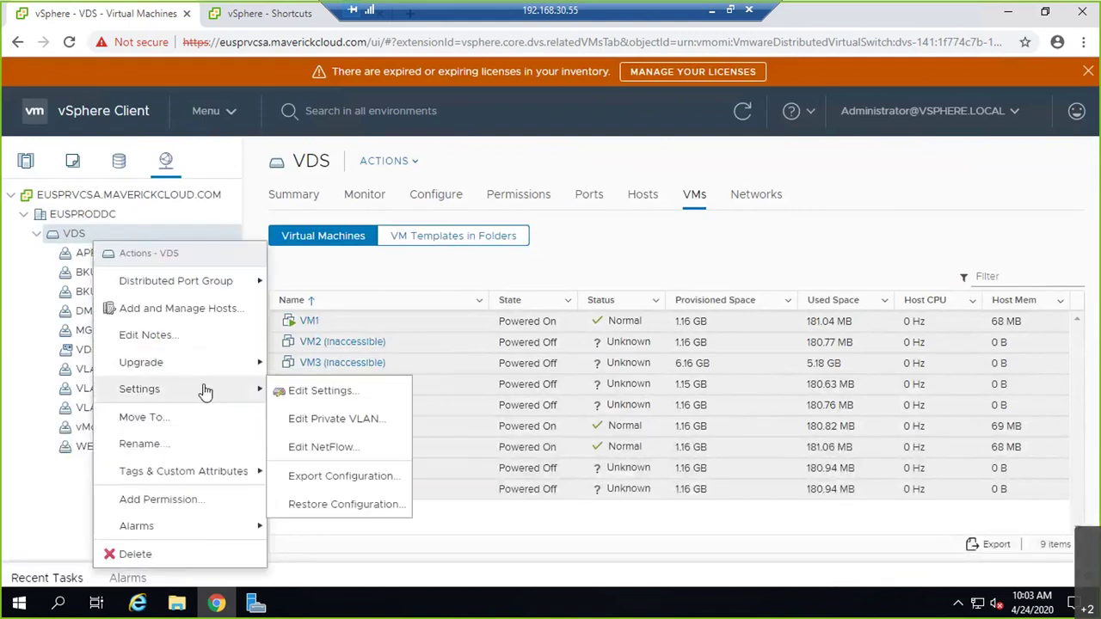
mouse_move(218, 290)
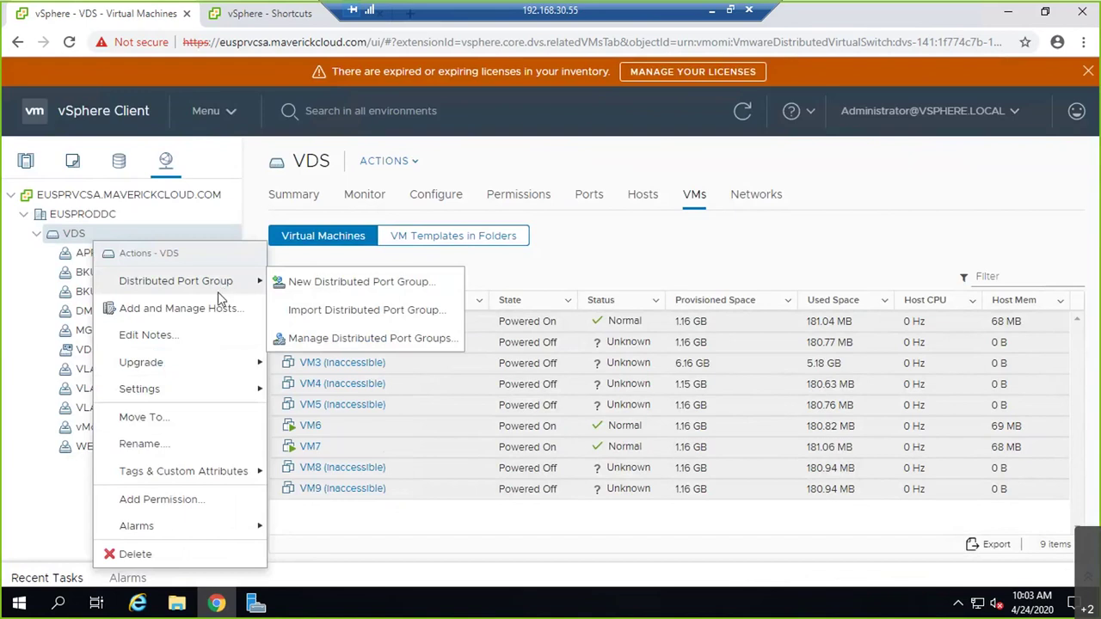
mouse_move(199, 486)
left_click(437, 274)
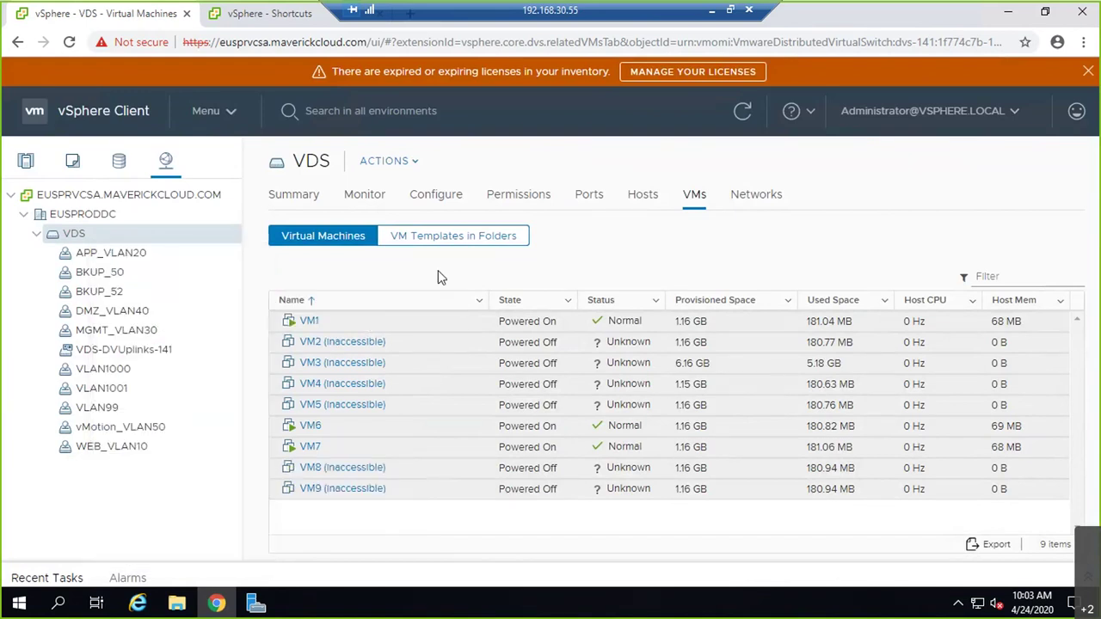
left_click(442, 388)
right_click(76, 235)
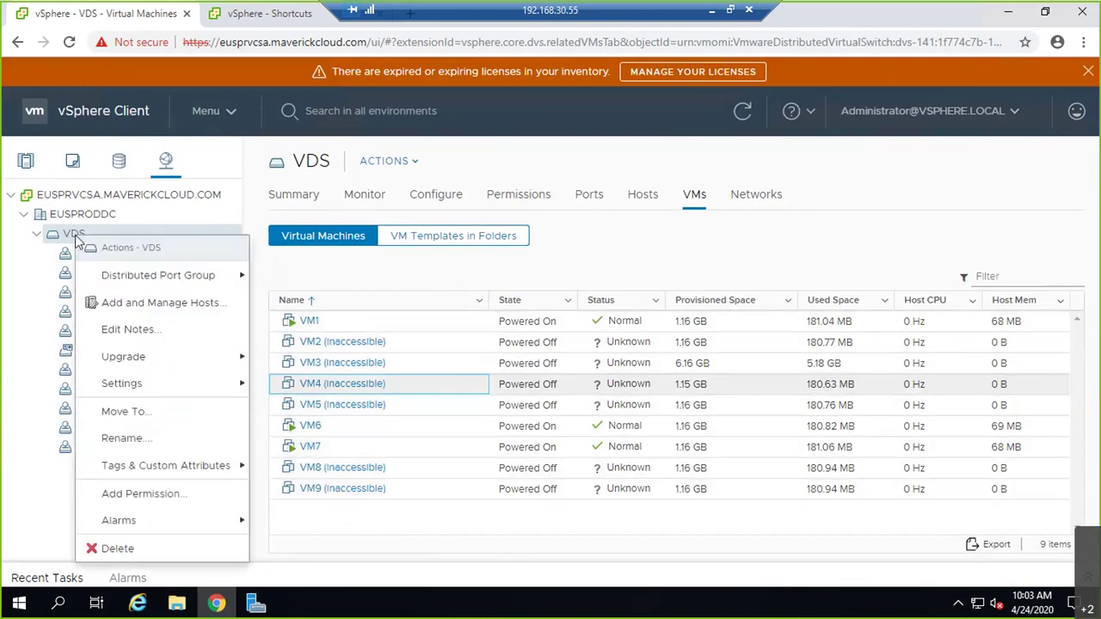
mouse_move(145, 387)
mouse_move(164, 275)
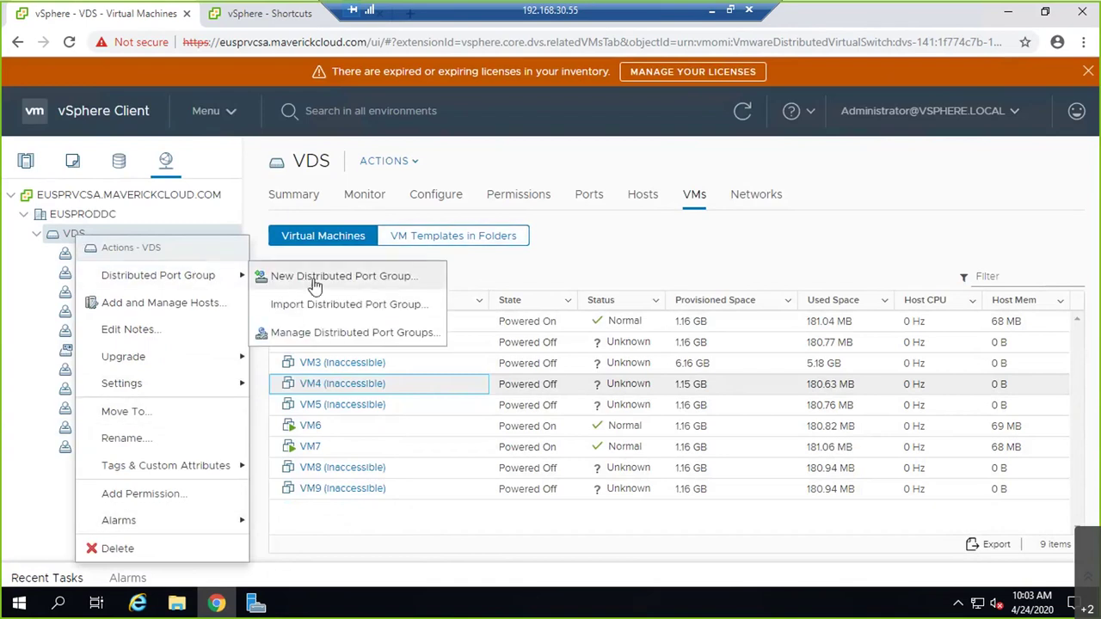
left_click(316, 334)
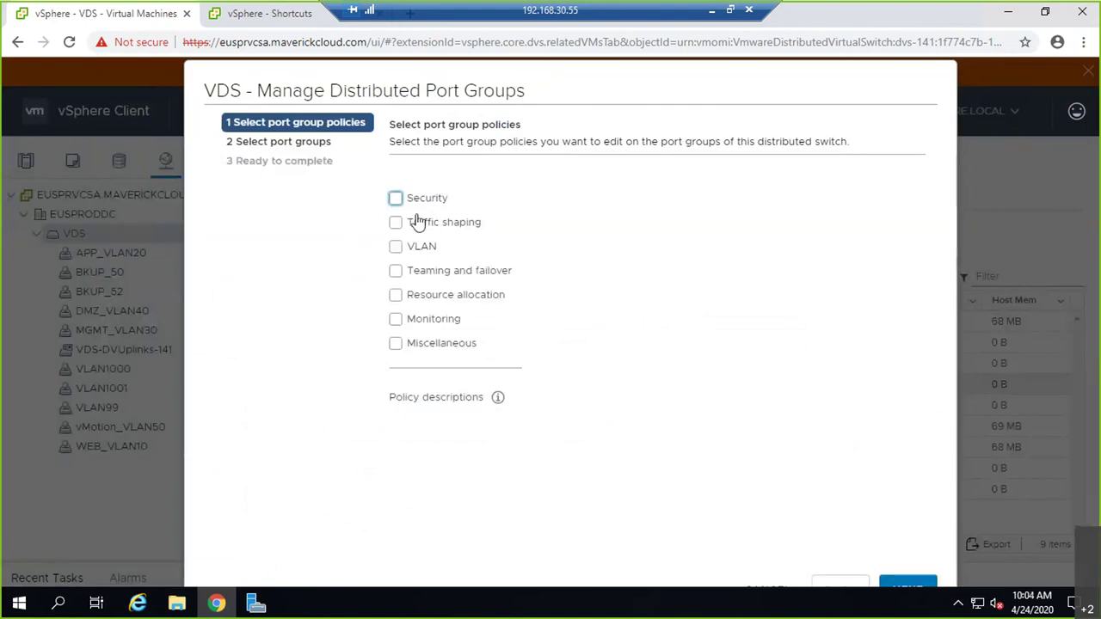
left_click(293, 146)
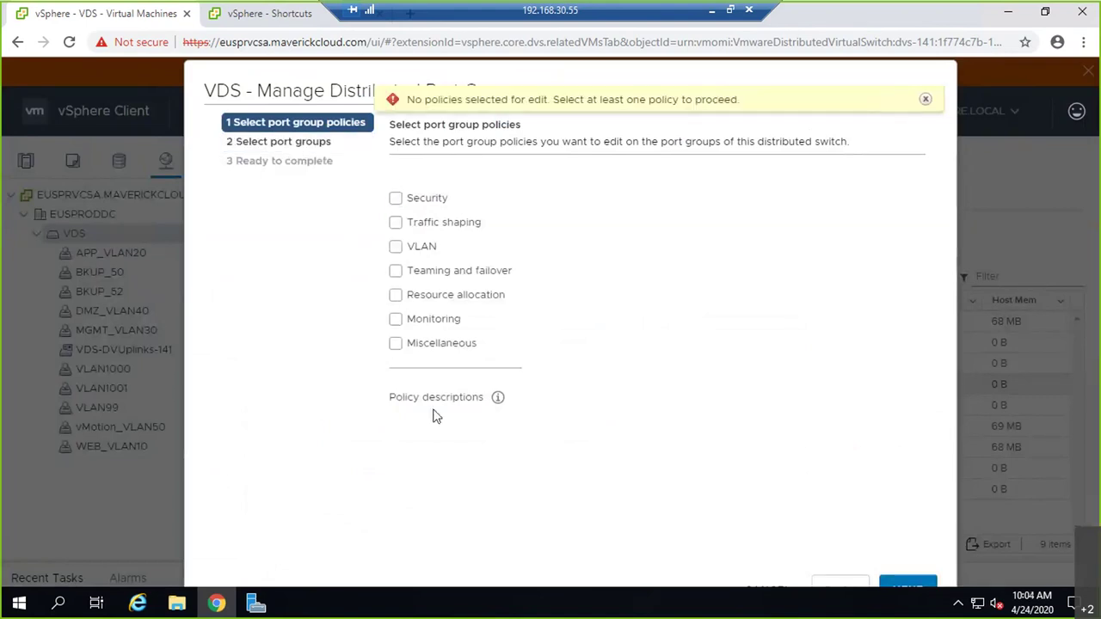
key("Escape")
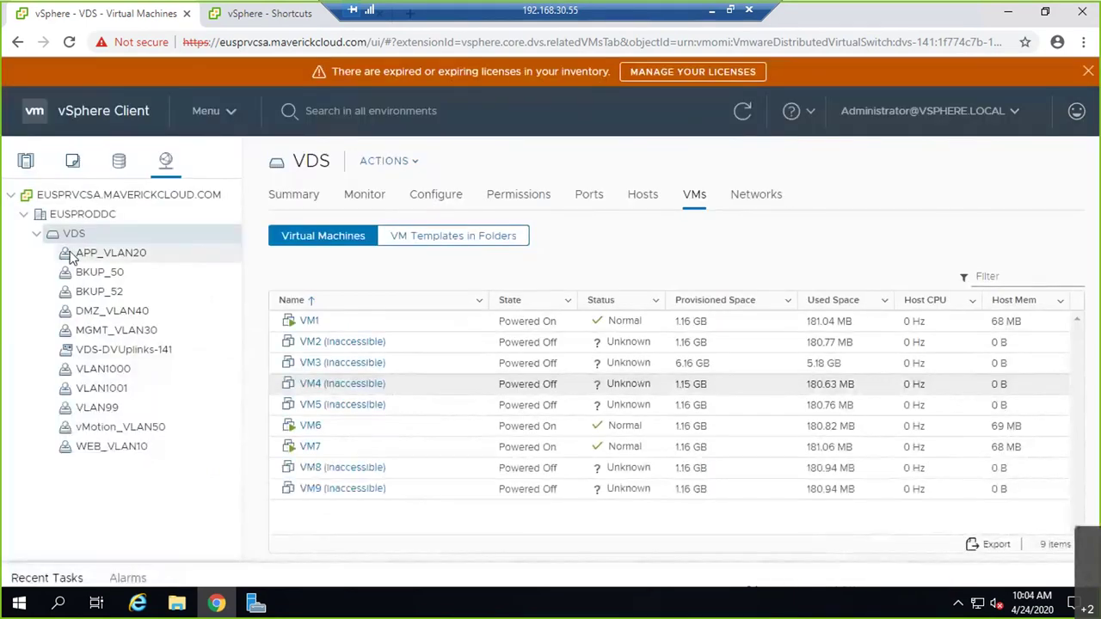
left_click(72, 253)
right_click(69, 236)
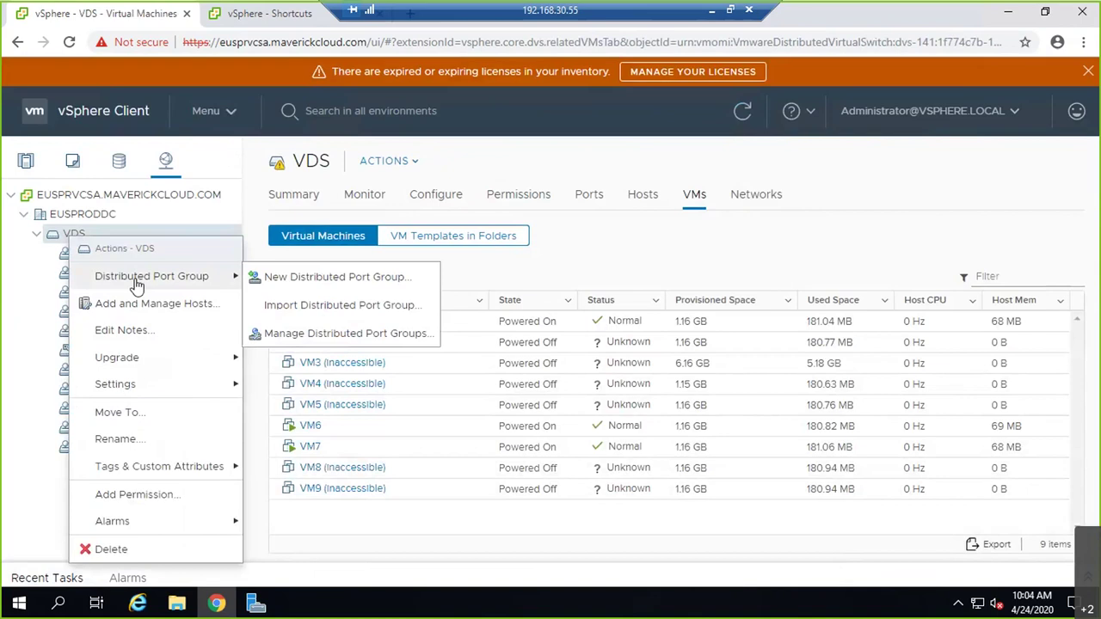
left_click(26, 185)
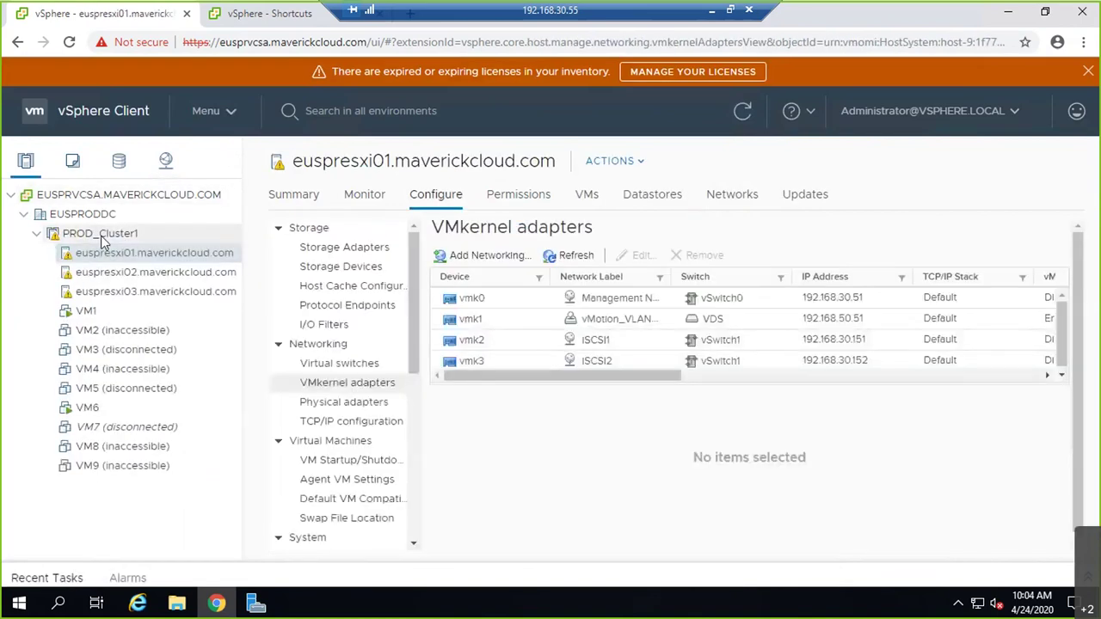
- View euspresxi01's storage adapters and the vmhba65 iSCSI adapter details
right_click(99, 234)
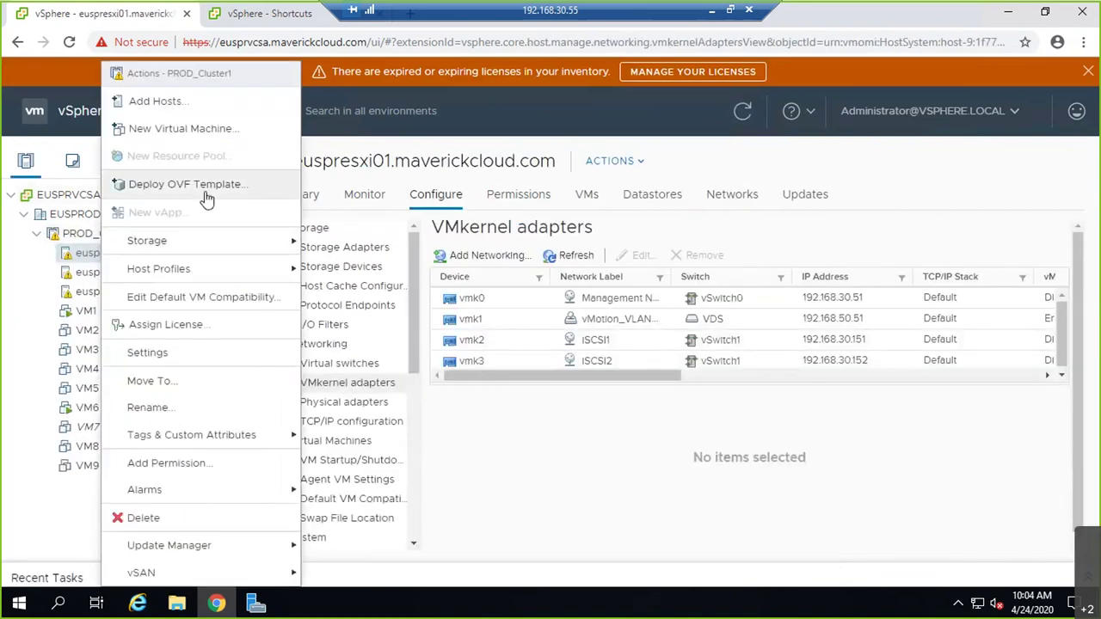
left_click(700, 521)
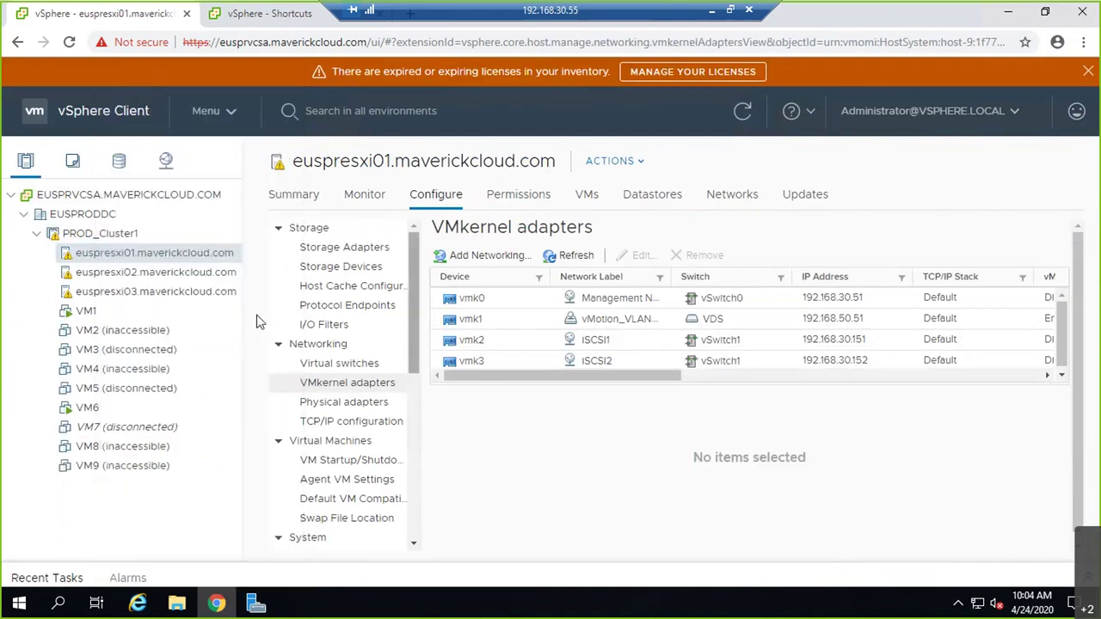
scroll(673, 318, "down", 1)
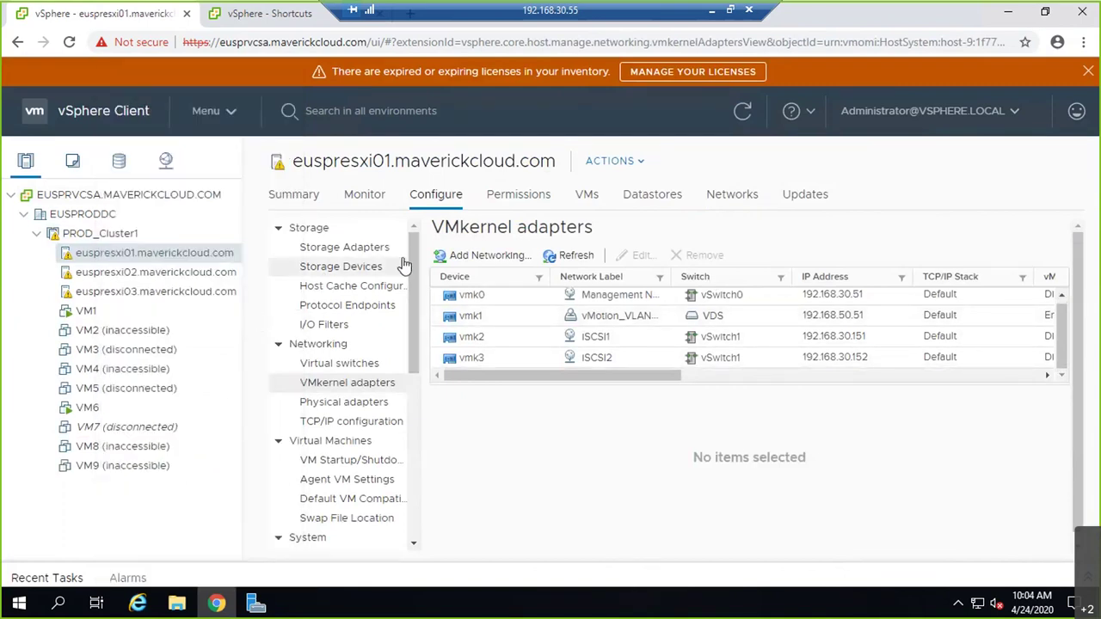
left_click(369, 248)
left_click(609, 318)
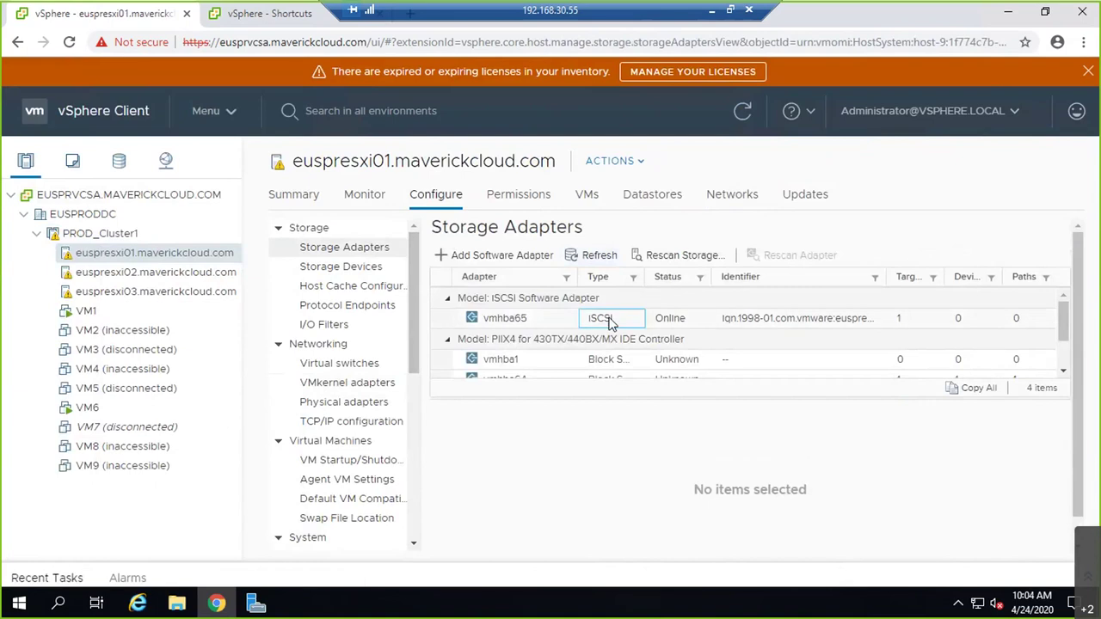
- Check vmhba65's dynamic discovery targets on euspresxi03 and run a storage rescan there
left_click(139, 292)
left_click(539, 317)
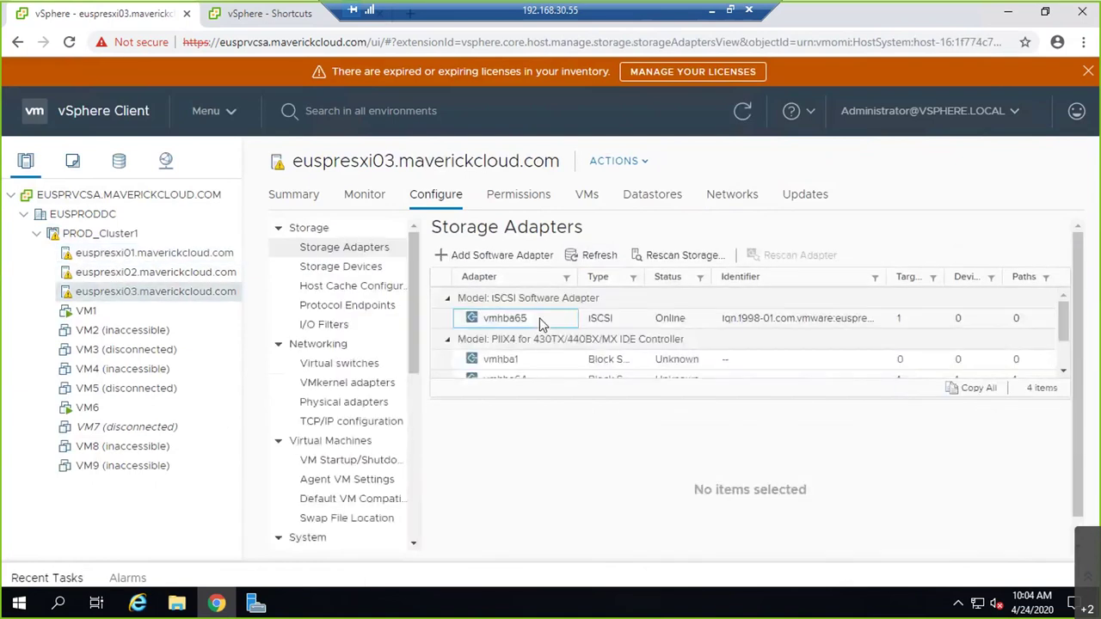
left_click(679, 413)
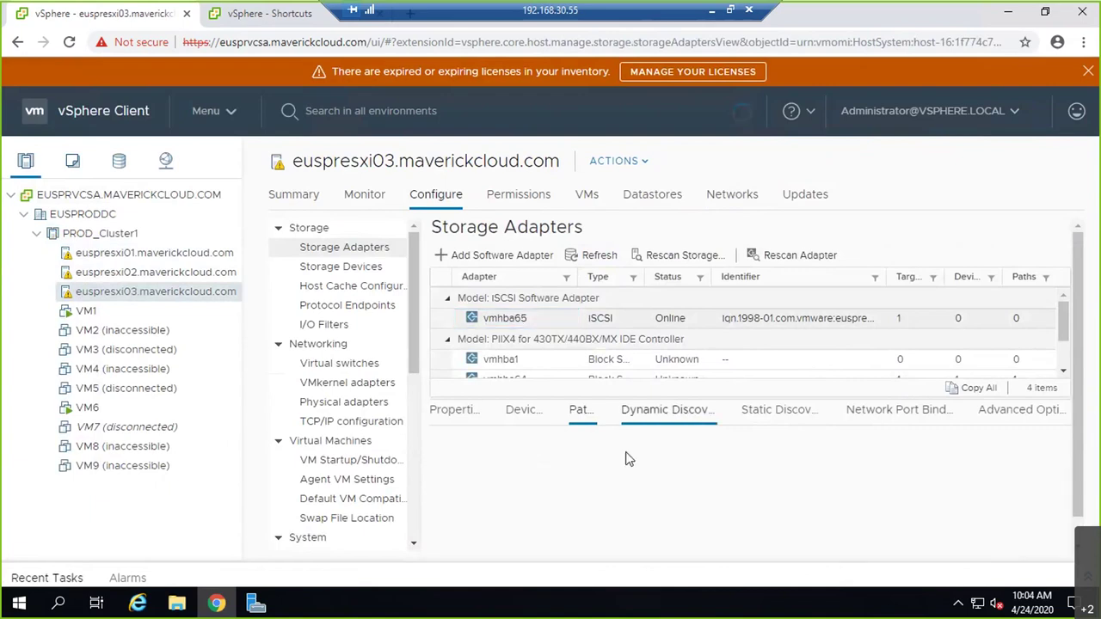
left_click(578, 410)
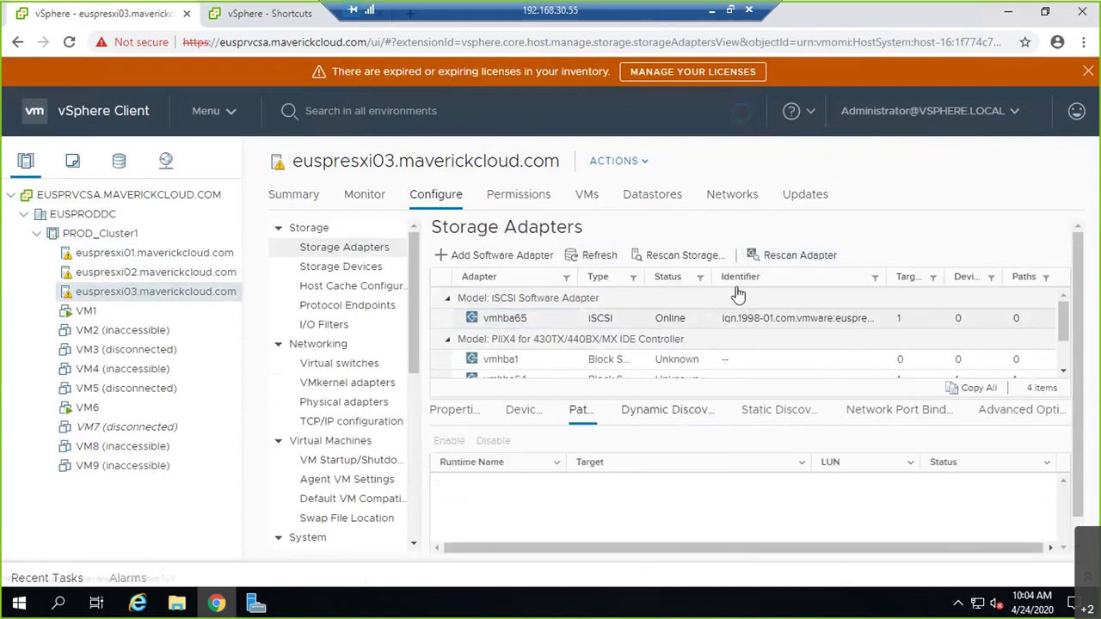
left_click(679, 253)
left_click(717, 422)
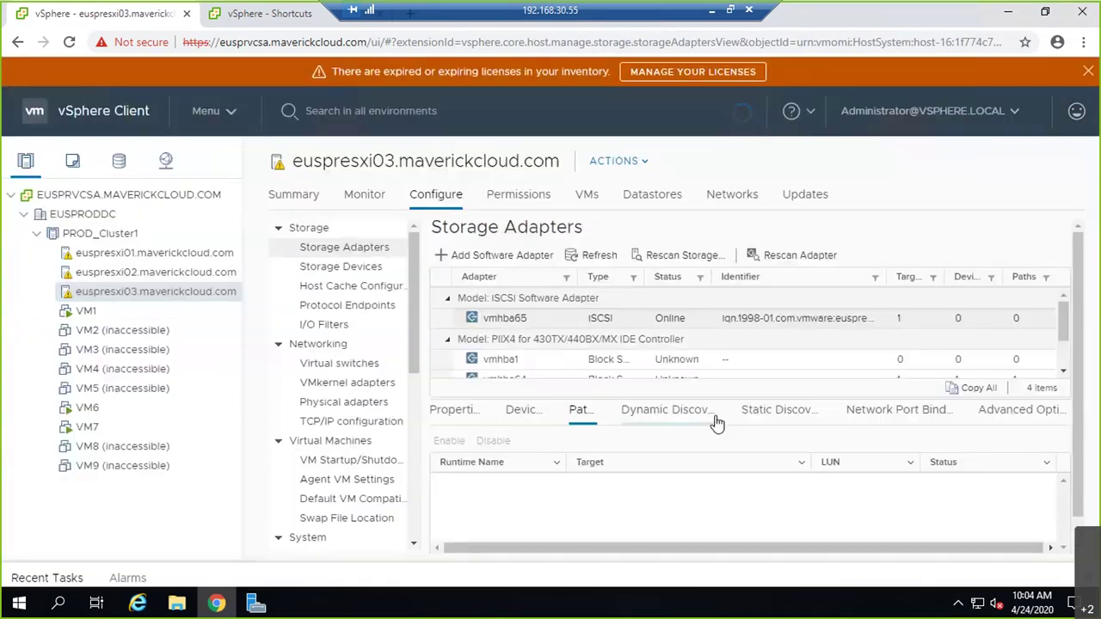
- Rescan the vmhba65 iSCSI adapter on host euspresxi02
left_click(118, 275)
left_click(758, 320)
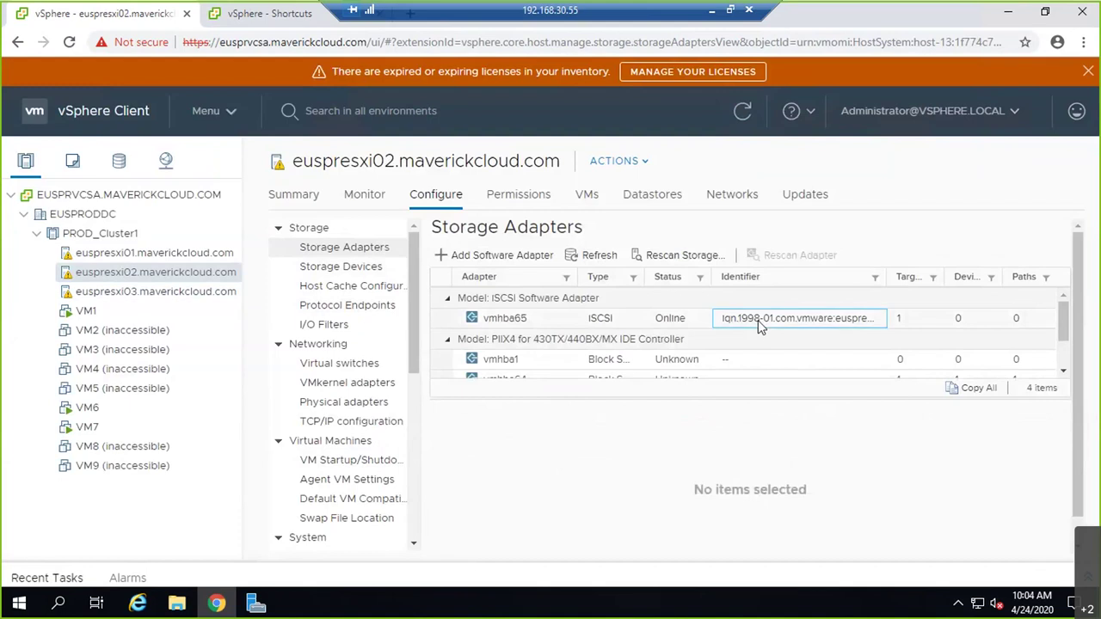
left_click(763, 258)
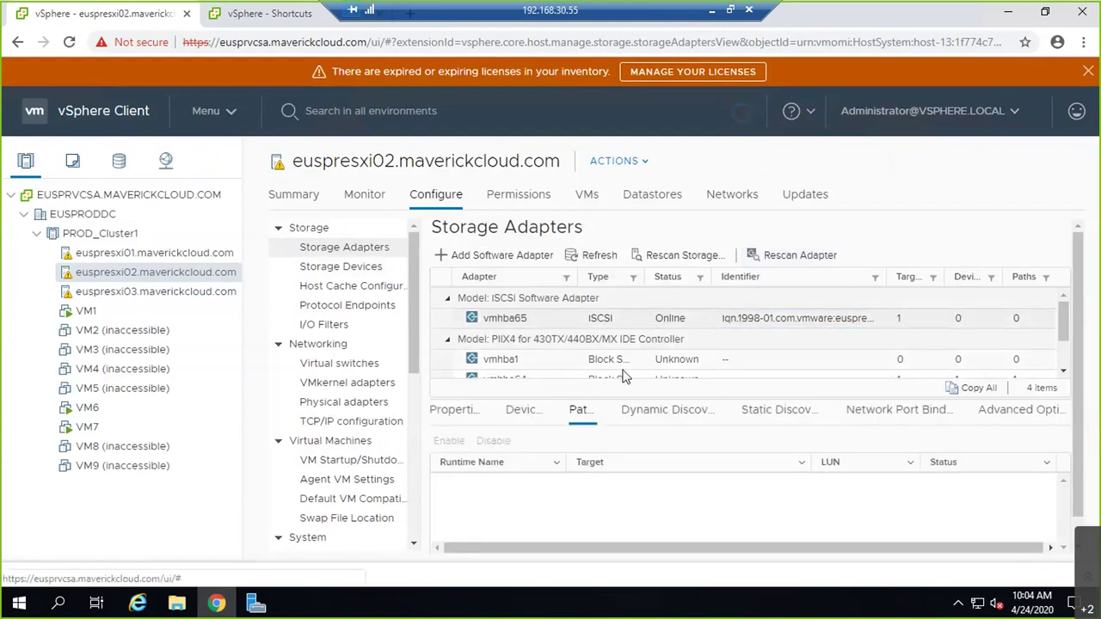
- Delete the MGMT_VLAN30 and DMZ_VLAN40 port groups from the VDS
left_click(167, 162)
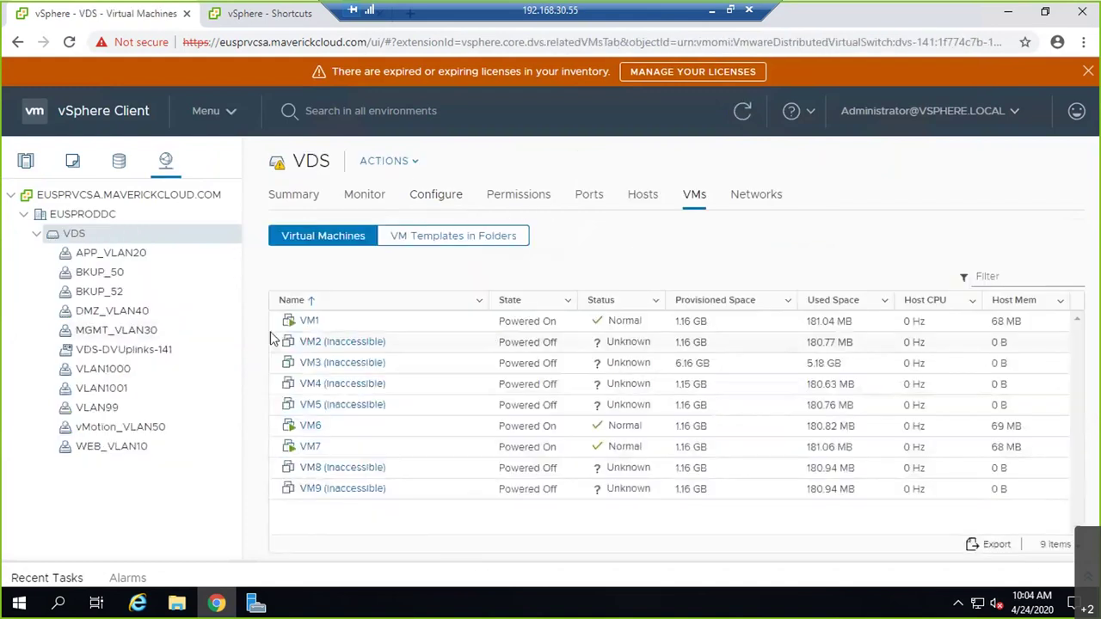
right_click(125, 331)
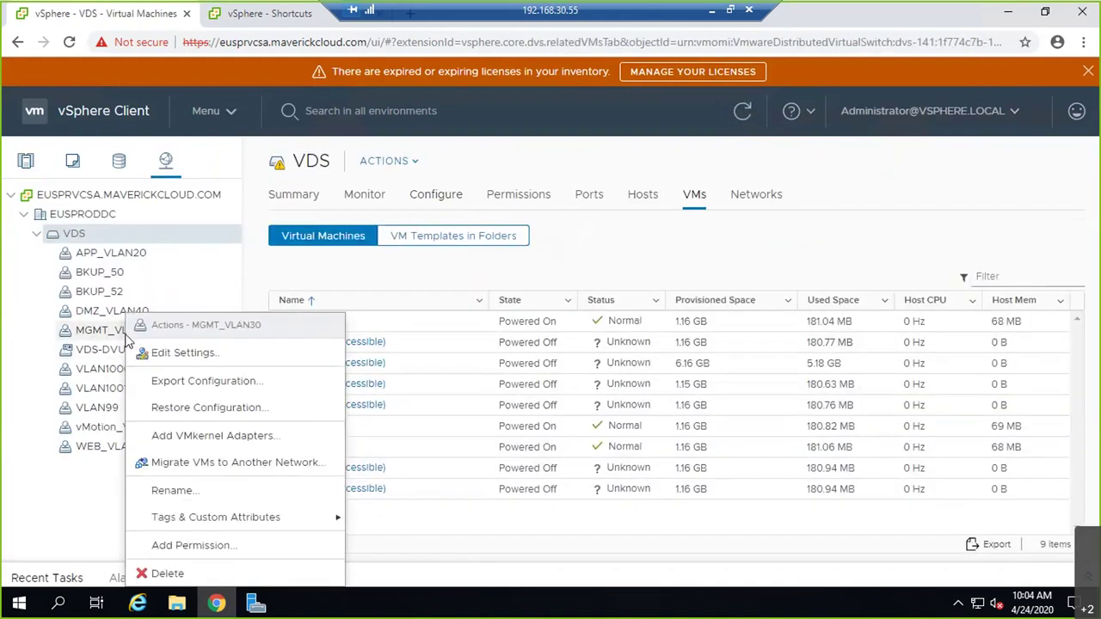
left_click(182, 575)
left_click(729, 376)
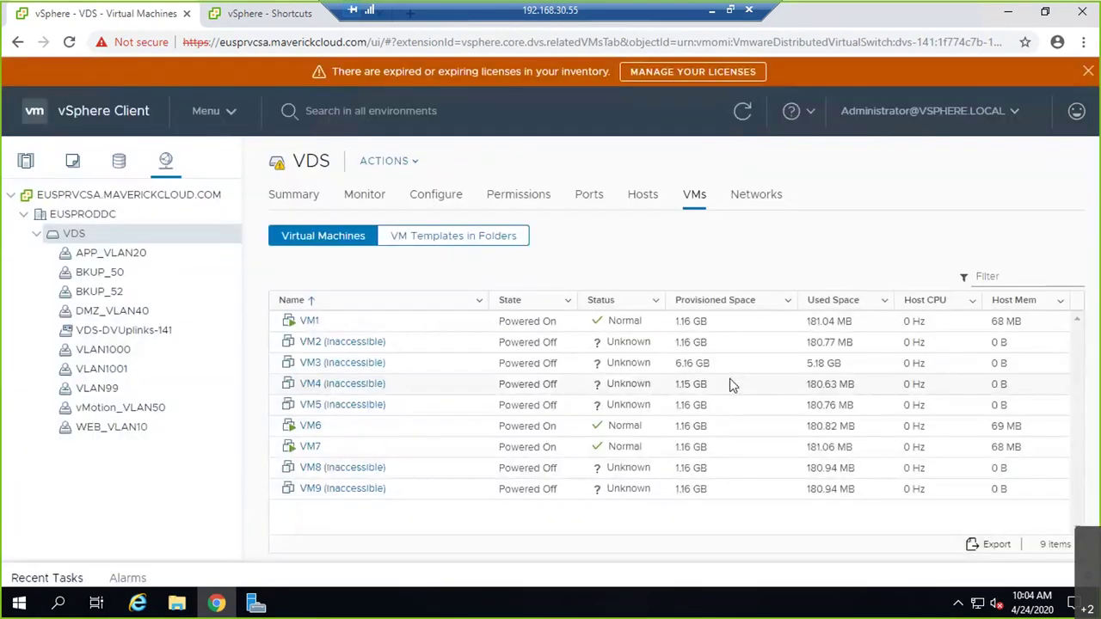
right_click(115, 310)
left_click(209, 573)
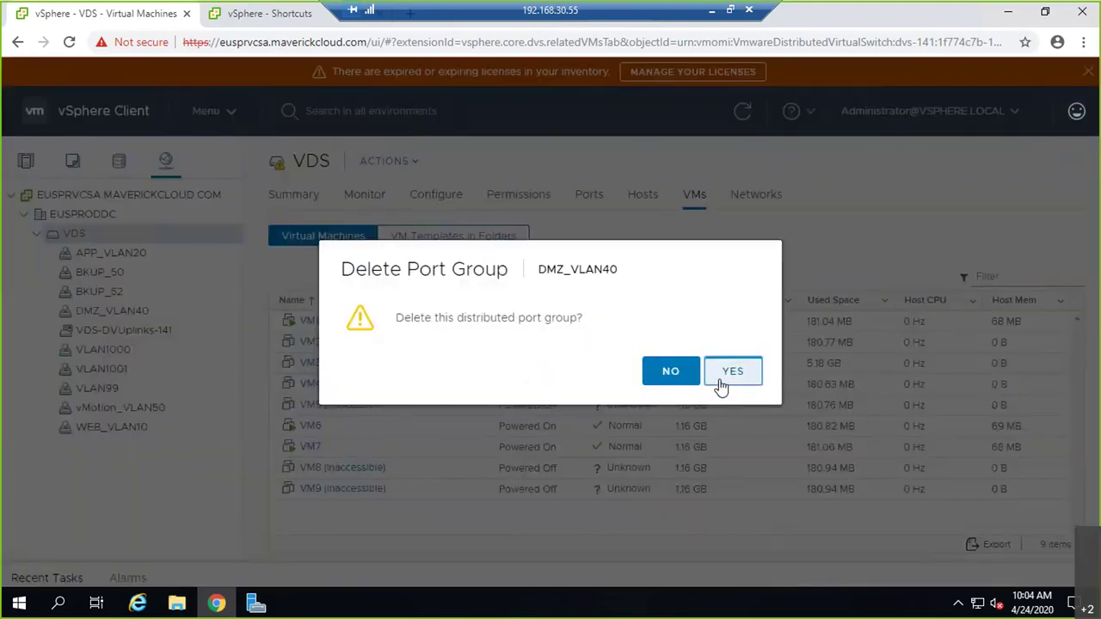
left_click(727, 374)
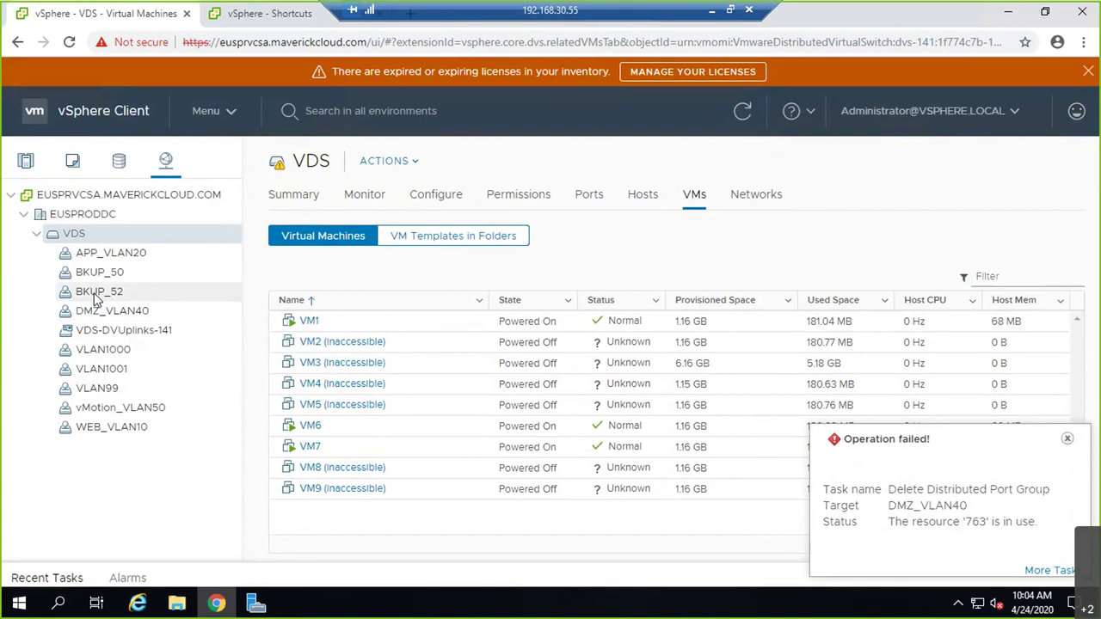
- Attempt to delete the BKUP_52 port group and dismiss the failure notice
left_click(94, 292)
right_click(90, 294)
left_click(201, 554)
left_click(751, 386)
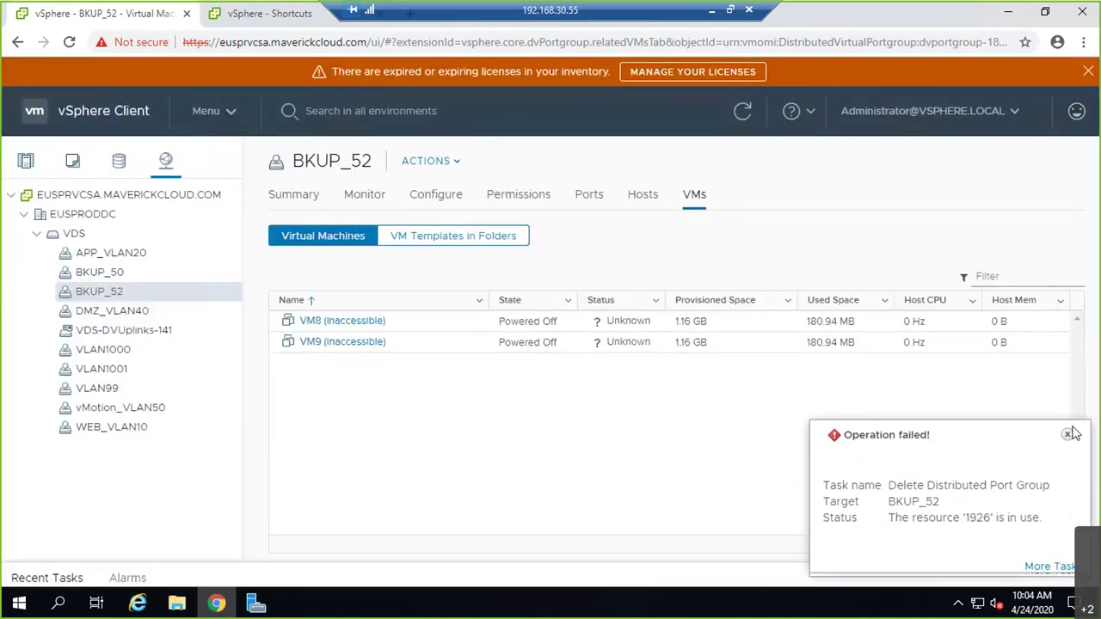
left_click(1067, 435)
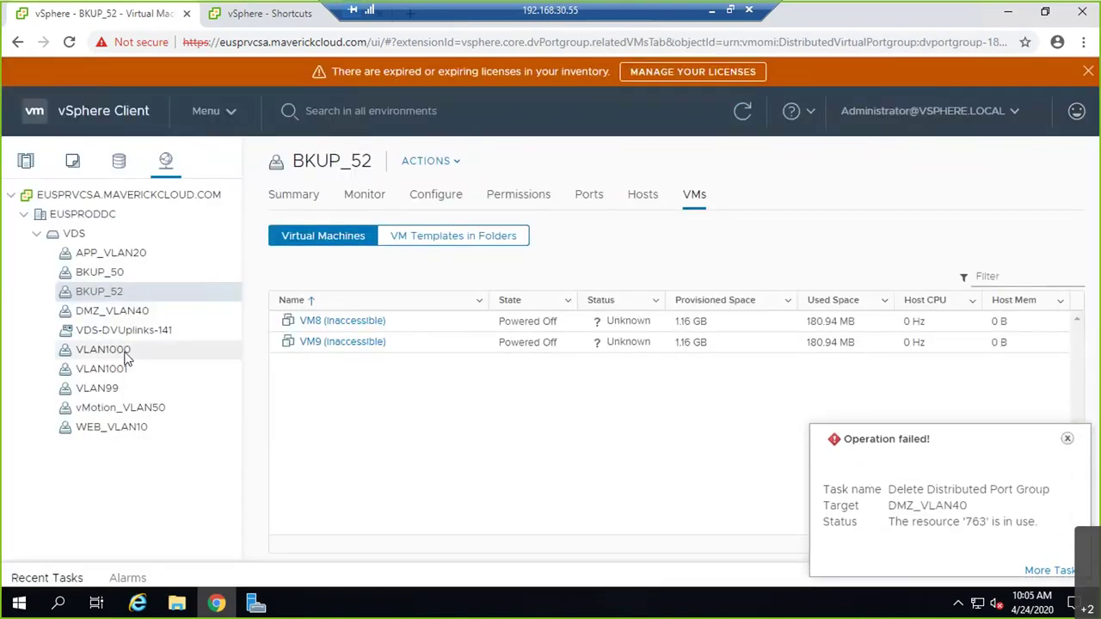
- Attempt to delete vMotion_VLAN50; the deletion fails and the notice is dismissed
left_click(103, 411)
right_click(90, 413)
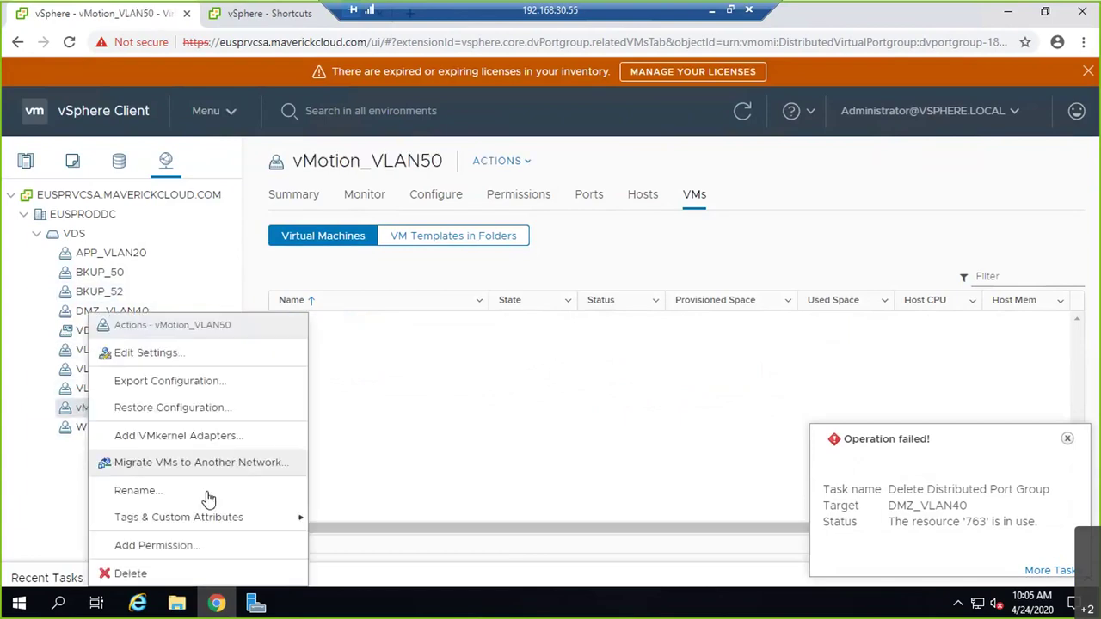
left_click(211, 573)
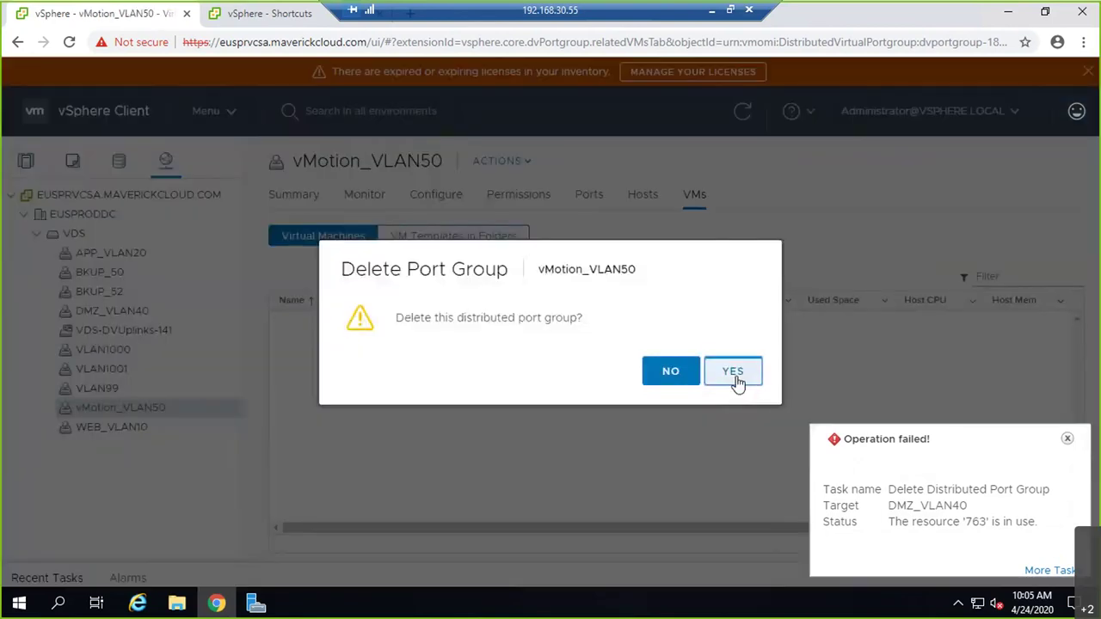
left_click(733, 372)
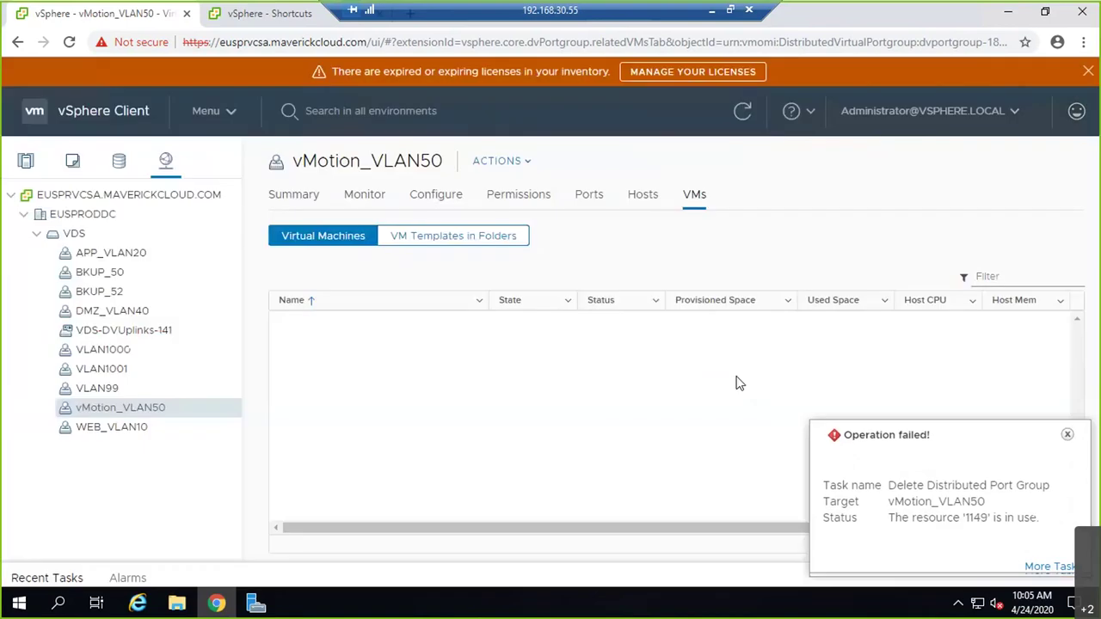
left_click(1067, 434)
left_click(125, 430)
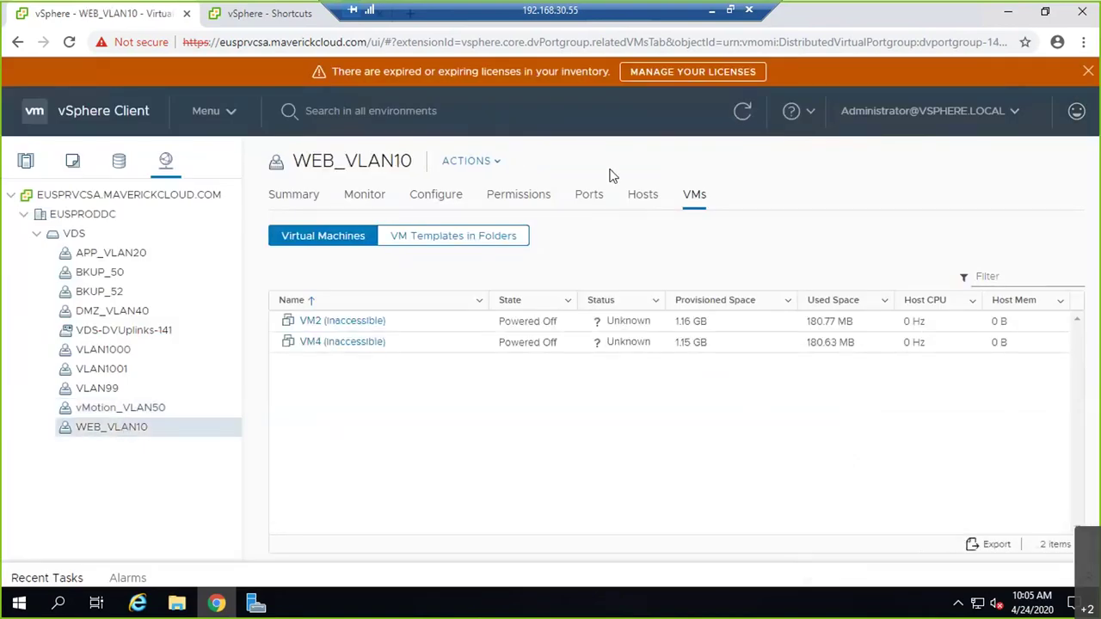
- Delete the VLAN1000, VLAN1001 and VLAN99 port groups, confirming each
right_click(123, 350)
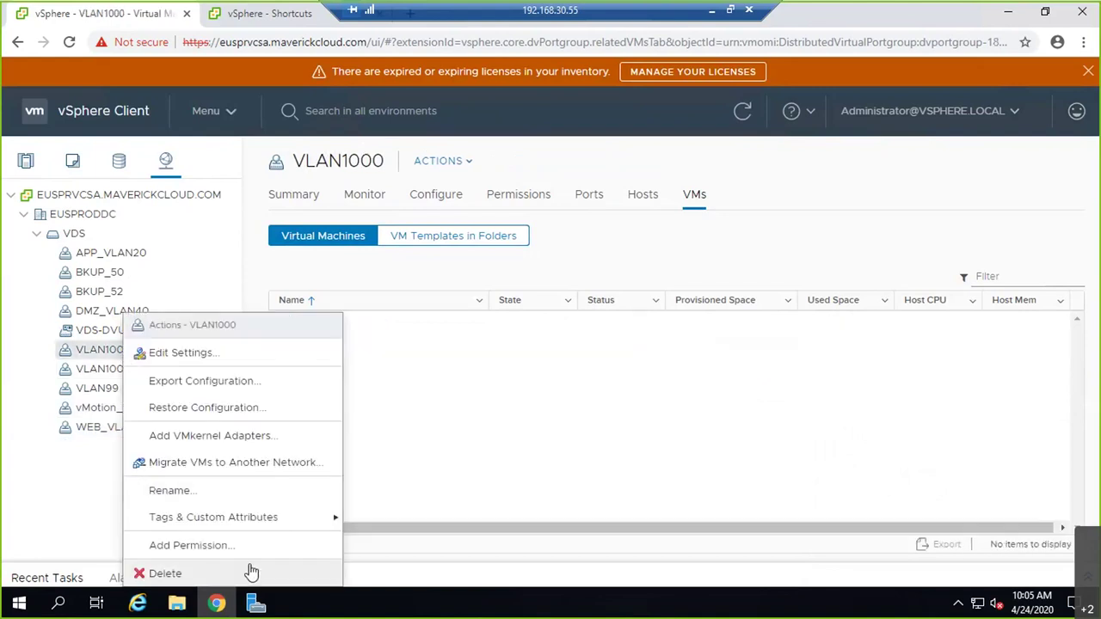
left_click(250, 573)
left_click(732, 370)
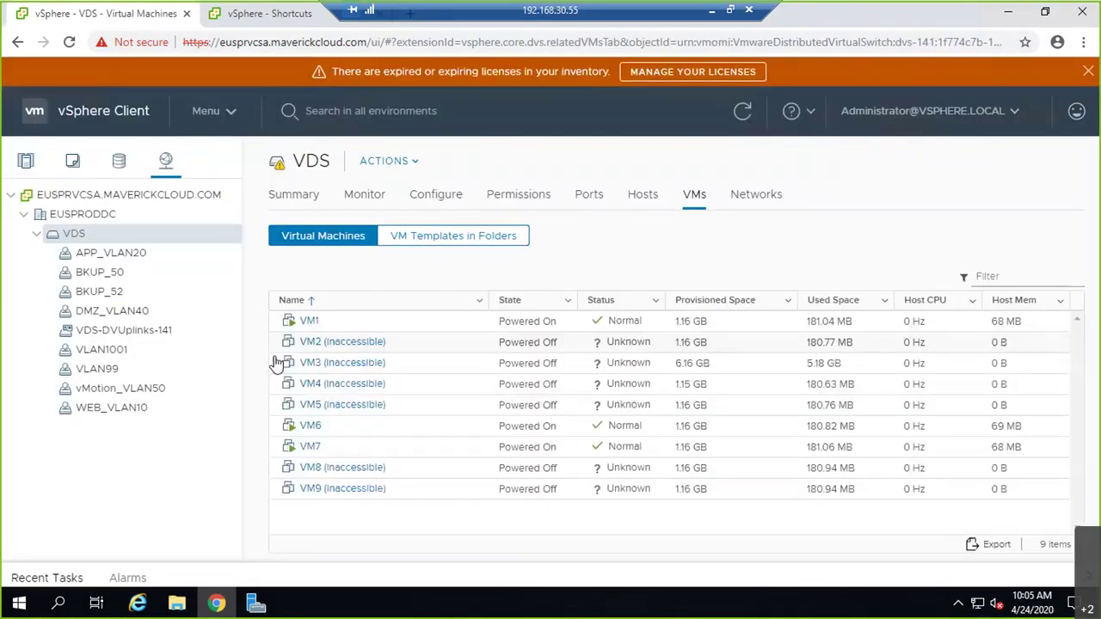
right_click(118, 347)
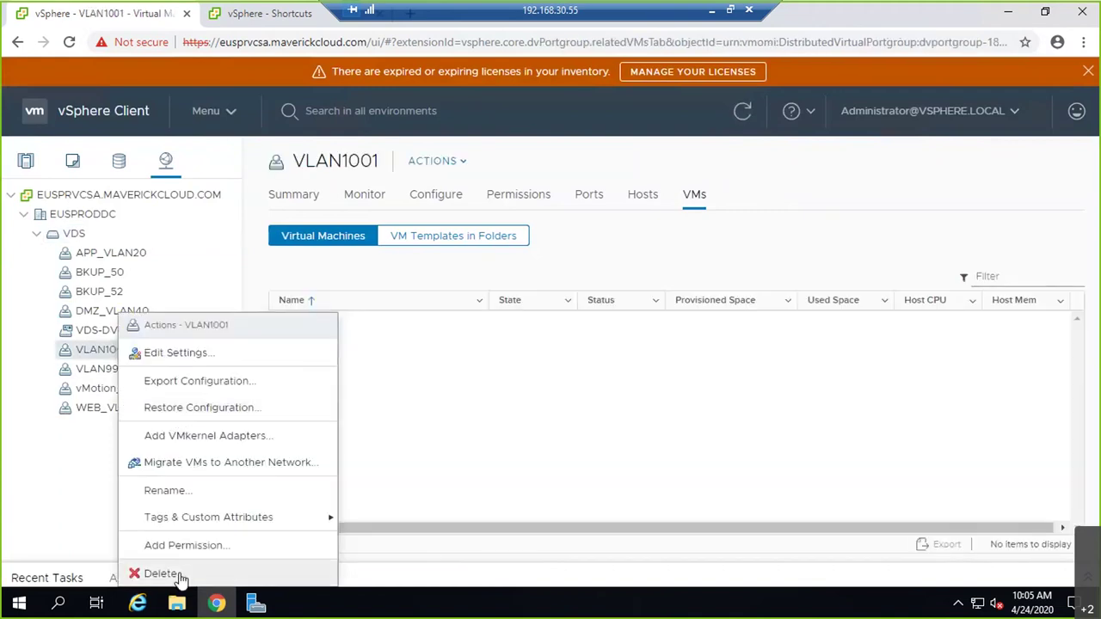
left_click(181, 578)
left_click(728, 374)
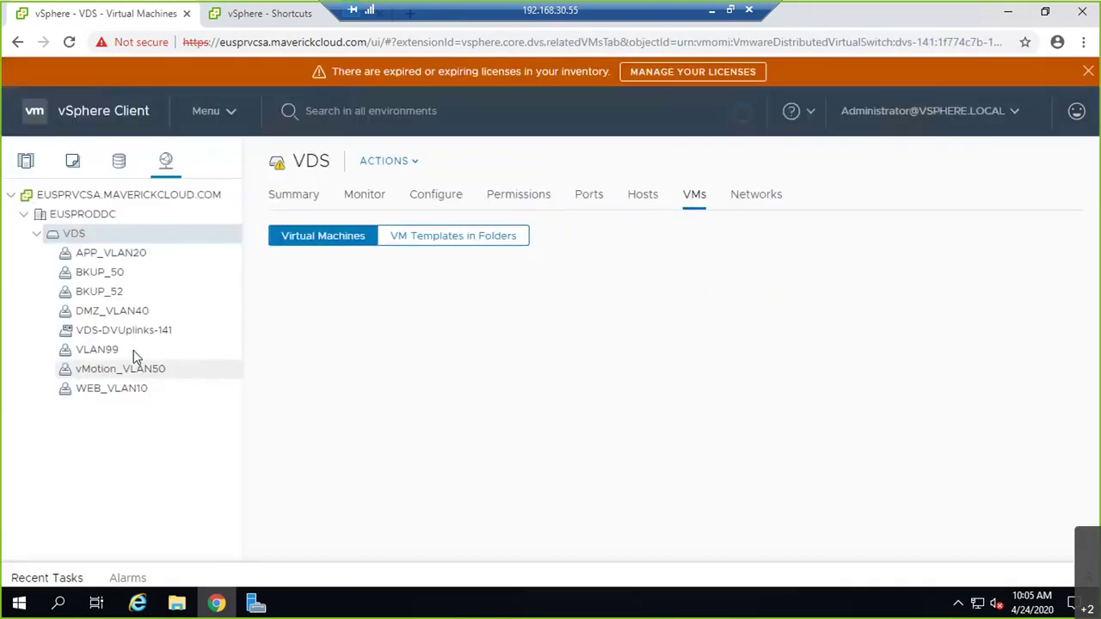
right_click(115, 348)
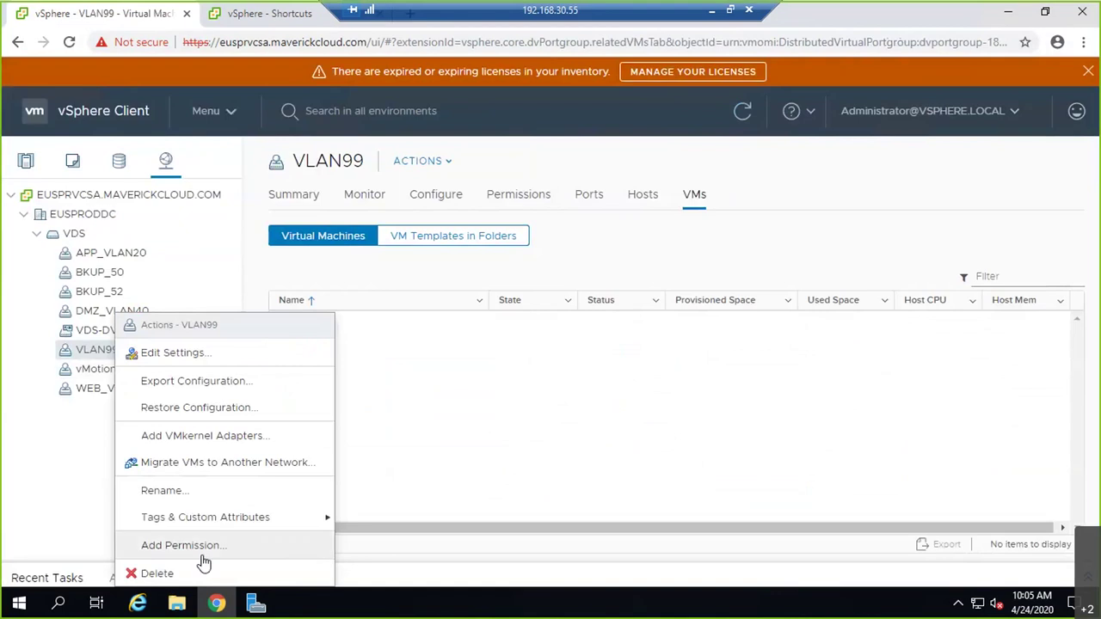
left_click(206, 571)
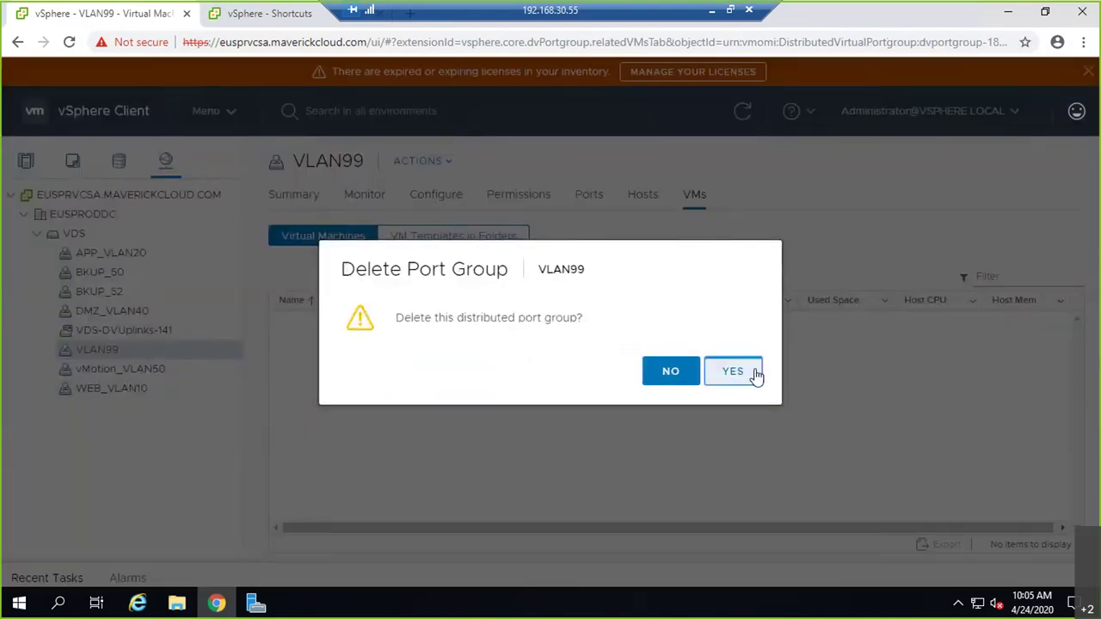
left_click(733, 371)
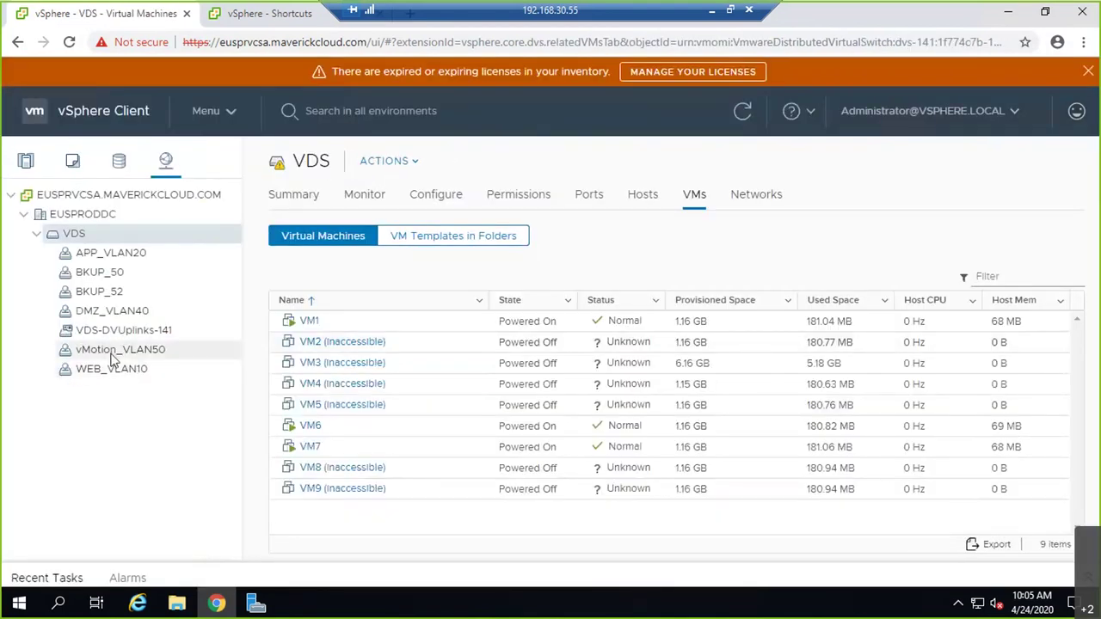
- Retry deleting vMotion_VLAN50, which fails again because it is in use
left_click(111, 353)
right_click(116, 354)
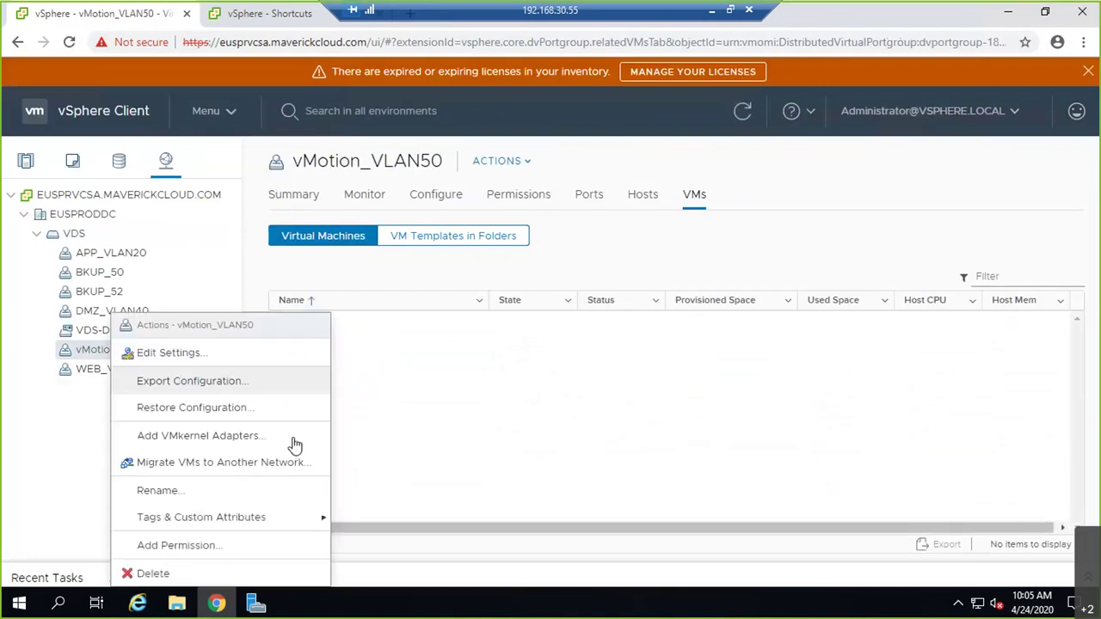
left_click(237, 584)
left_click(737, 373)
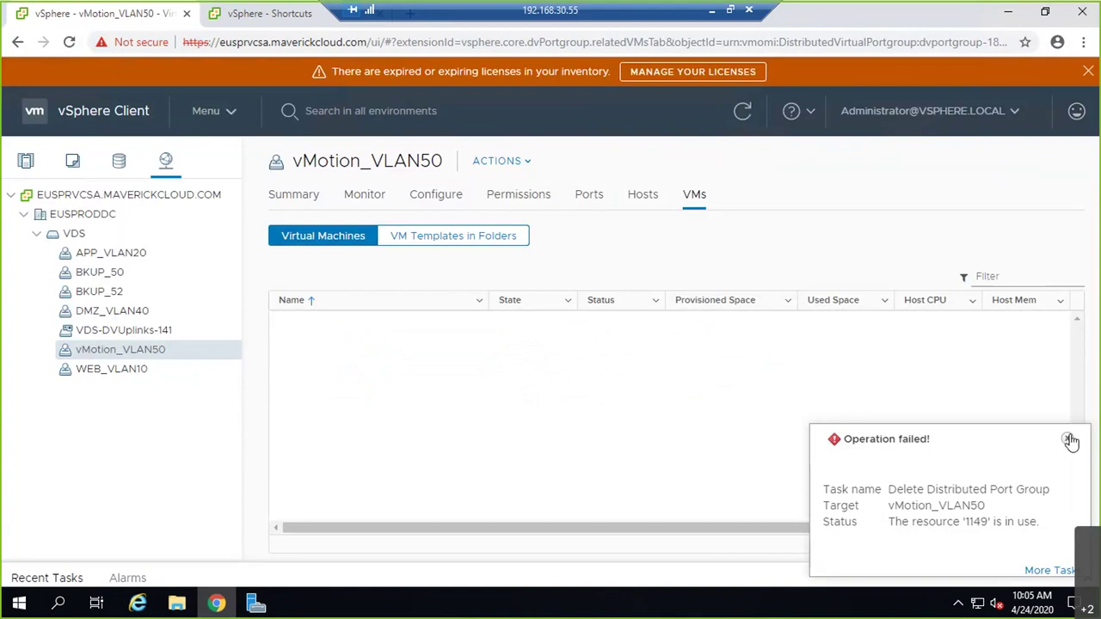
left_click(1066, 439)
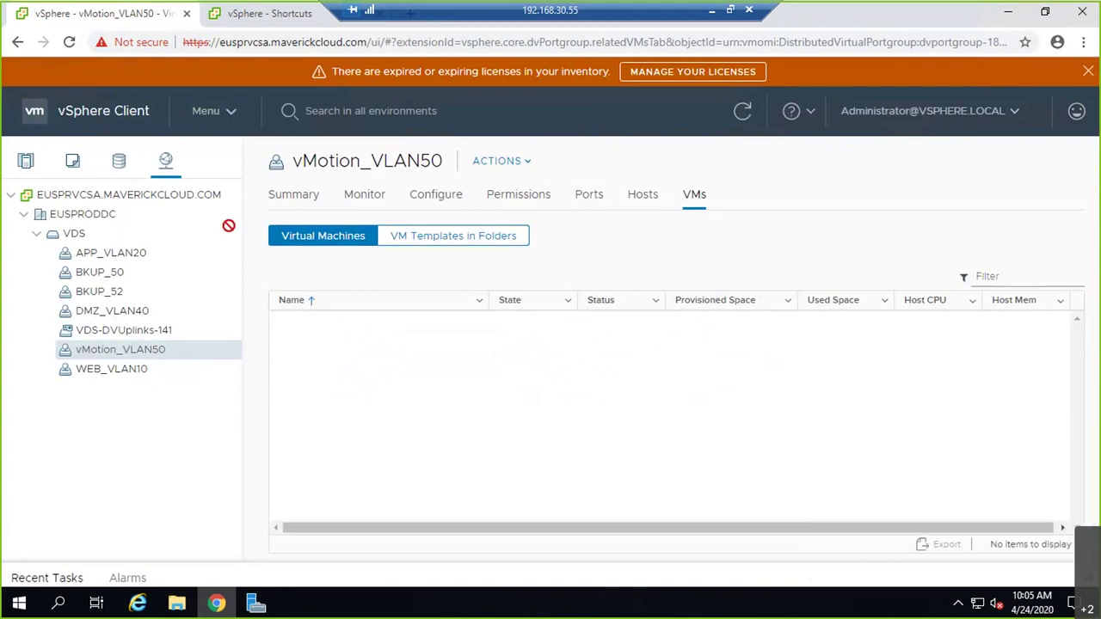
- Open the EUSPRODDC datacenter and the VDS switch
left_click(85, 217)
left_click(69, 236)
mouse_move(66, 272)
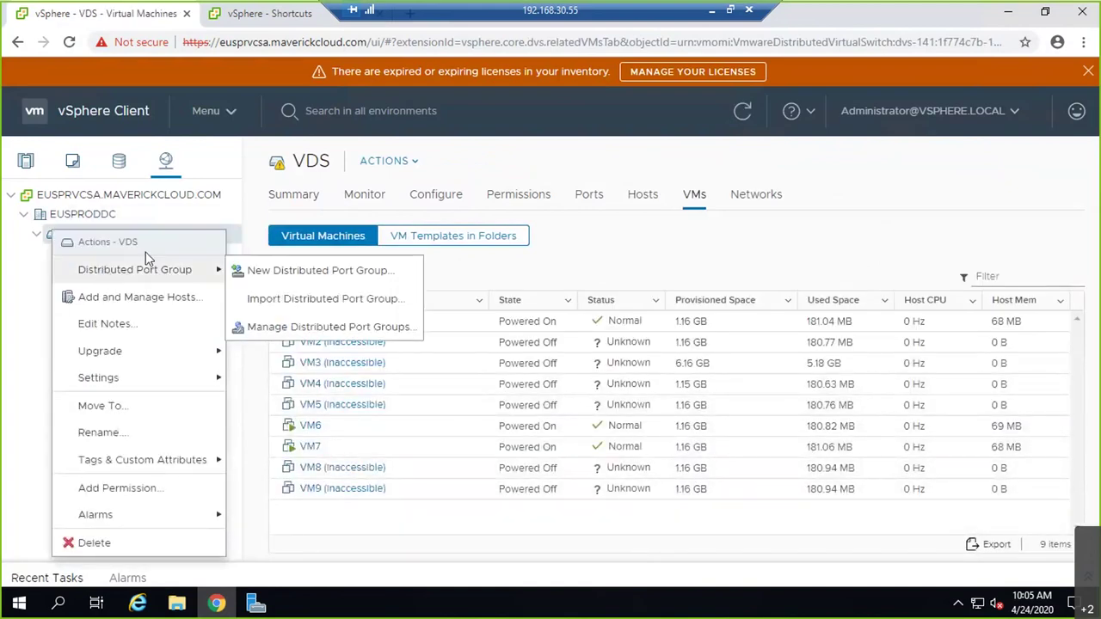
- List the hosts connected to the VDS and bring up actions for the third host
left_click(643, 208)
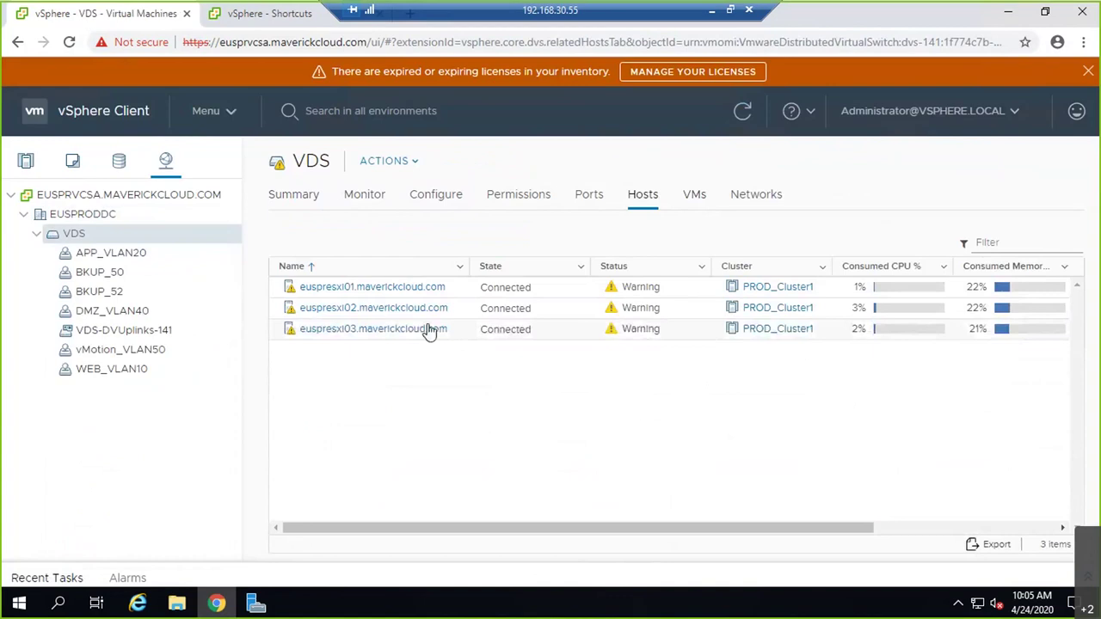
right_click(385, 337)
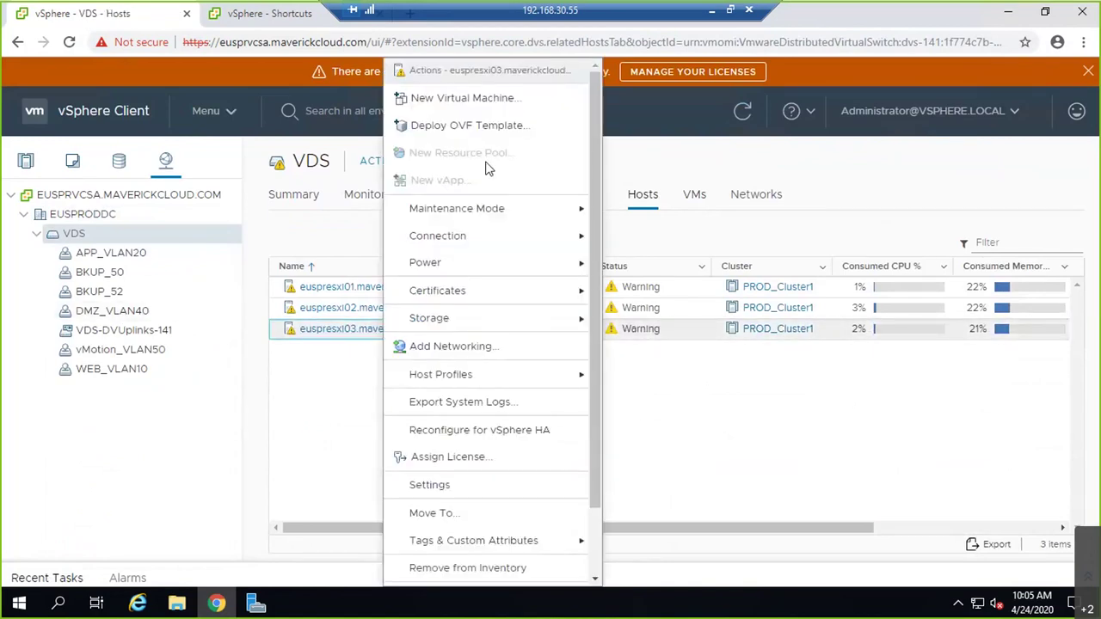
mouse_move(492, 275)
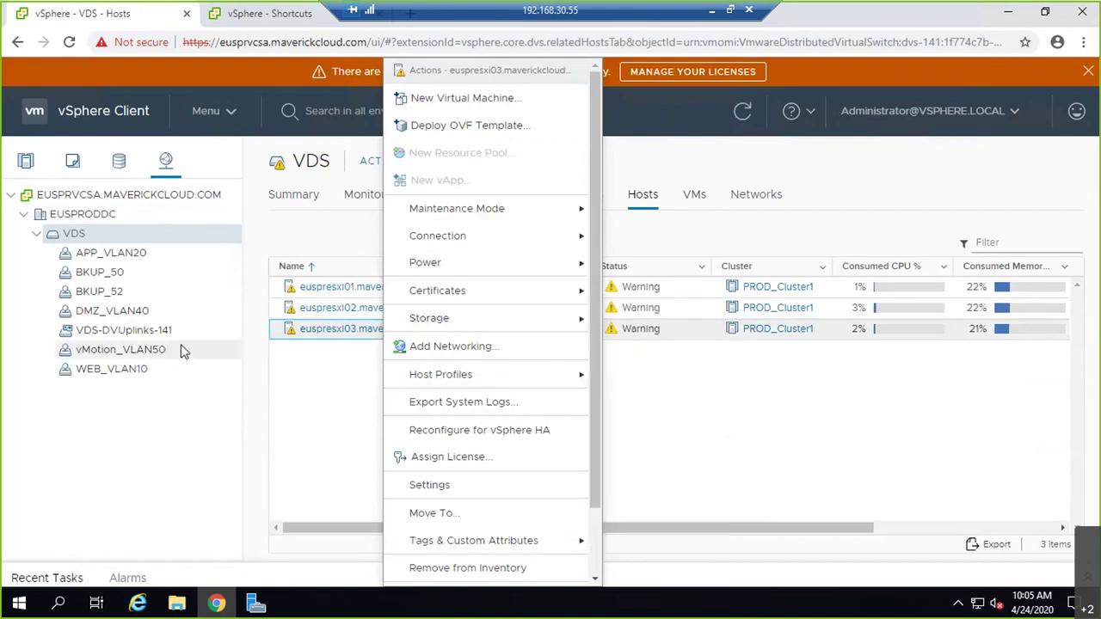
- Start Migrate VMs to Another Network from APP_VLAN20, cancel it, and go to Shortcuts
left_click(141, 378)
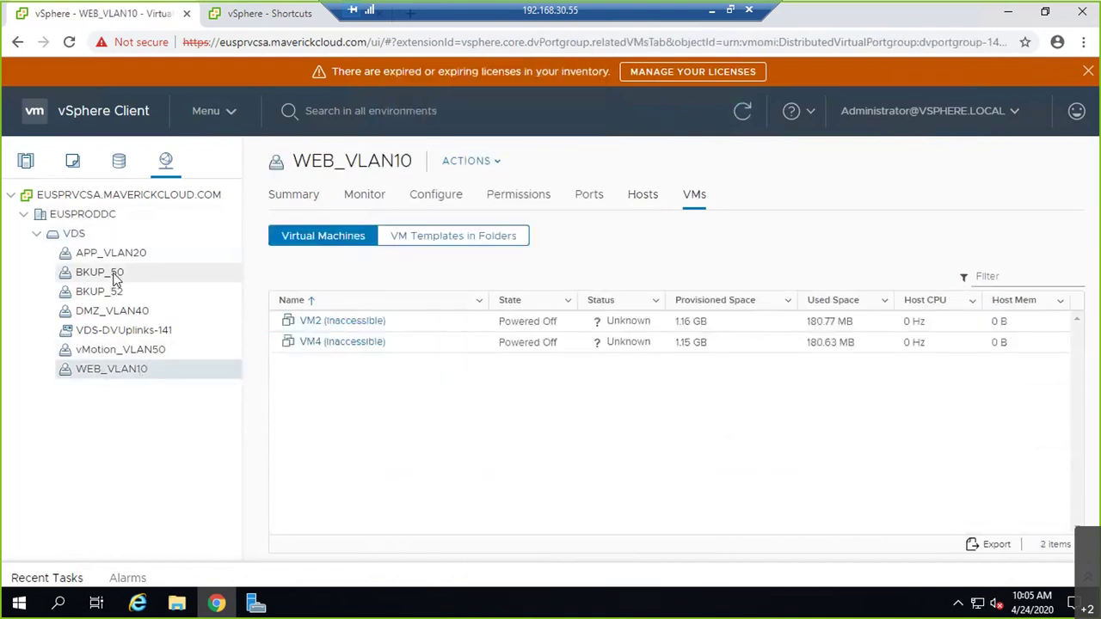
right_click(110, 334)
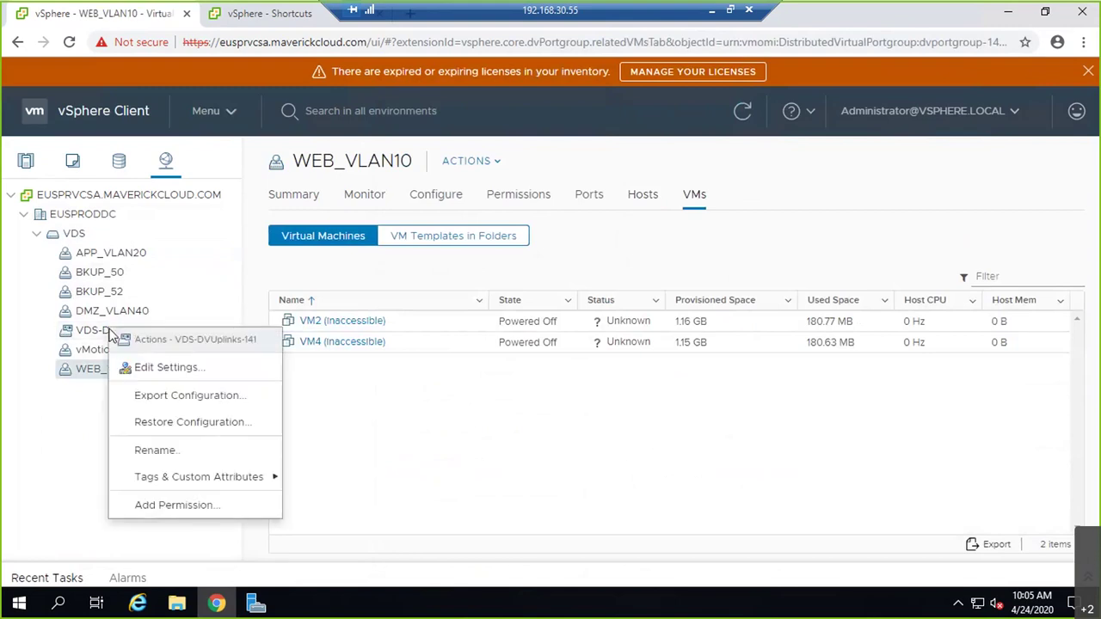
right_click(101, 256)
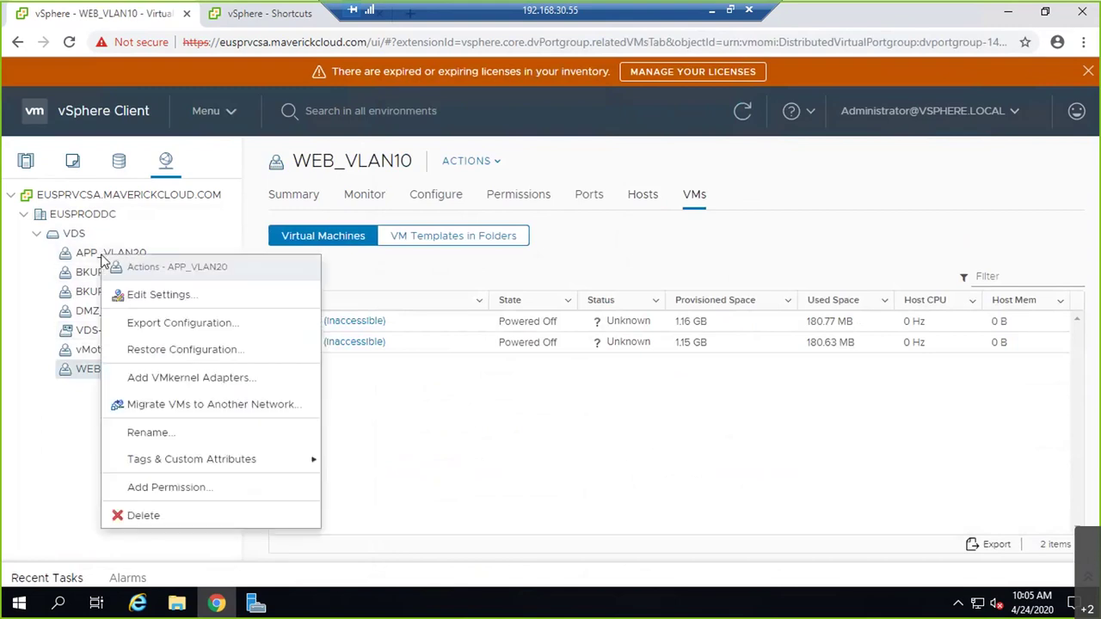
left_click(183, 404)
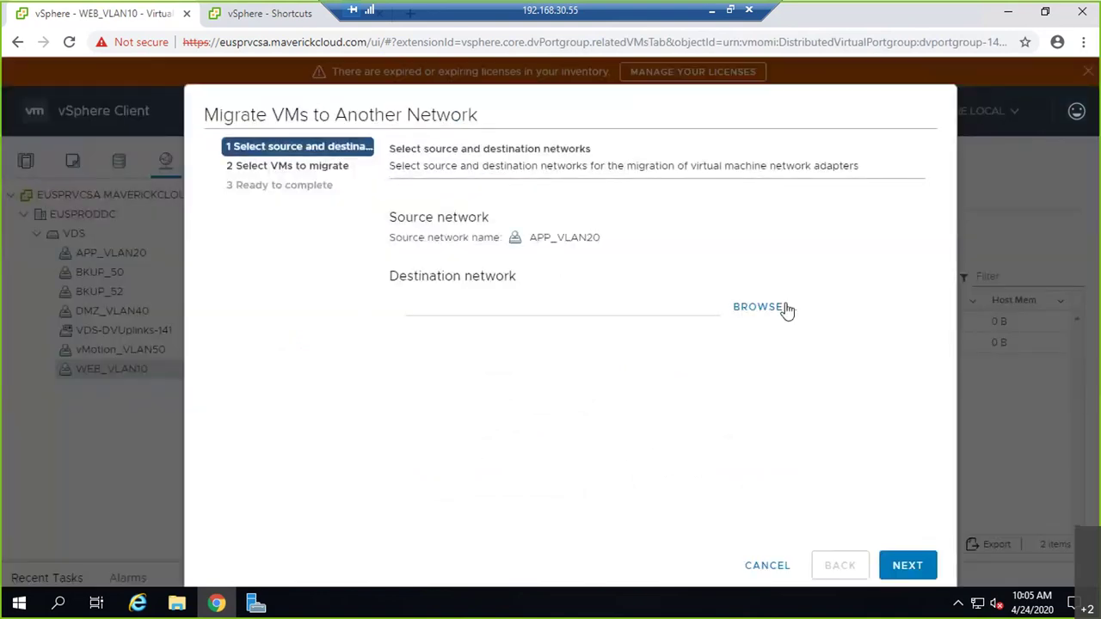
left_click(754, 569)
left_click(301, 17)
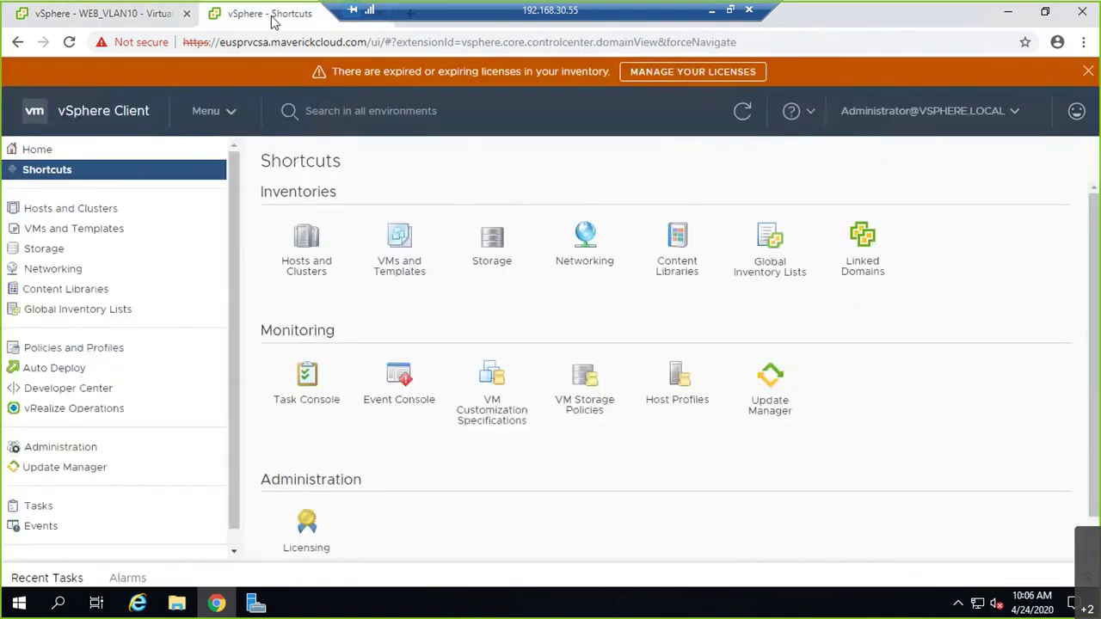
- Relaunch Chrome, open 192.168.30.50, and launch the Flash Web Client with Flash allowed
left_click(1086, 8)
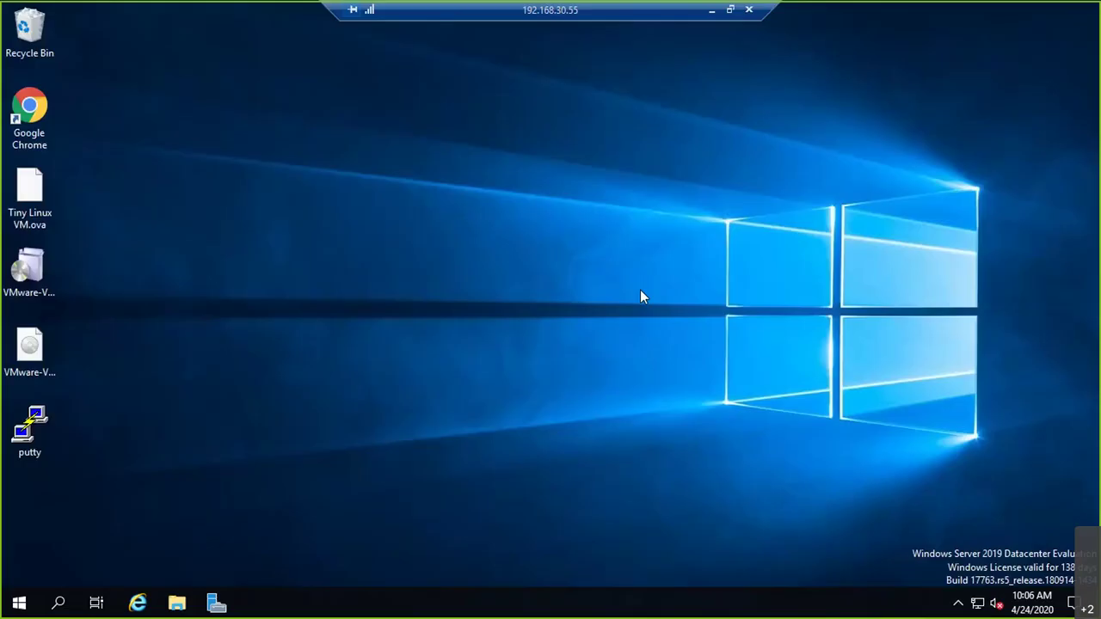
double_click(43, 112)
left_click(338, 423)
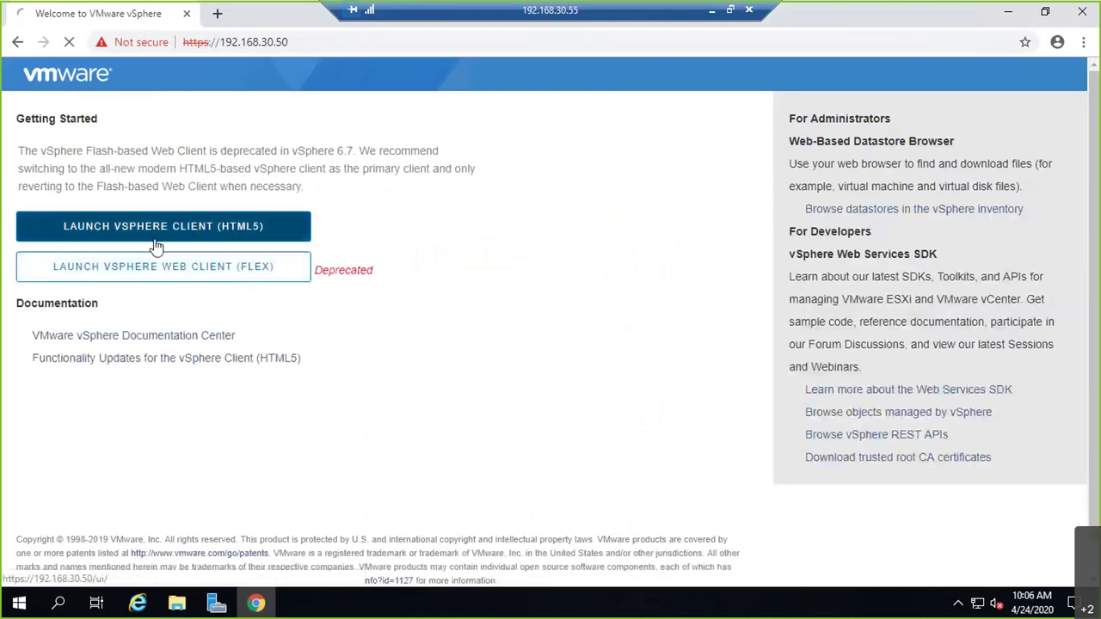
left_click(157, 247)
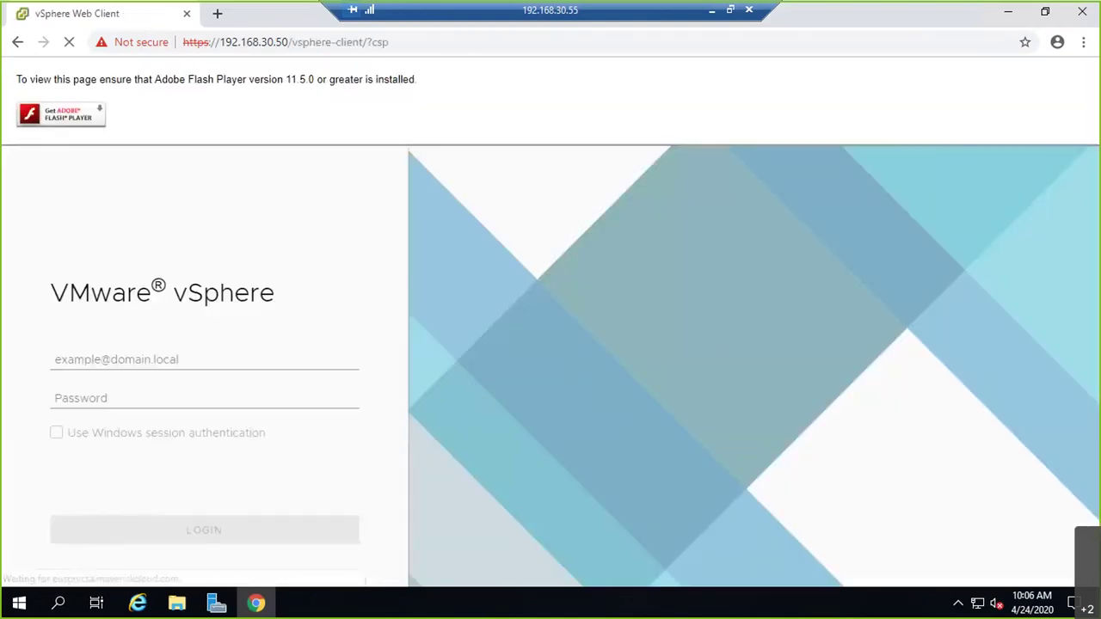
left_click(93, 128)
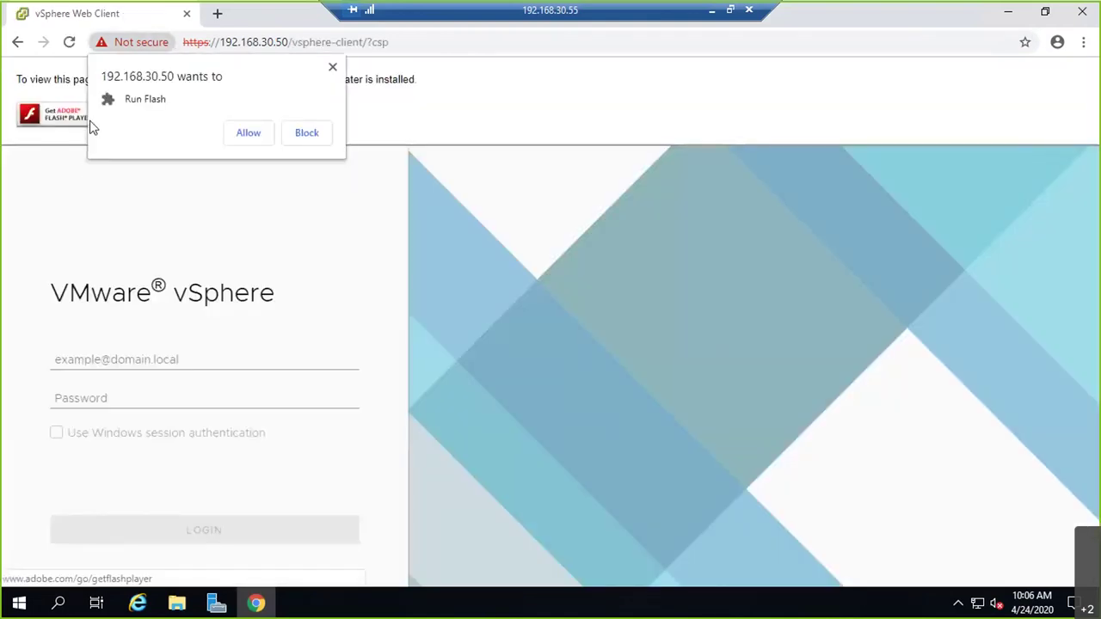
left_click(246, 136)
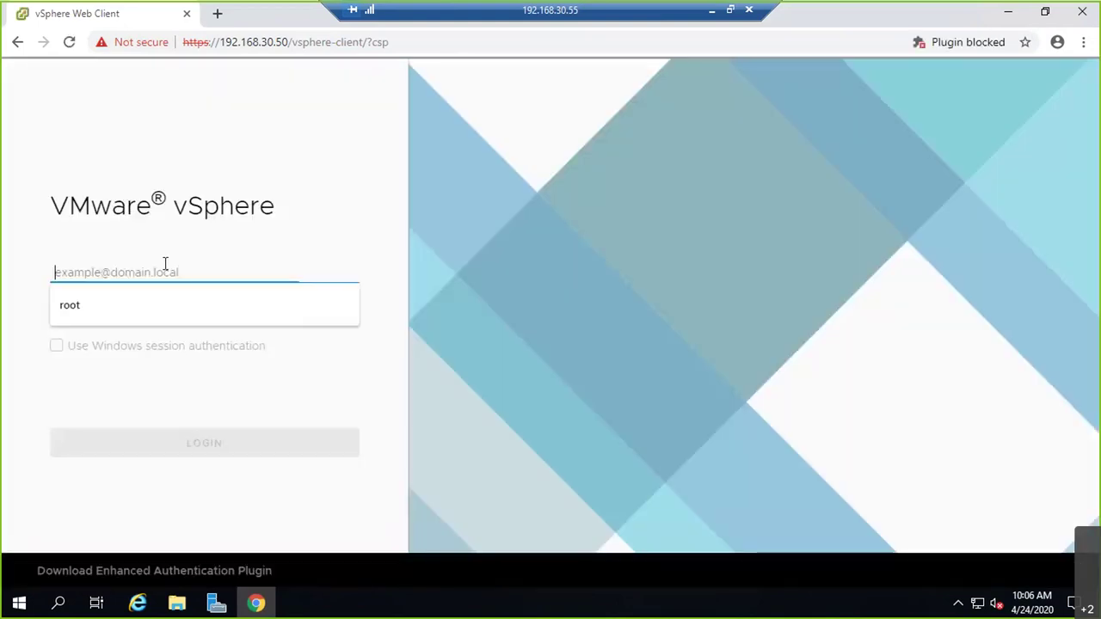
- Sign in with the administrator account name and password
type("Administr")
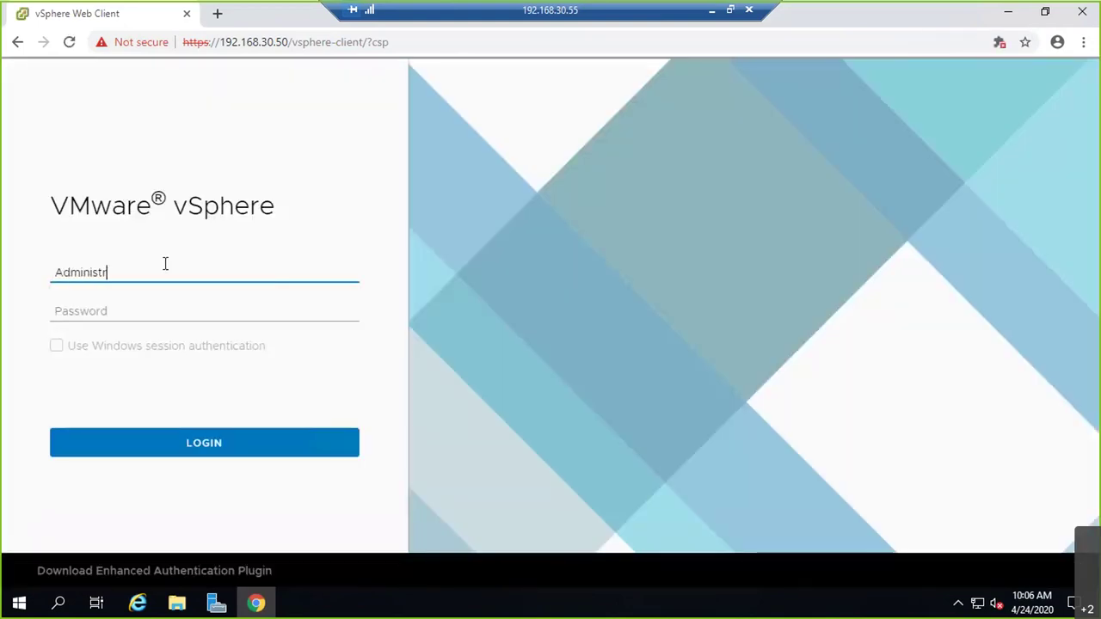
type("ator@vsphere.local")
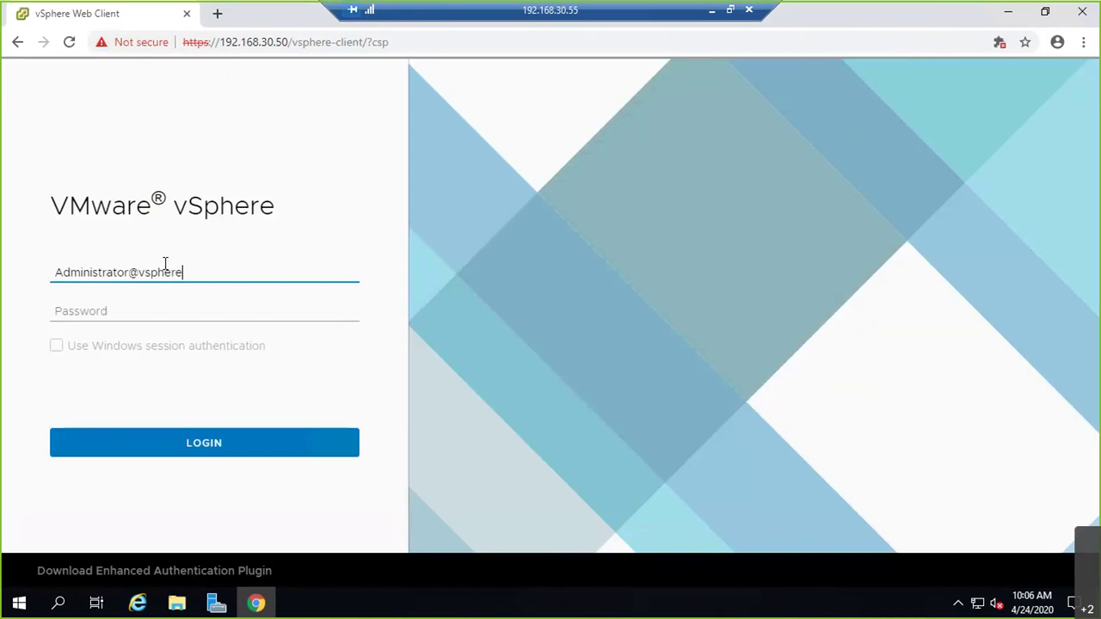
key("Tab")
type("*********")
key("Return")
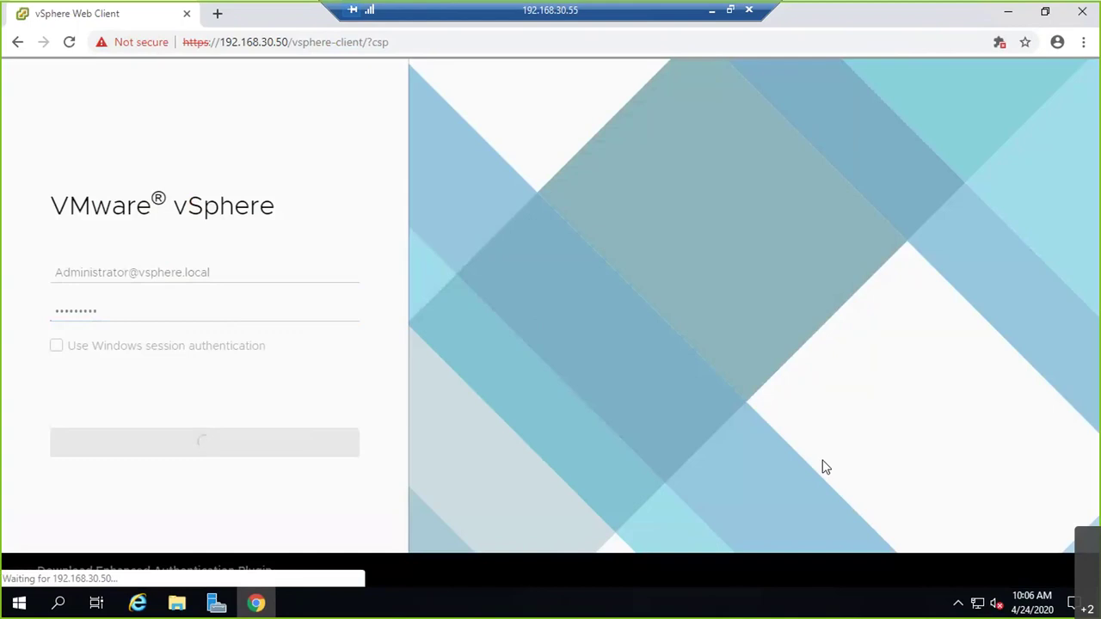
left_click(217, 13)
- Open the HTML5 vSphere Client at eusprvcsa.maverickcloud.com alongside the loading Web Client tab
left_click(455, 416)
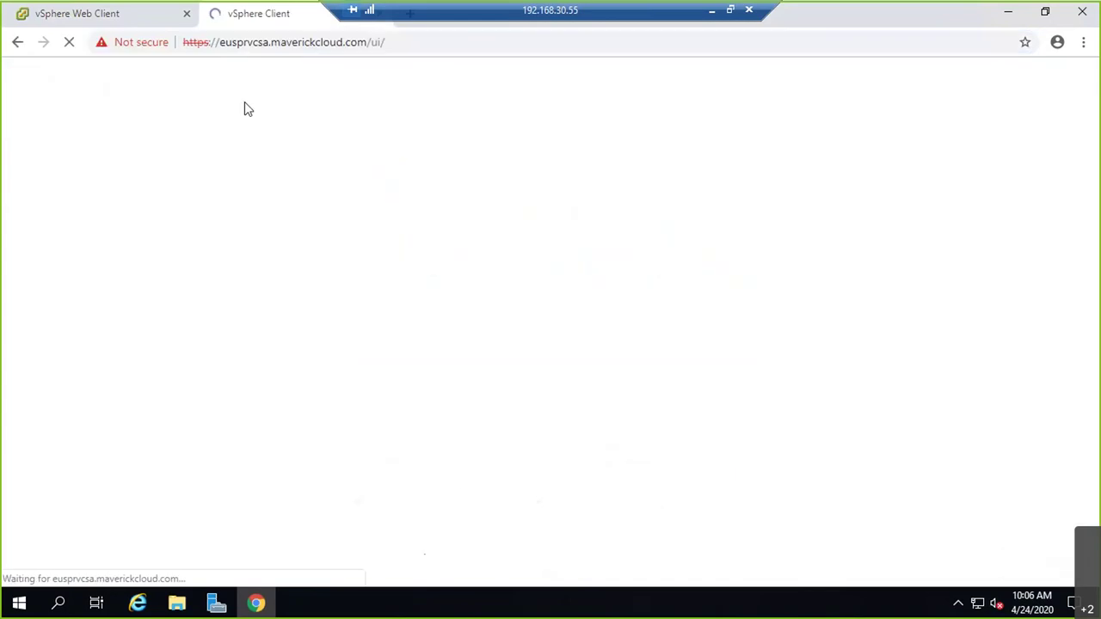
left_click(150, 15)
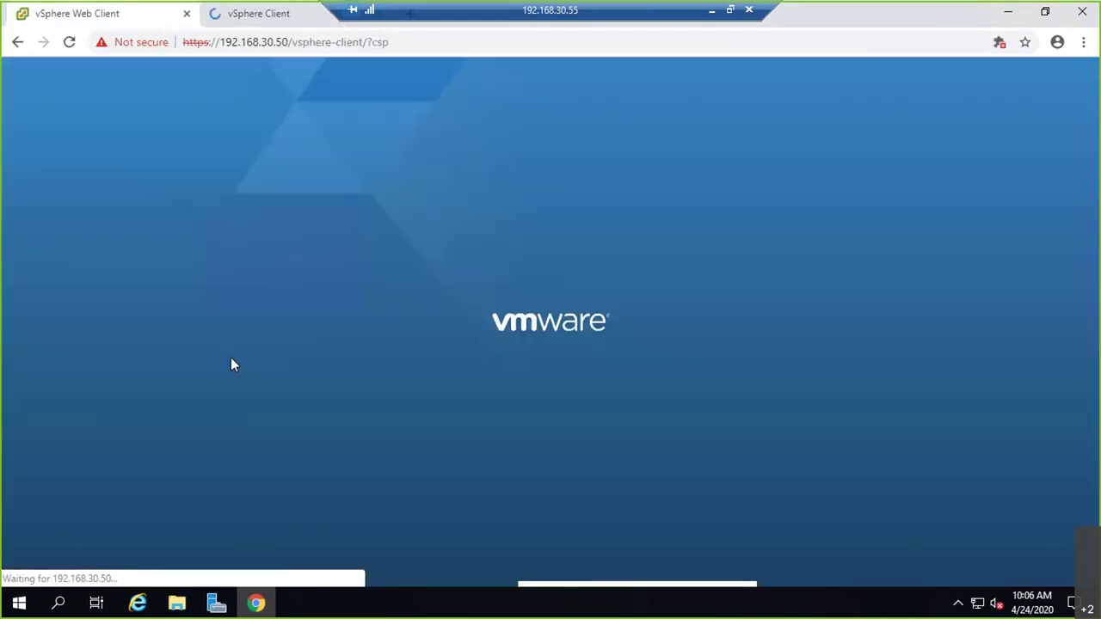
left_click(256, 19)
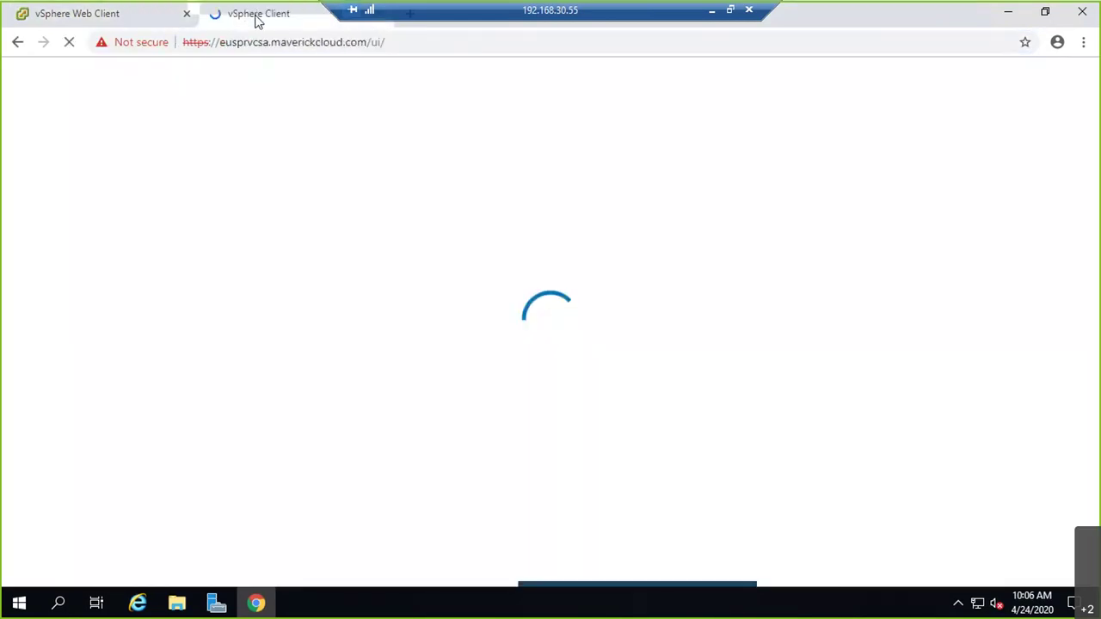
left_click(164, 11)
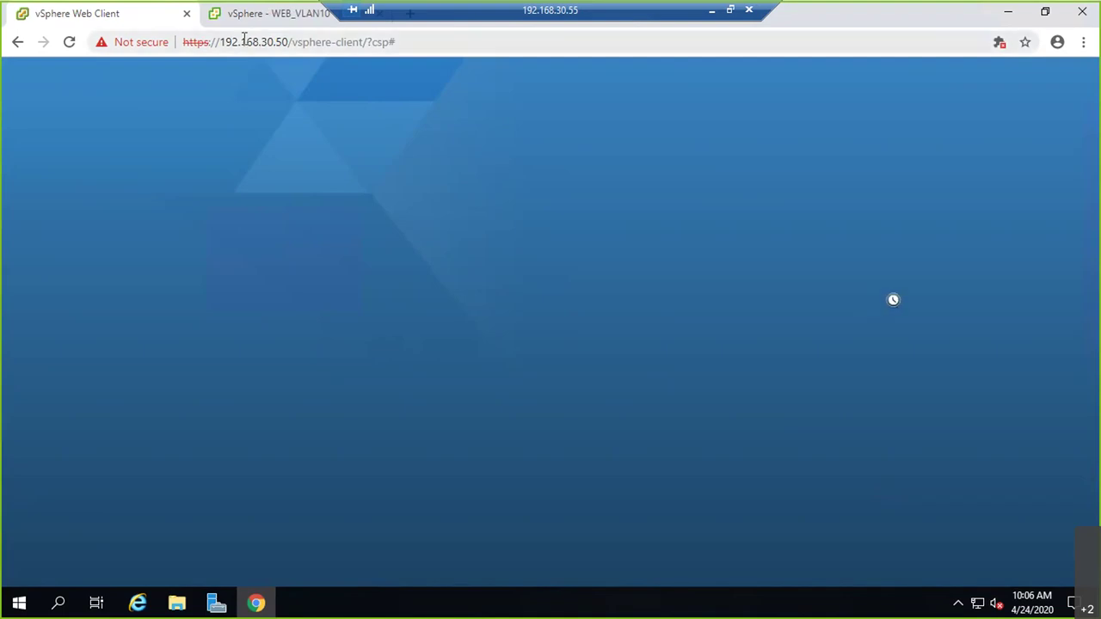
key("ctrl+Tab")
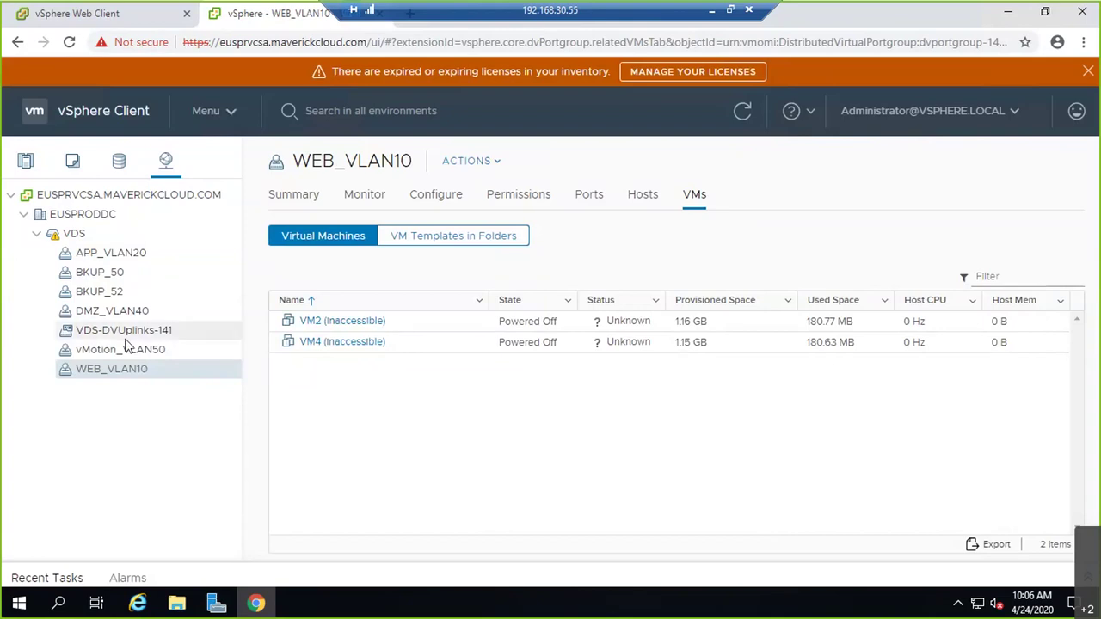
- Review WEB_VLAN10's monitoring: triggered alarms, tasks, events, configuration and all issues
right_click(76, 240)
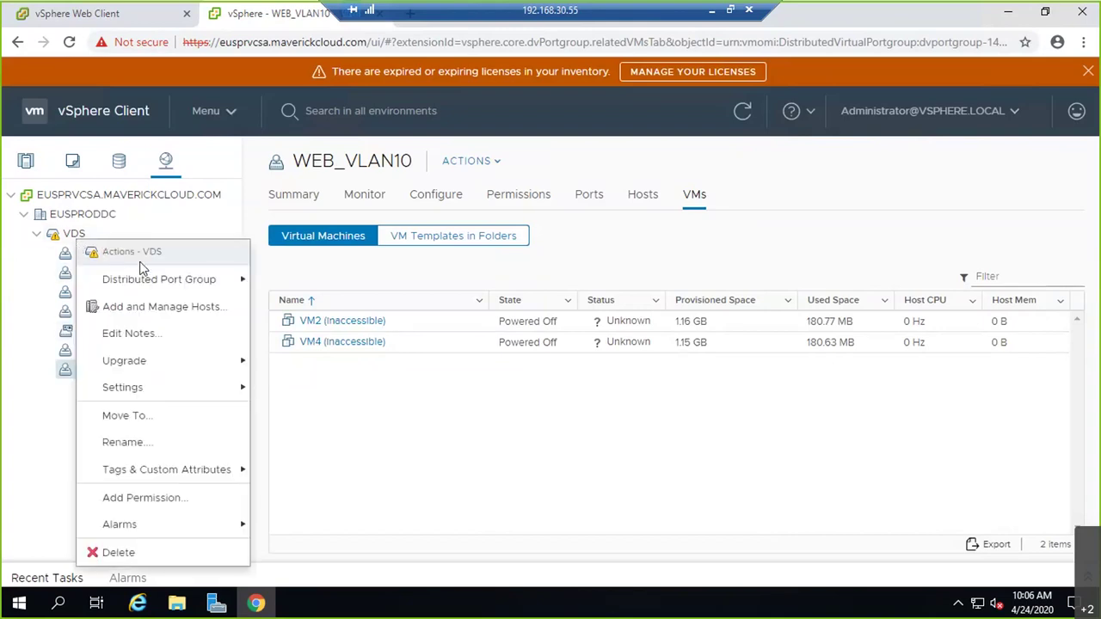
key("Escape")
left_click(371, 193)
left_click(355, 268)
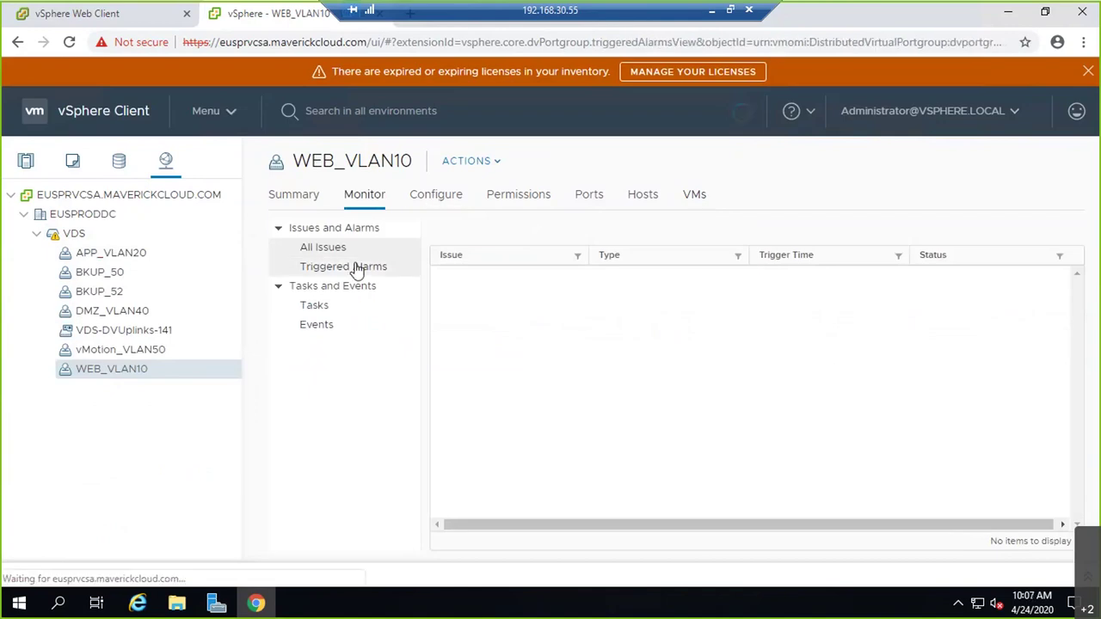
left_click(338, 308)
left_click(327, 326)
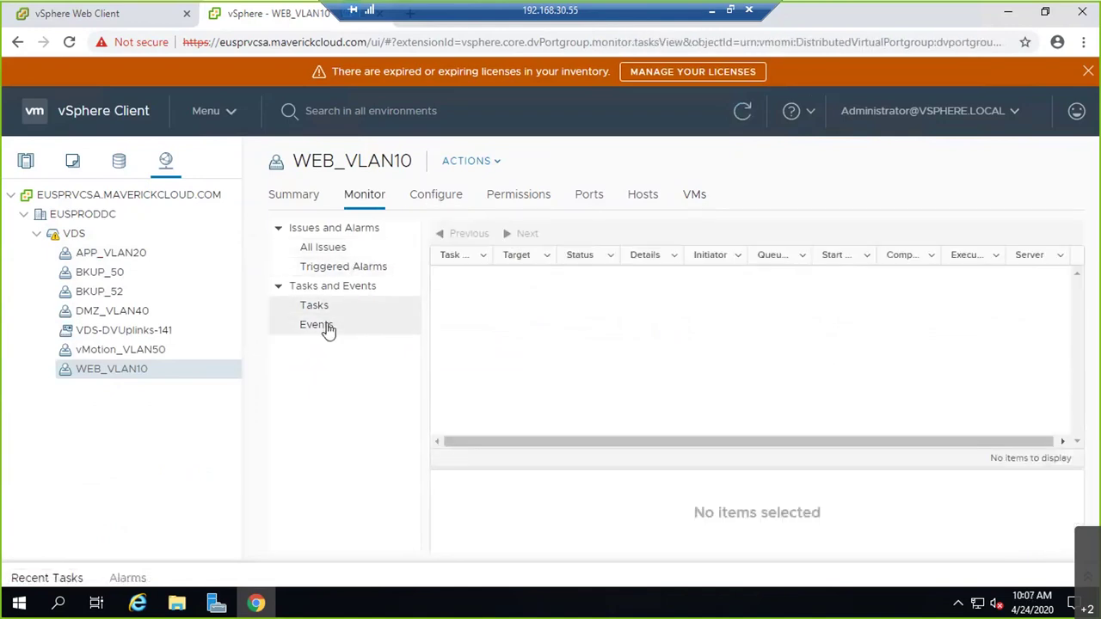
left_click(434, 196)
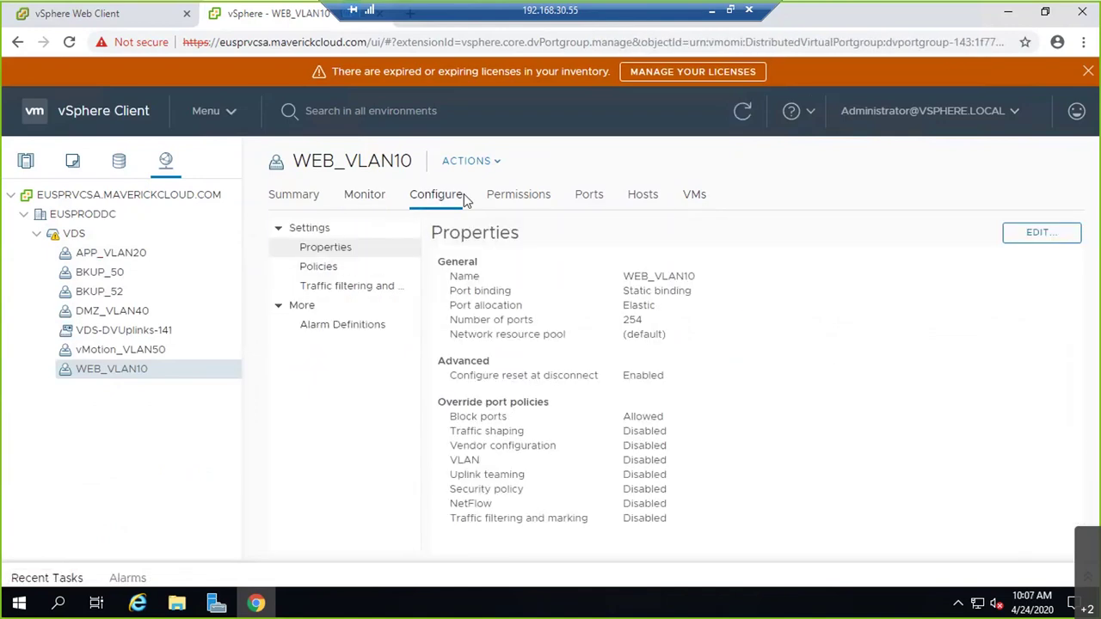
left_click(376, 195)
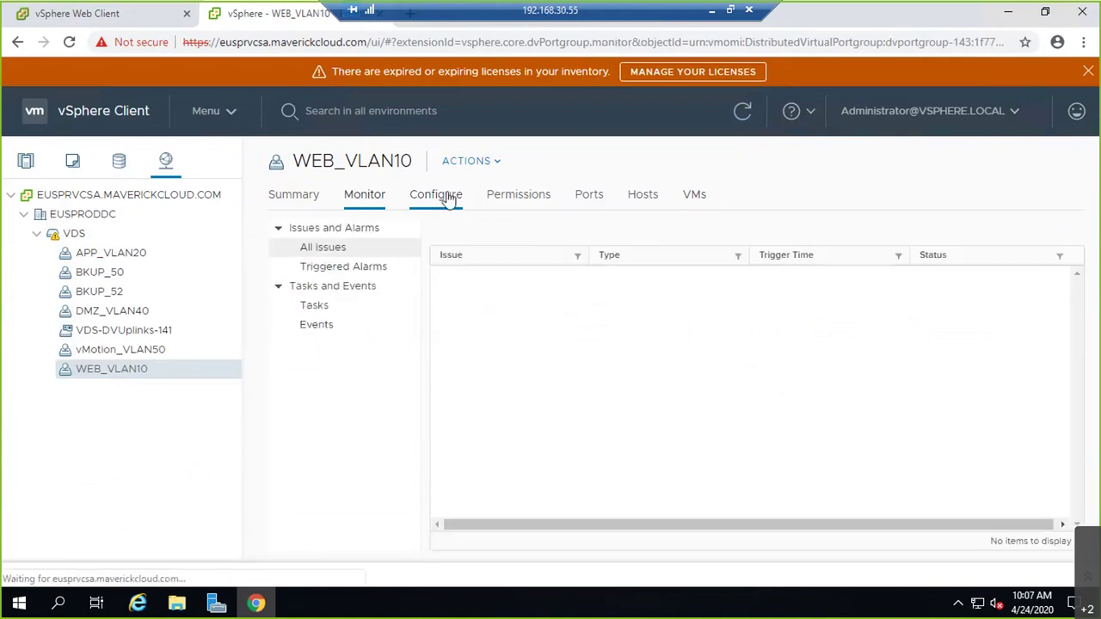
left_click(370, 267)
left_click(327, 247)
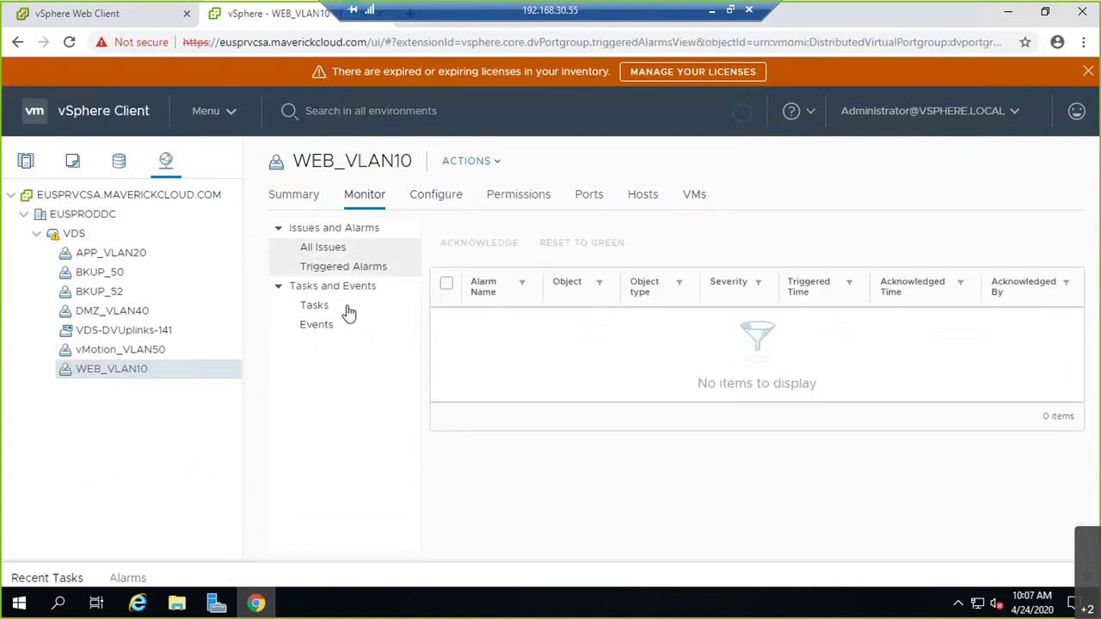
- Try deleting vMotion_VLAN50, dismiss the failure, and return to the Flash Web Client
left_click(74, 234)
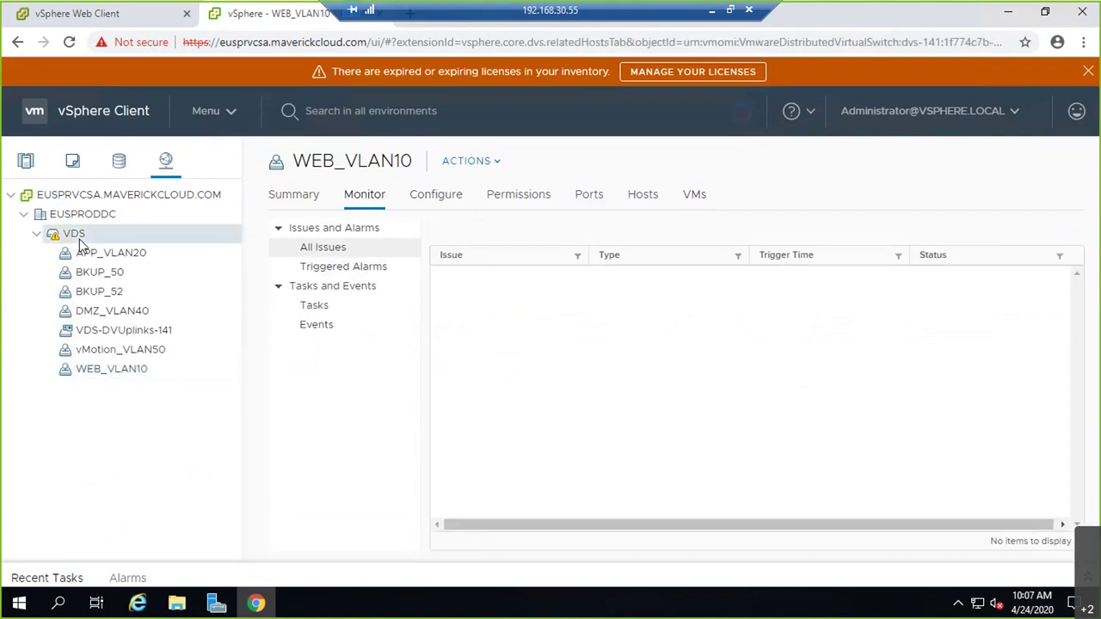
right_click(120, 350)
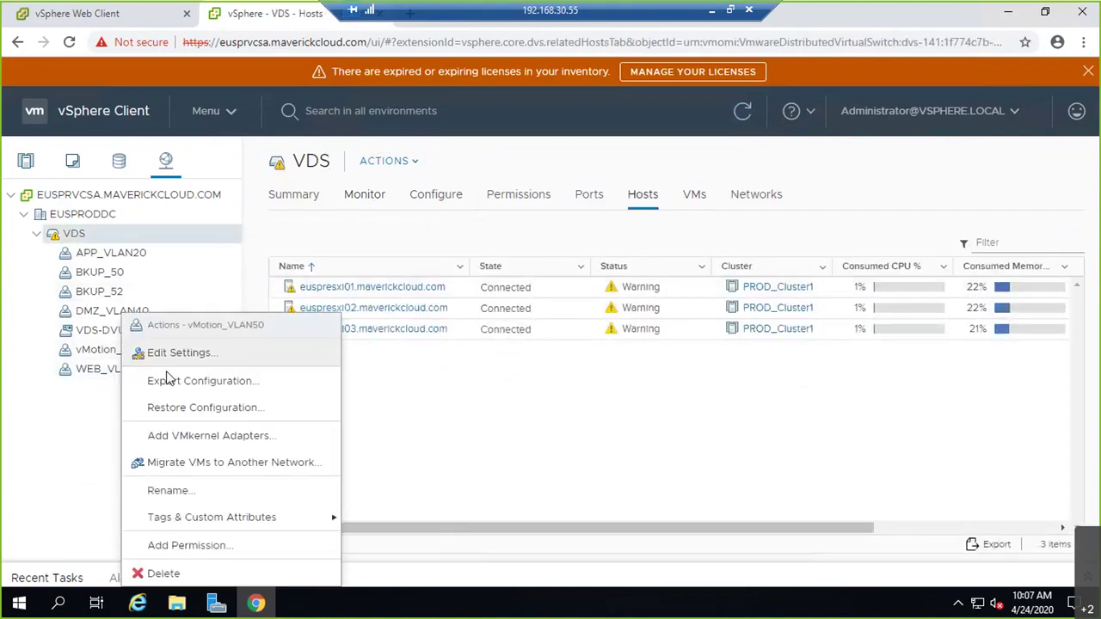
left_click(218, 574)
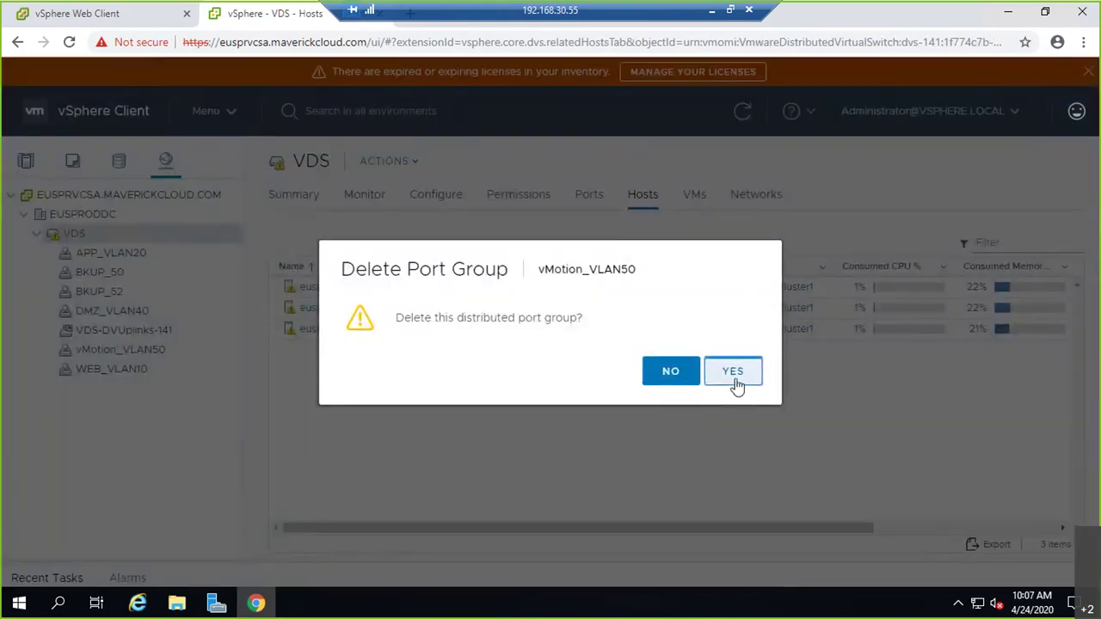
left_click(733, 382)
left_click(1067, 439)
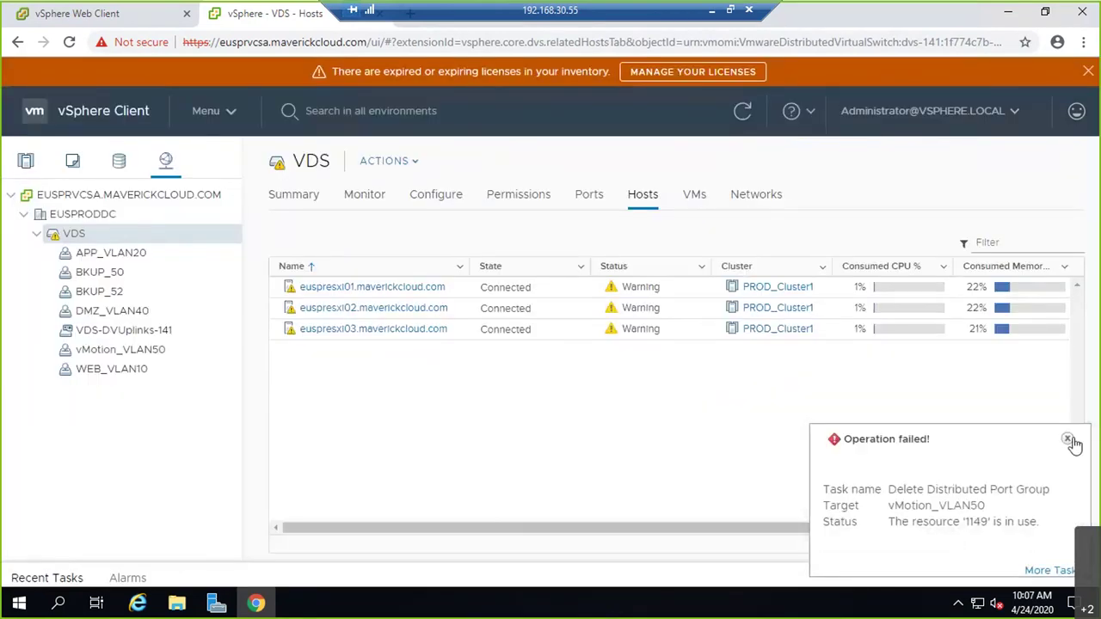
left_click(109, 13)
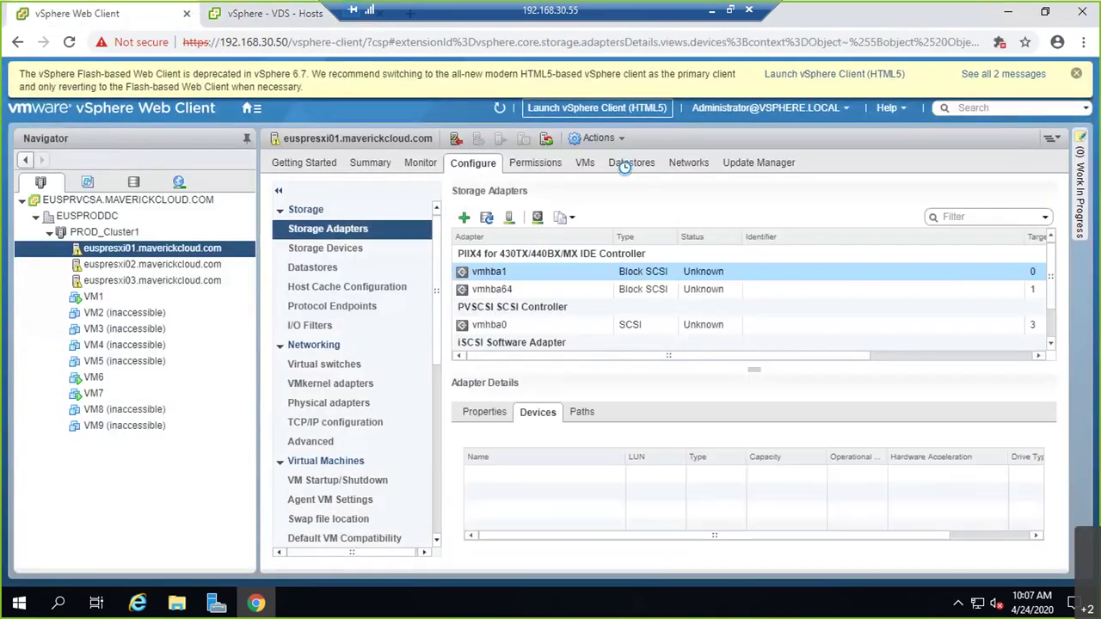
- Start Migrate VMs to Another Network on the VDS with WEB_VLAN10 as the source
left_click(177, 183)
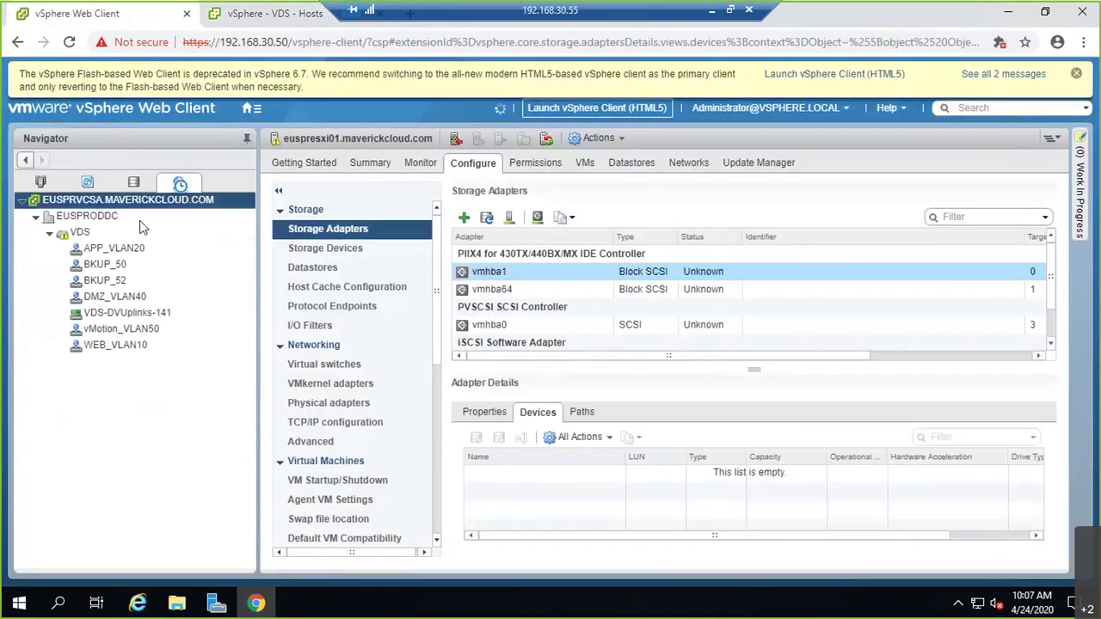
left_click(80, 233)
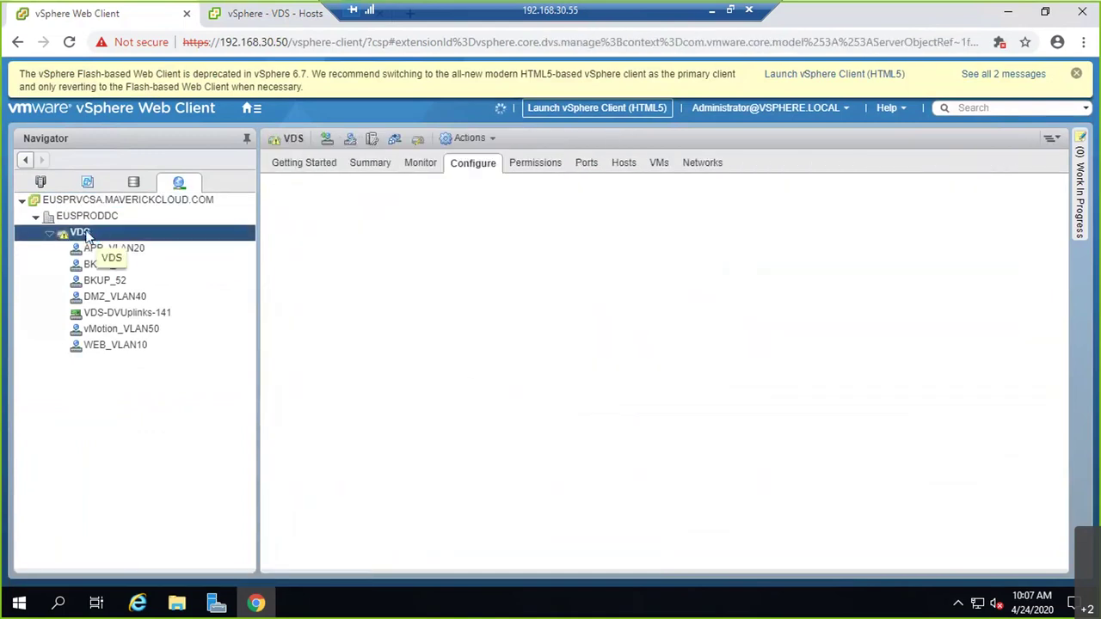
right_click(85, 234)
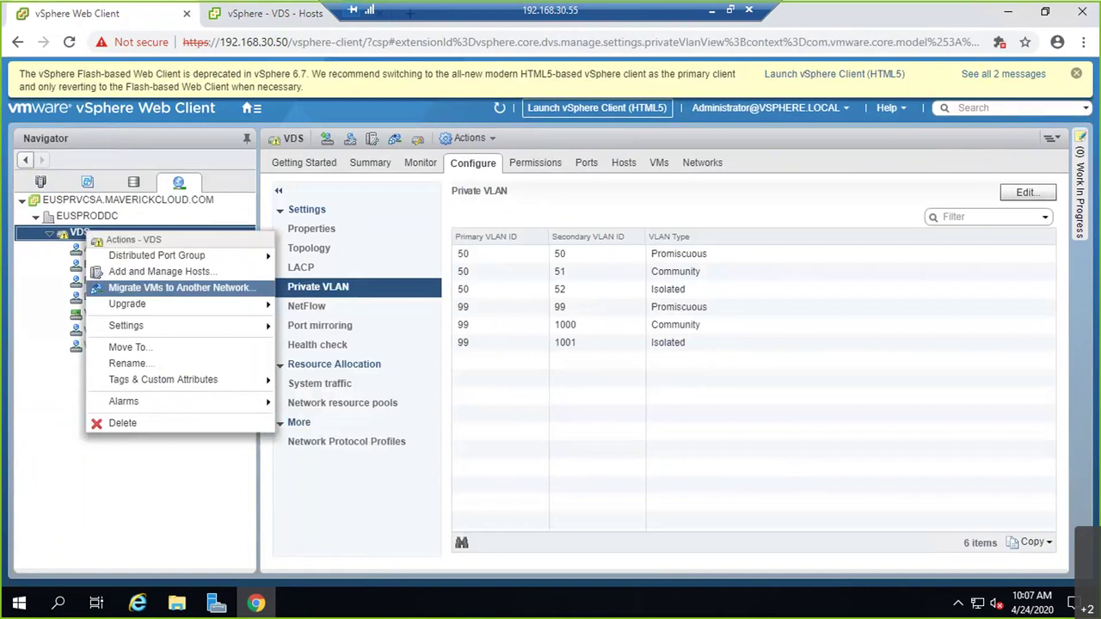
left_click(164, 288)
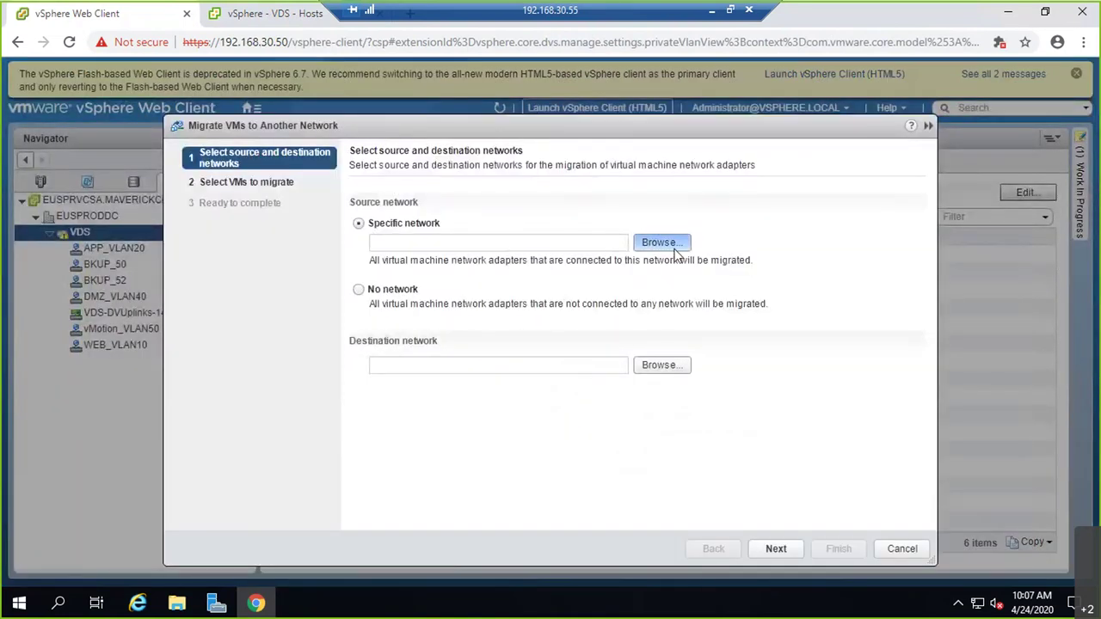
left_click(660, 242)
left_click(290, 183)
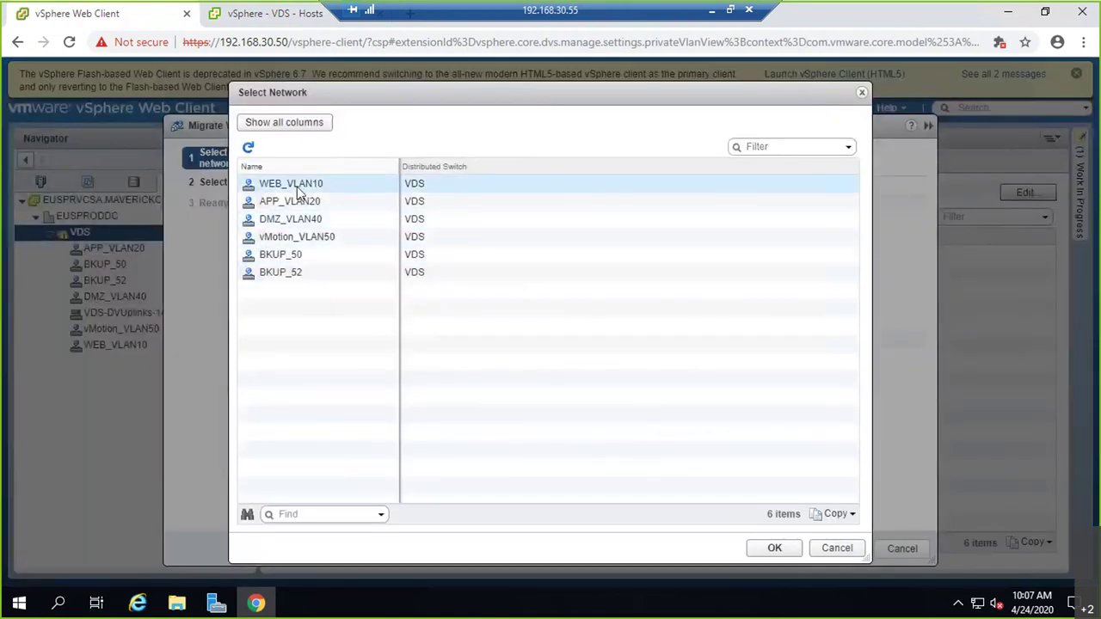
left_click(775, 548)
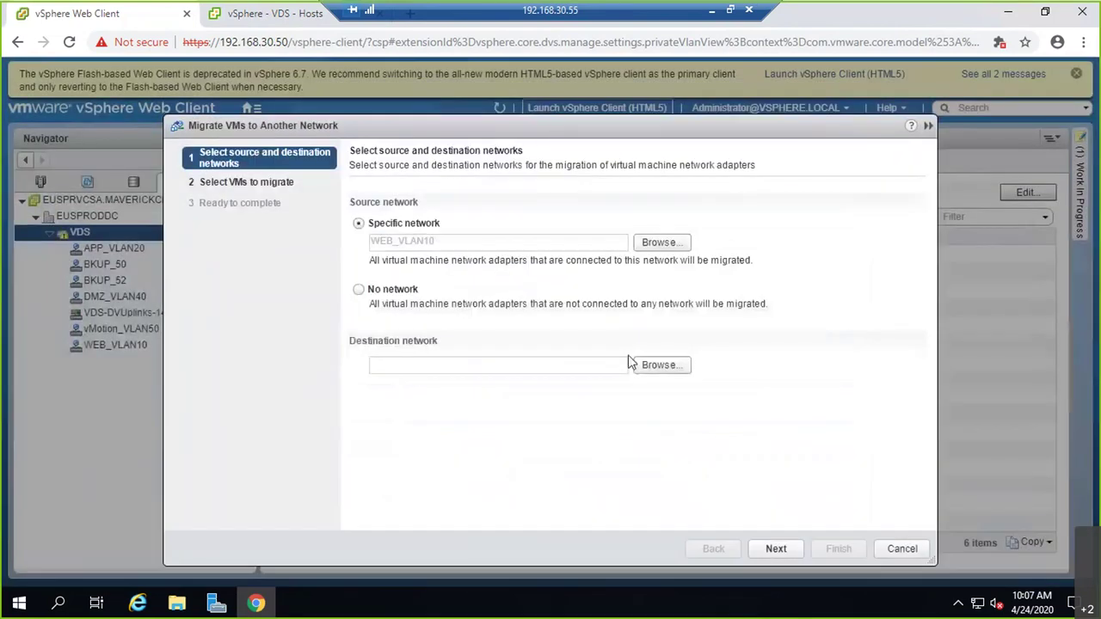
left_click(679, 367)
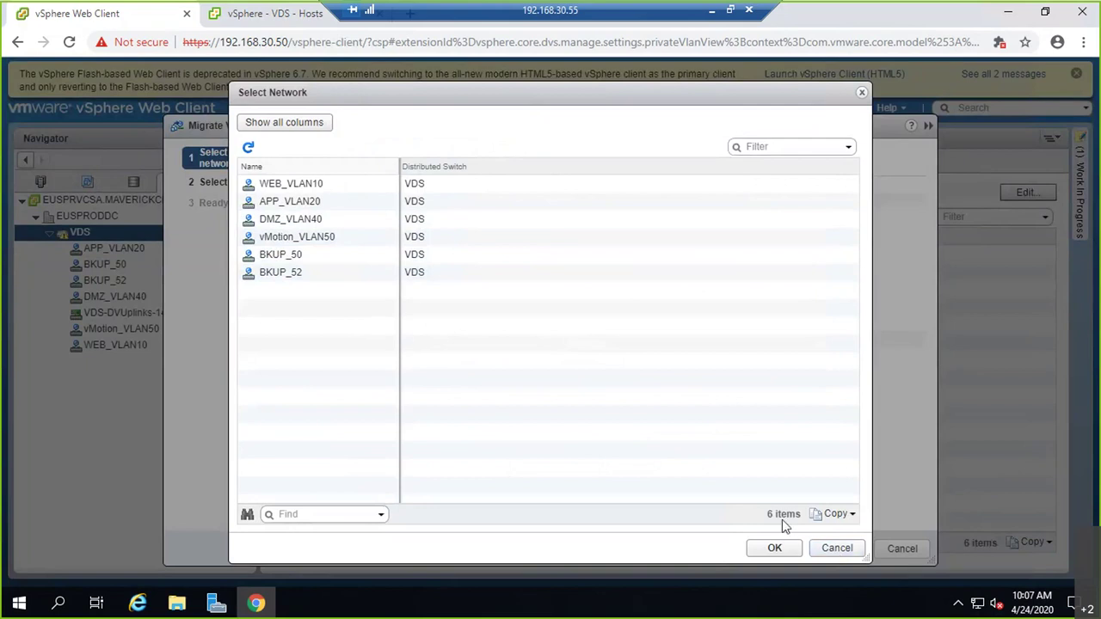
left_click(828, 550)
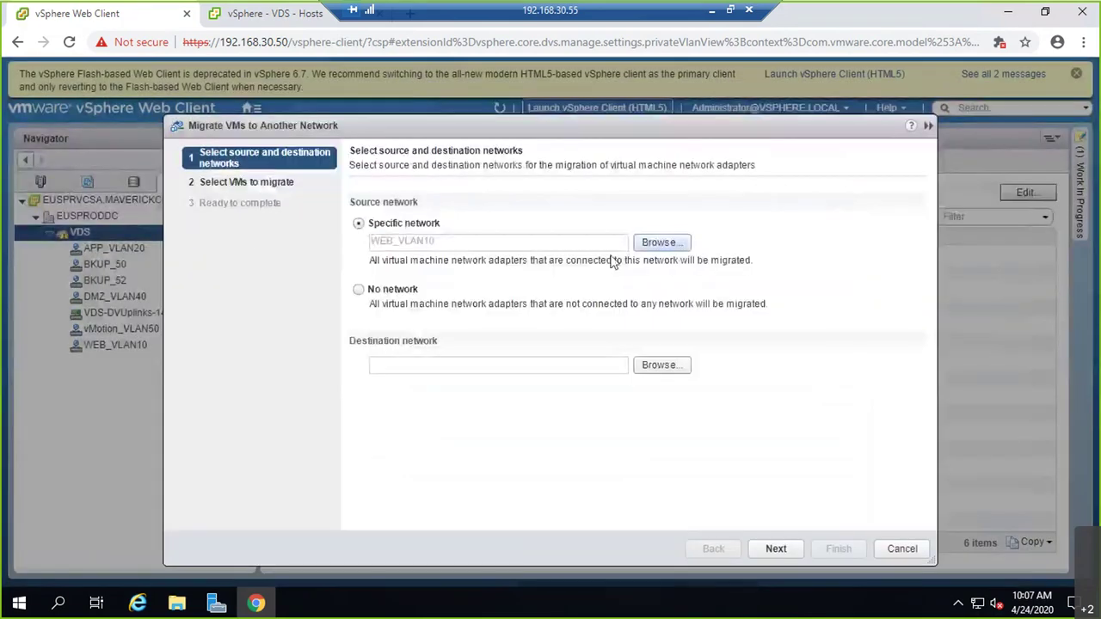
- Switch the source to vMotion_VLAN50, browse destinations without choosing one, and cancel
left_click(662, 245)
left_click(296, 245)
left_click(789, 547)
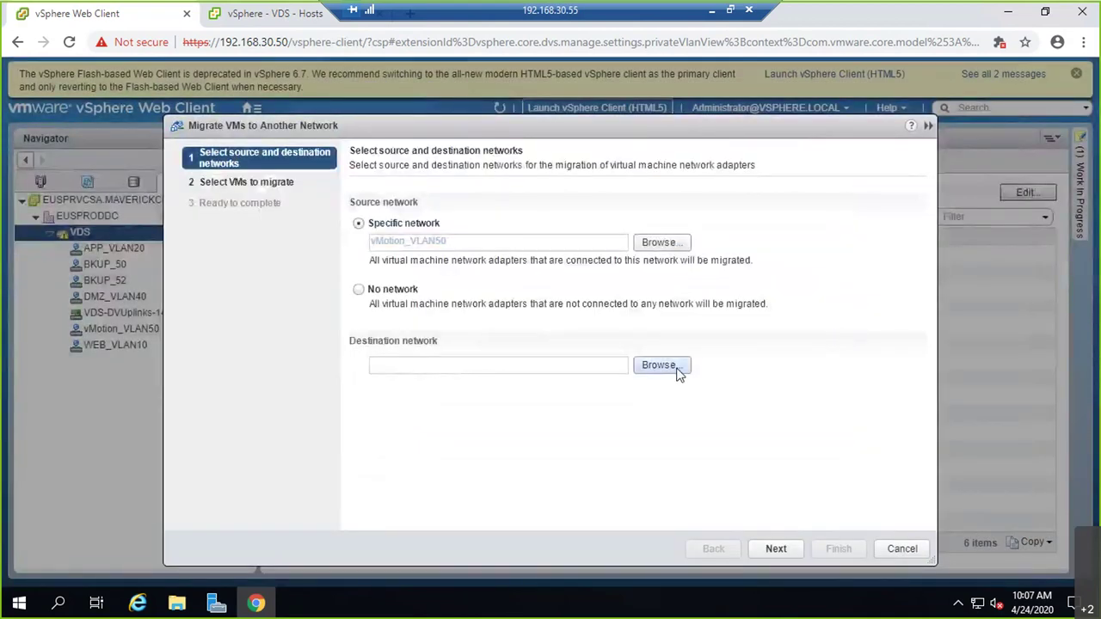
left_click(677, 371)
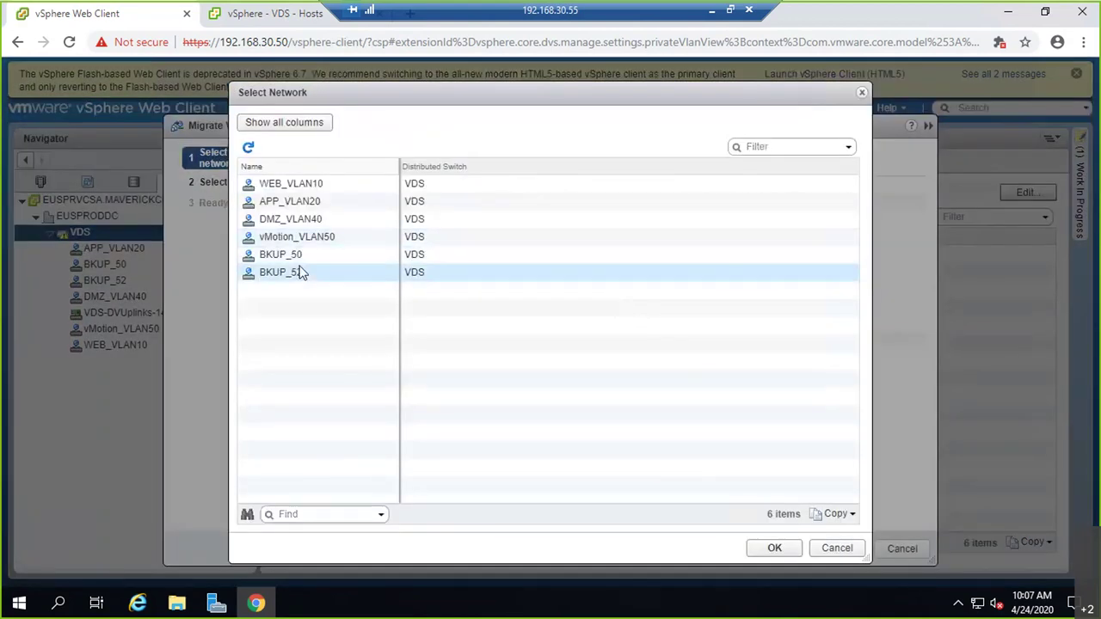
left_click(323, 124)
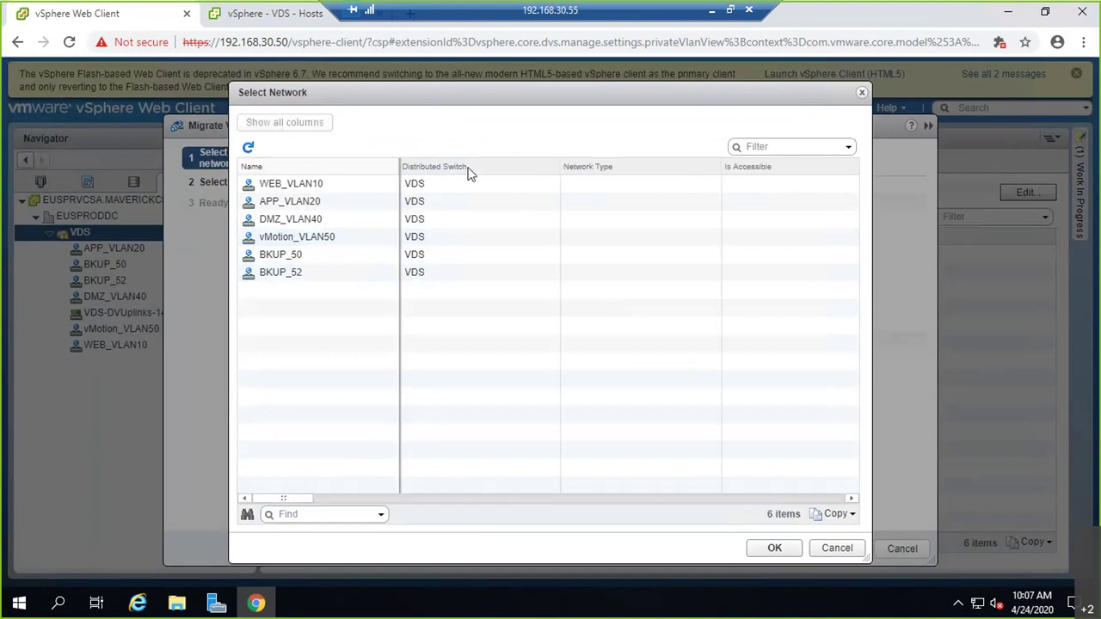
left_click(813, 147)
left_click(776, 548)
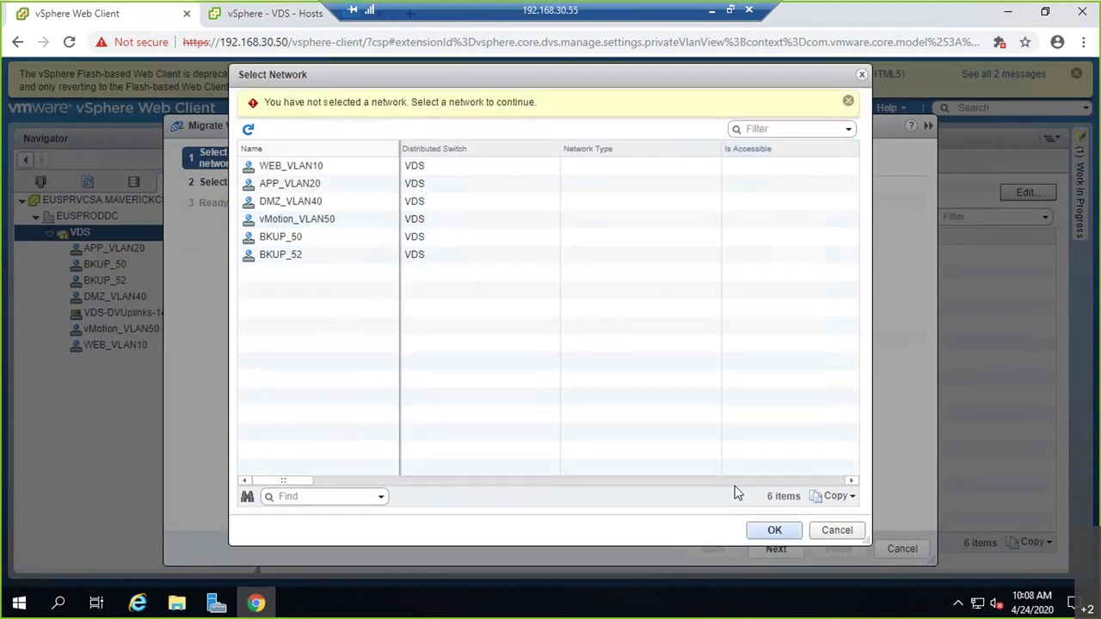
left_click(853, 532)
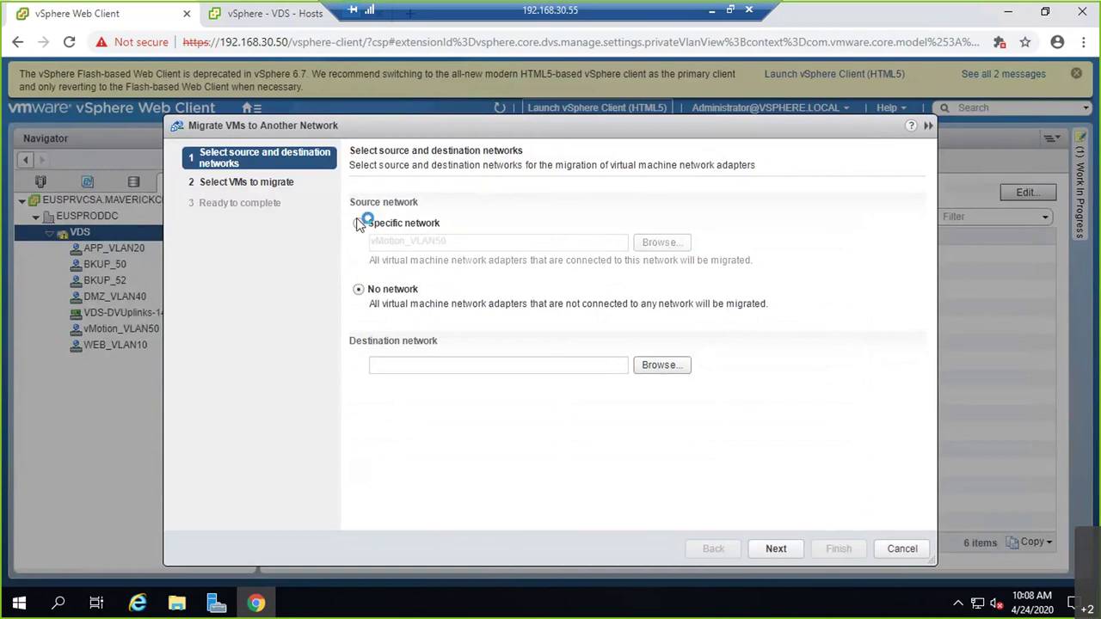
left_click(875, 548)
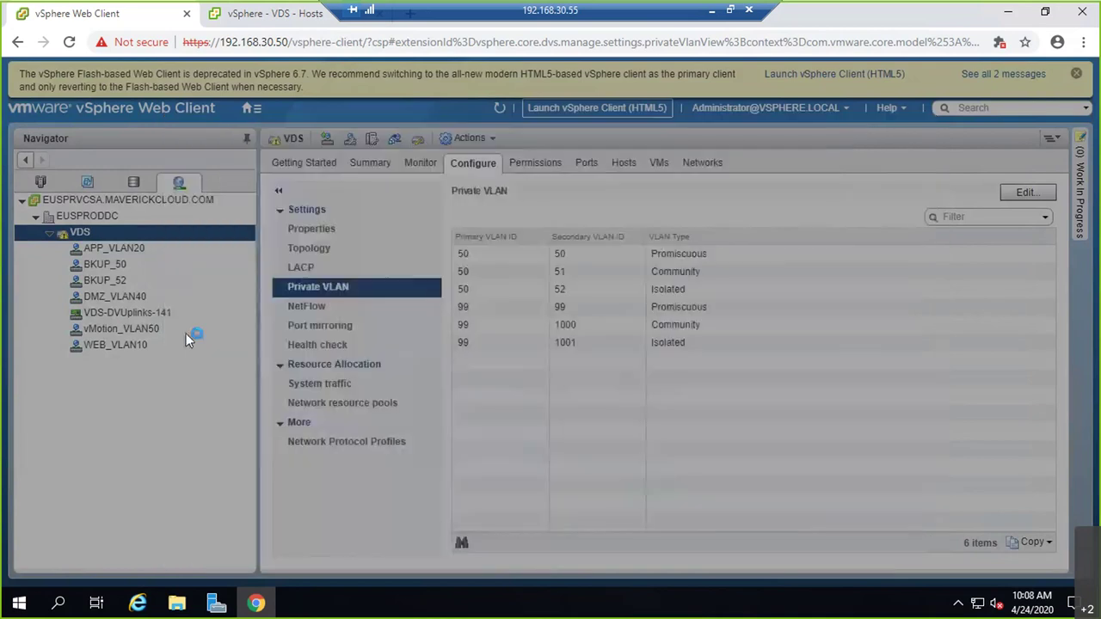
- Review the VDS's permissions, hosts and virtual machines, then a host's virtual switches
left_click(538, 162)
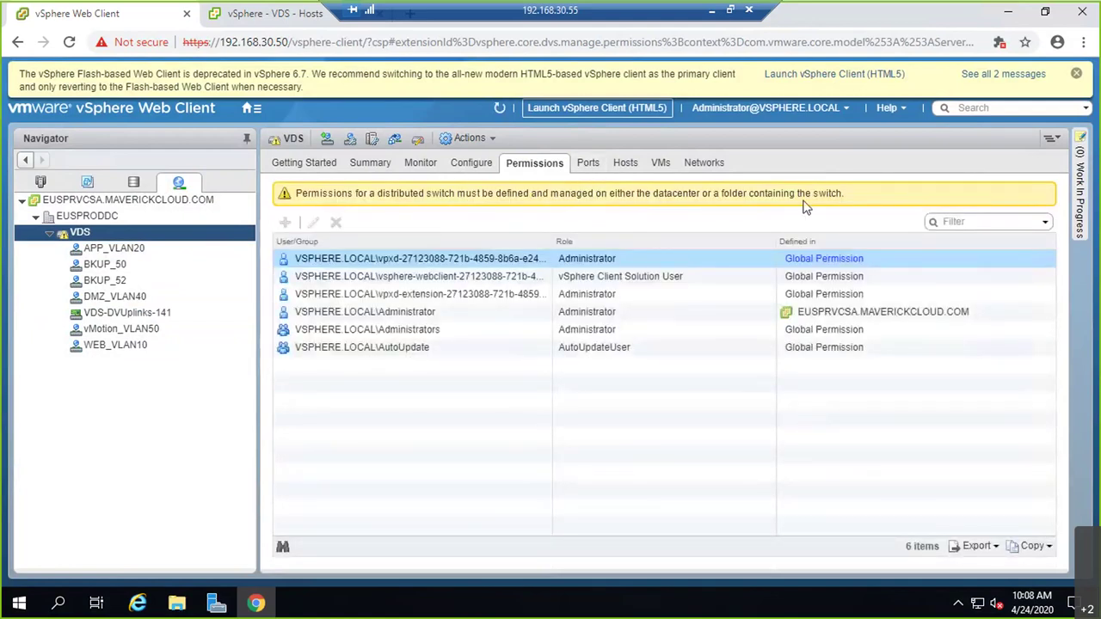
left_click(626, 164)
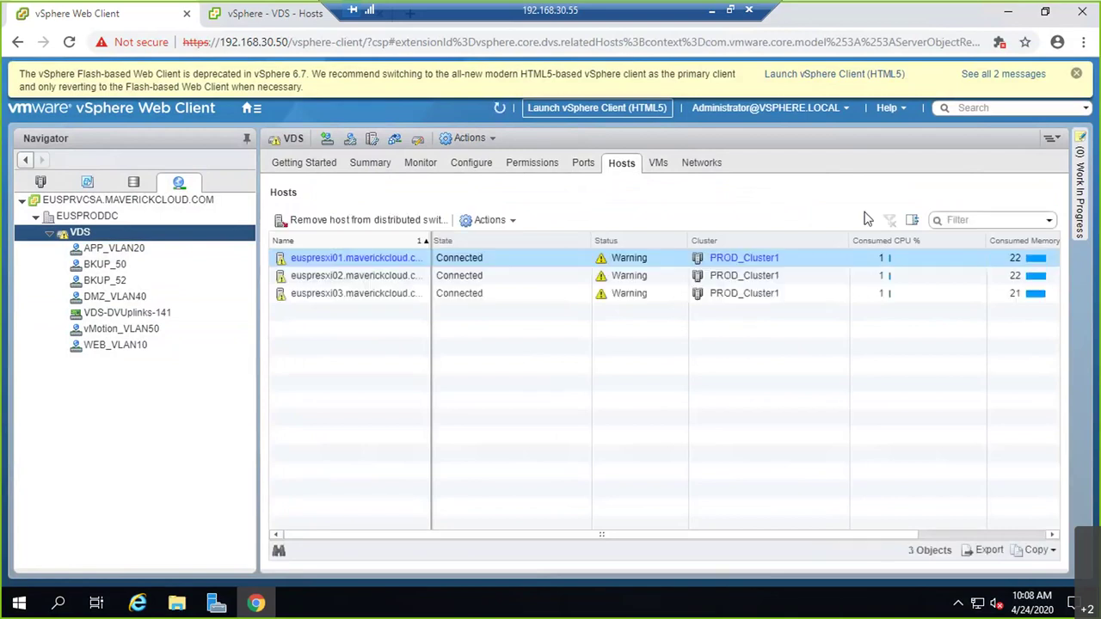
left_click(659, 164)
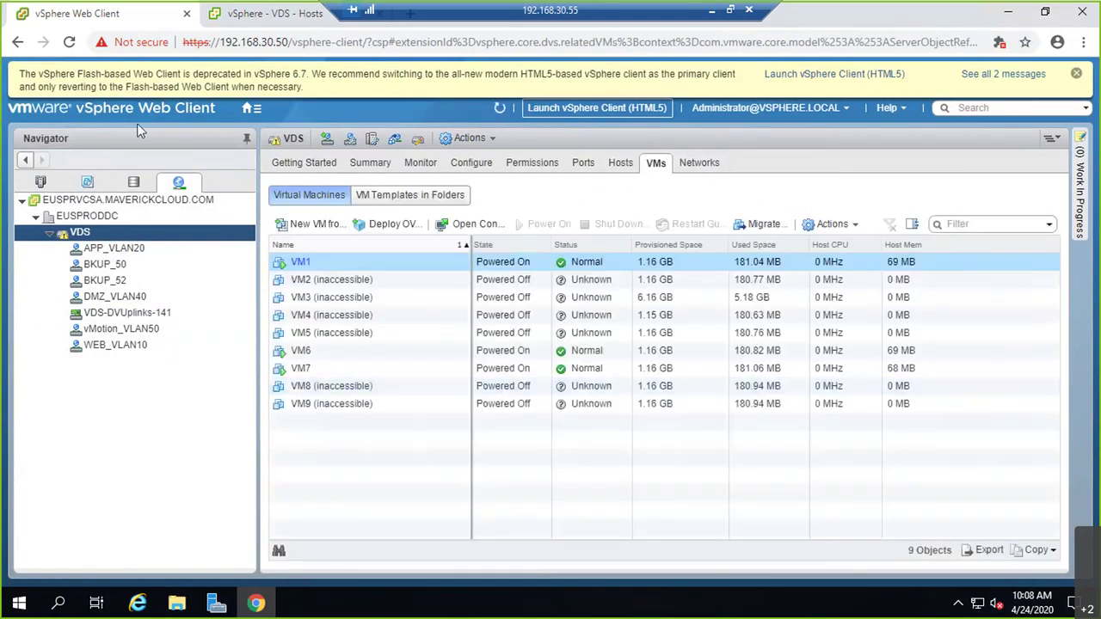
left_click(42, 182)
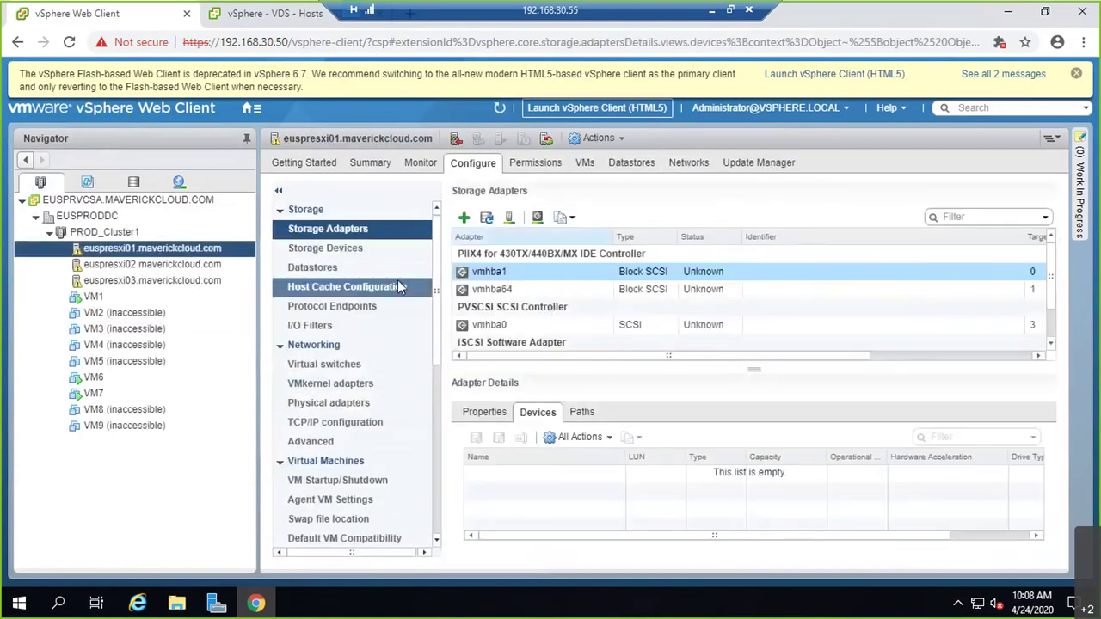
left_click(360, 361)
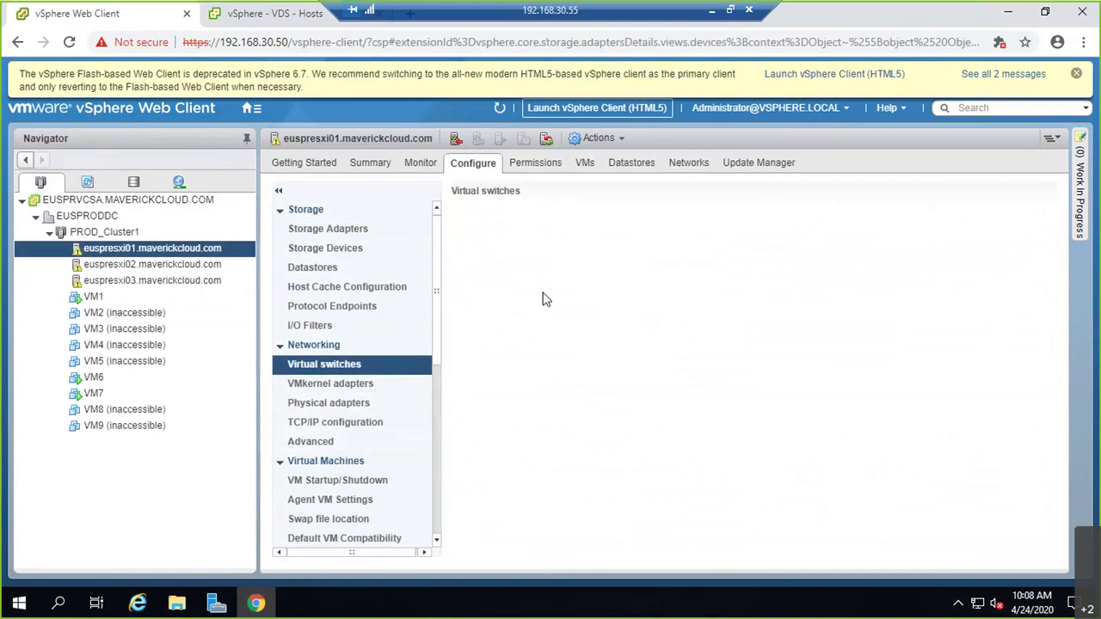
left_click(575, 261)
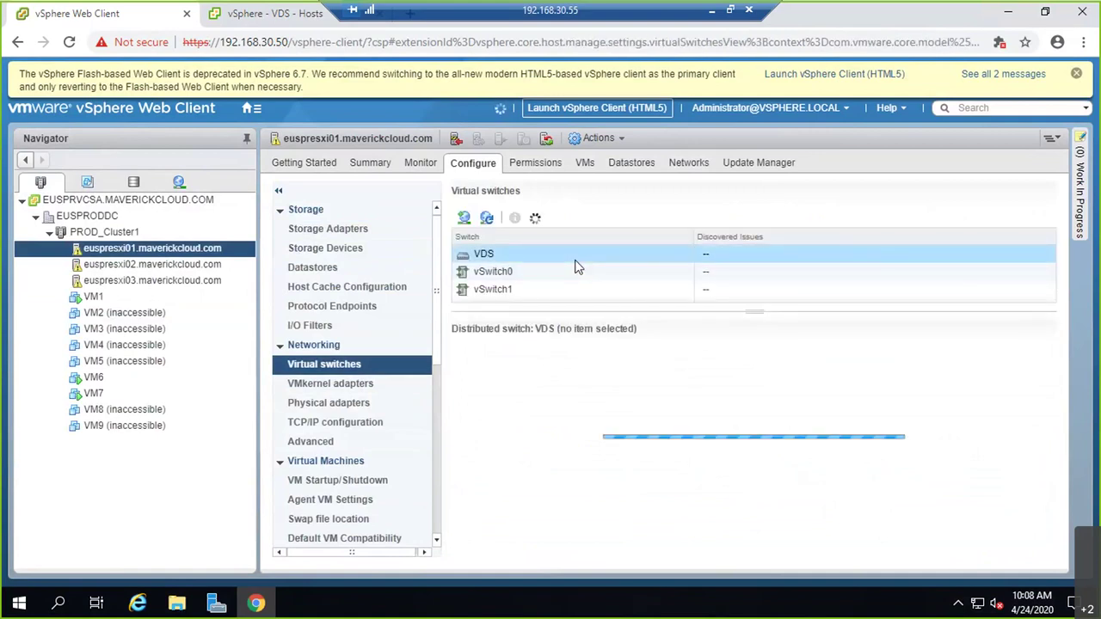
- Trace the vMotion_VLAN50 port group and its VMkernel port in the host's VDS diagram
scroll(718, 478, "down", 3)
scroll(714, 471, "up", 2)
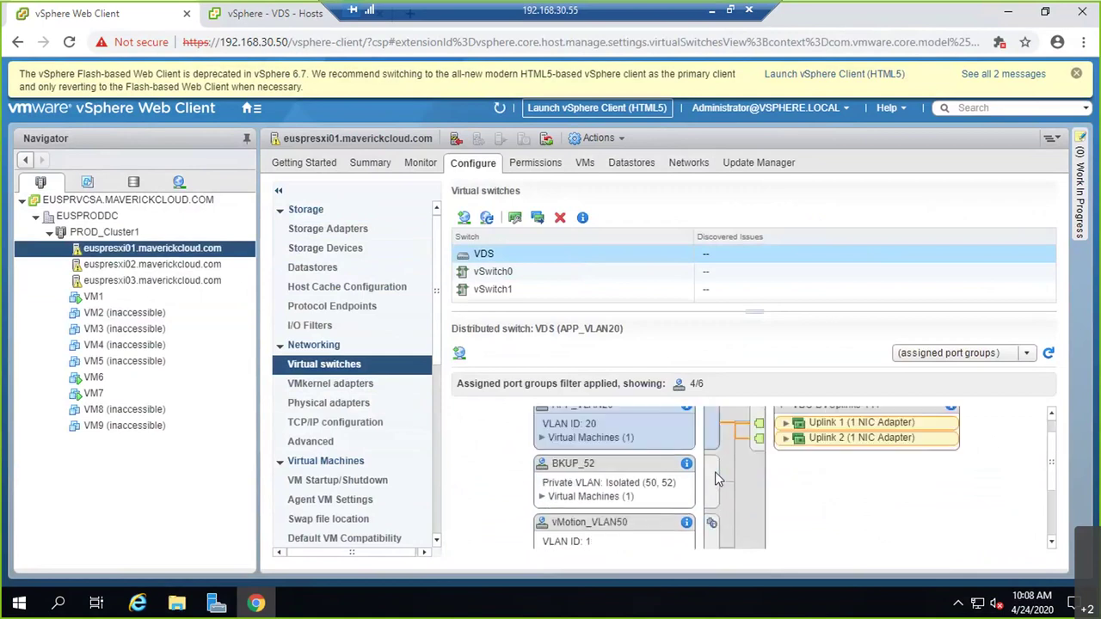
scroll(715, 471, "up", 1)
scroll(715, 471, "down", 3)
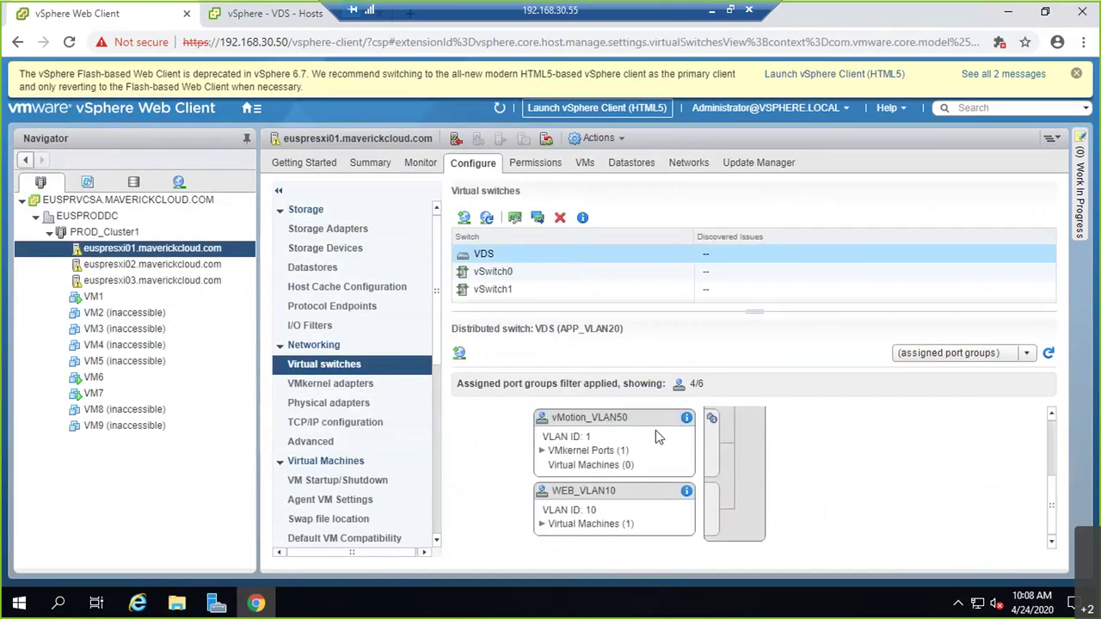
left_click(541, 450)
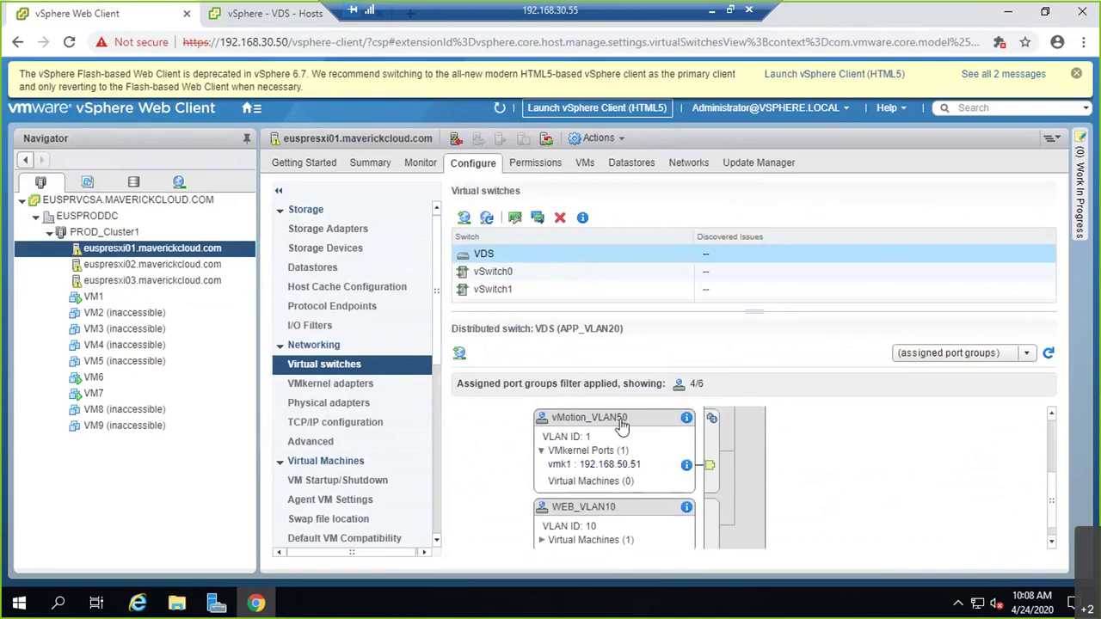
left_click(621, 423)
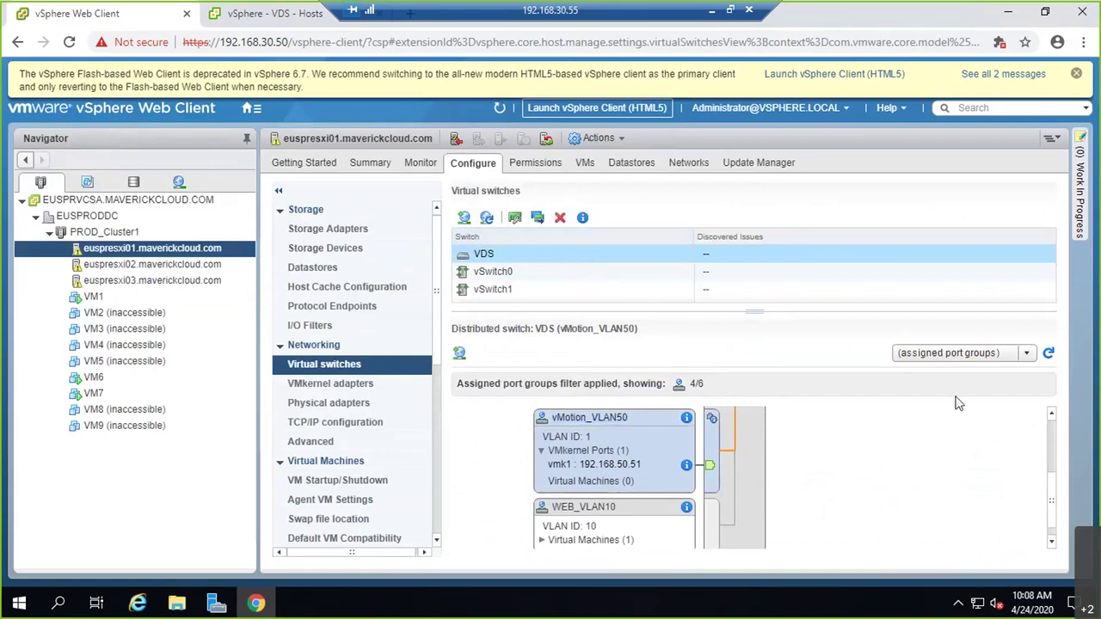
scroll(958, 404, "down", 1)
- Remove the vMotion VMkernel adapter vmk1 from euspresxi01
left_click(341, 383)
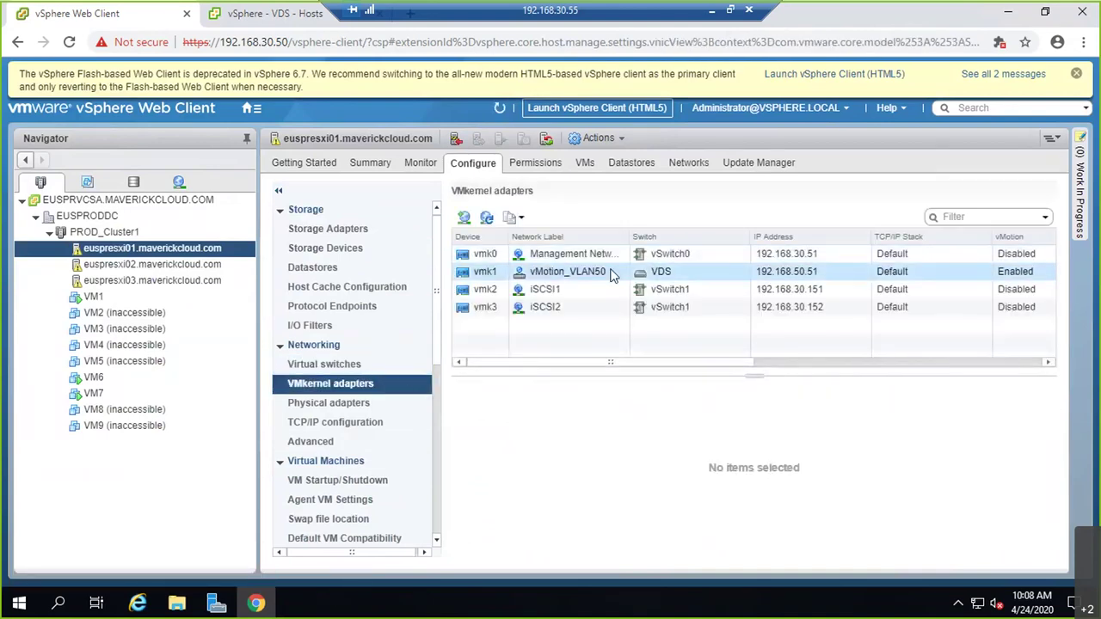
left_click(612, 273)
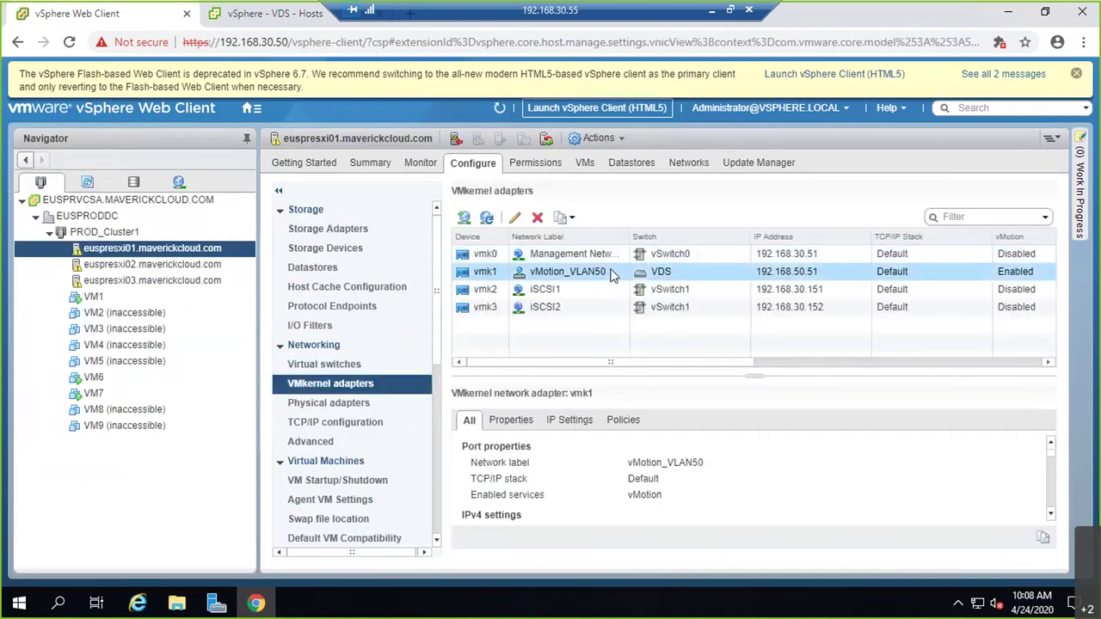
left_click(538, 218)
left_click(583, 389)
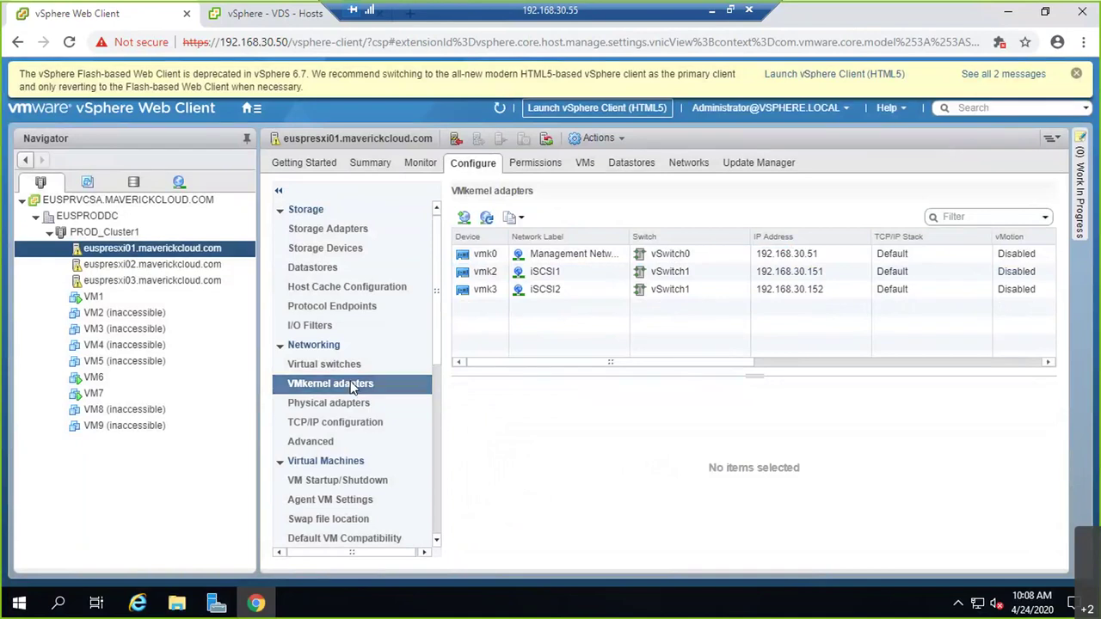
- Remove vmk1 from euspresxi02 and euspresxi03 as well
left_click(144, 264)
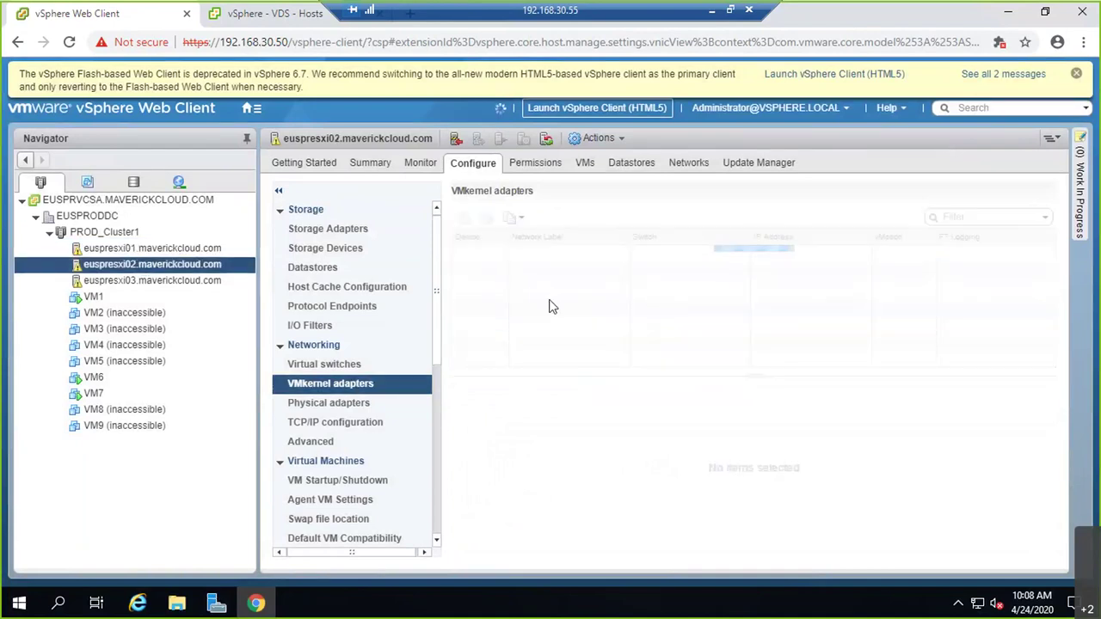
left_click(591, 272)
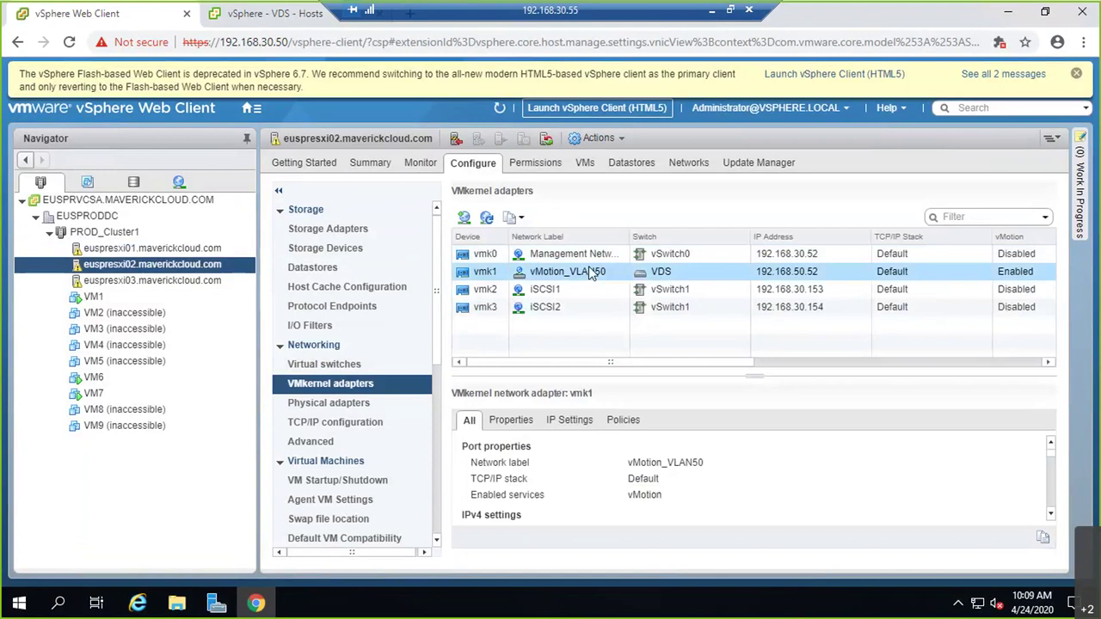
left_click(537, 217)
left_click(590, 389)
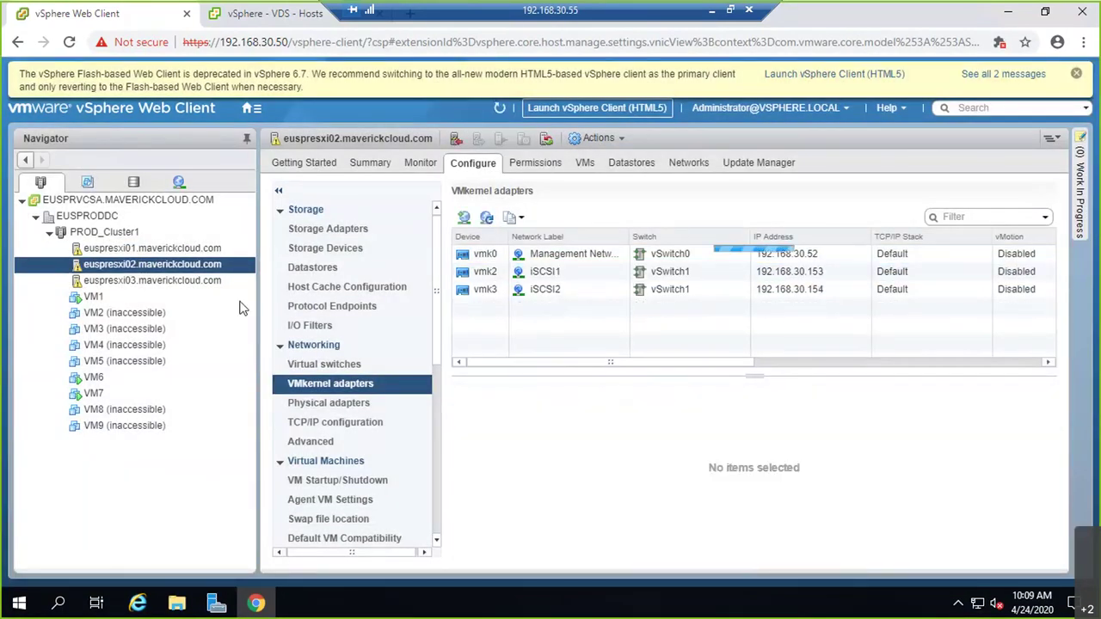
left_click(172, 280)
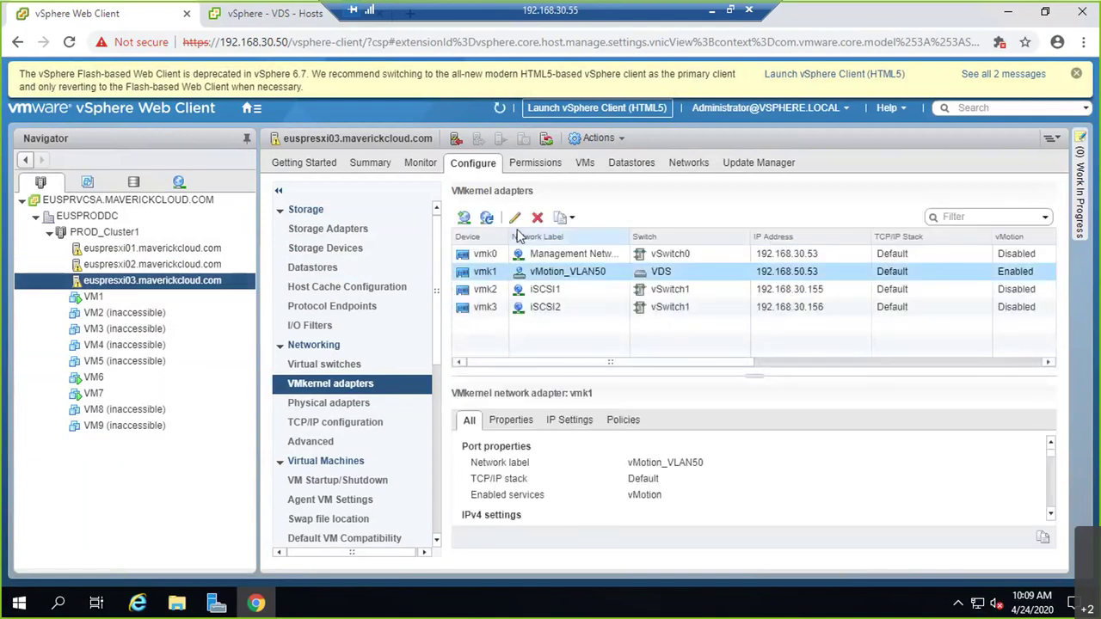
left_click(537, 216)
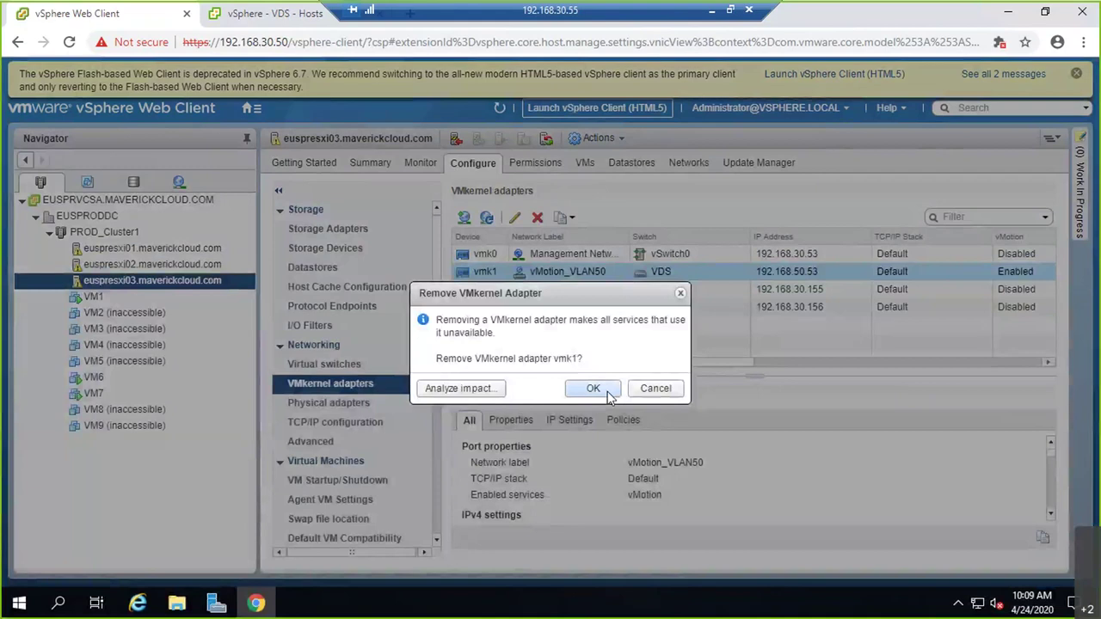
left_click(589, 389)
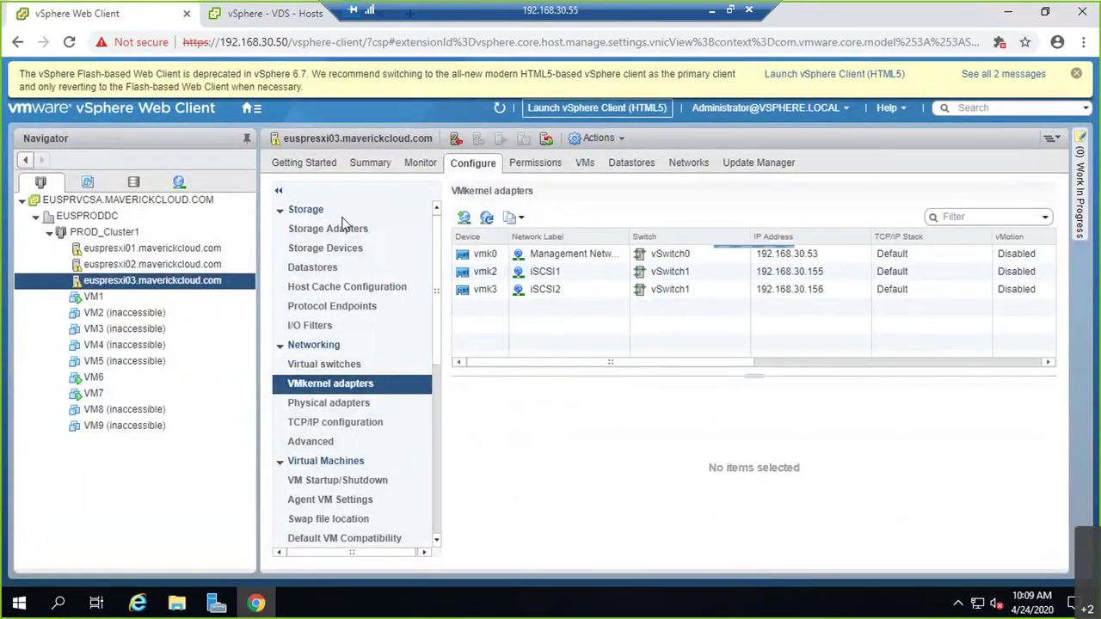
left_click(178, 182)
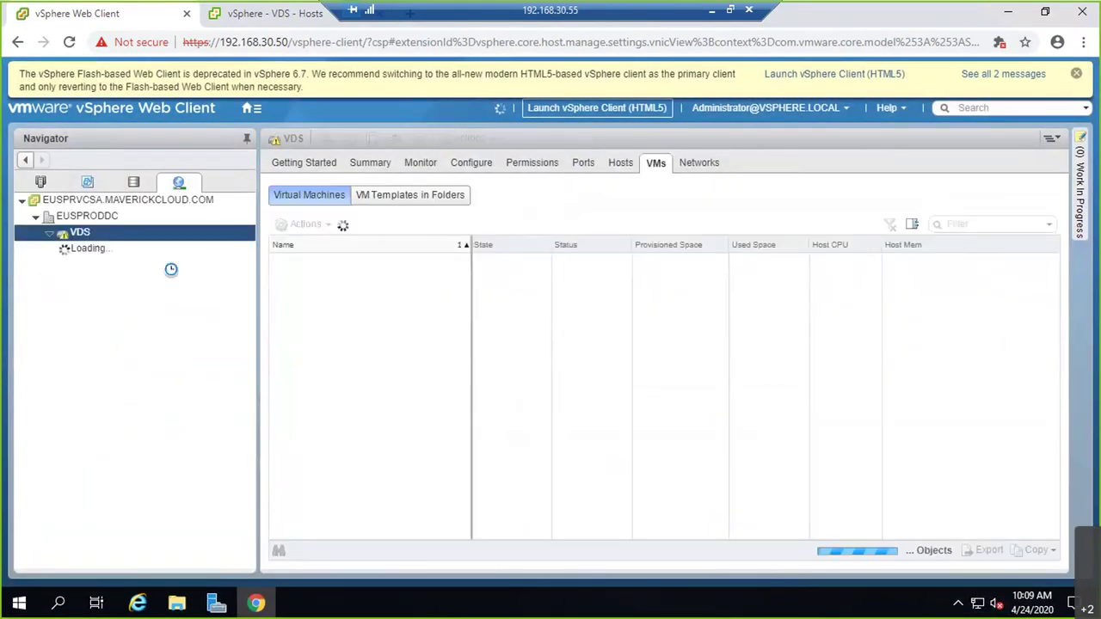
- Delete the vMotion_VLAN50 port group from the VDS and go back to Hosts and Clusters
right_click(104, 331)
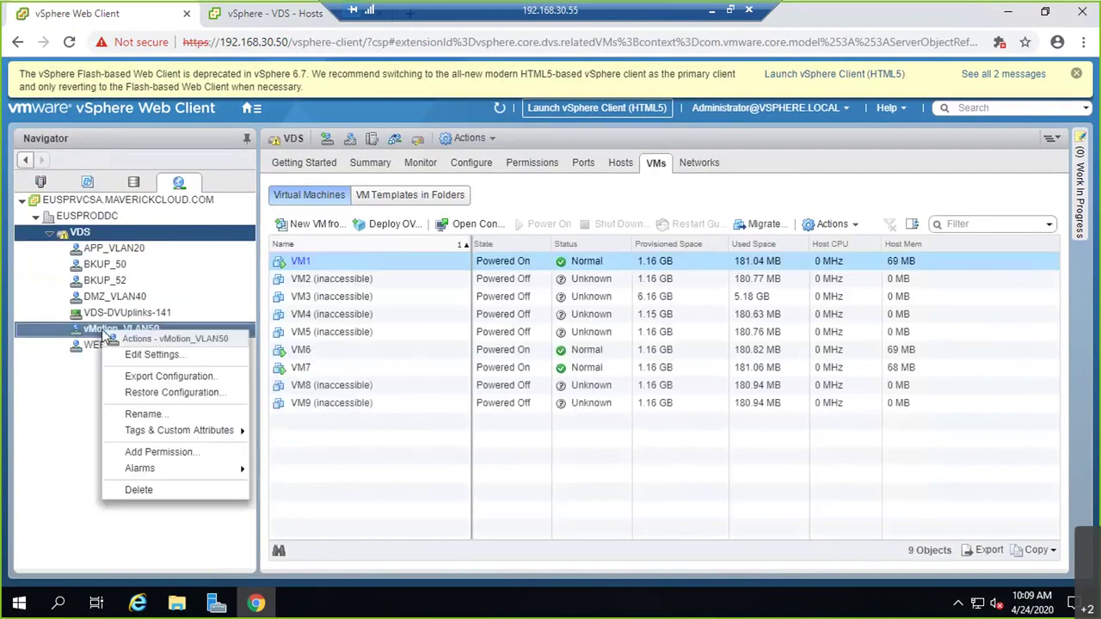
left_click(226, 488)
left_click(530, 354)
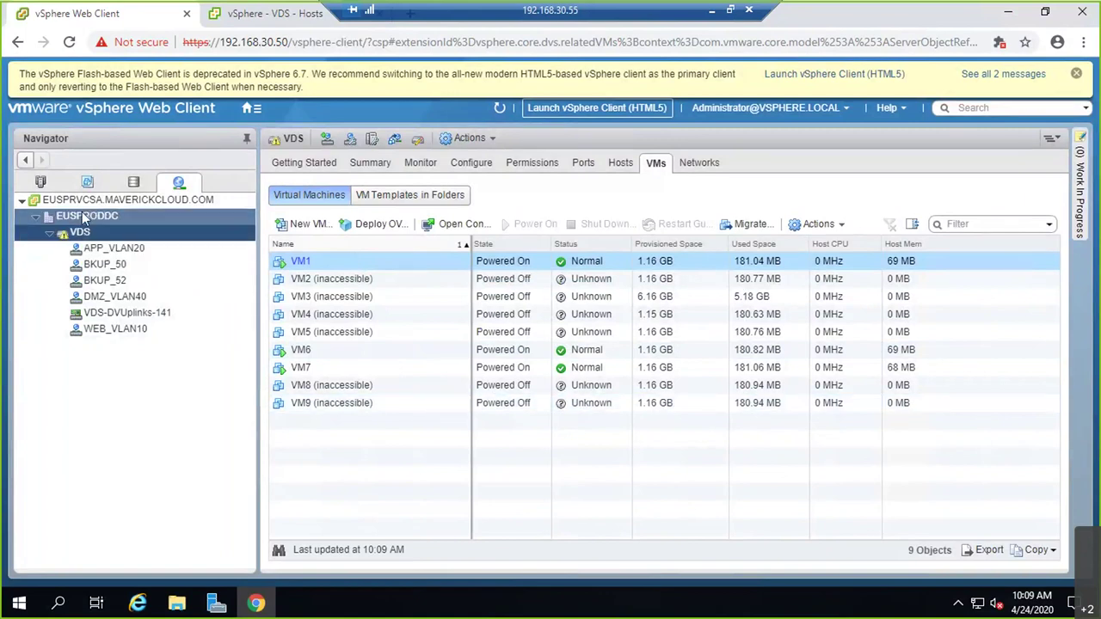
left_click(38, 182)
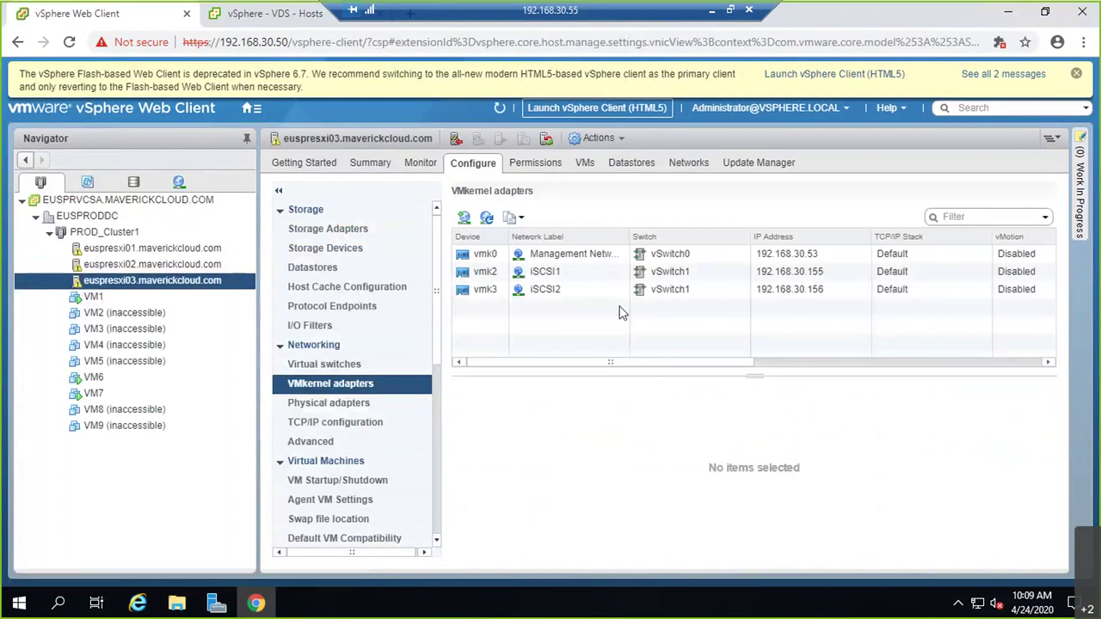
- Inspect euspresxi03's vmk0 and the vSwitch0 and vSwitch1 topologies, including vmnic3's path to vmk3
left_click(588, 260)
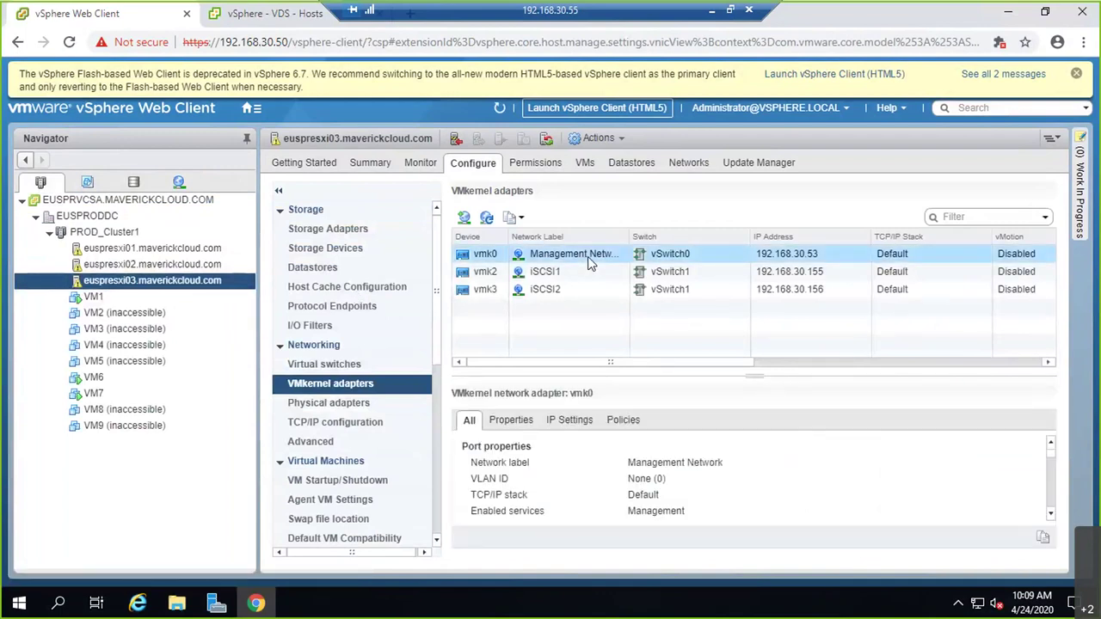
left_click(349, 366)
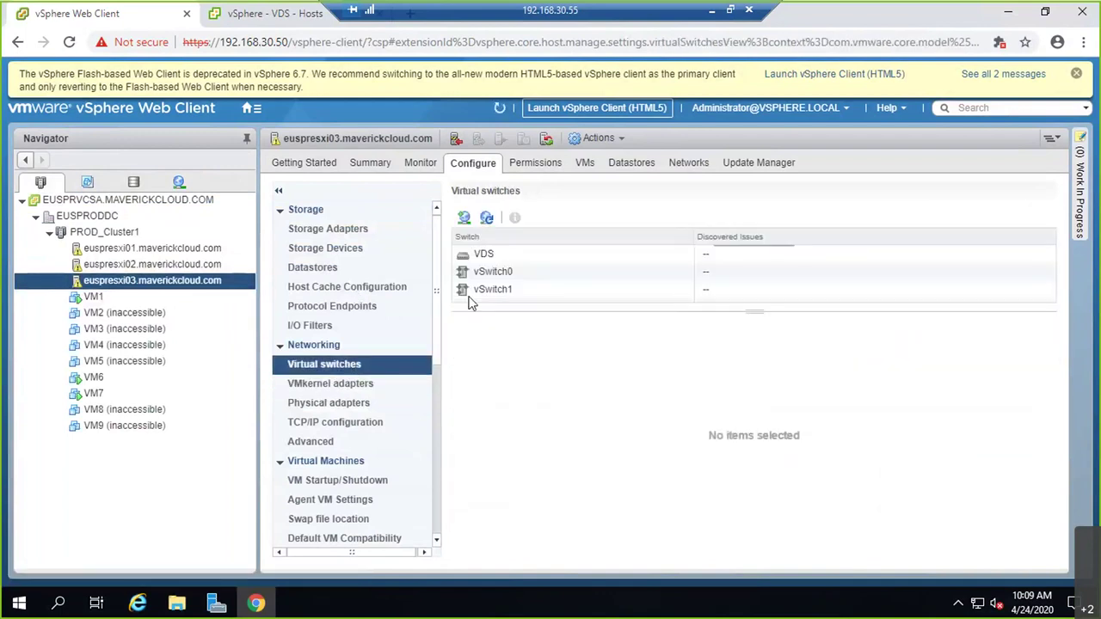
left_click(503, 271)
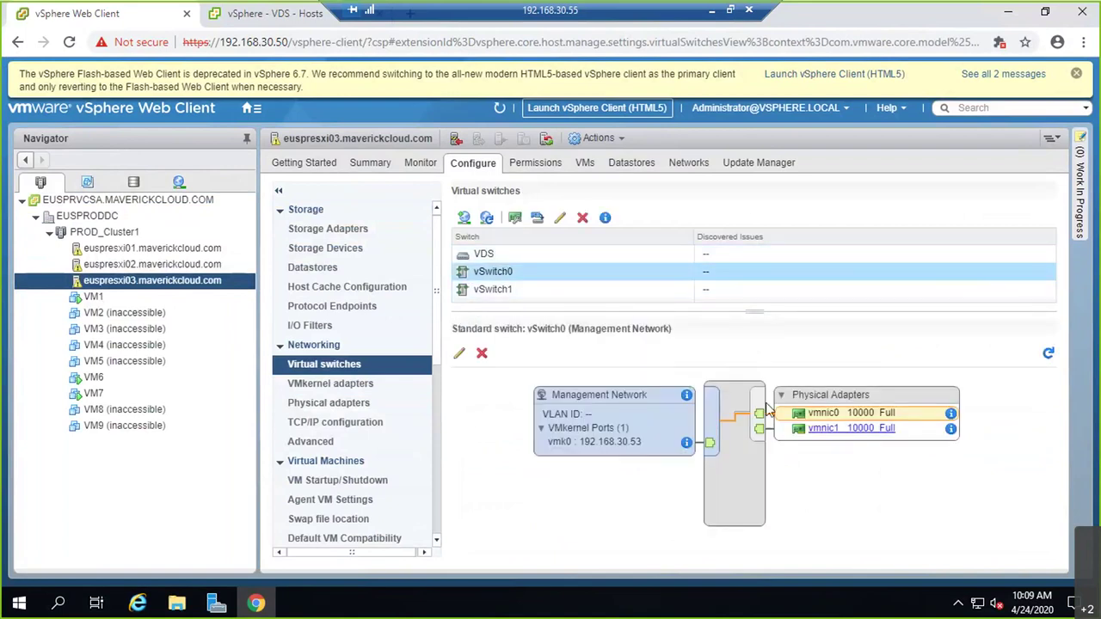
left_click(484, 294)
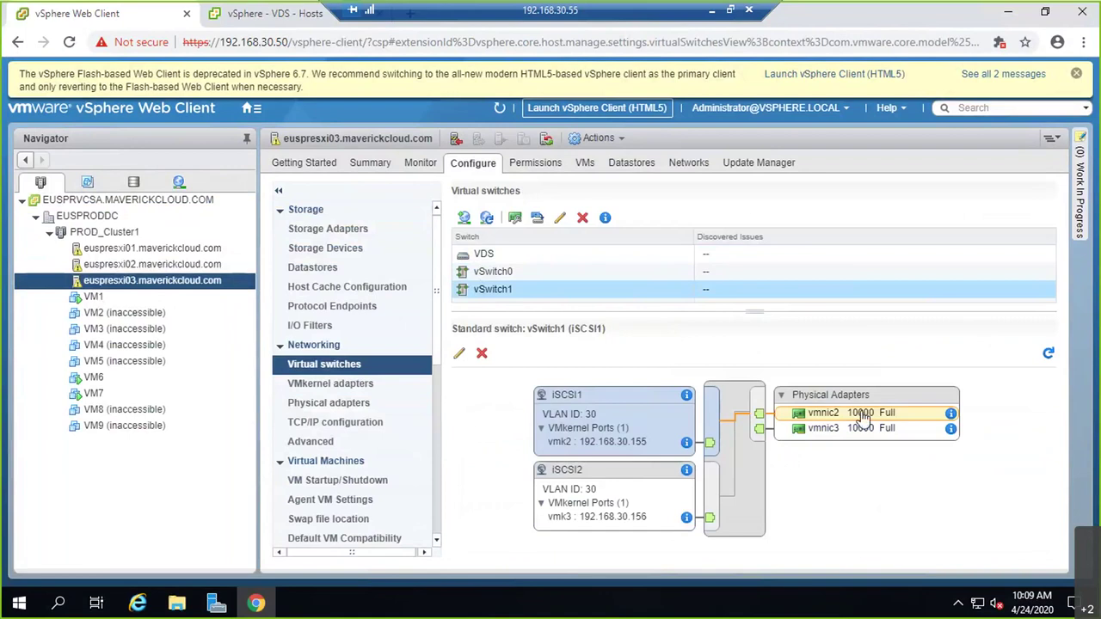
left_click(860, 427)
left_click(495, 255)
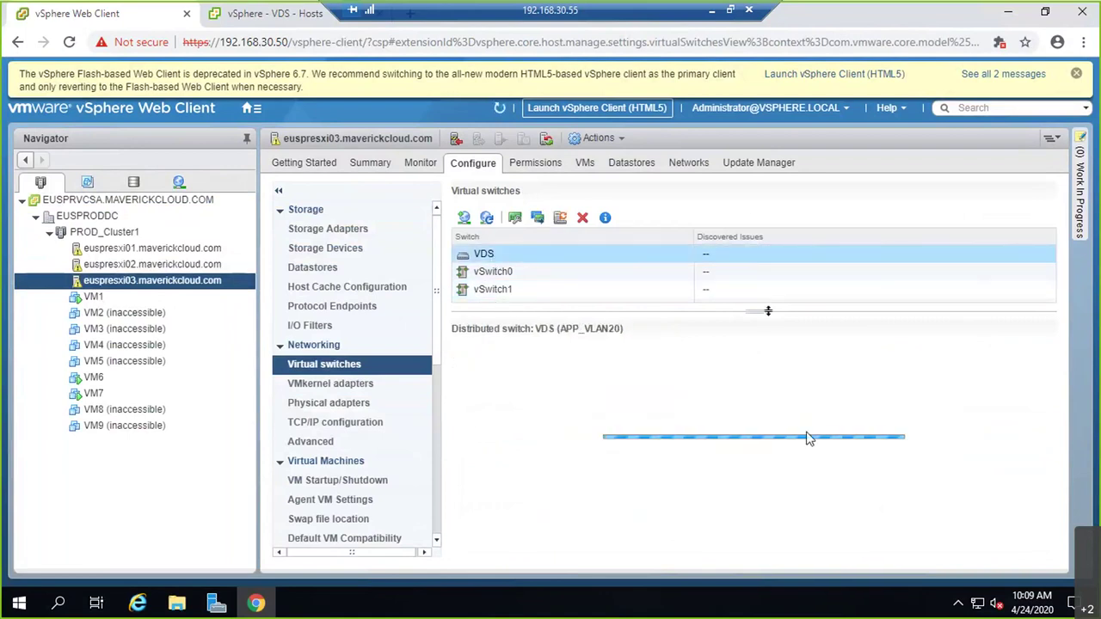
- Check physical adapters on euspresxi03, euspresxi02 and euspresxi01, then minimise the remote session
left_click(370, 404)
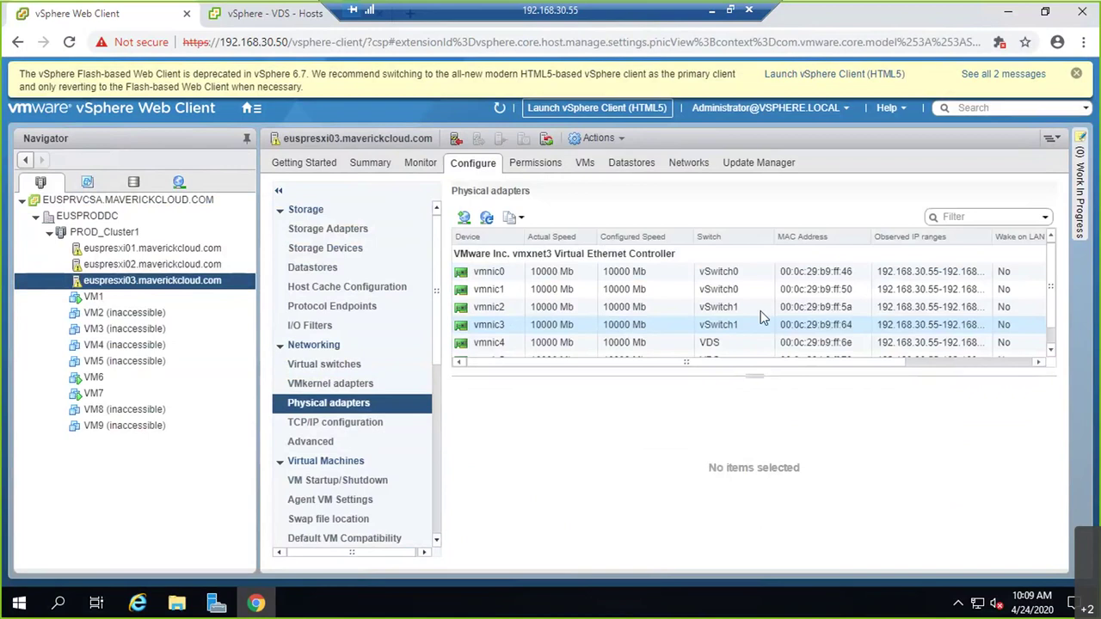
left_click(178, 263)
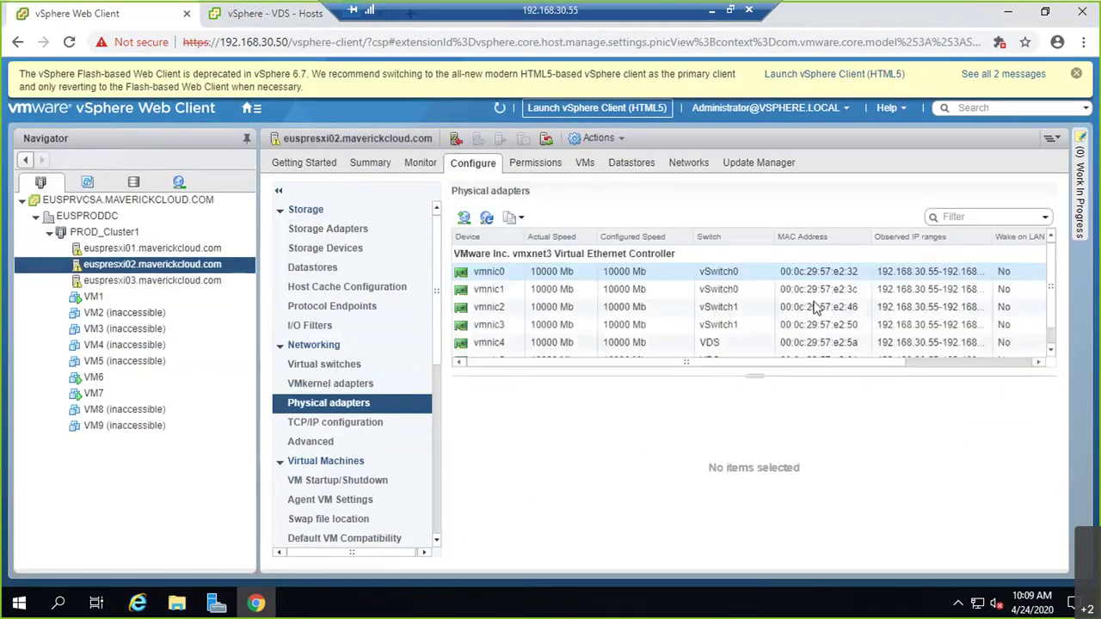
left_click(152, 247)
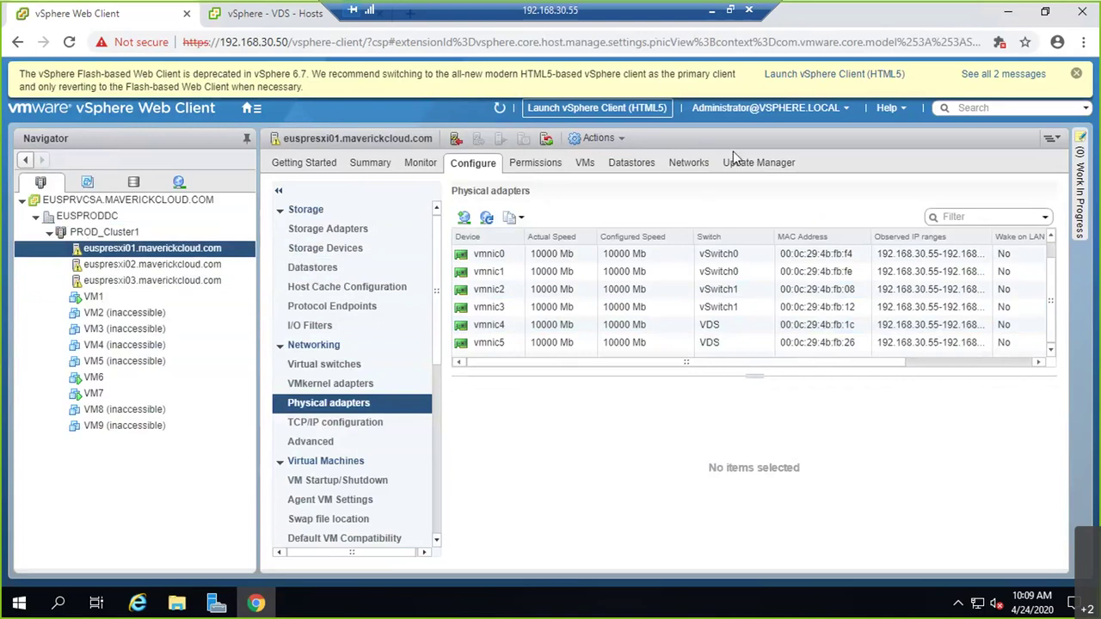
left_click(711, 12)
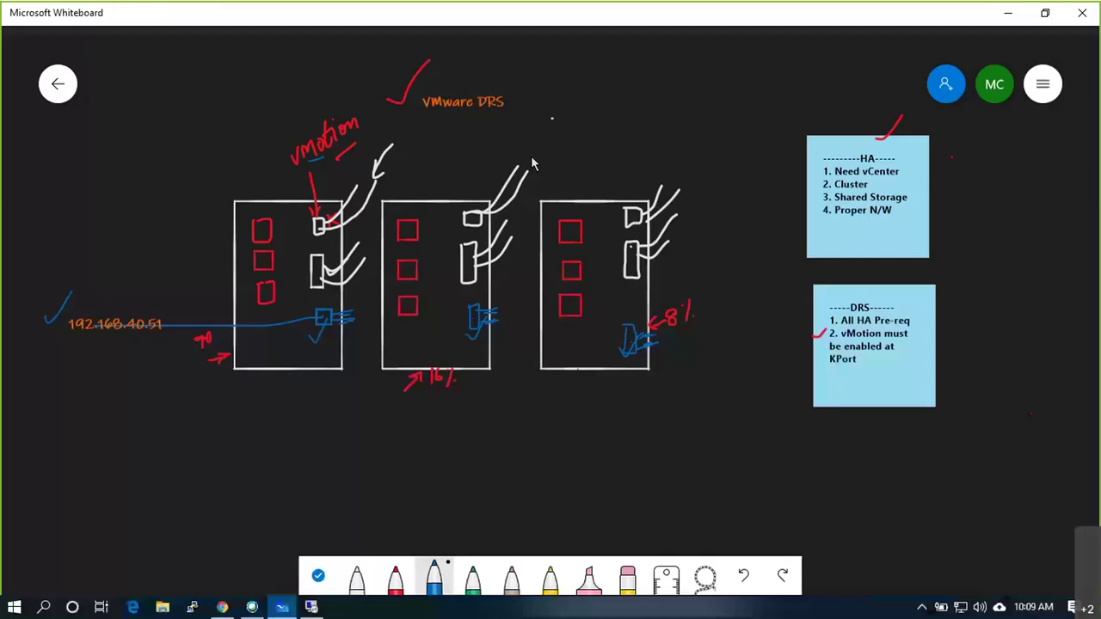
- Log in to the ESX02.maverick ESXi Host Client as root with the account password
key("alt+Tab")
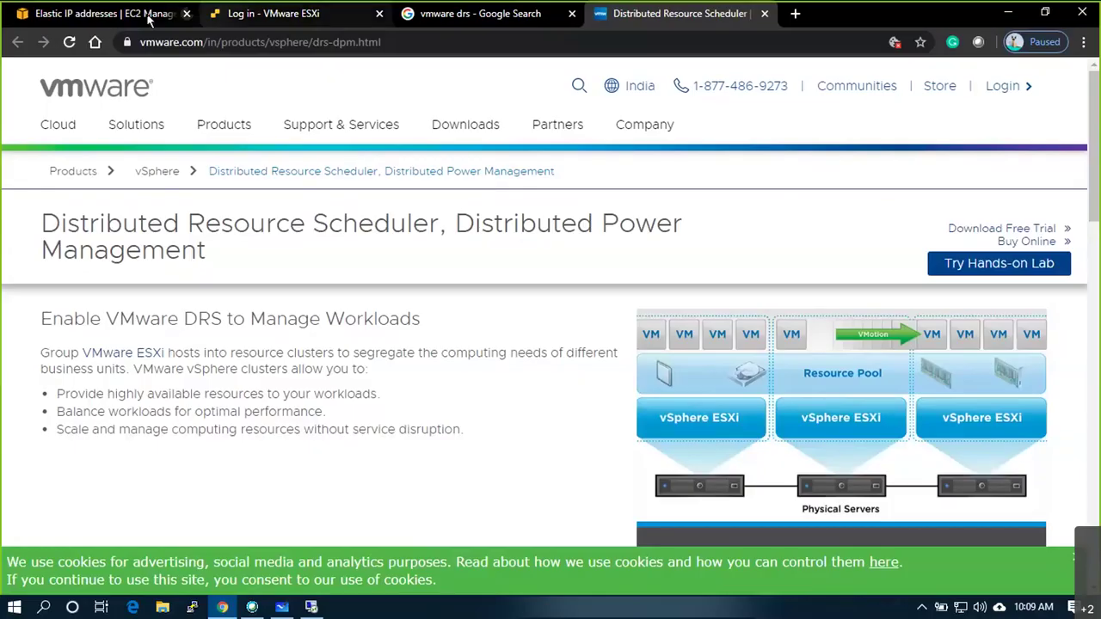
left_click(274, 13)
type("root")
key("Tab")
type("••••••••••")
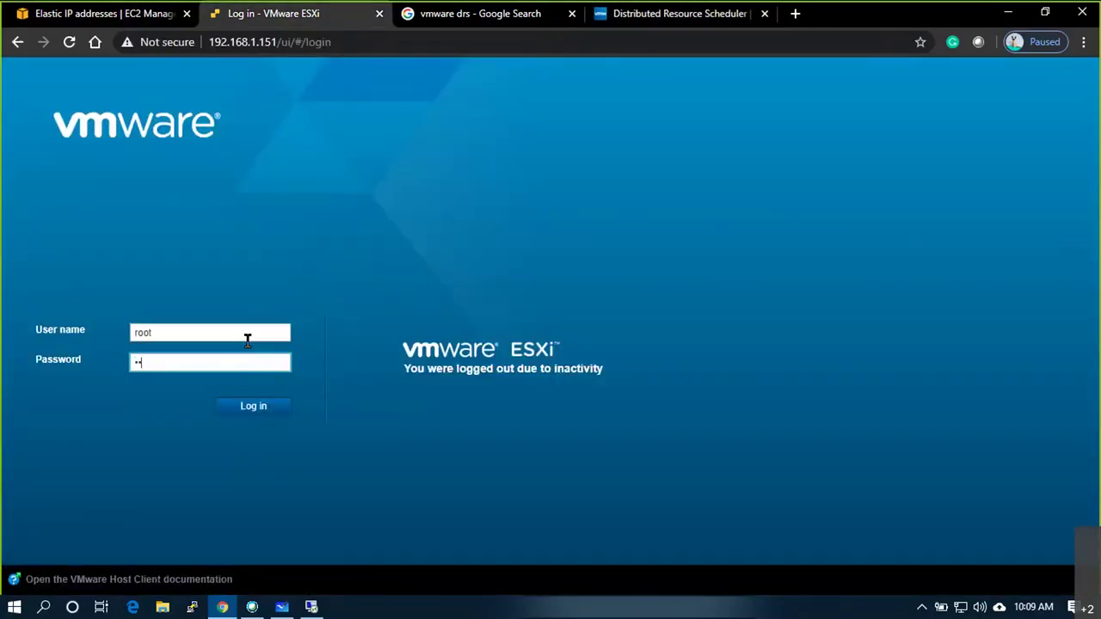
key("Return")
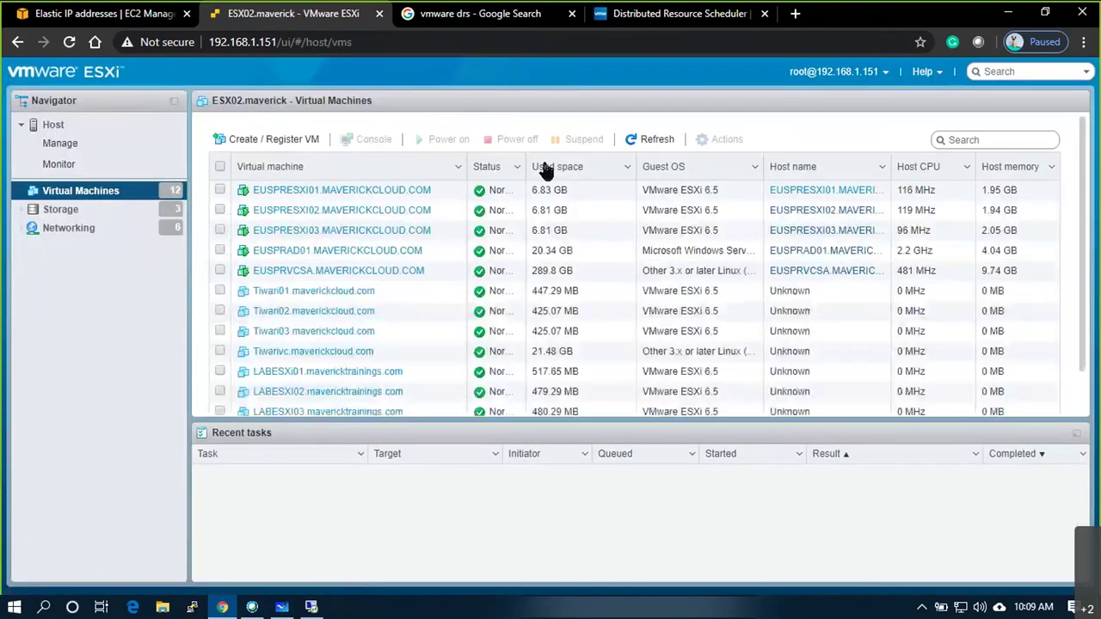
- Select the VMs EUSPRESXI01, EUSPRESXI02, EUSPRESXI03, EUSPRAD01 and EUSPRVCSA
left_click(219, 189)
left_click(219, 210)
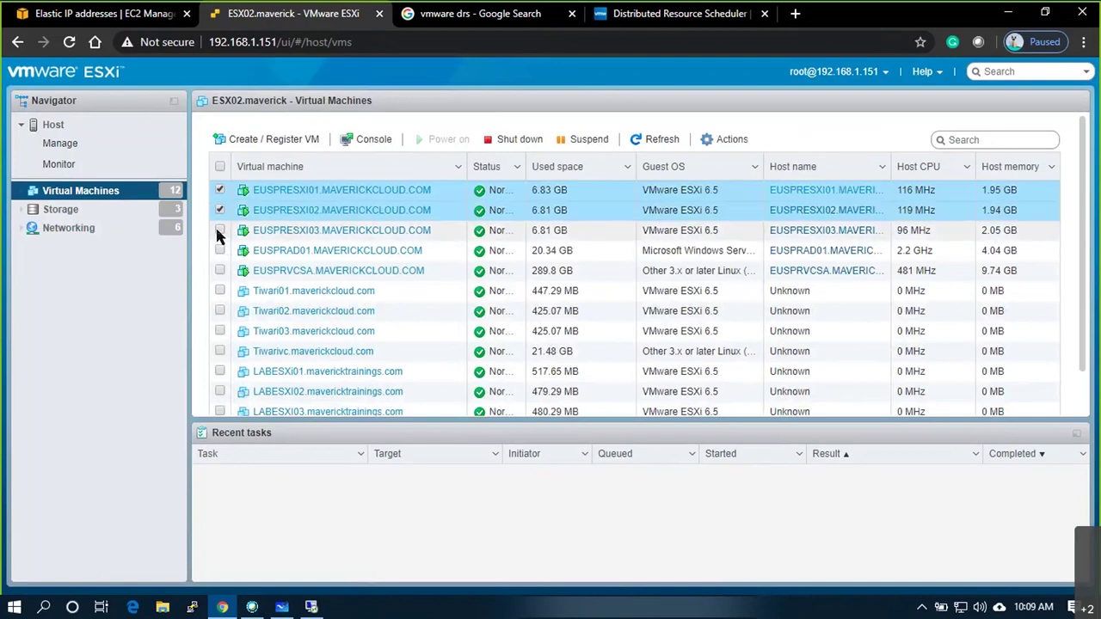
left_click(220, 229)
left_click(219, 250)
left_click(220, 270)
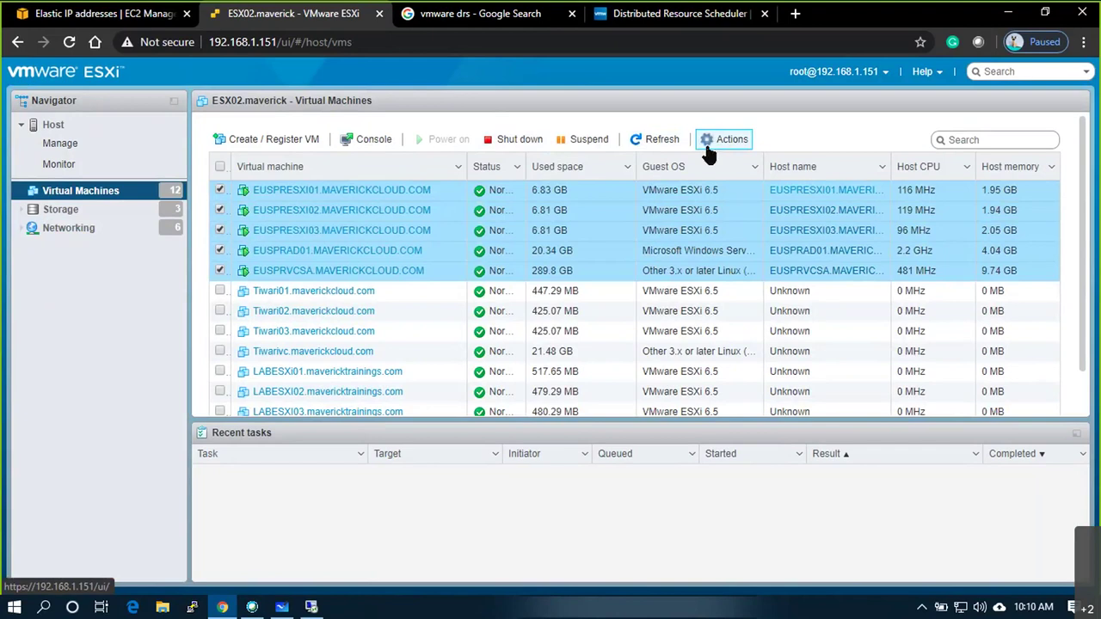
- Restart the guest OS of all five selected VMs and confirm
left_click(707, 148)
mouse_move(800, 205)
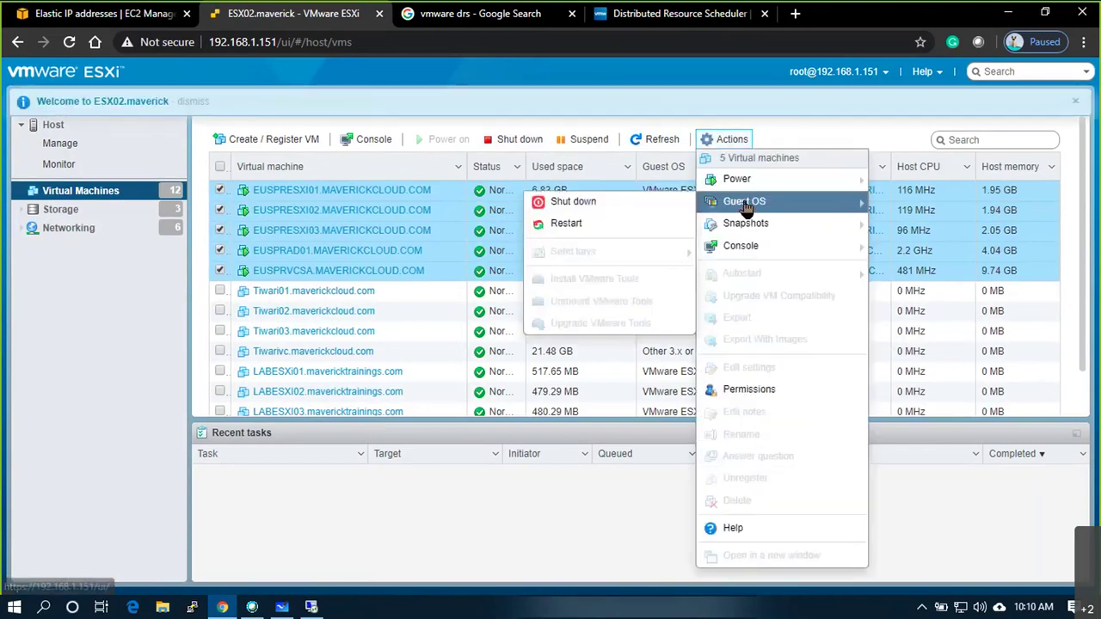
left_click(587, 224)
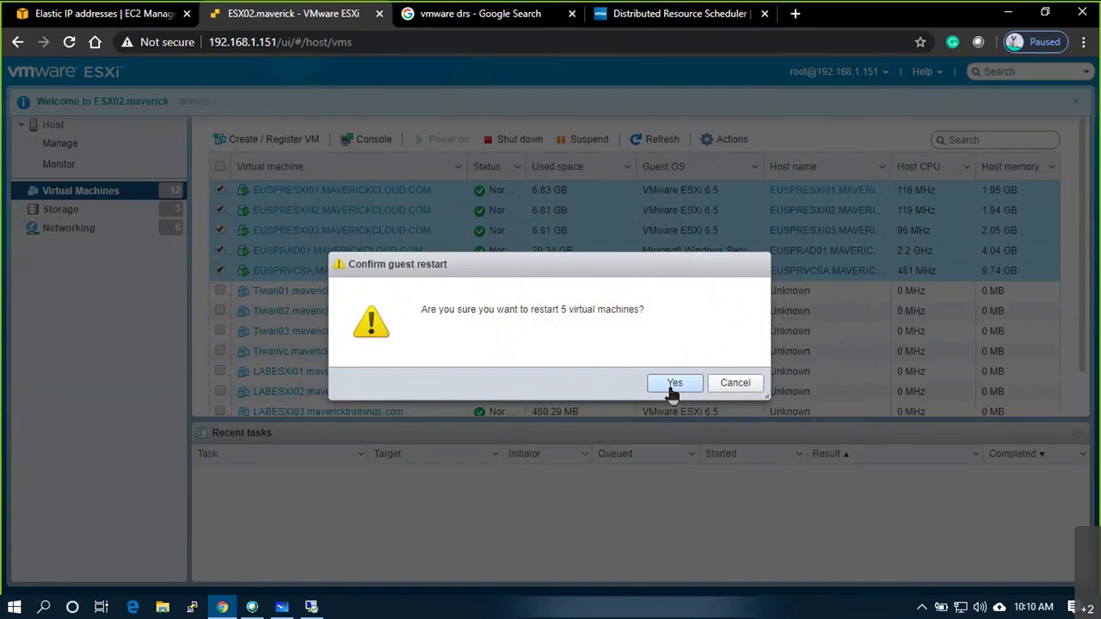
left_click(675, 387)
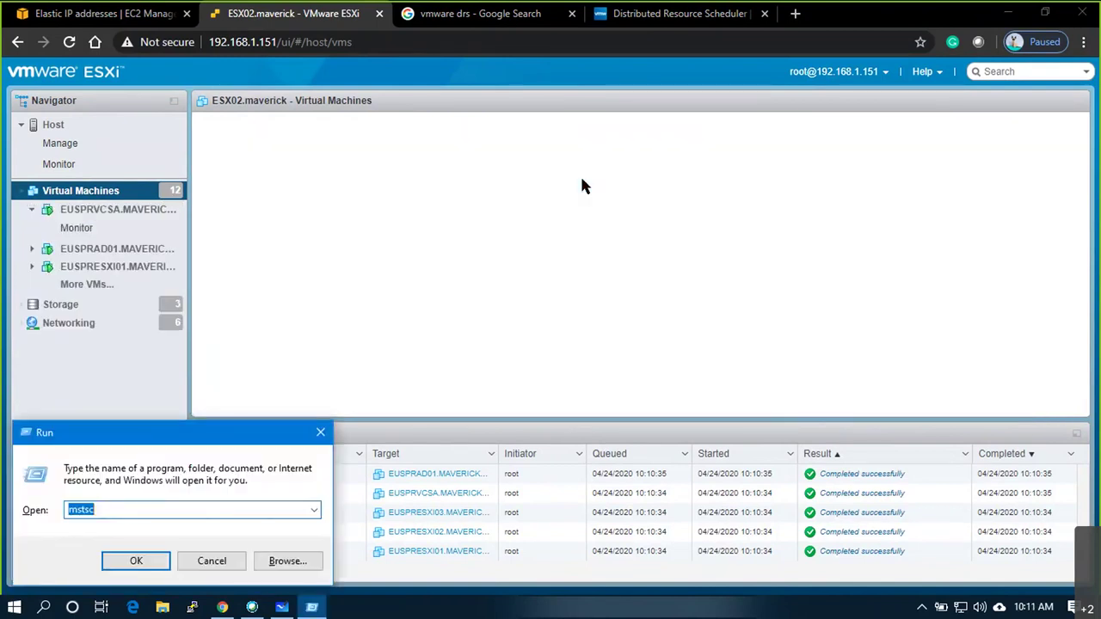
- Connect by Remote Desktop to 192.168.30.55 and enter the Administrator password
left_click(129, 561)
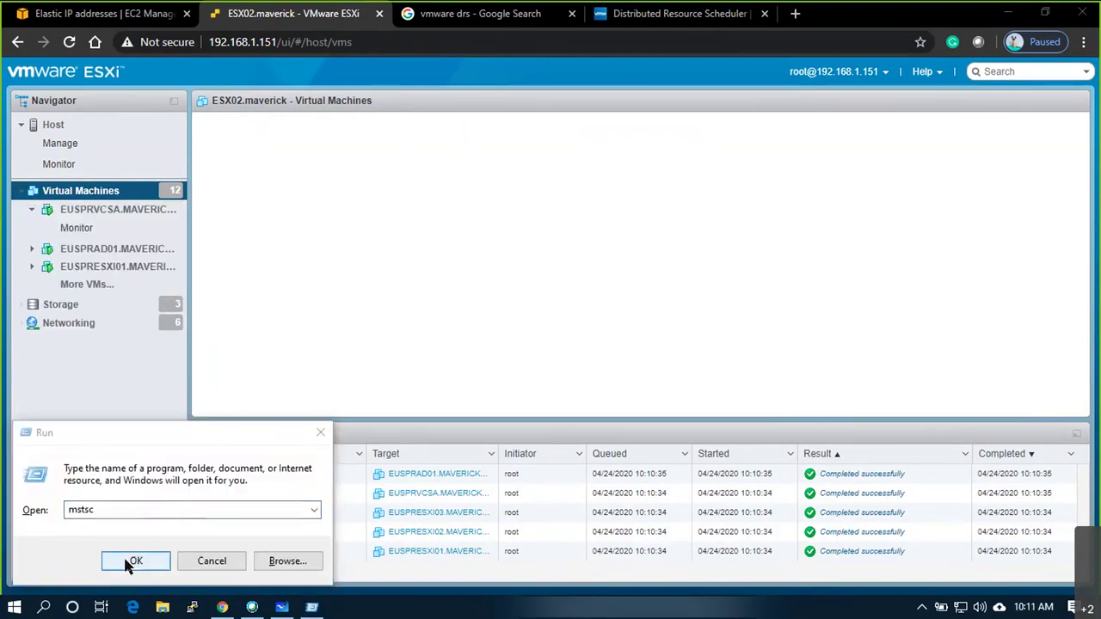
type("\\")
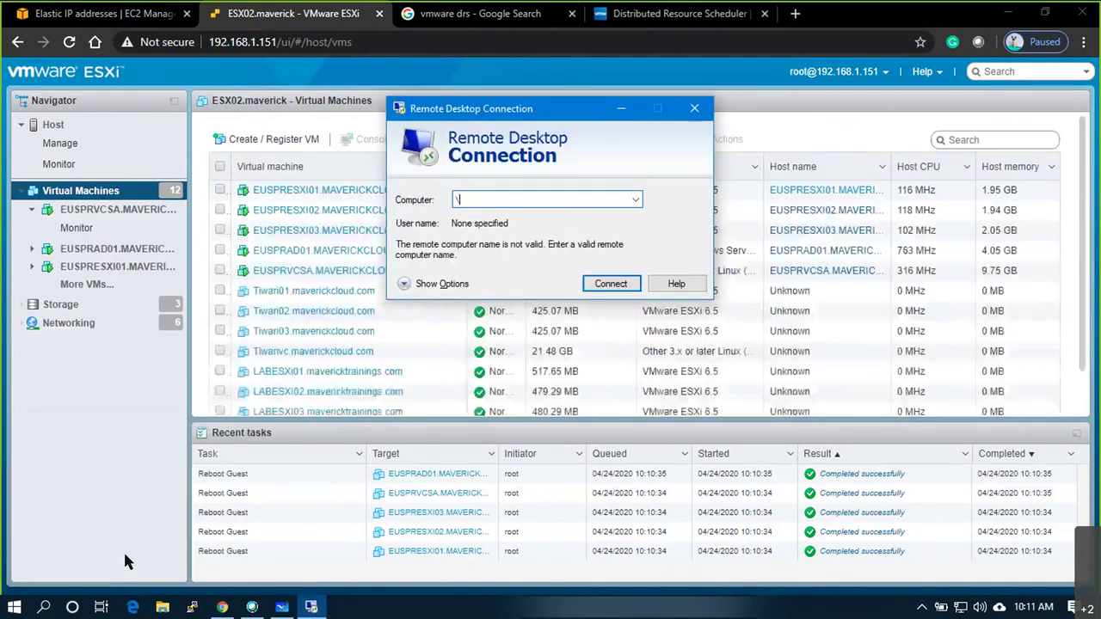
key("Escape")
key("super+r")
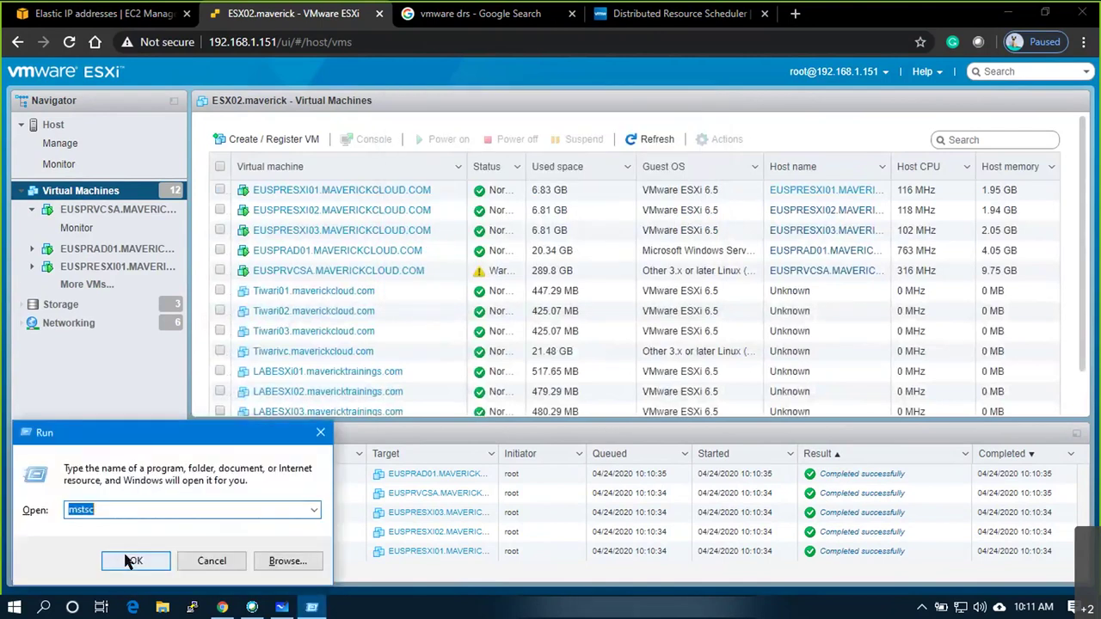
left_click(129, 560)
key("Return")
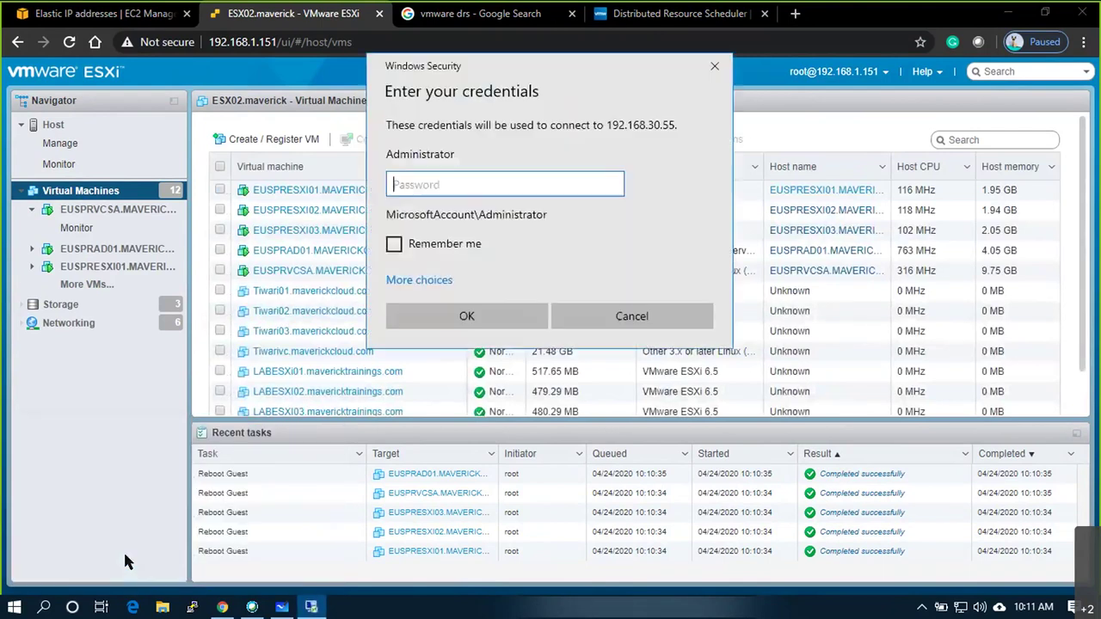
type("*******")
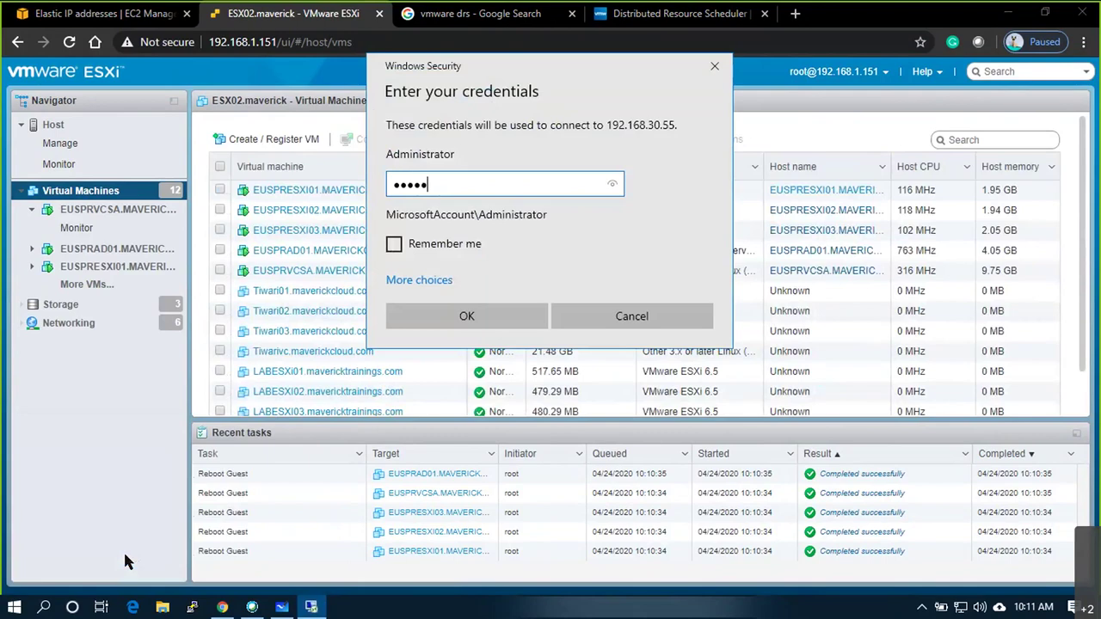
type("**")
key("Return")
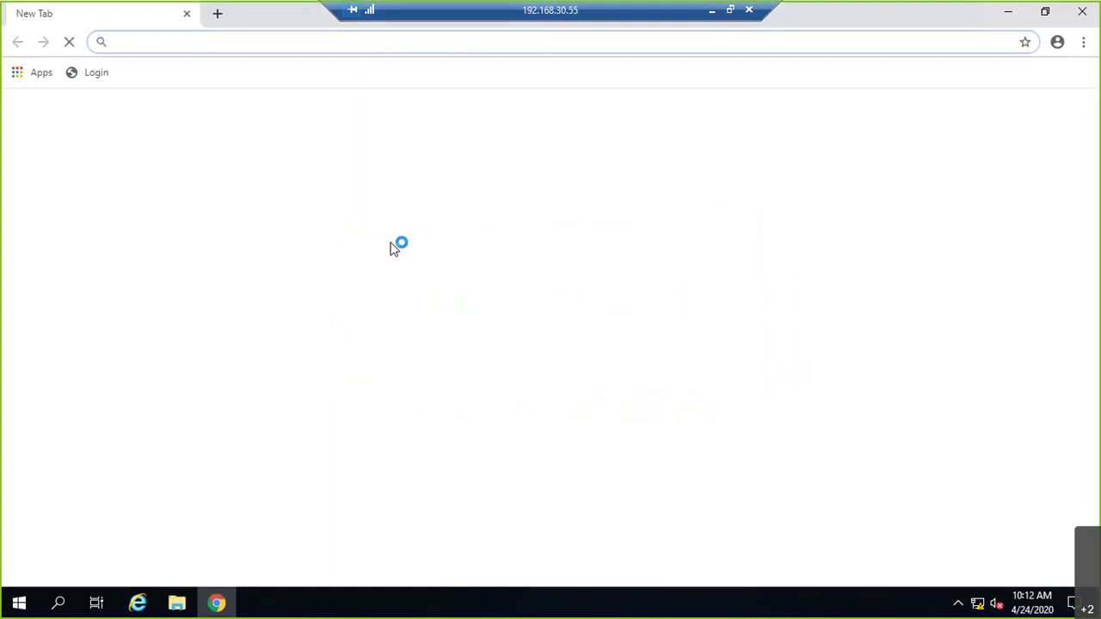
- Open the 192.168.30.50 welcome page, reload past the 503 error, and launch the HTML5 client
left_click(386, 420)
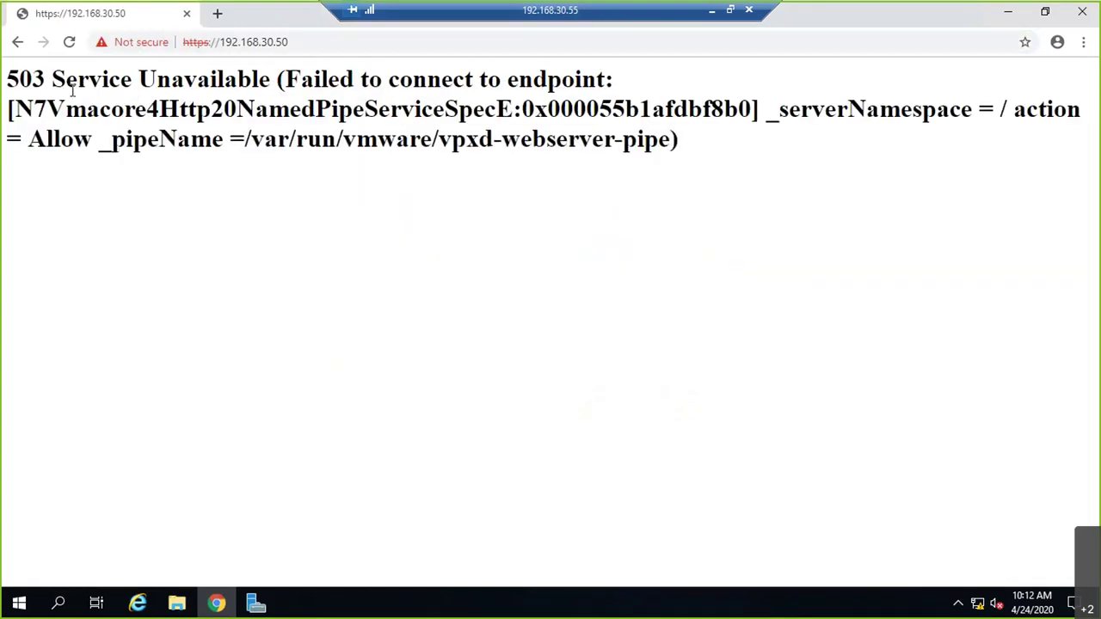
left_click(68, 41)
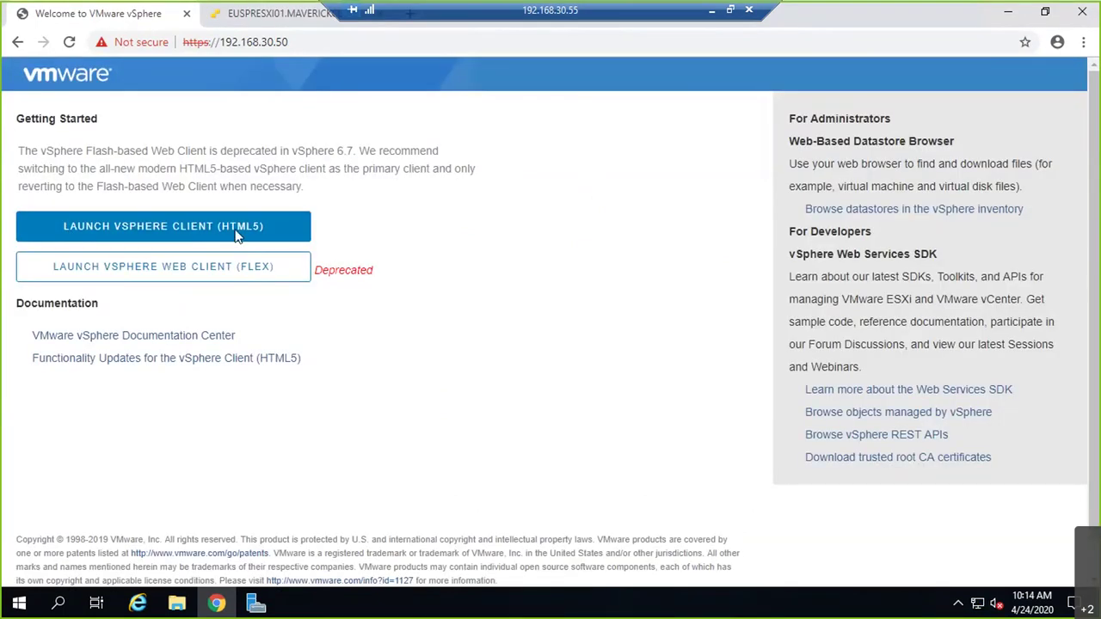
left_click(237, 230)
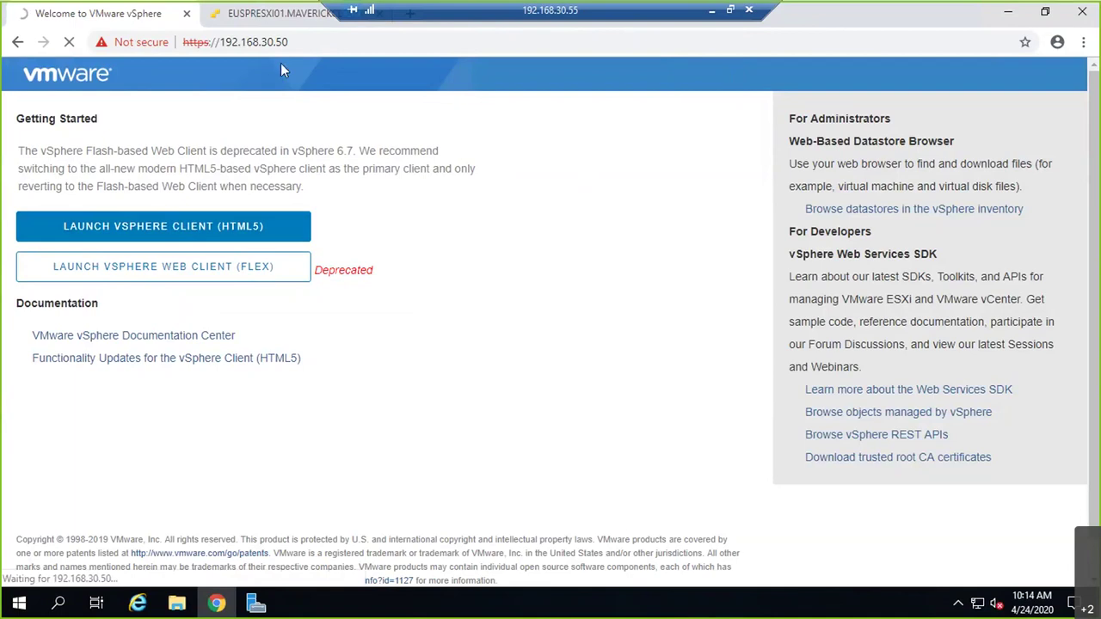
- View EUSPRESXI01's datastores, then close its ESXi host tab
left_click(260, 17)
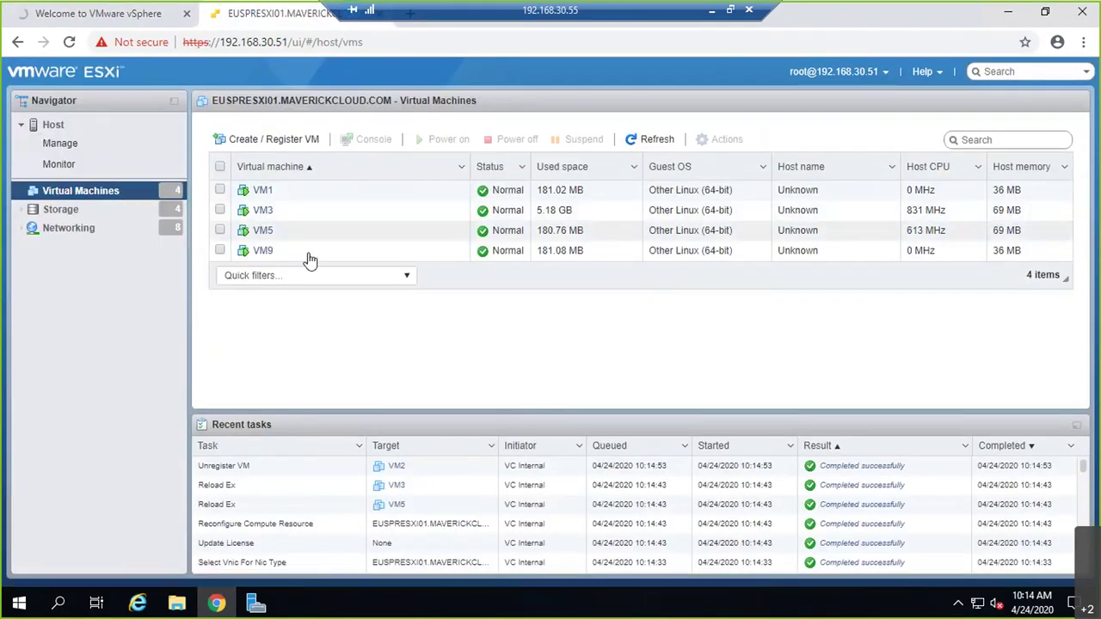
left_click(163, 211)
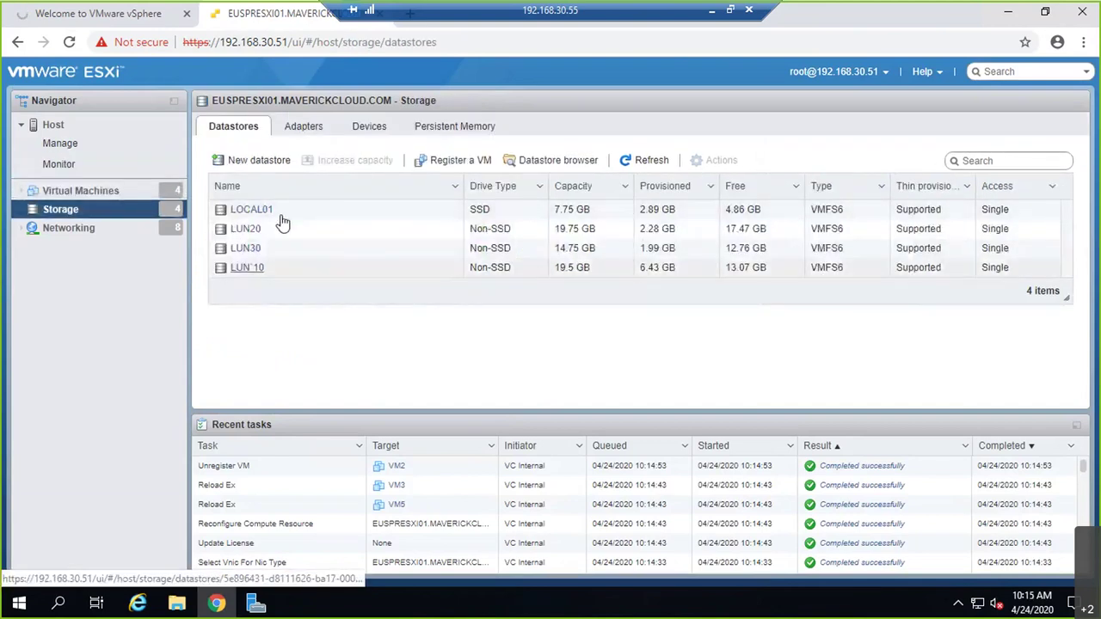
right_click(255, 17)
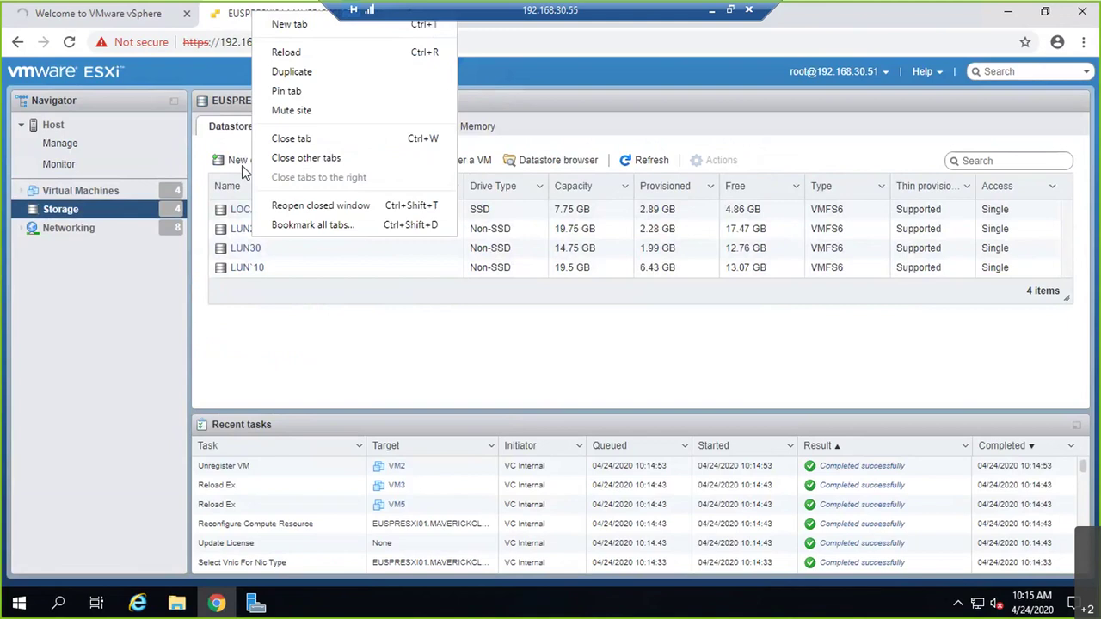
left_click(283, 143)
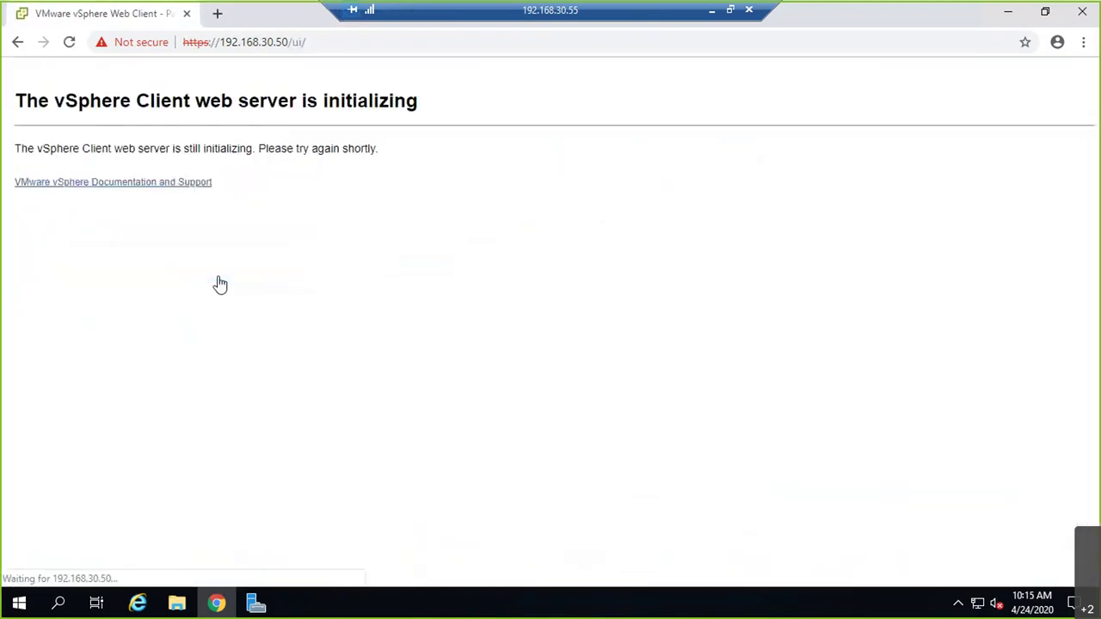
- Relaunch vSphere Client from the welcome page in a new tab, then minimise Remote Desktop
left_click(217, 13)
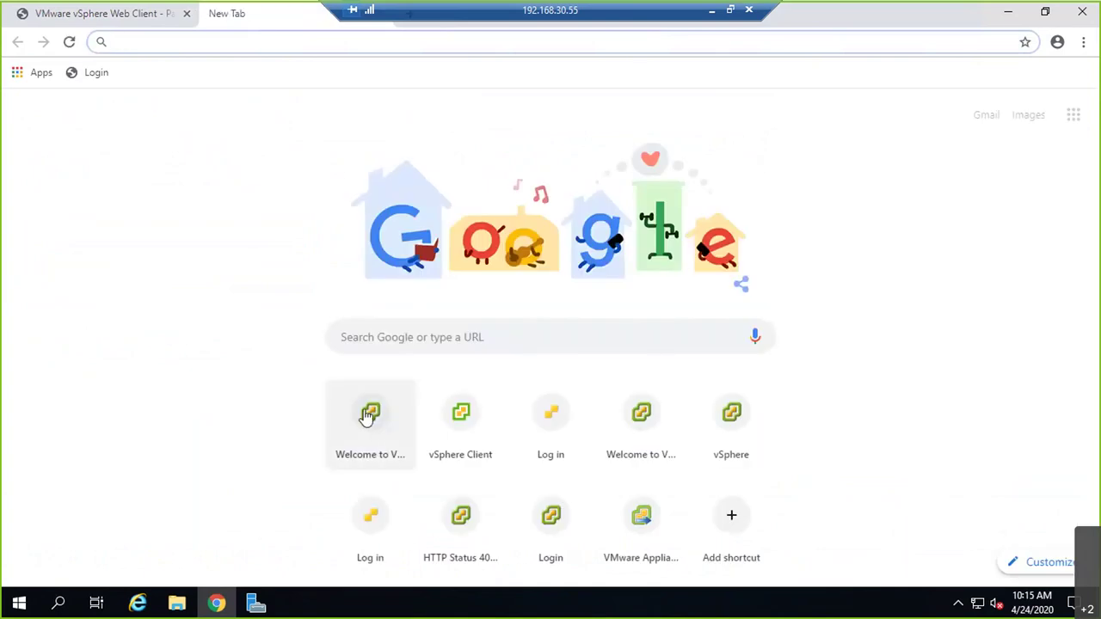
left_click(368, 416)
left_click(233, 226)
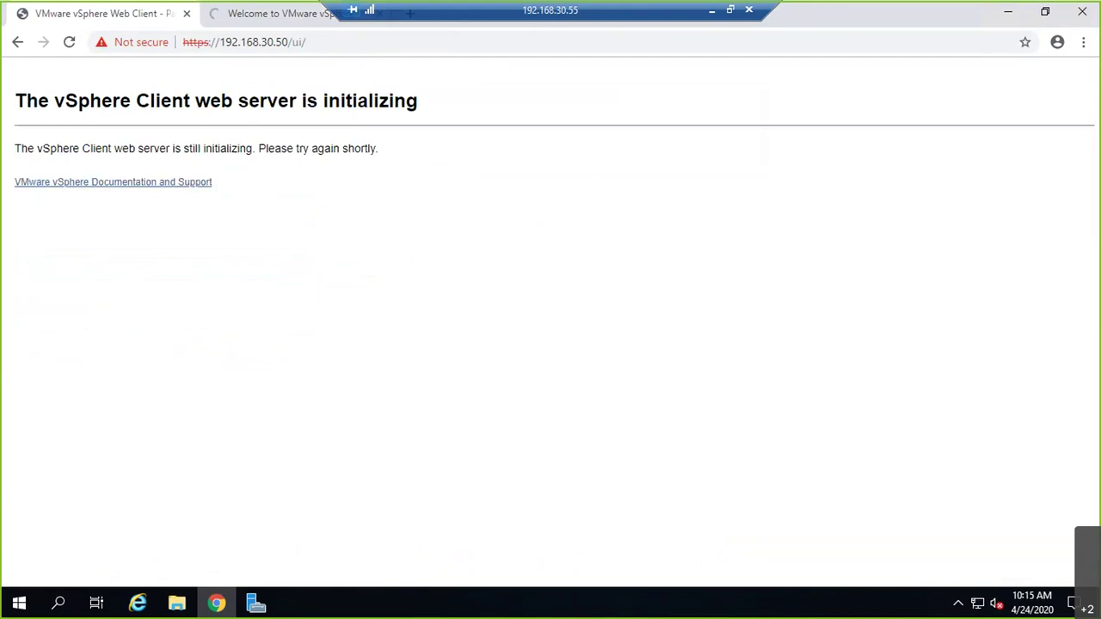
key("ctrl+Tab")
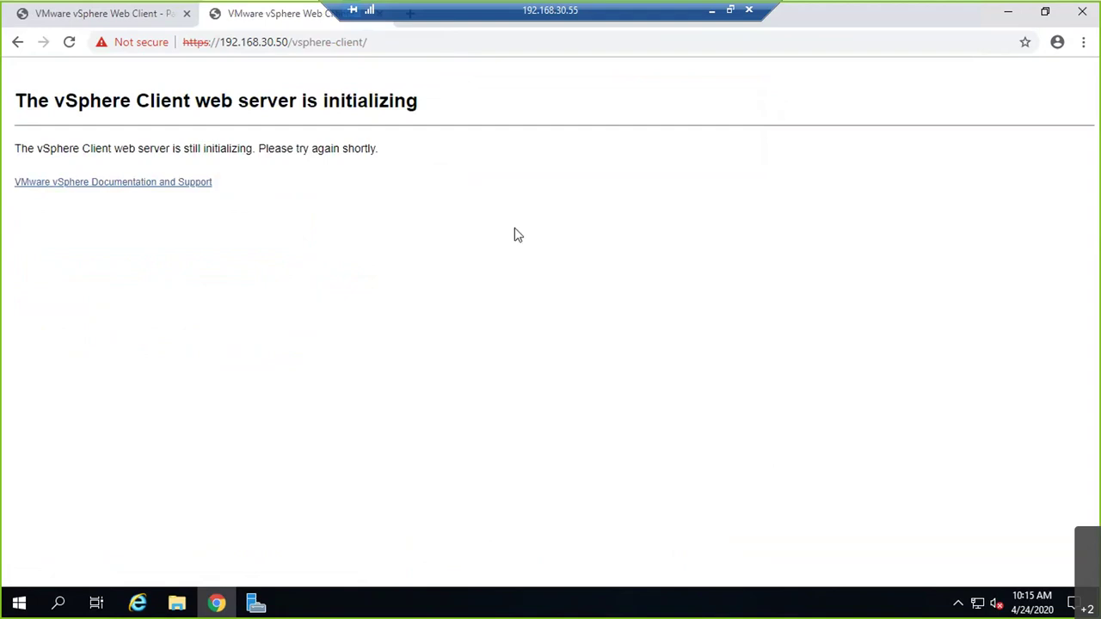
left_click(710, 11)
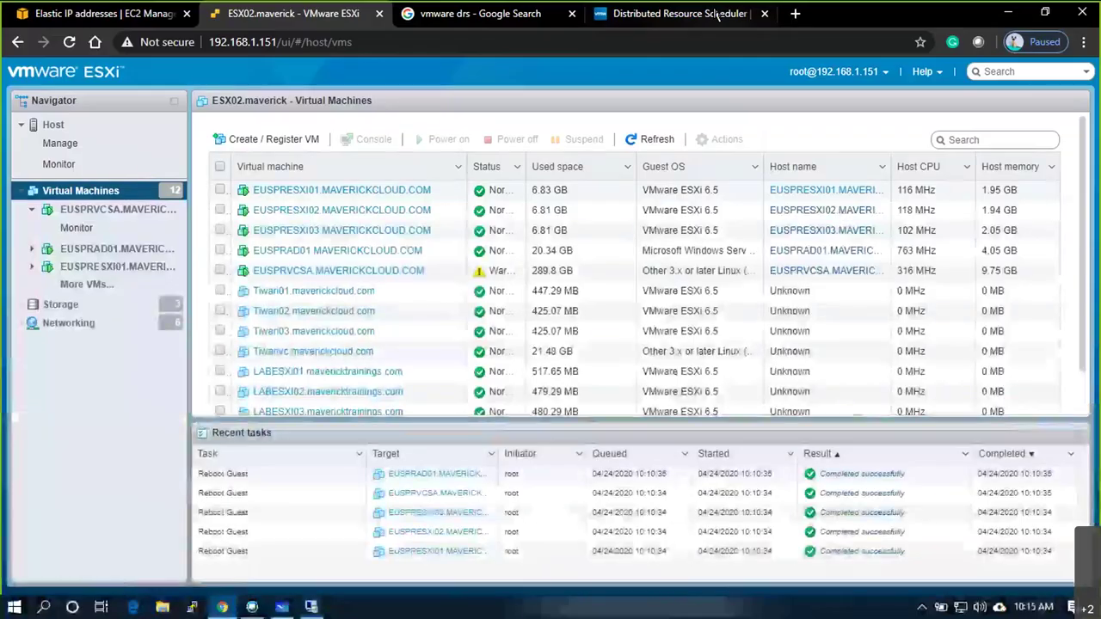
- Draw a blue stroke on Whiteboard's VMware DRS check mark, then return to the first vSphere tab
left_click(282, 607)
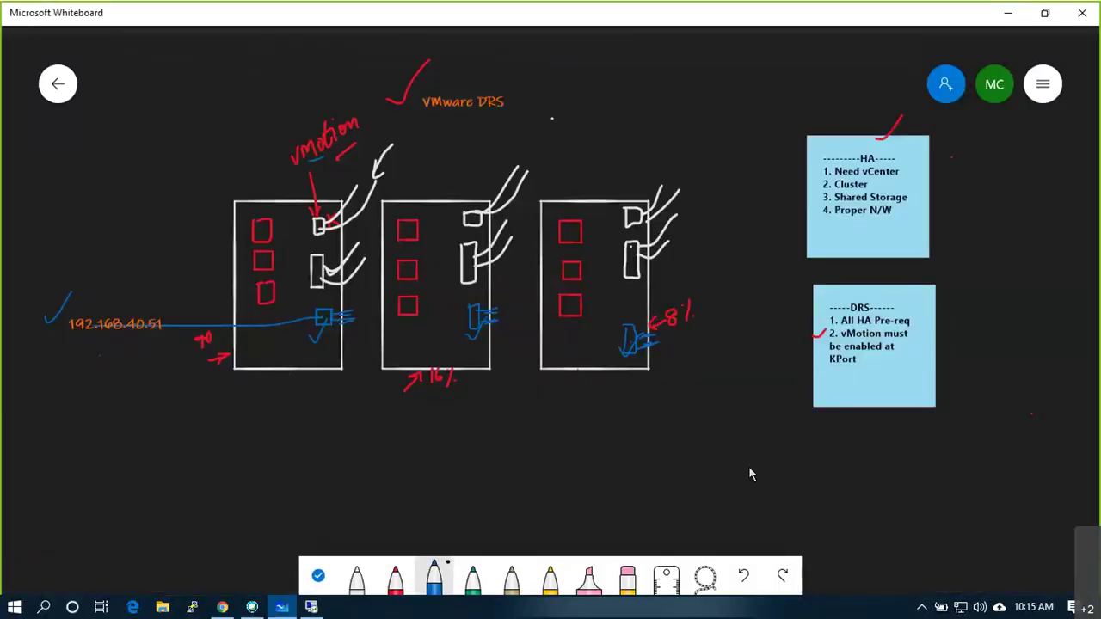
mouse_move(386, 94)
left_mouse_down()
mouse_move(404, 102)
mouse_move(446, 56)
left_mouse_up()
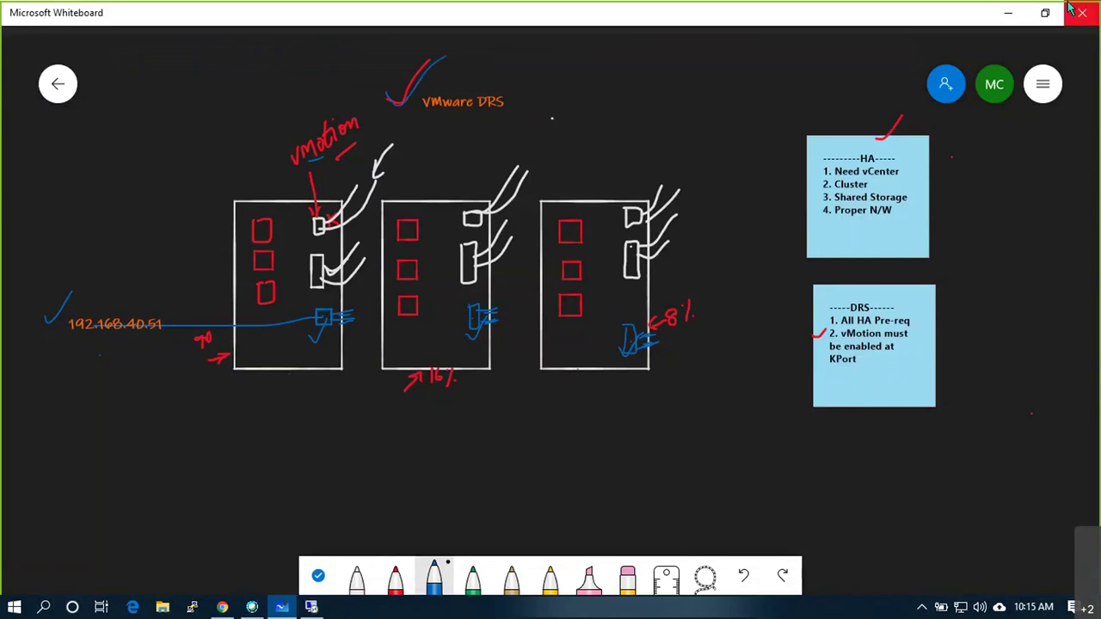
left_click(1018, 17)
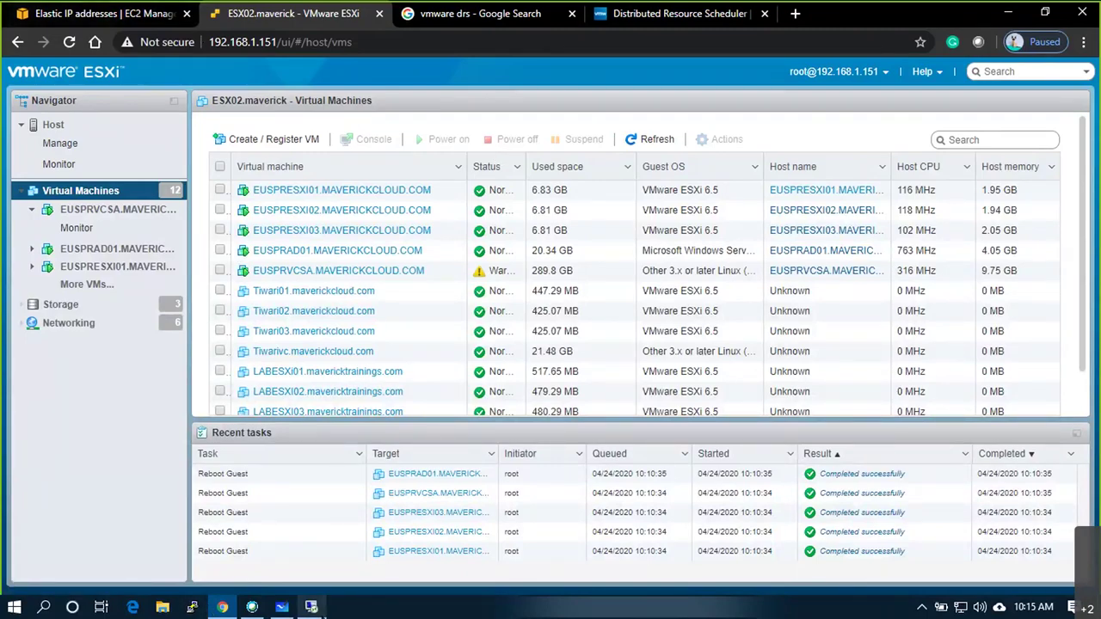
left_click(311, 606)
left_click(118, 16)
left_click(68, 43)
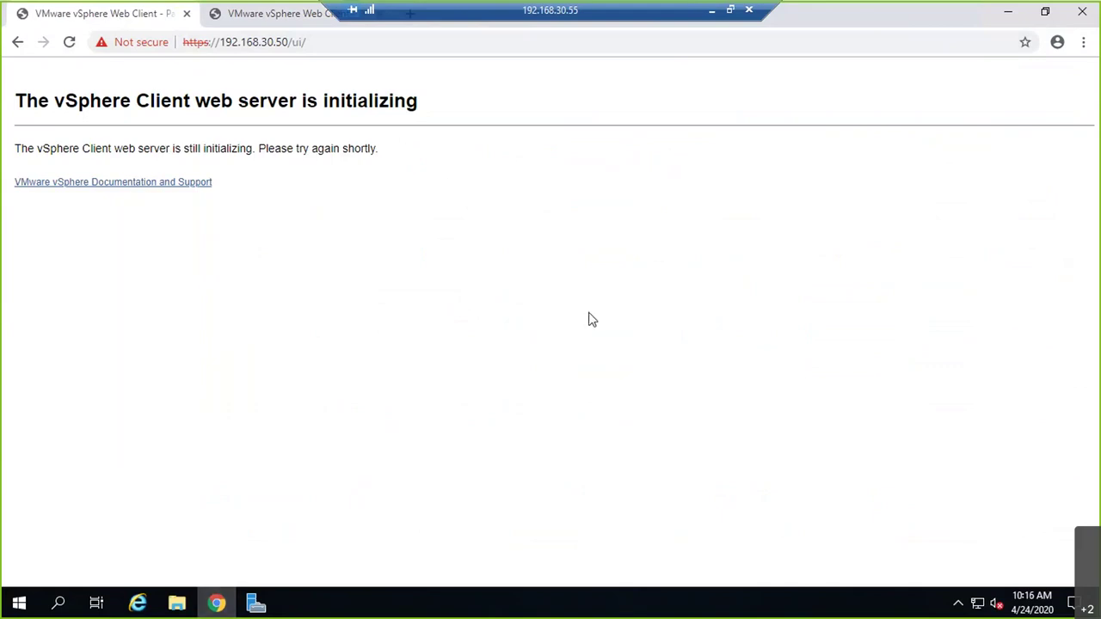
left_click(71, 42)
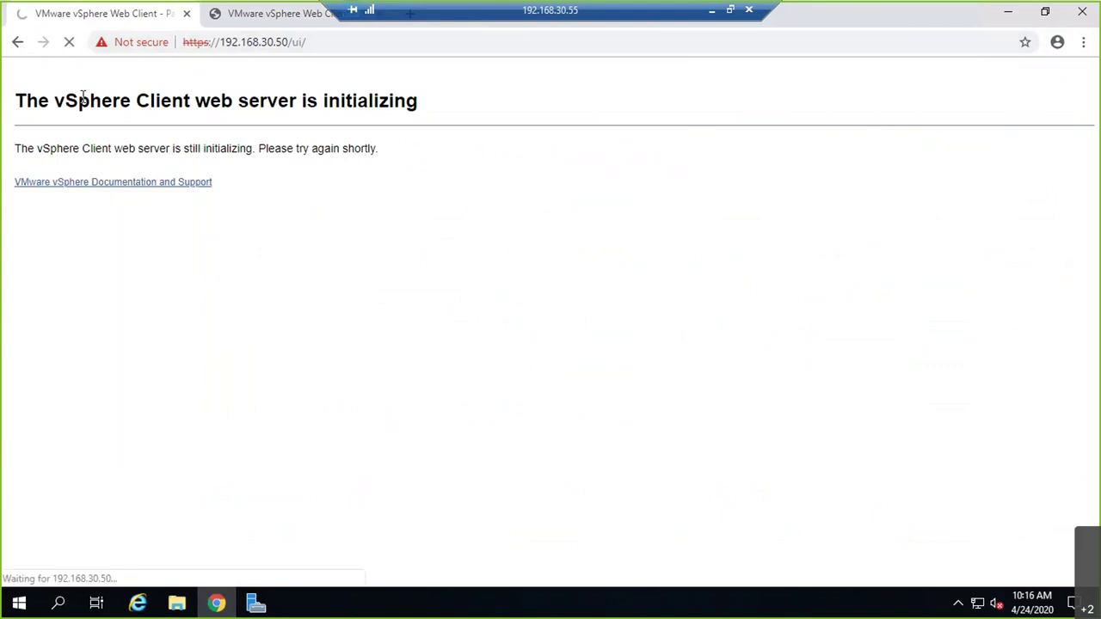
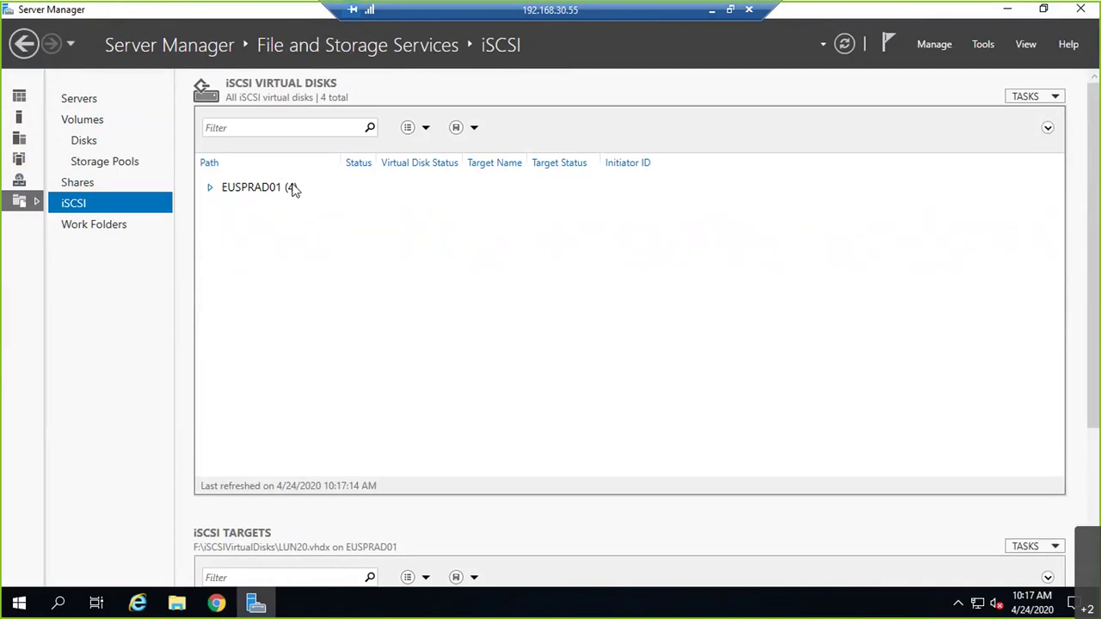
- Try removing LUN41 along with its disk file, which fails, then check its properties without changes
left_click(209, 189)
left_click_drag(643, 472, 199, 314)
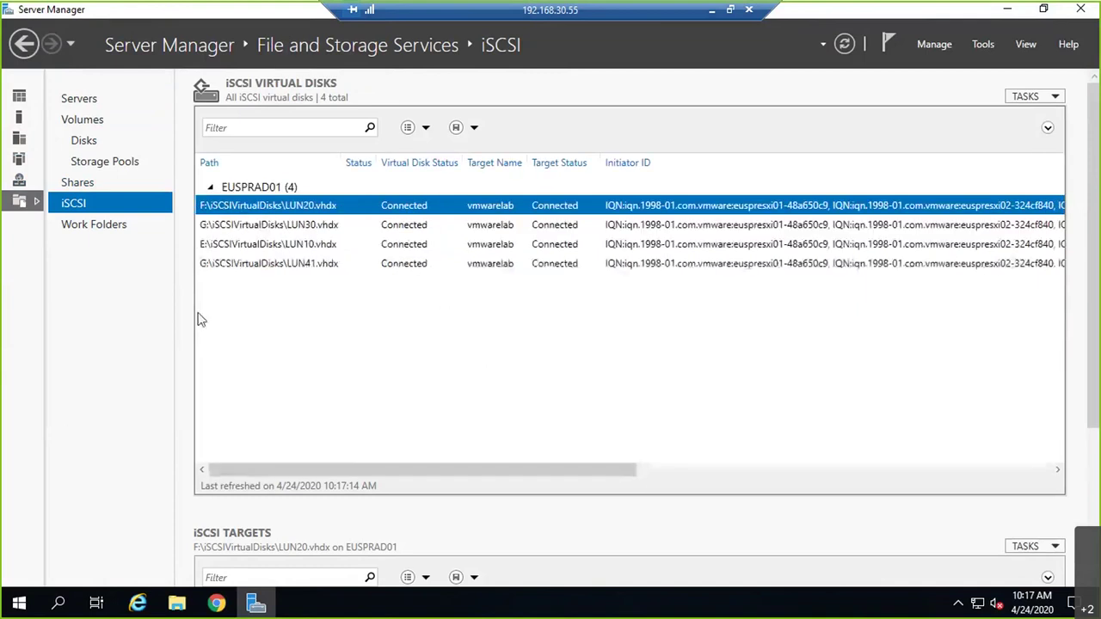
right_click(221, 267)
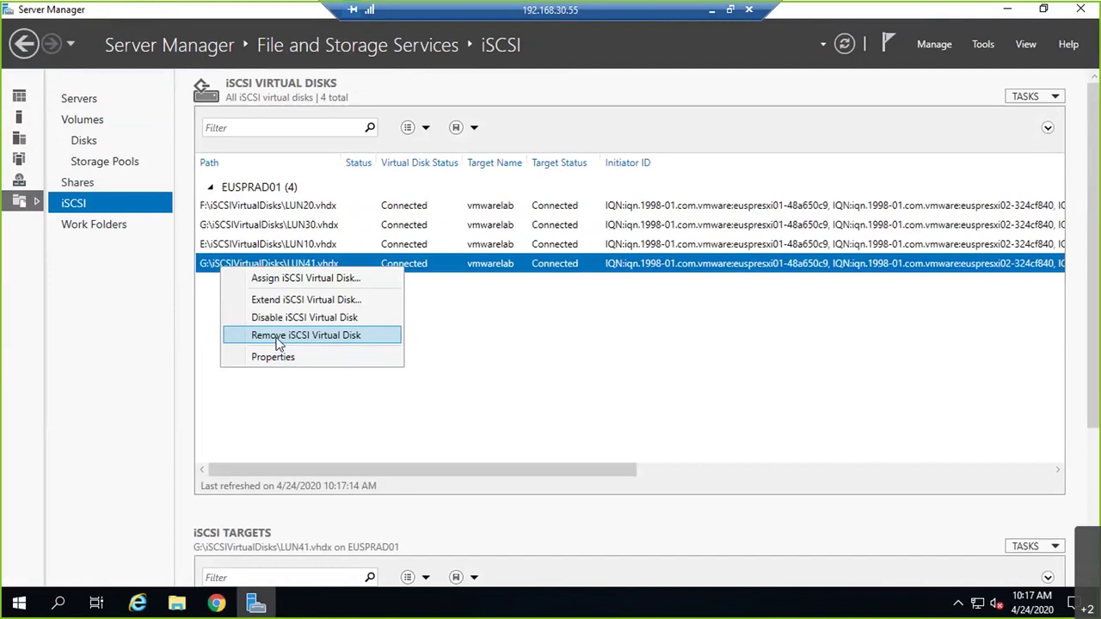
left_click(277, 343)
left_click(409, 315)
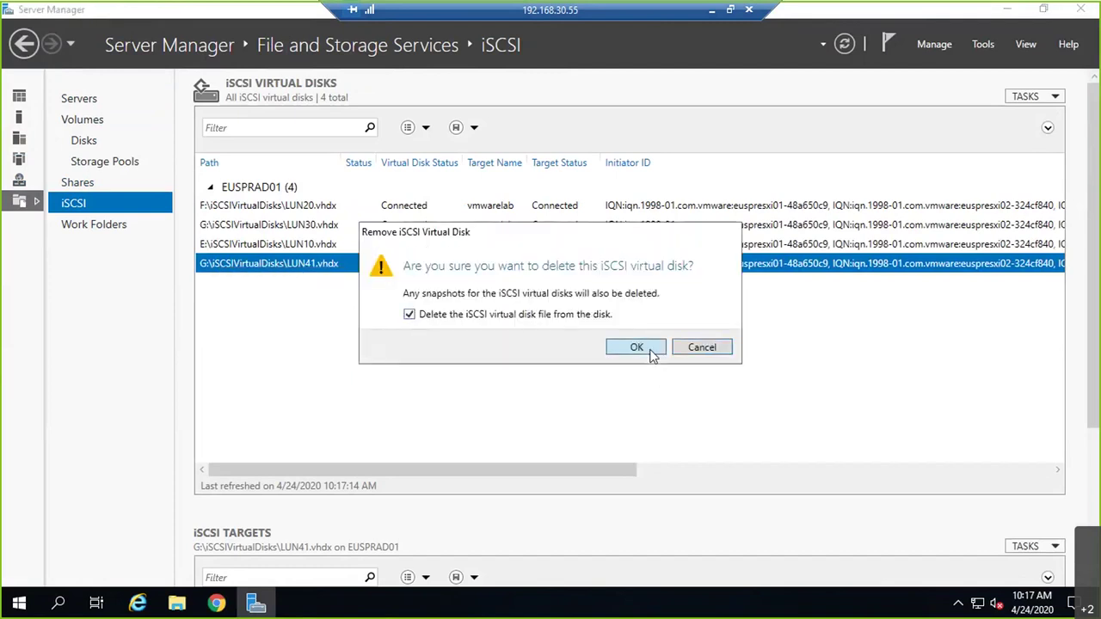
left_click(636, 348)
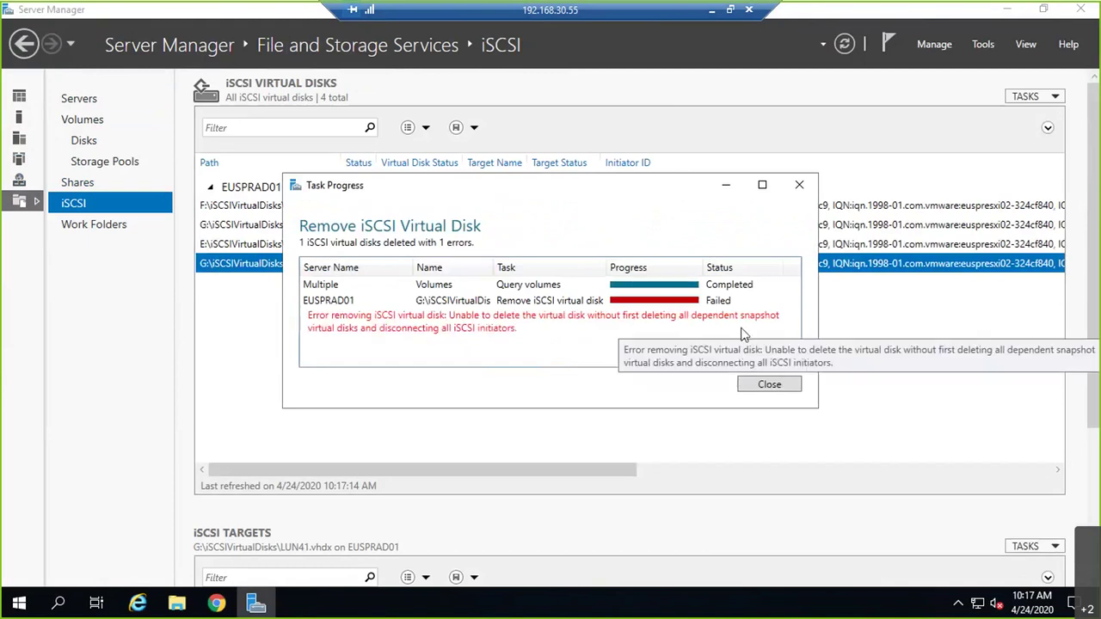
left_click(770, 385)
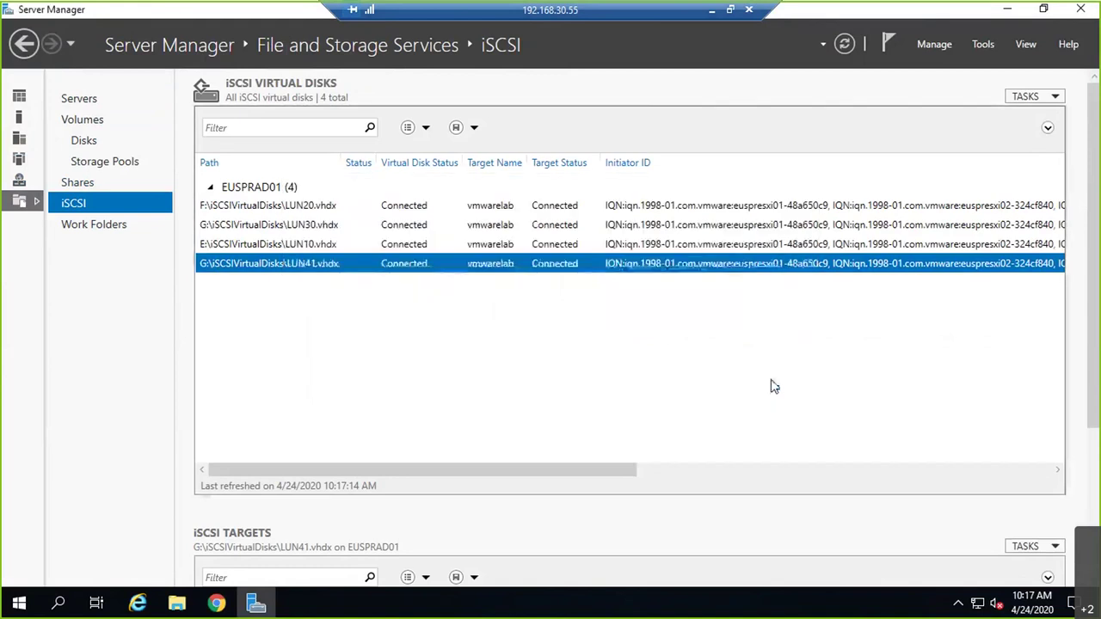
right_click(533, 278)
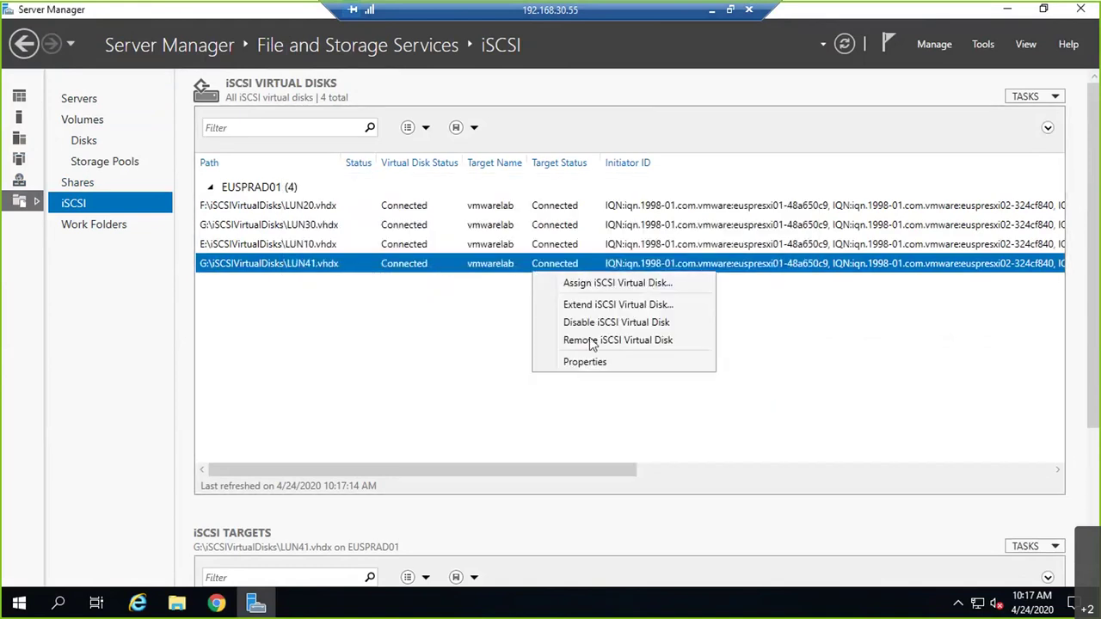
left_click(599, 362)
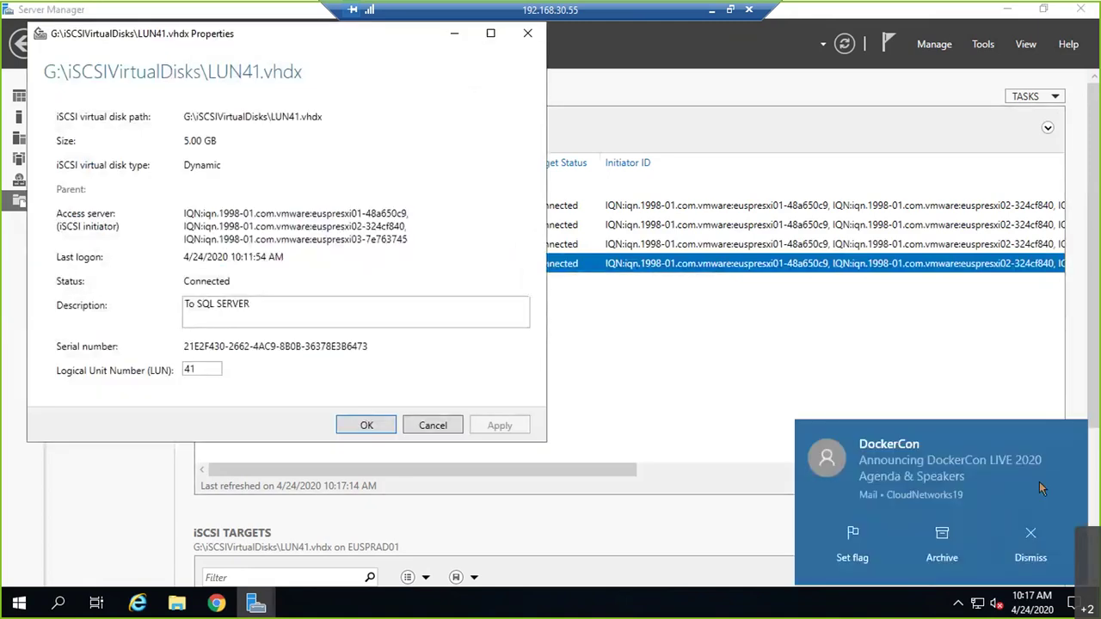
left_click(1036, 554)
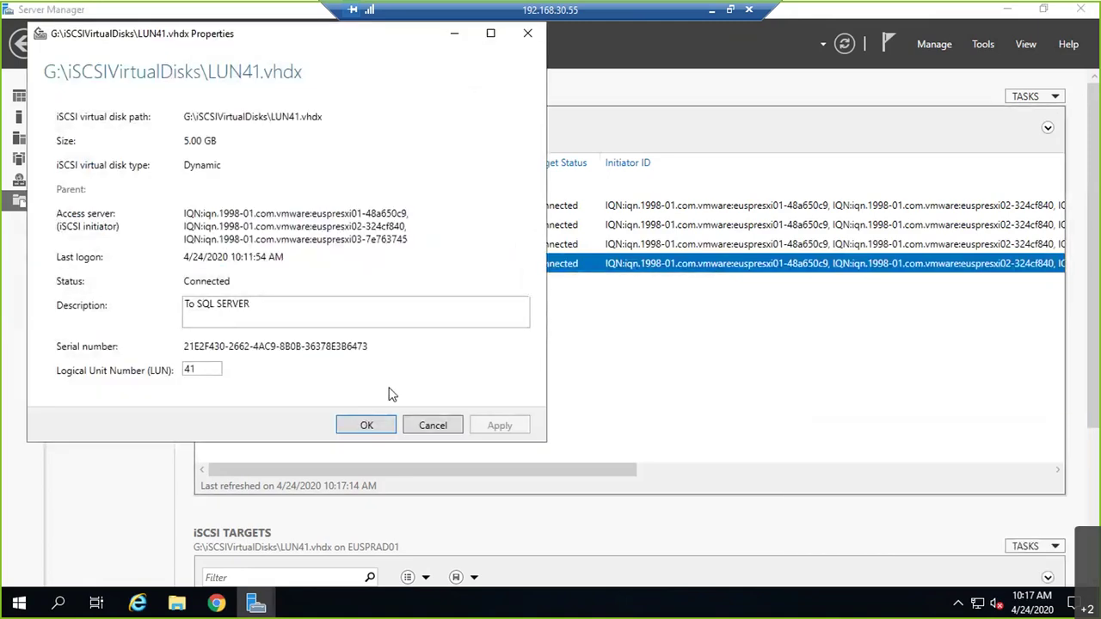
left_click(457, 433)
- Disable the LUN41 iSCSI virtual disk, remove it while keeping its file, and close Server Manager
right_click(442, 264)
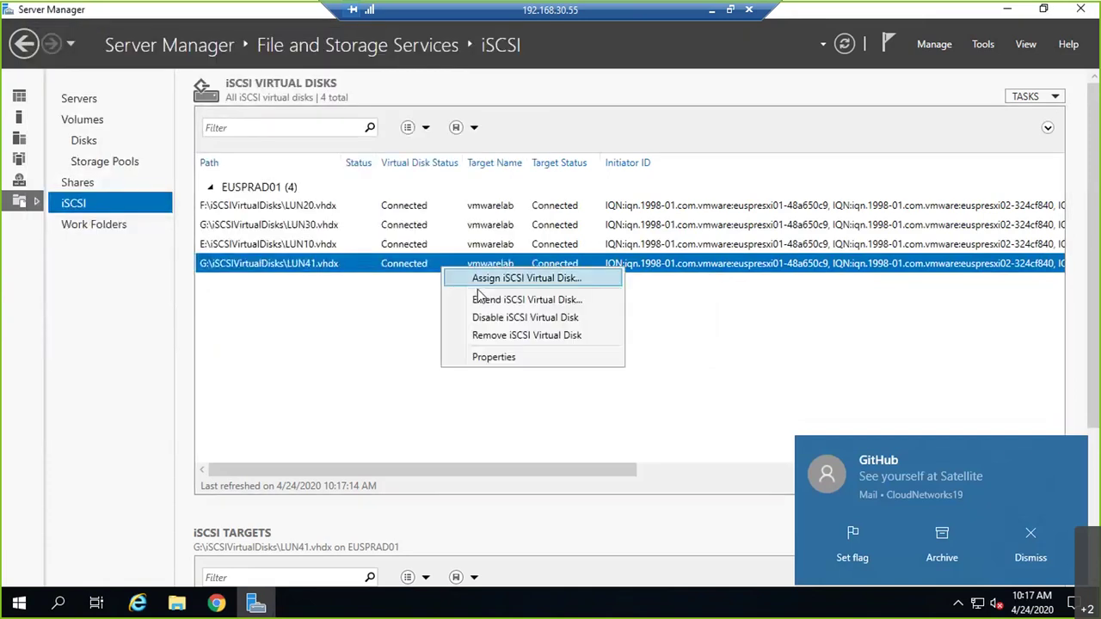
left_click(503, 317)
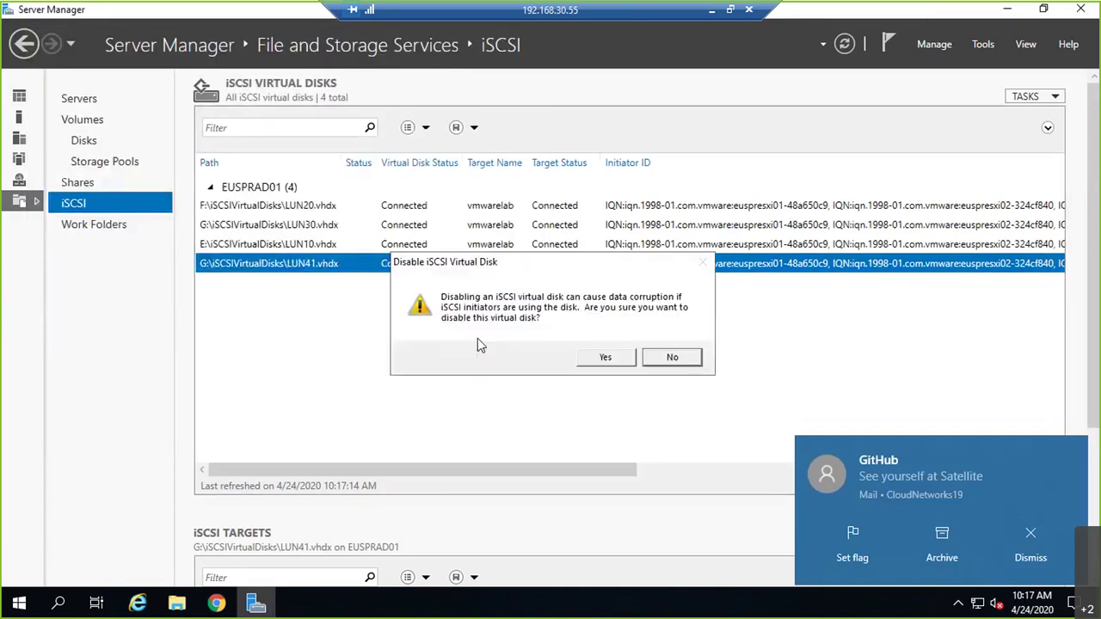
left_click(593, 359)
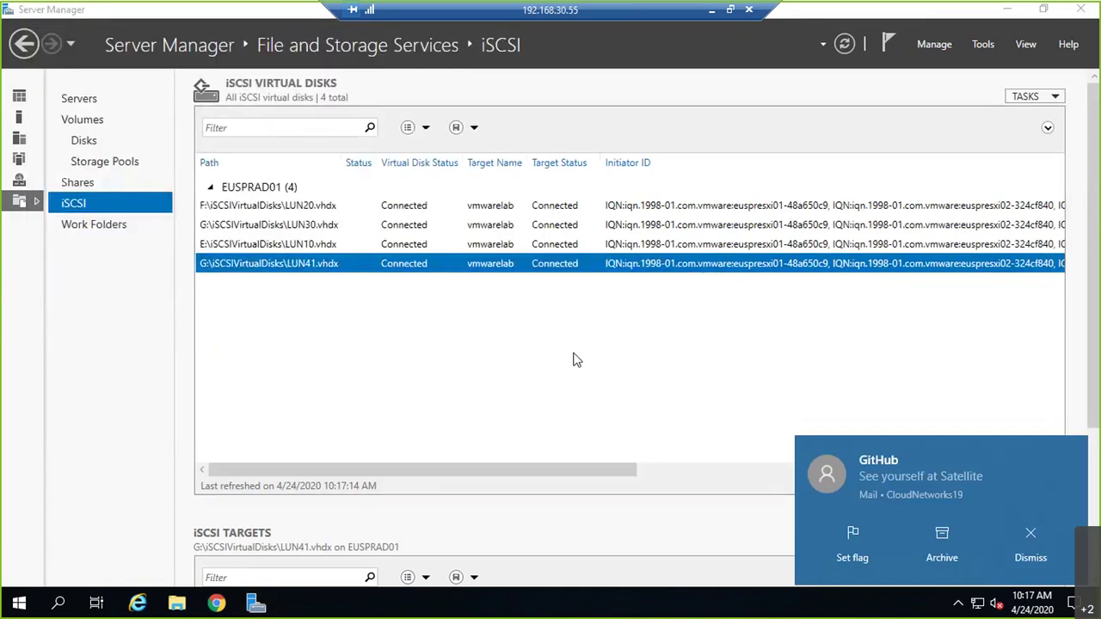
right_click(393, 266)
left_click(472, 336)
left_click(474, 316)
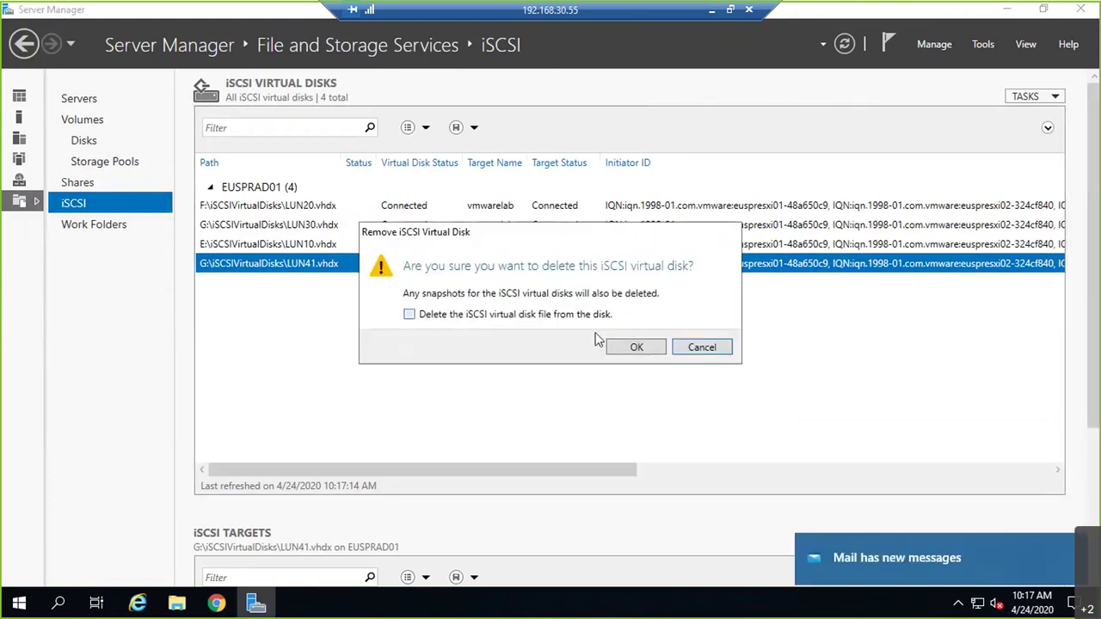
left_click(635, 349)
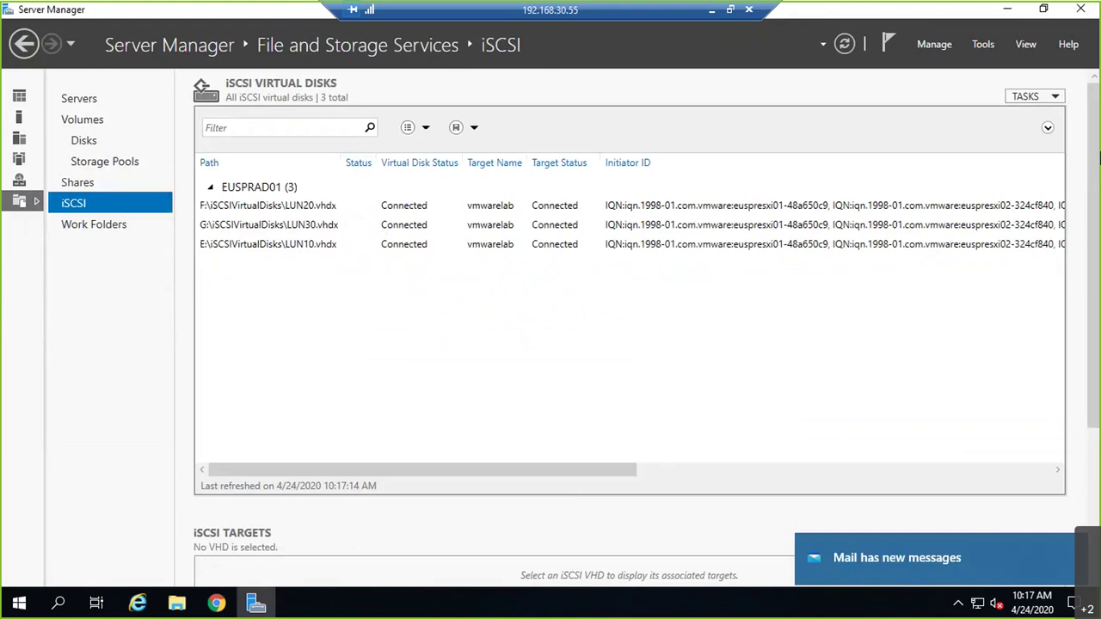
left_click(1082, 15)
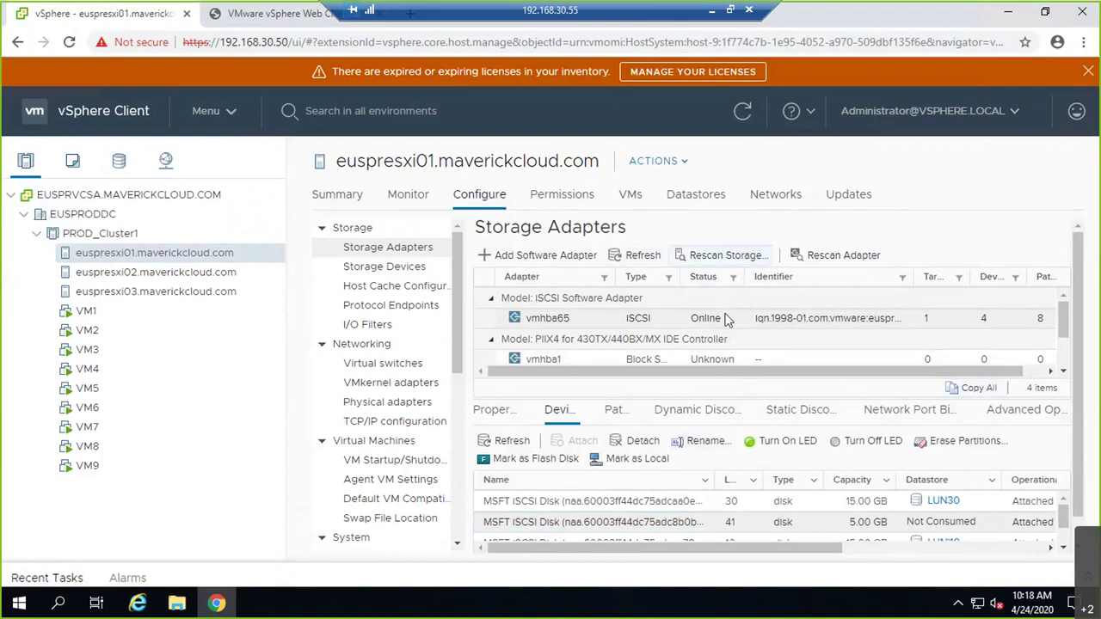
- Rescan esxi01's storage and refresh its adapter device list so LUN 41 drops out
left_click(723, 254)
left_click(732, 422)
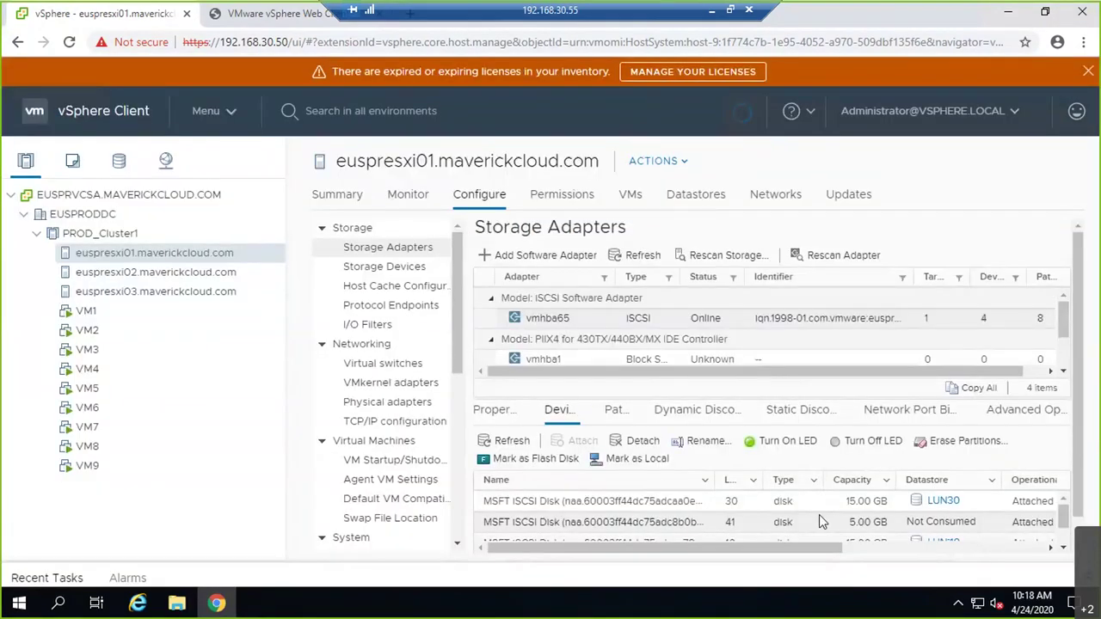
left_click(625, 262)
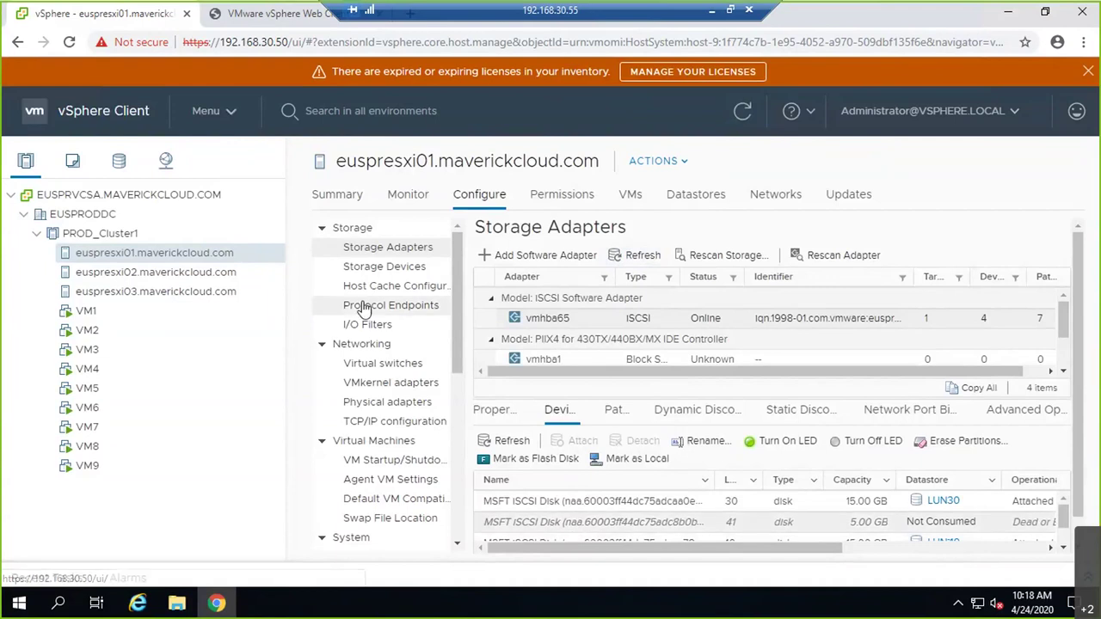
left_click(392, 267)
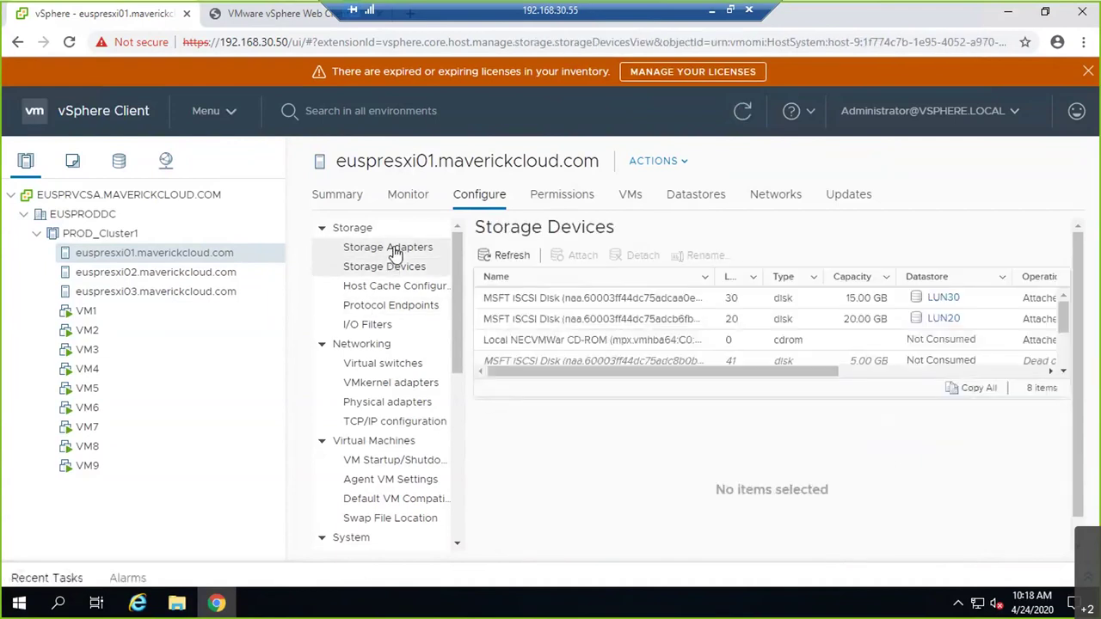
left_click(389, 249)
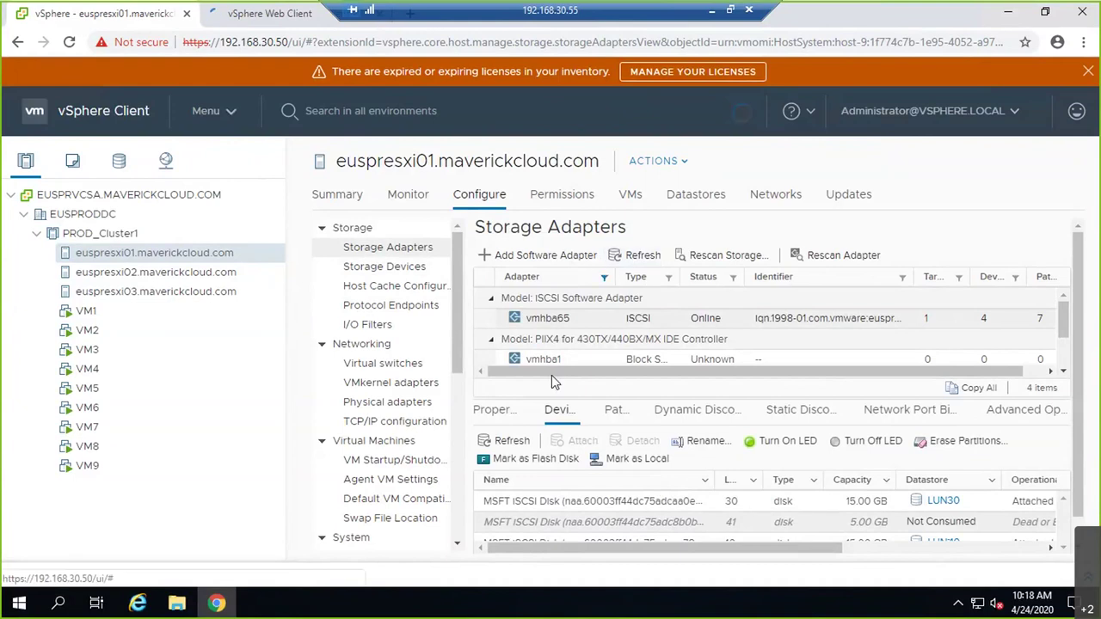
- Look at esxi02's storage adapters, then show PROD_Cluster1's vSphere DRS configuration
left_click(138, 271)
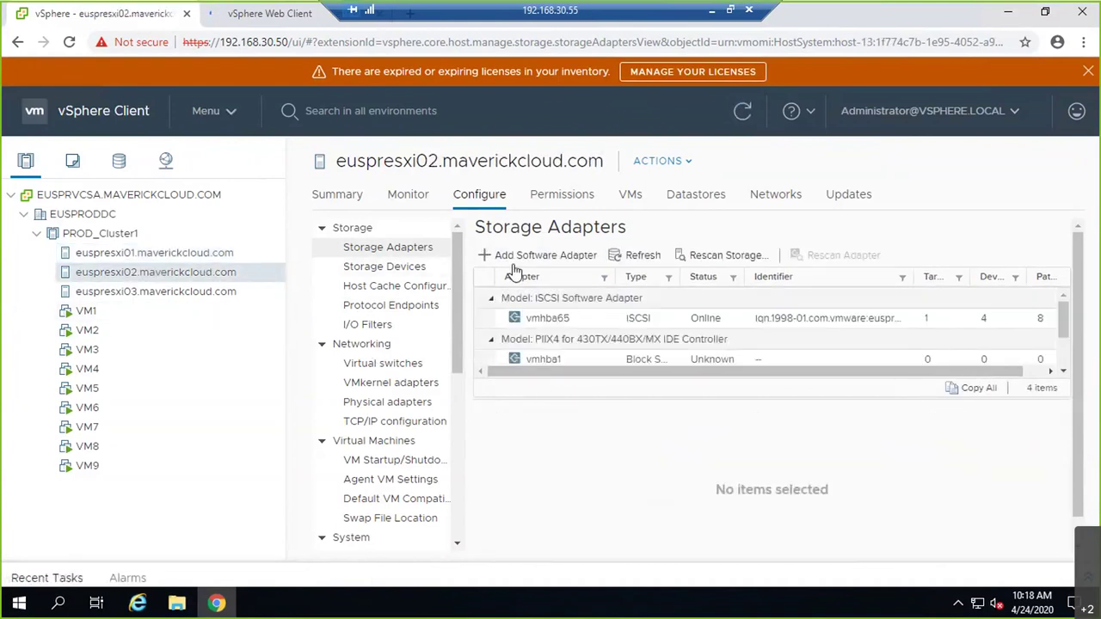
left_click(275, 21)
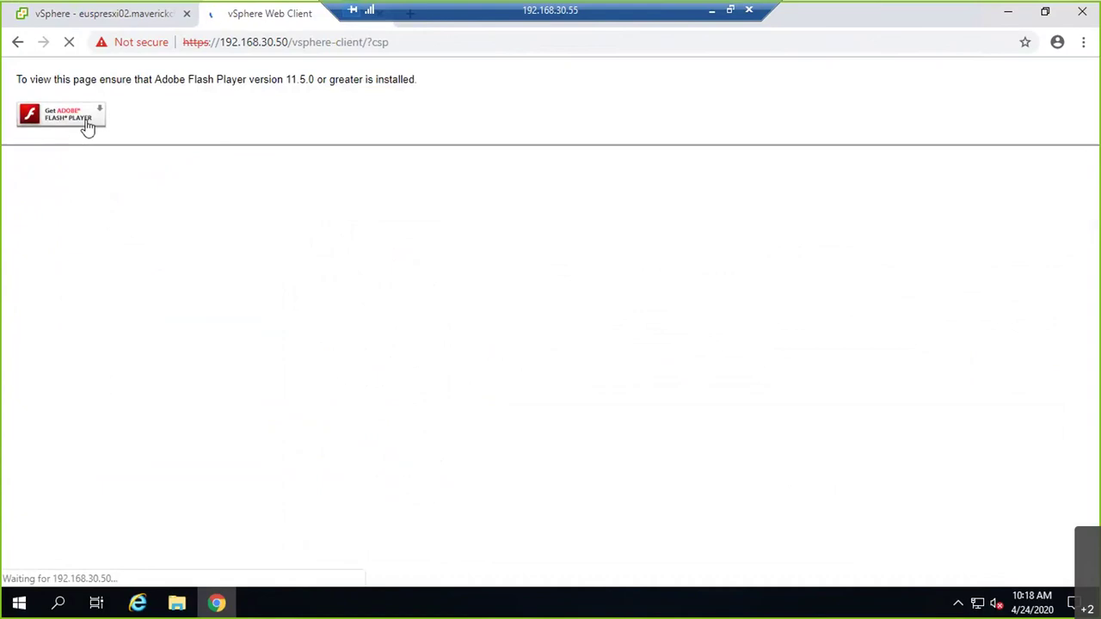
left_click(95, 13)
left_click(112, 233)
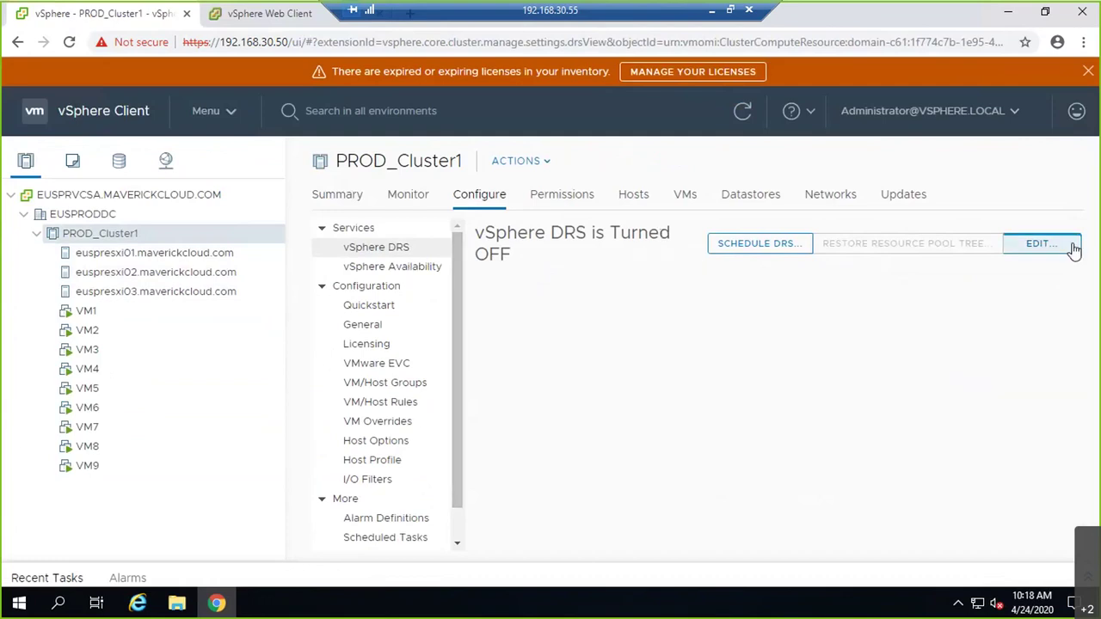
- Turn on vSphere DRS for PROD_Cluster1 in Fully Automated mode, review its option tabs, and save
left_click(1040, 244)
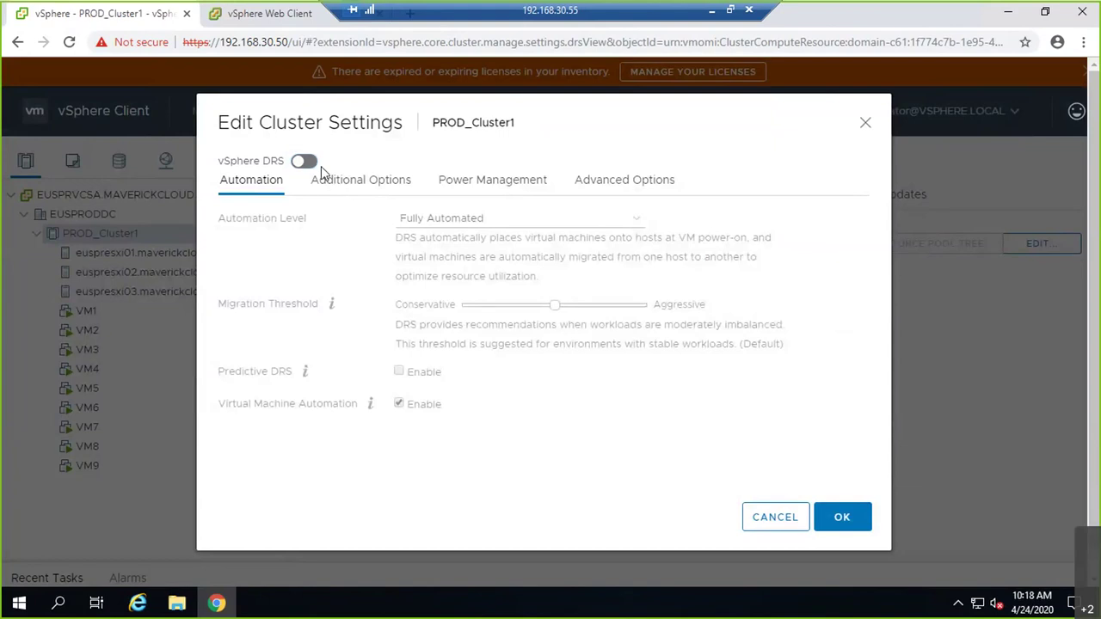
left_click(304, 163)
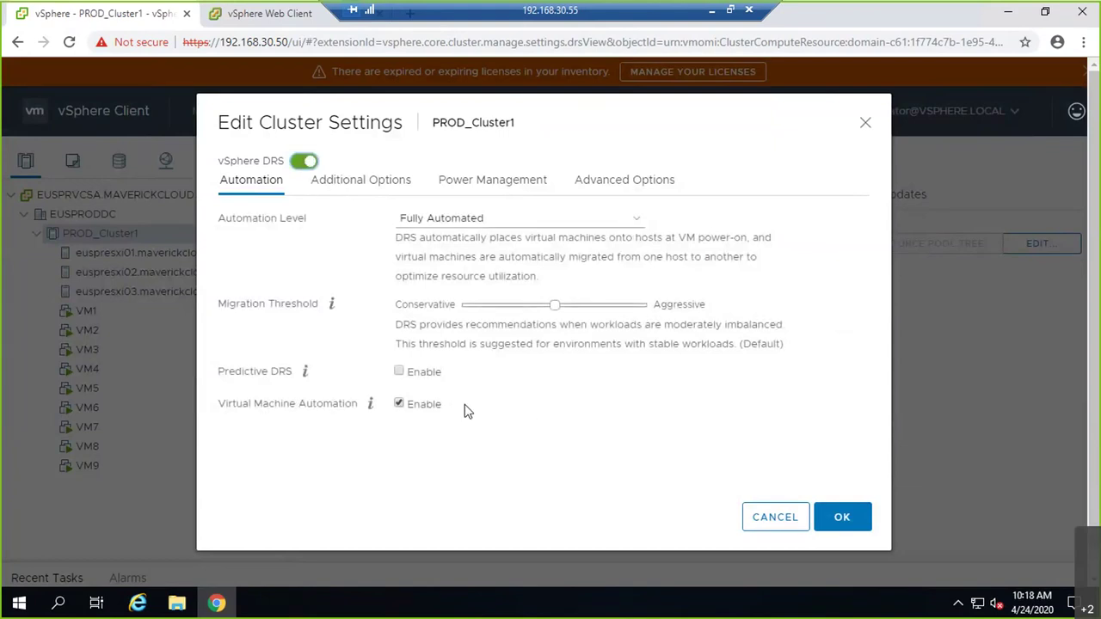
left_click(398, 403)
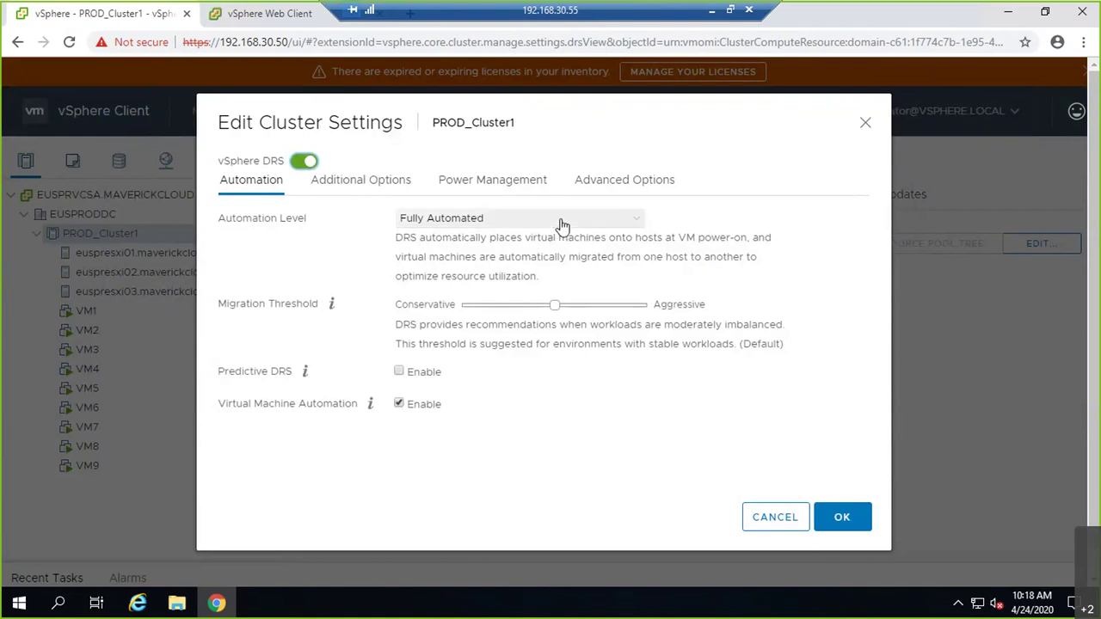
left_click(414, 187)
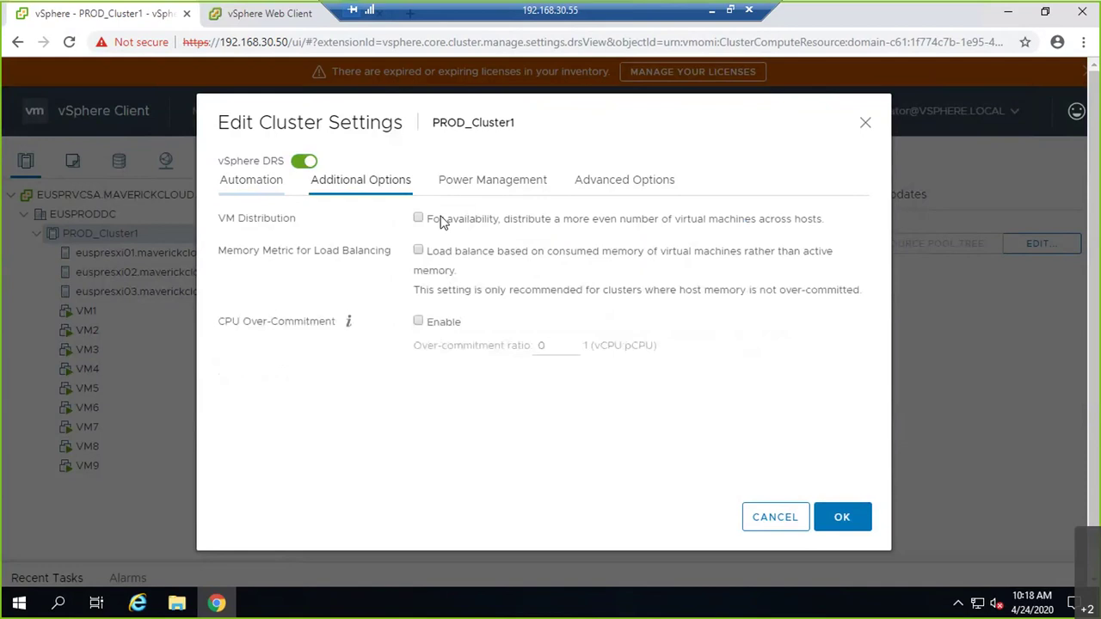
left_click(454, 184)
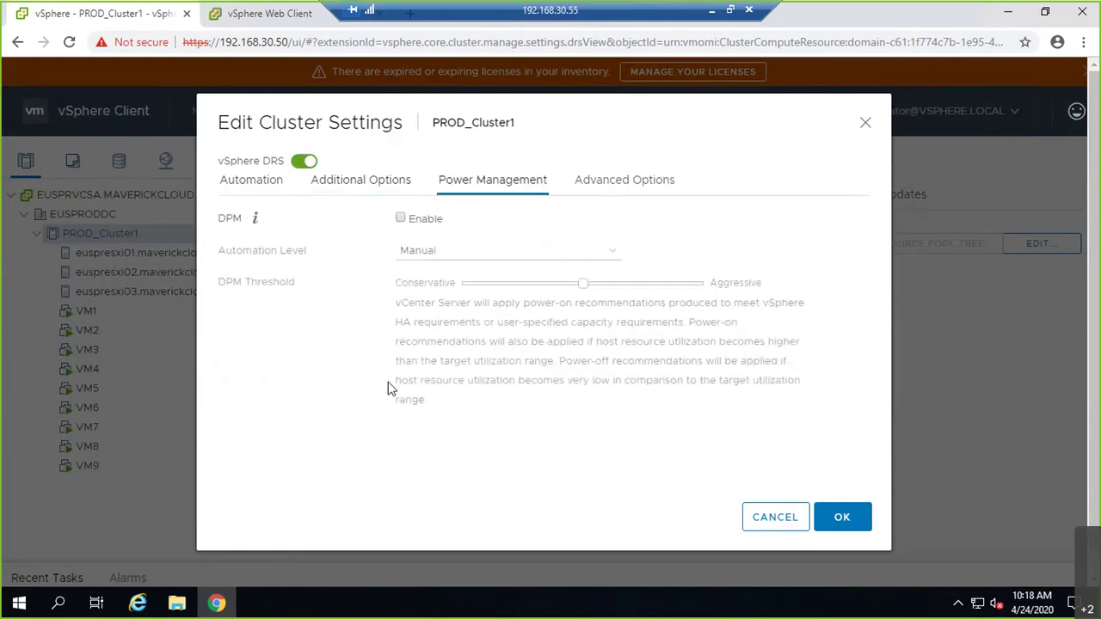
left_click(614, 181)
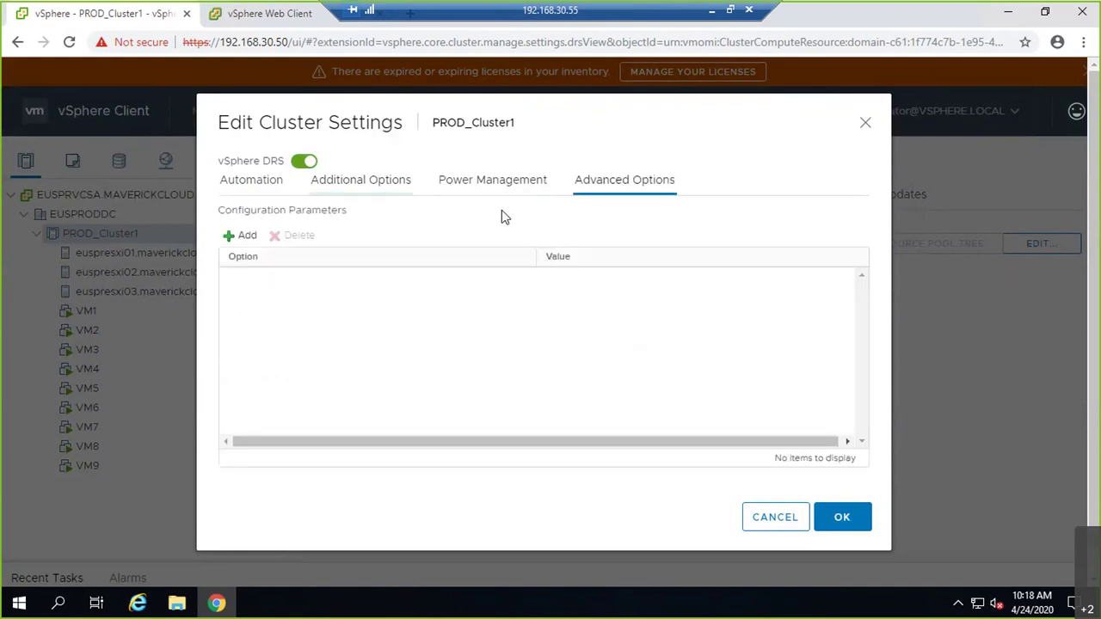
left_click(268, 183)
left_click(855, 520)
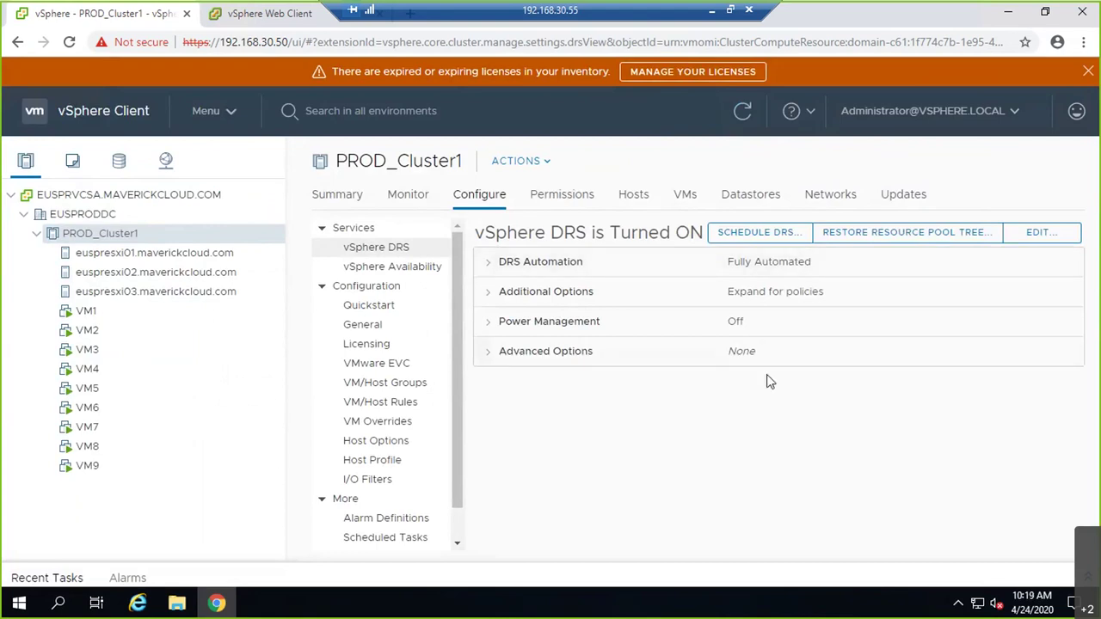
- Check Recent Tasks, then return to esxi01's Storage Adapters page
left_click(33, 576)
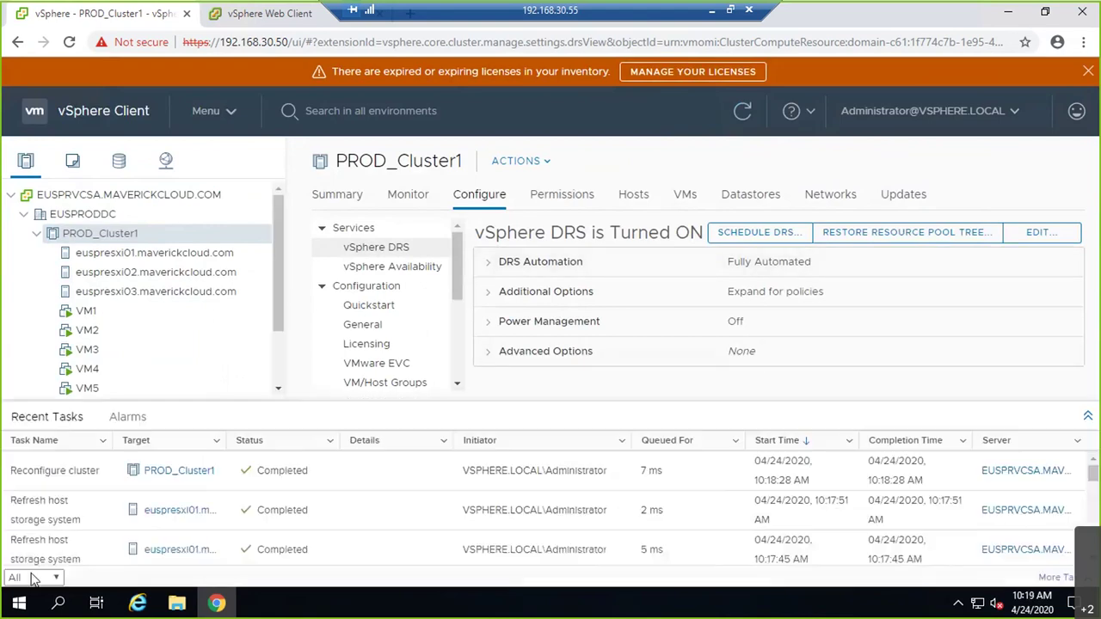
left_click(1088, 416)
left_click(228, 256)
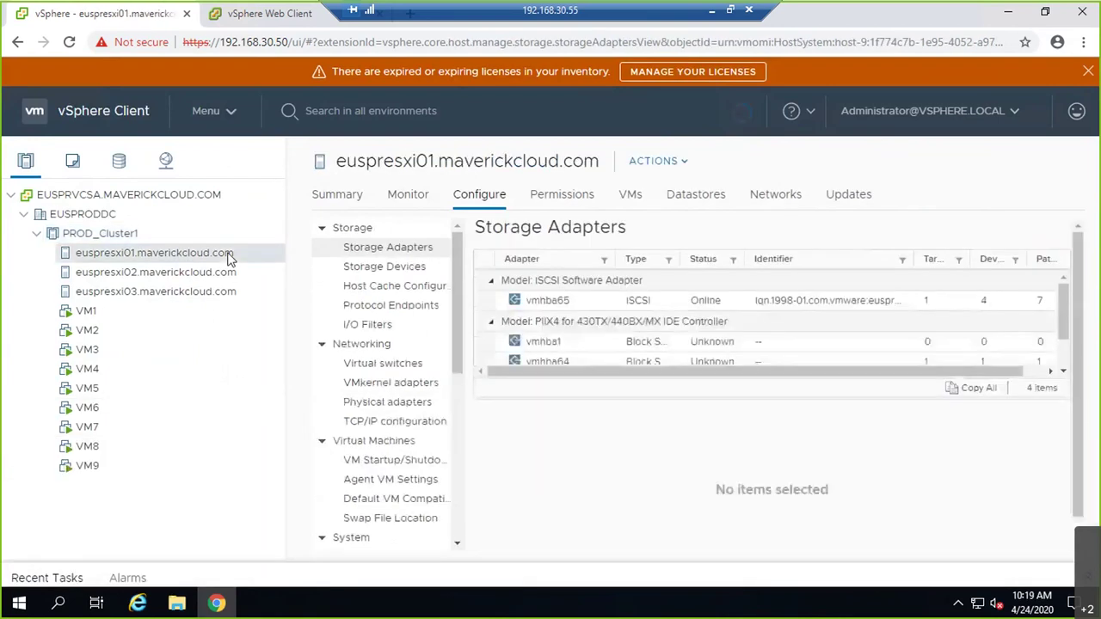
- Expand vSwitch0 on euspresxi01 and review its security, traffic shaping and teaming/failover settings without changes
left_click(404, 366)
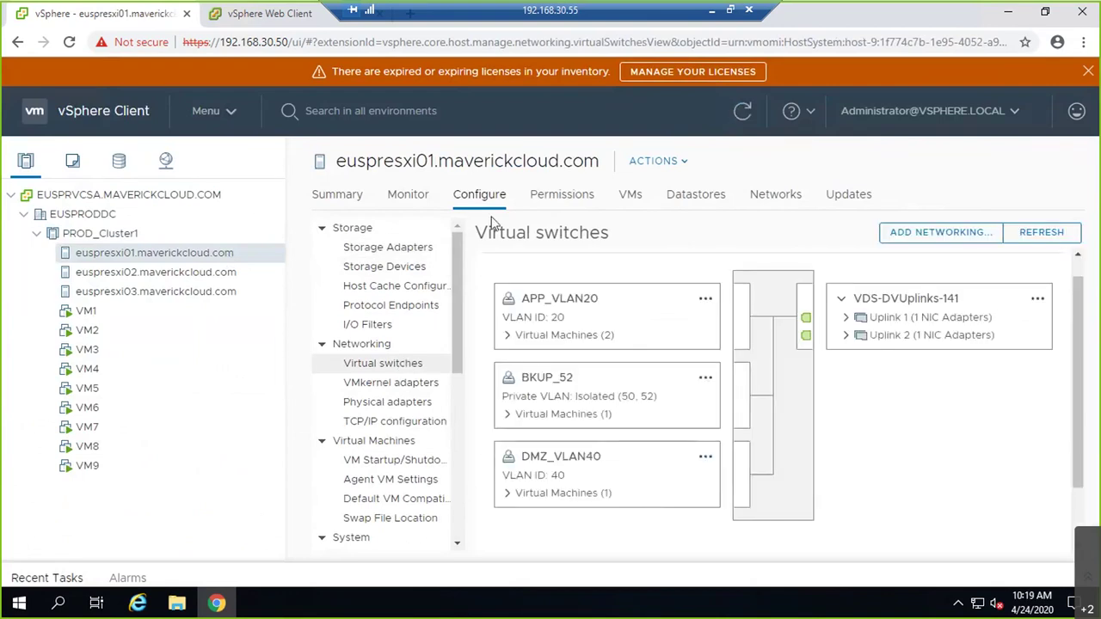
left_click(485, 260)
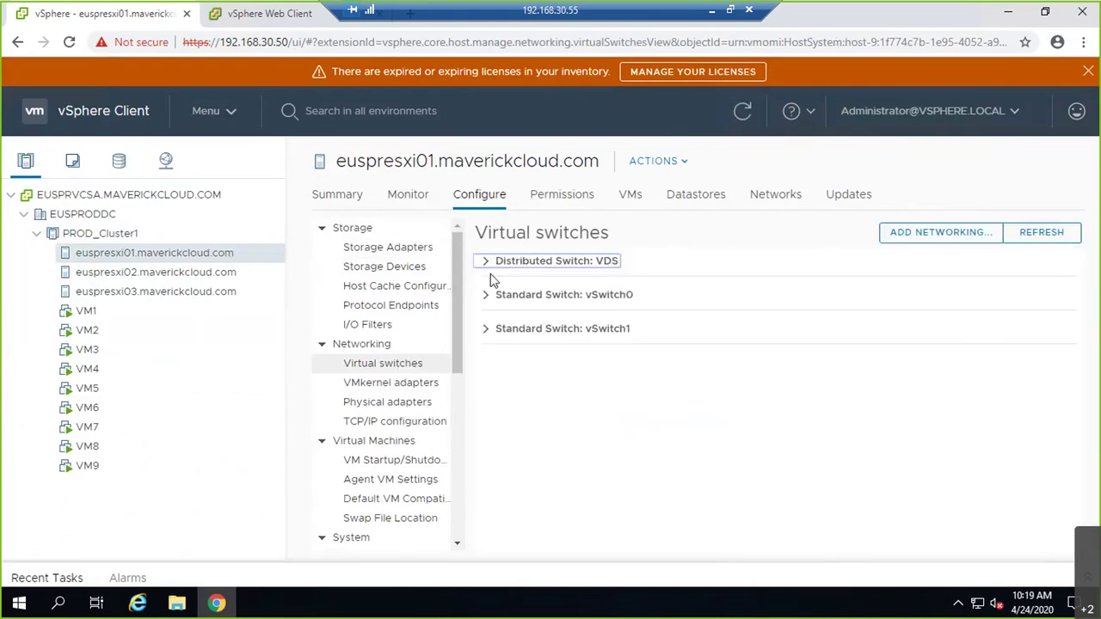
left_click(485, 296)
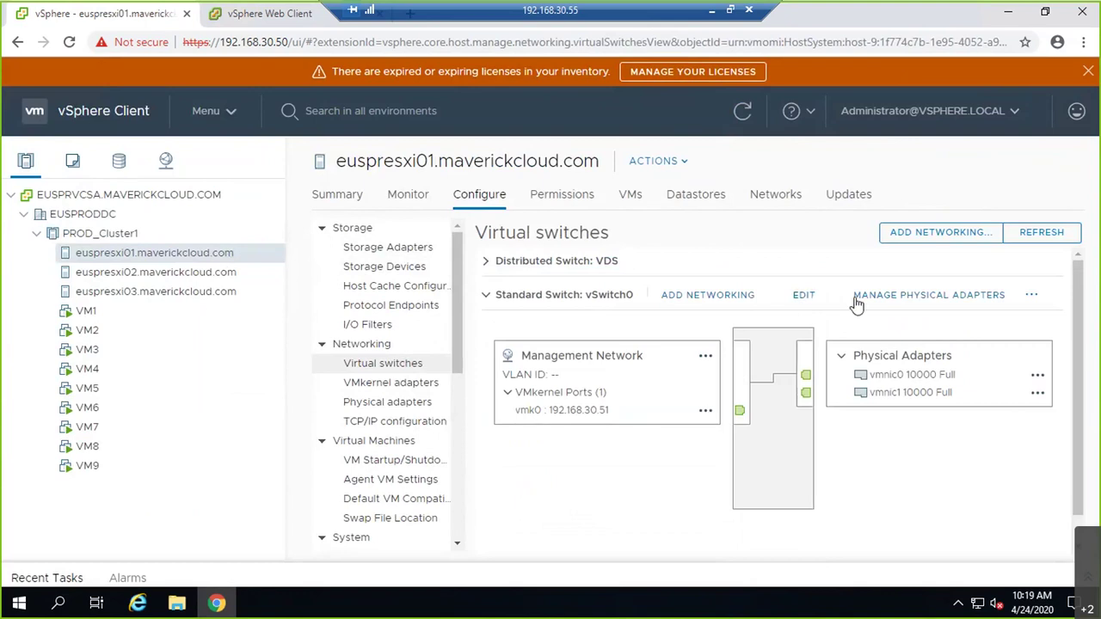
left_click(572, 355)
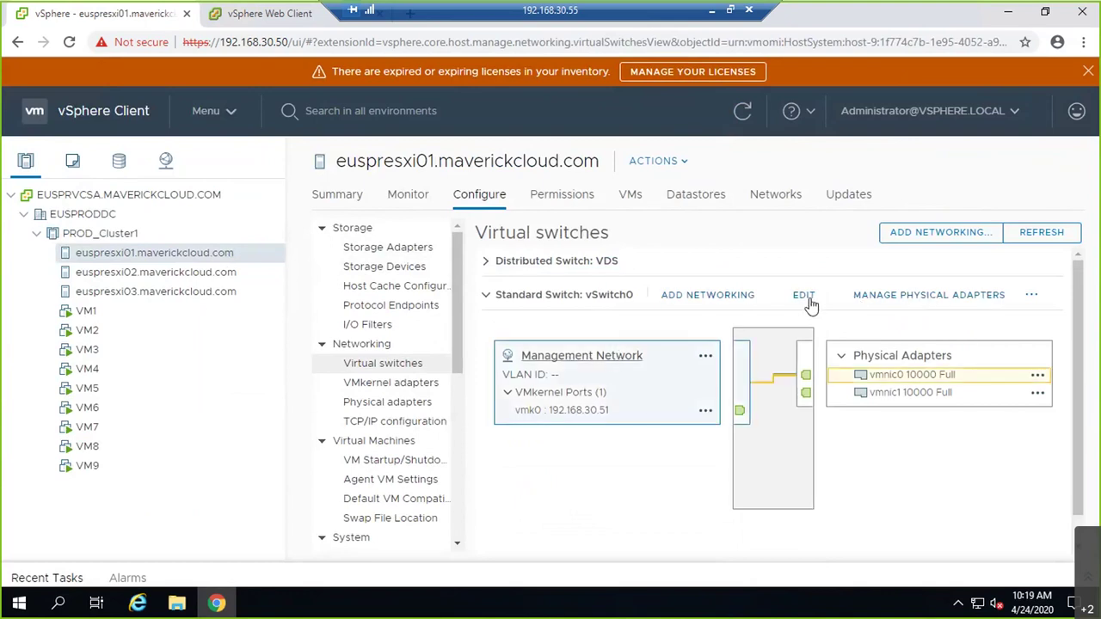
left_click(803, 296)
left_click(253, 148)
left_click(257, 165)
left_click(259, 189)
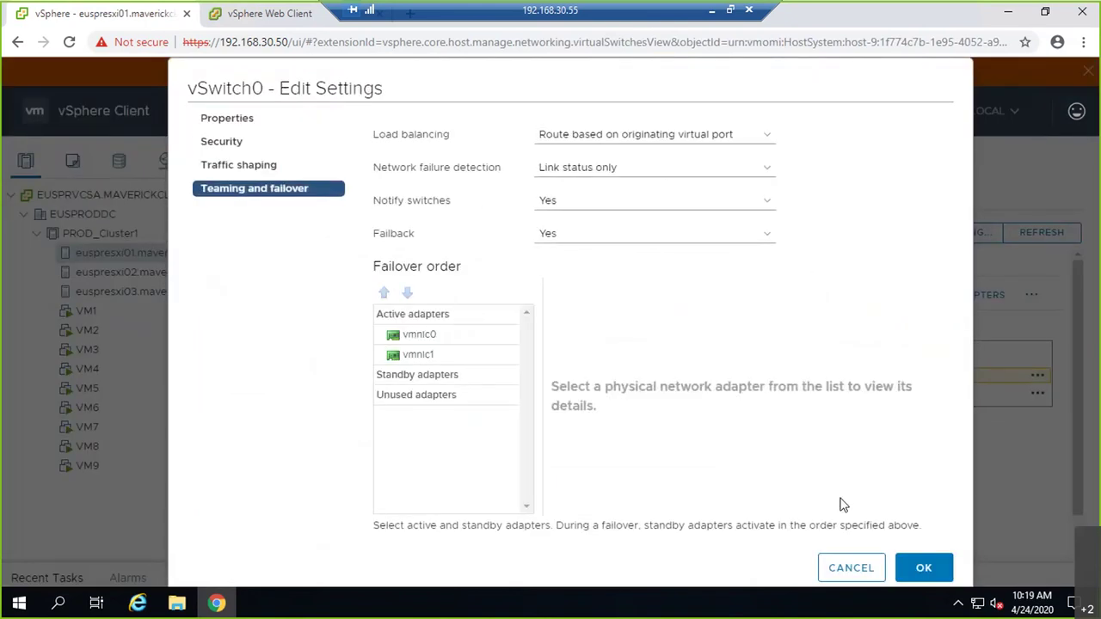
key("Escape")
- Review vSwitch0's settings summary and policies, then list esxi01's VMkernel adapters and select vmk0
left_click(1039, 297)
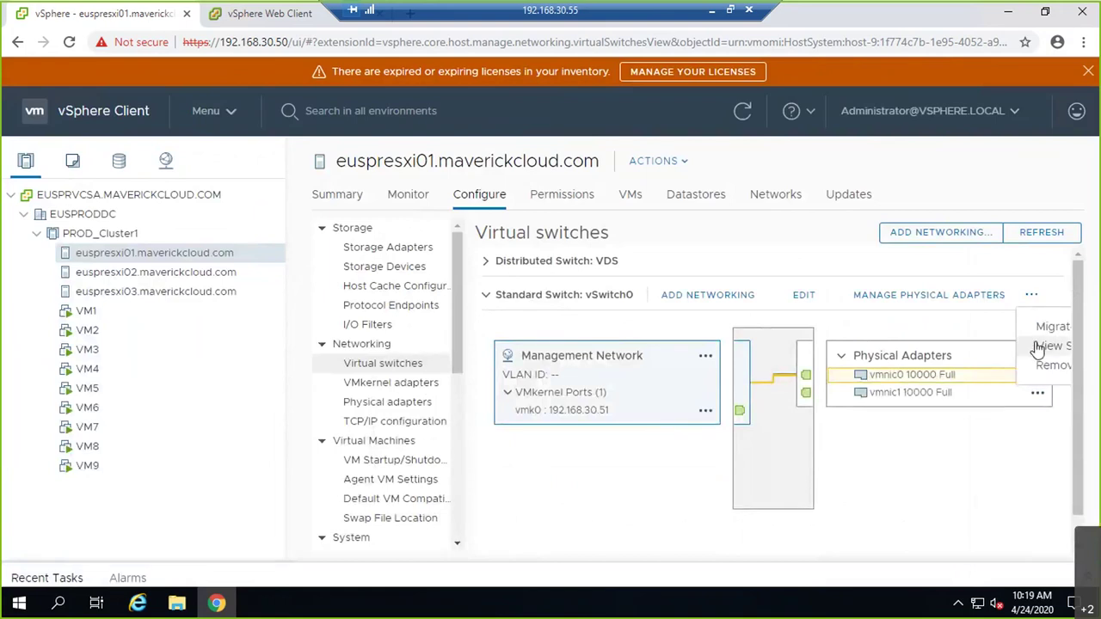
left_click(1042, 345)
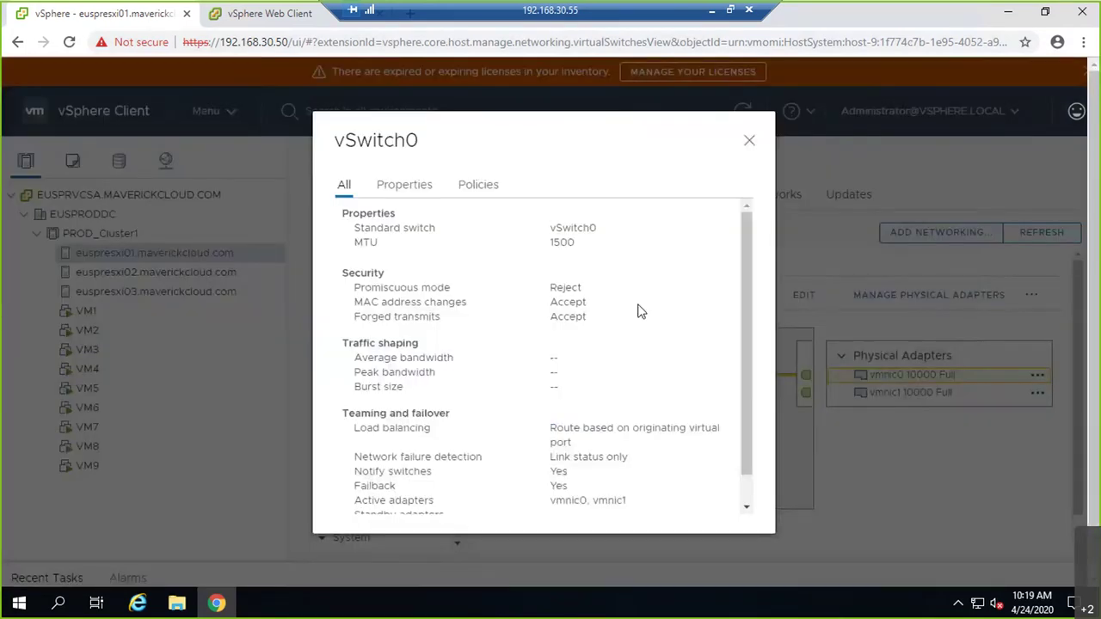
scroll(636, 318, "down", 1)
left_click(401, 175)
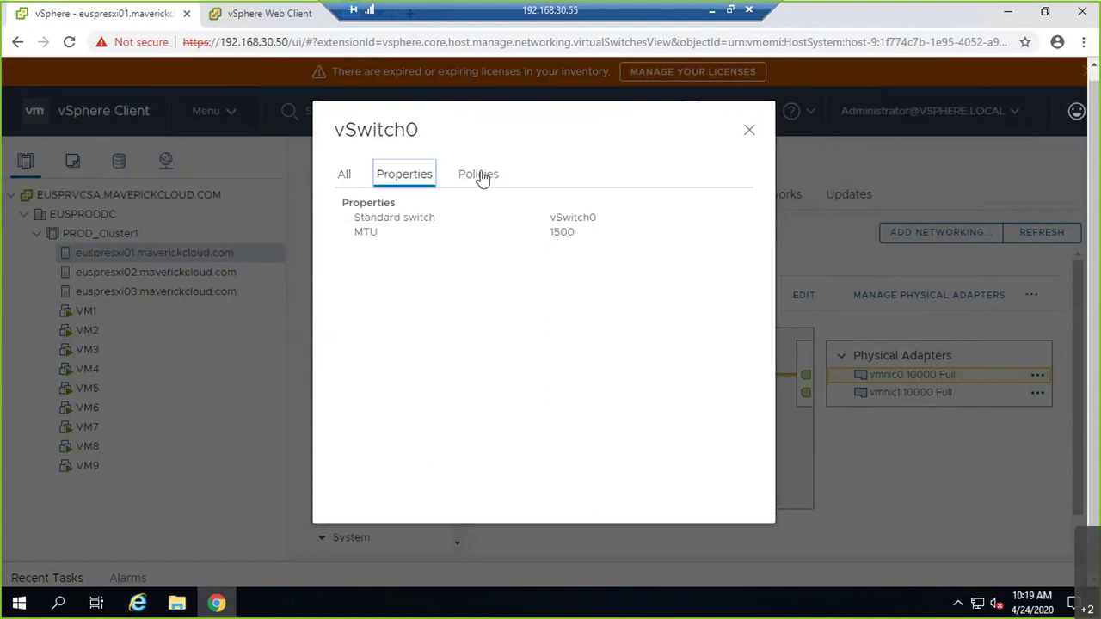
left_click(478, 175)
key("Escape")
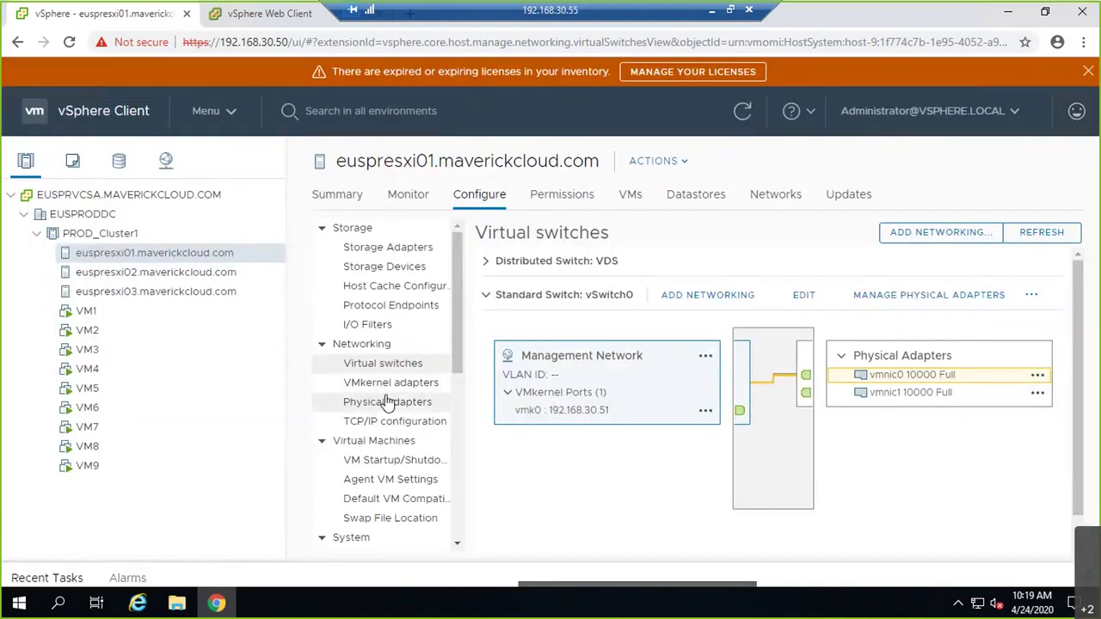
left_click(421, 384)
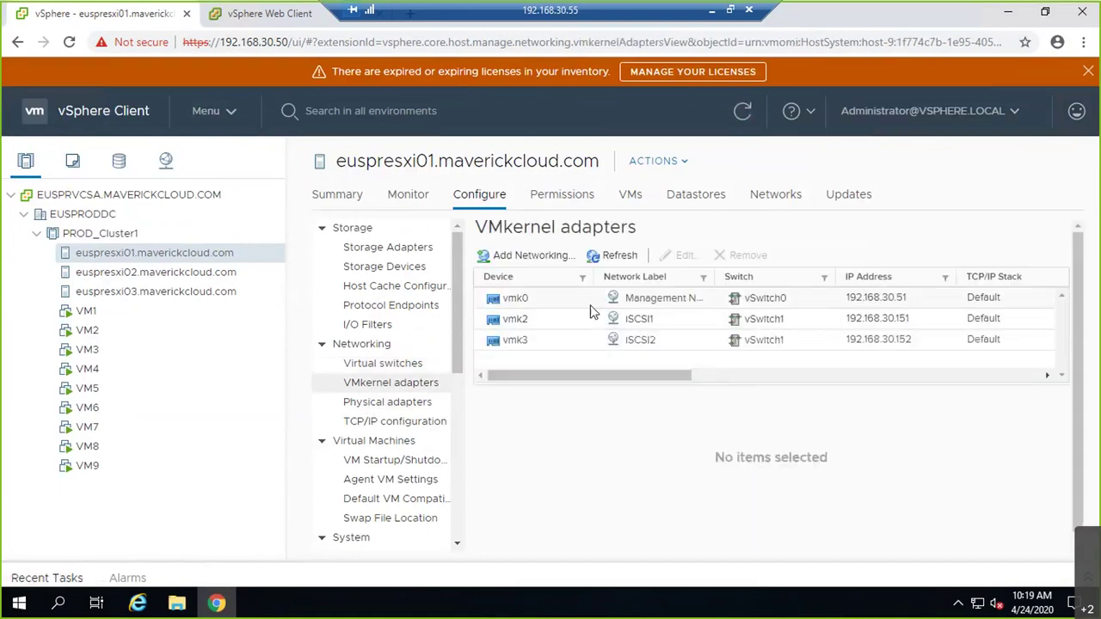
left_click(591, 301)
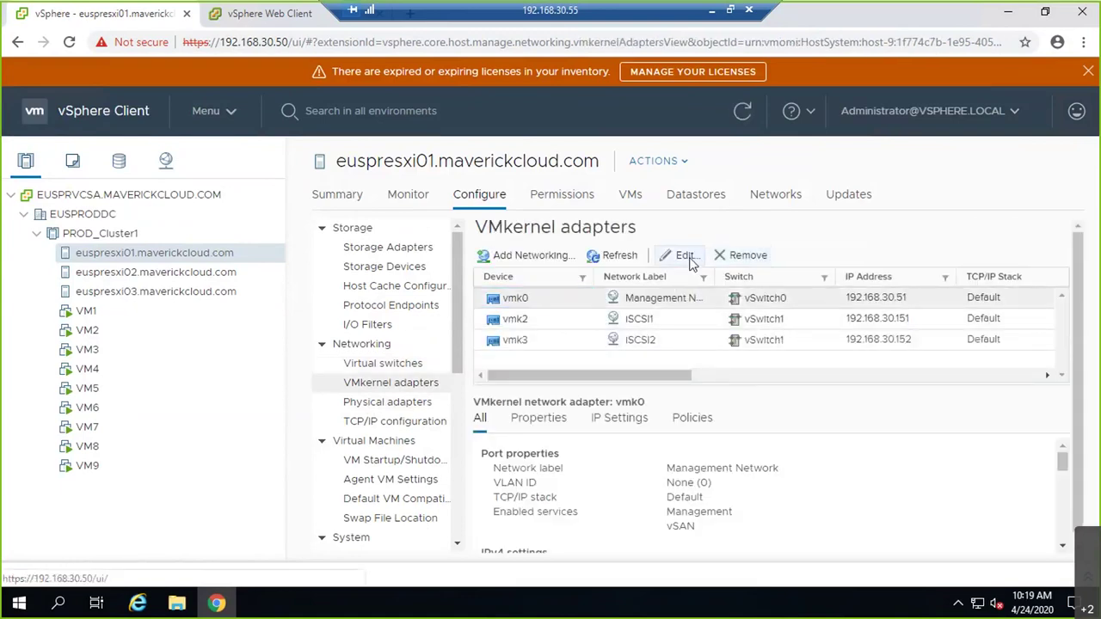
- Uncheck the vSAN service on euspresxi01's vmk0 adapter and save
left_click(685, 255)
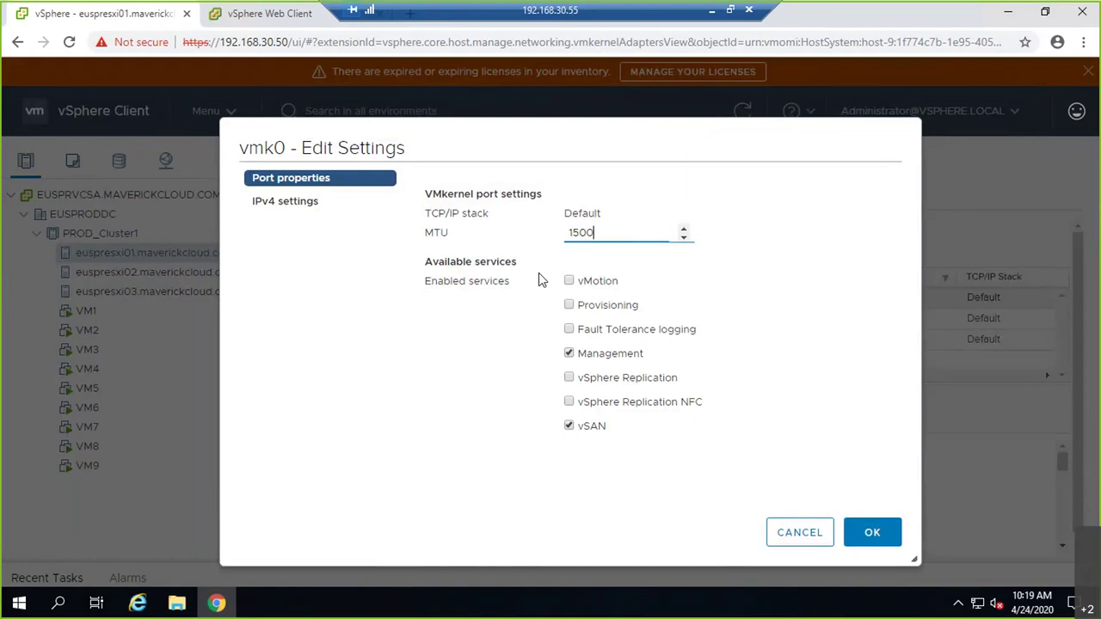
left_click(568, 425)
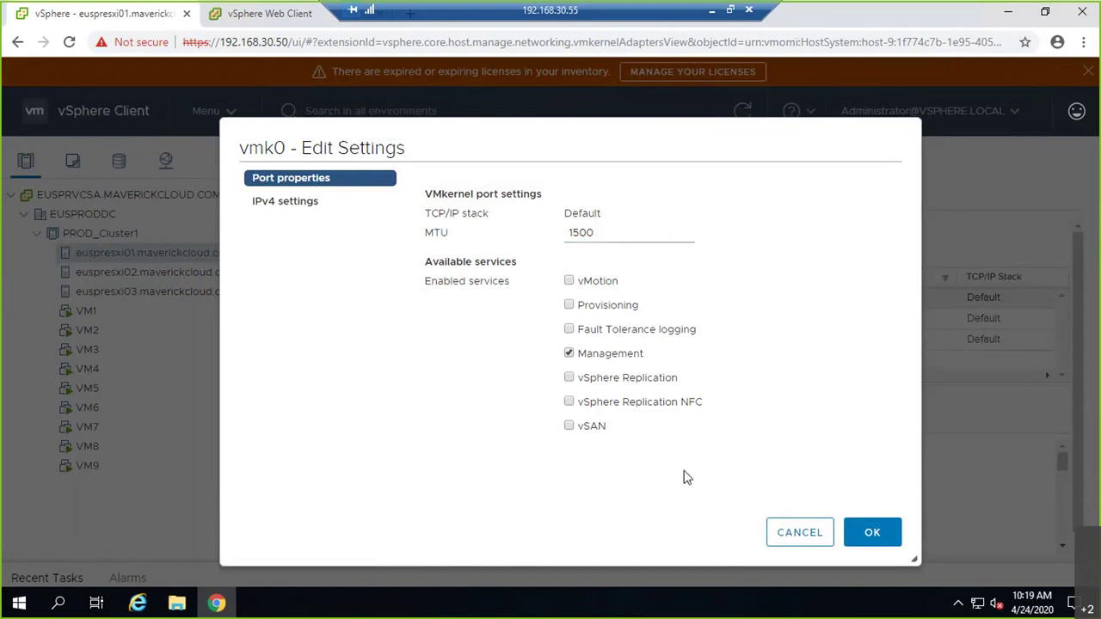
left_click(866, 534)
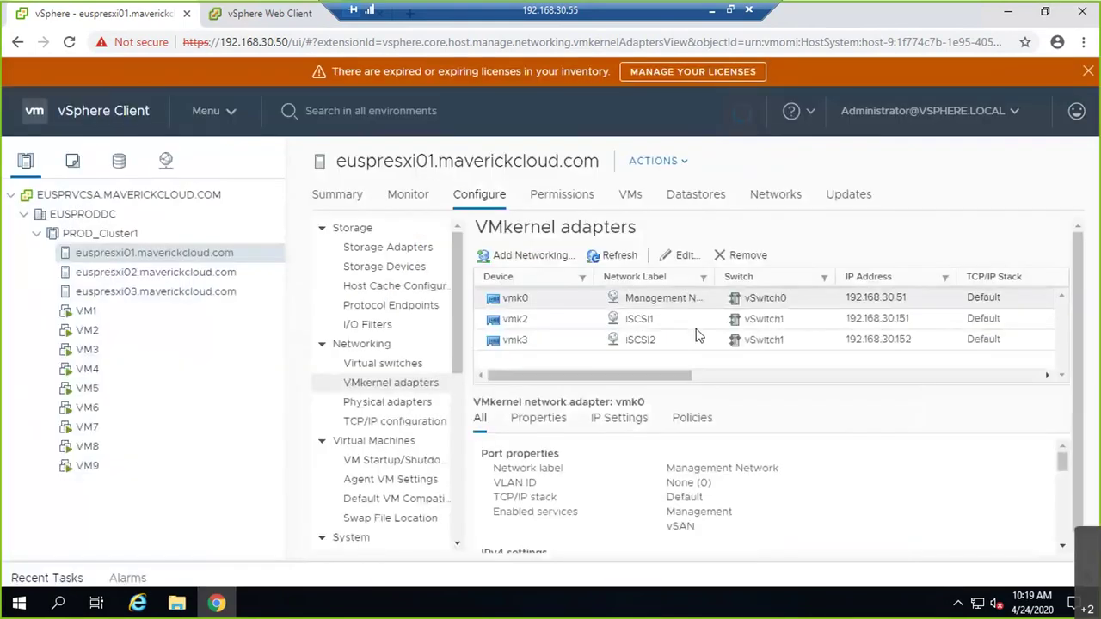
- Uncheck vSAN on euspresxi02's vmk0 adapter as well, then move on to euspresxi03
left_click(146, 272)
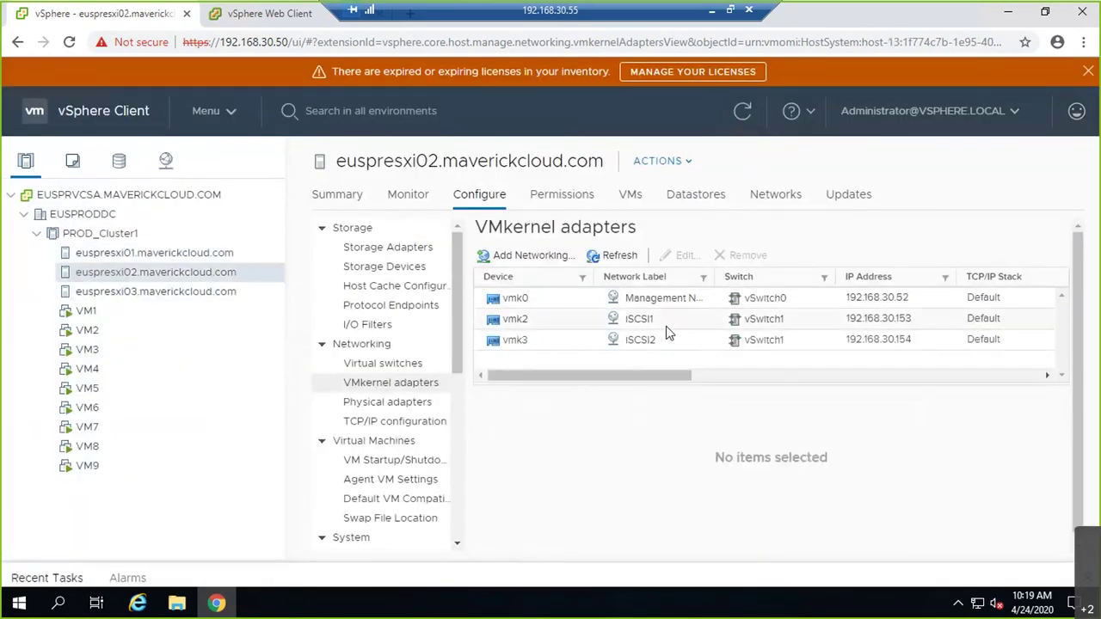
left_click(572, 302)
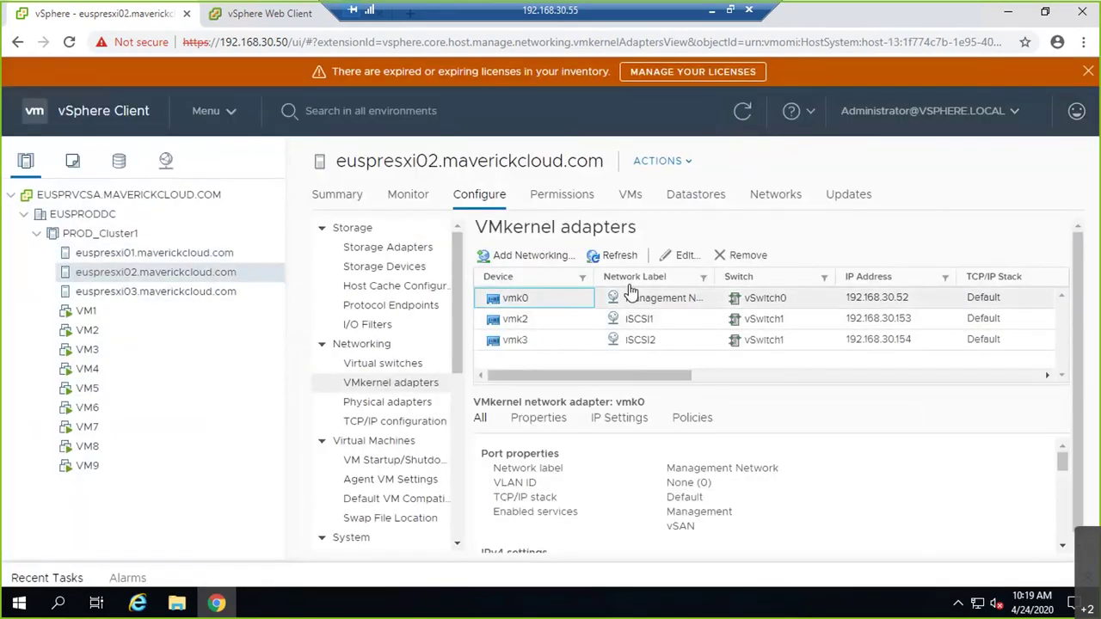
left_click(675, 258)
left_click(568, 425)
left_click(856, 532)
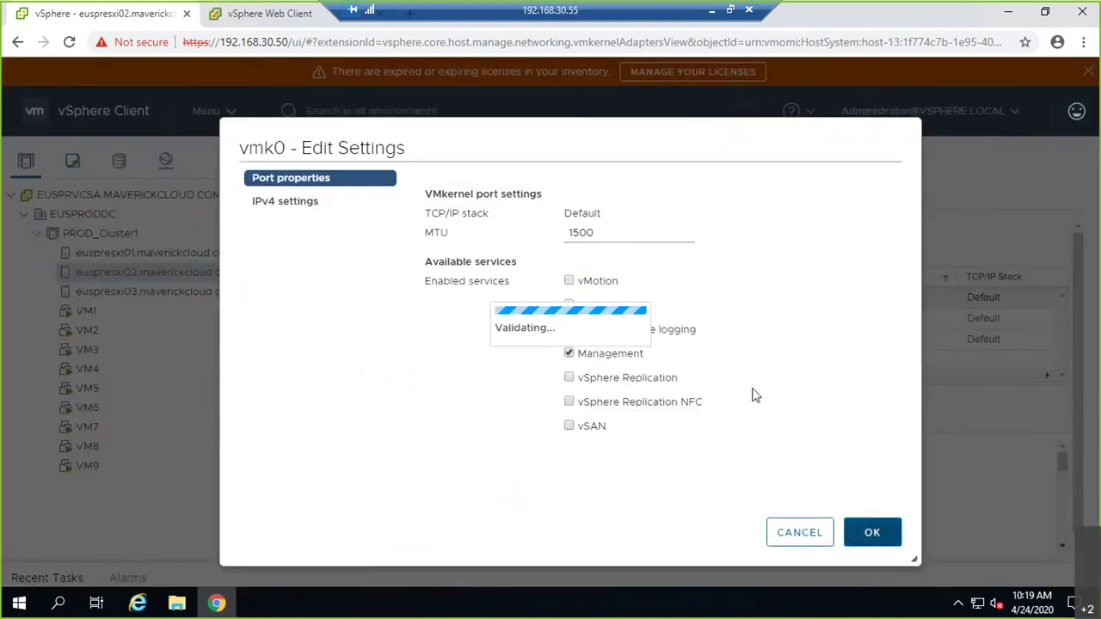
left_click(154, 291)
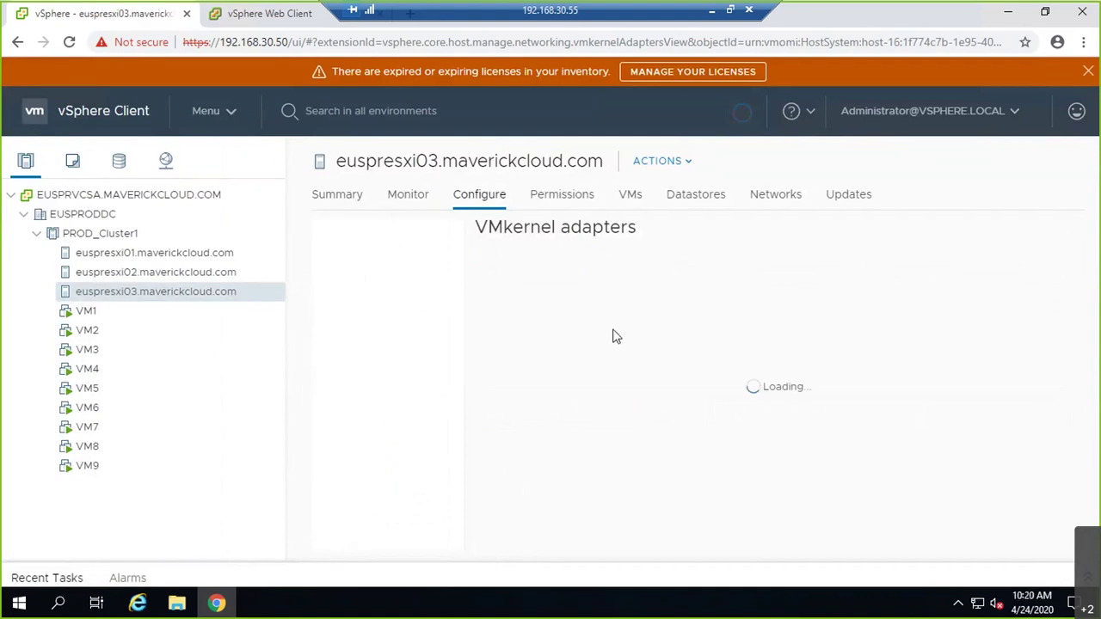
- Turn off vSAN on euspresxi03's vmk0 and verify the task in Recent Tasks
left_click(576, 300)
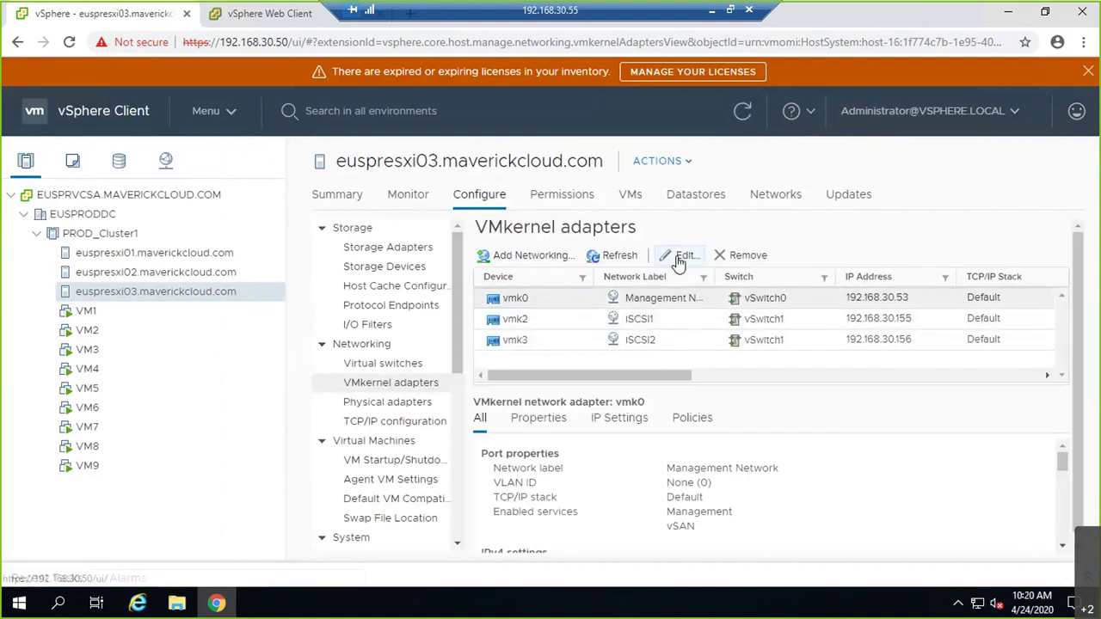
left_click(677, 258)
left_click(568, 426)
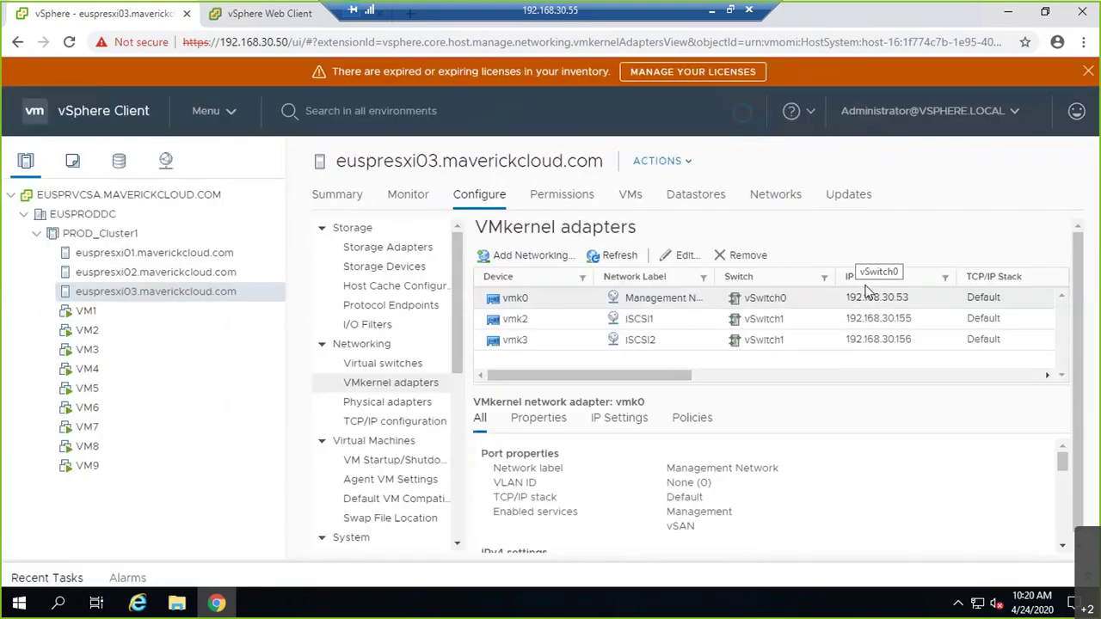
left_click(34, 578)
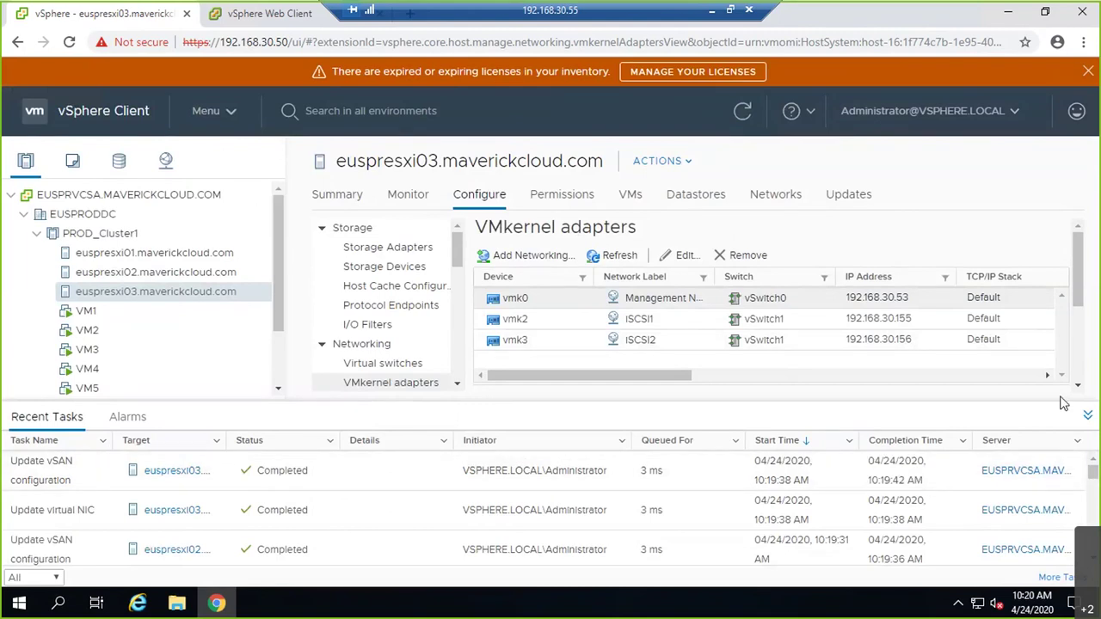
left_click(1087, 416)
- Confirm euspresxi03's vmk2 and vmk3 iSCSI adapters have no services enabled
left_click(597, 319)
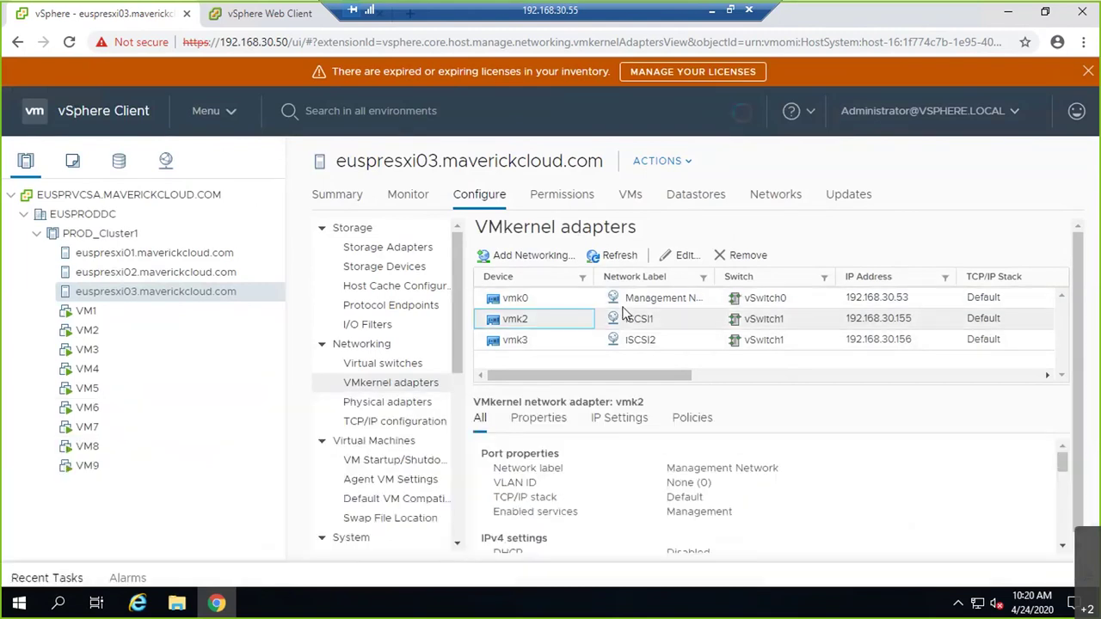
left_click(684, 256)
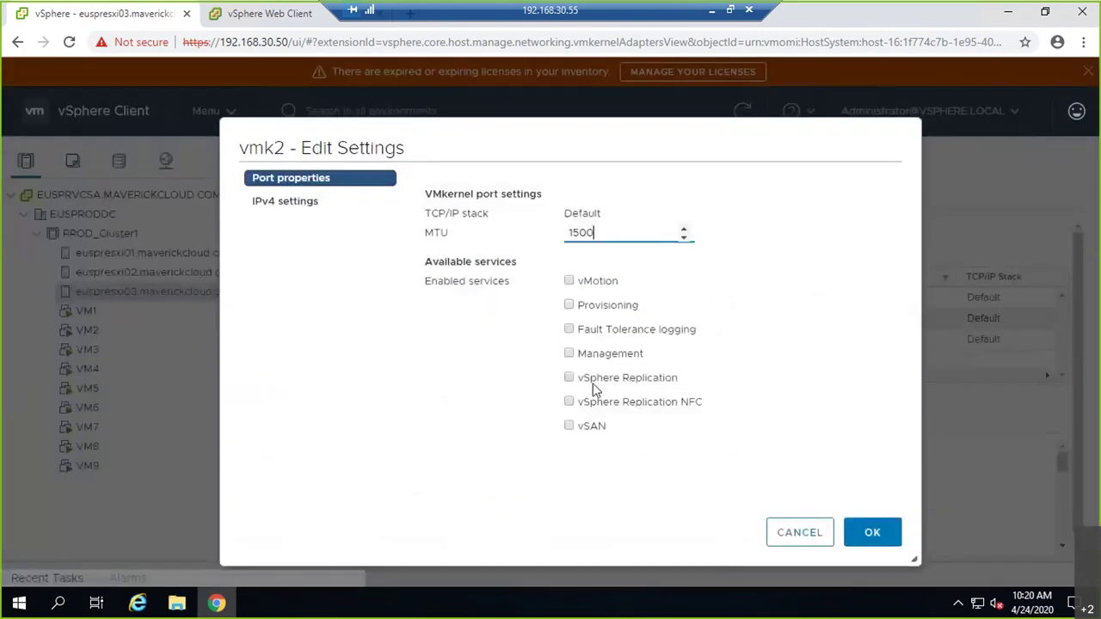
left_click(797, 529)
left_click(516, 339)
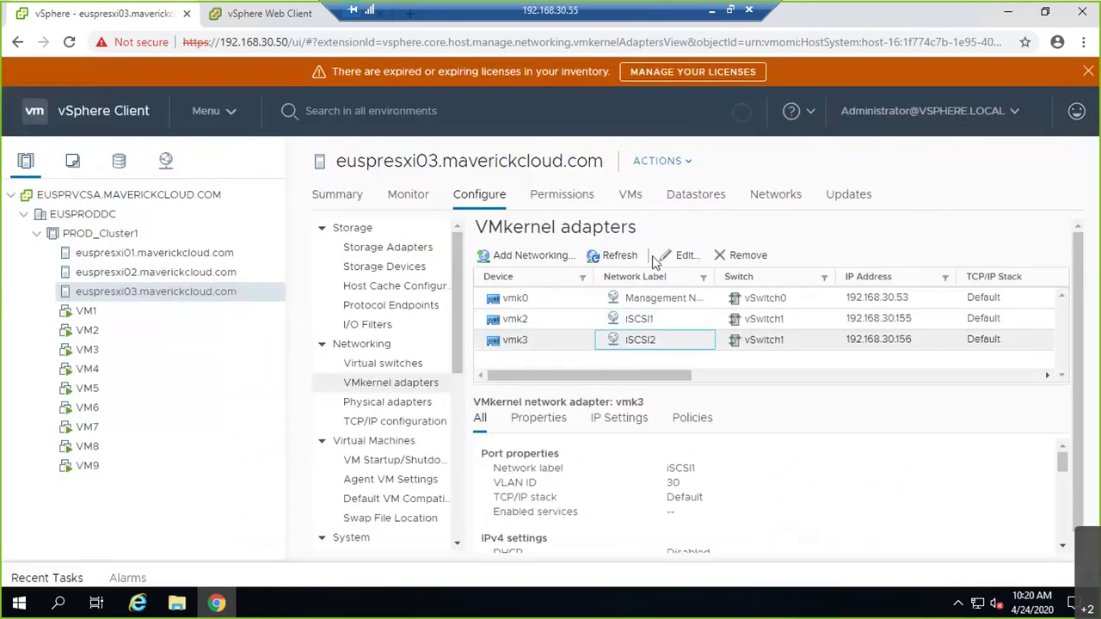
left_click(669, 256)
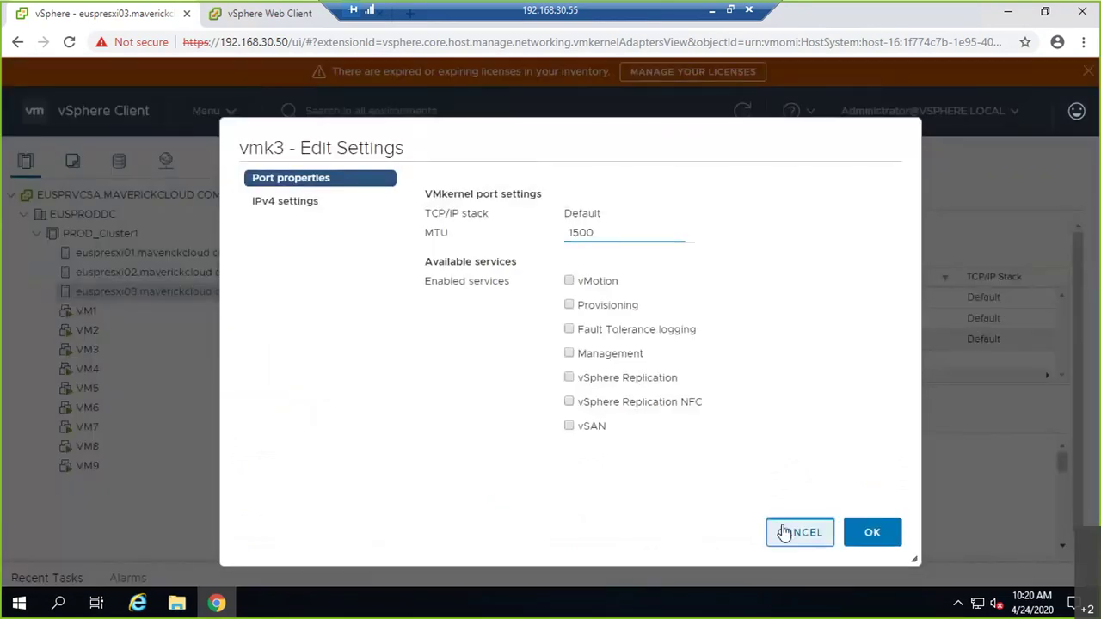
left_click(784, 532)
- Confirm euspresxi02's vmk2 has no services enabled, then return to euspresxi01
left_click(197, 273)
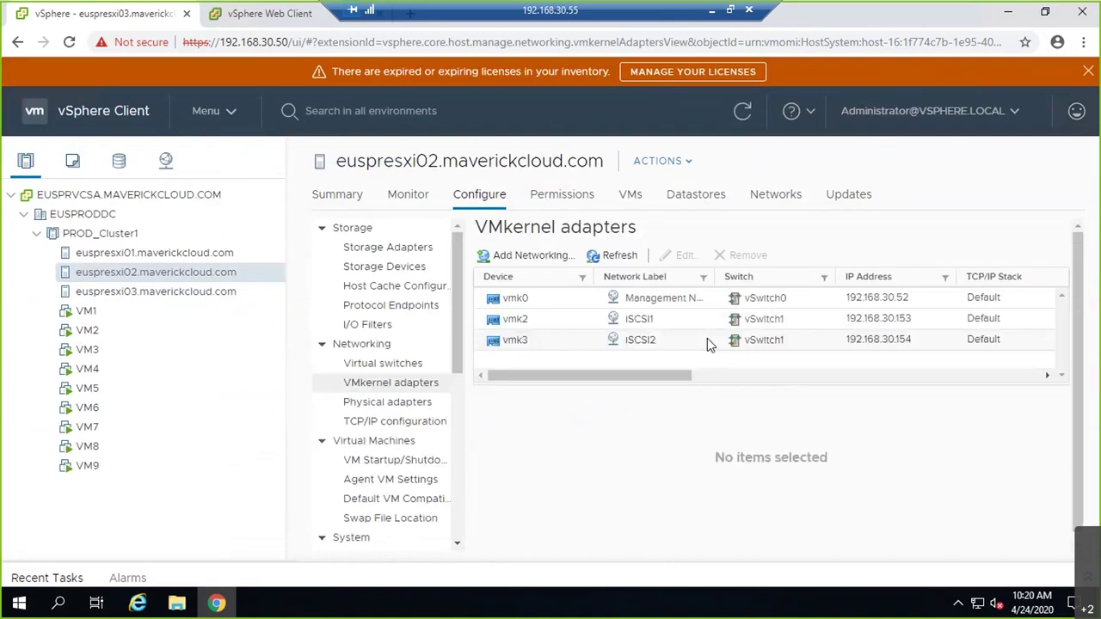
left_click(718, 324)
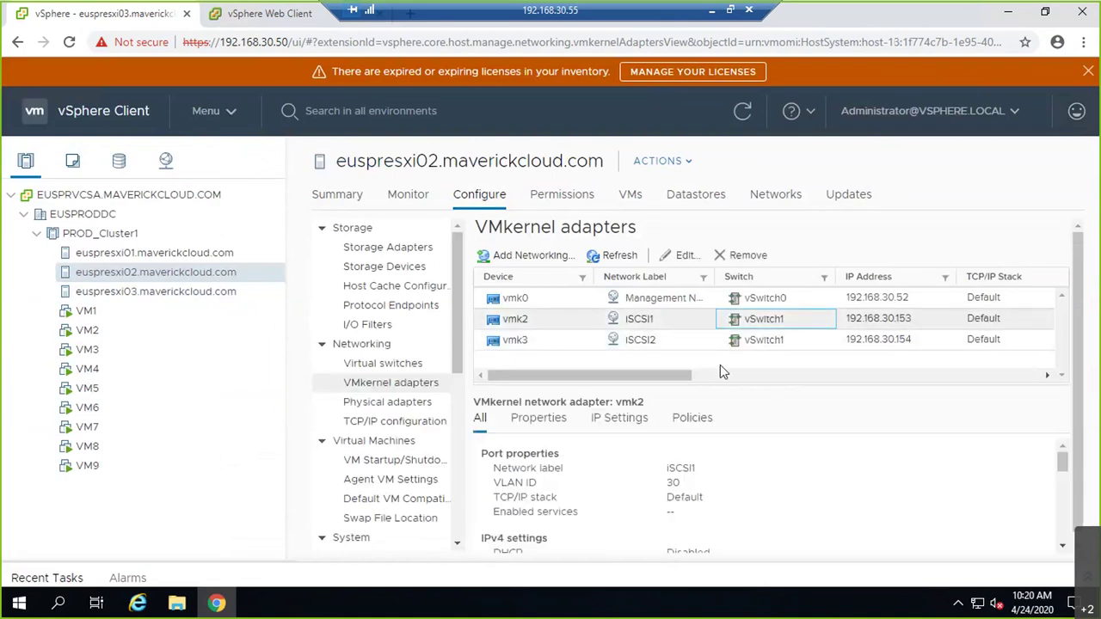
left_click(685, 256)
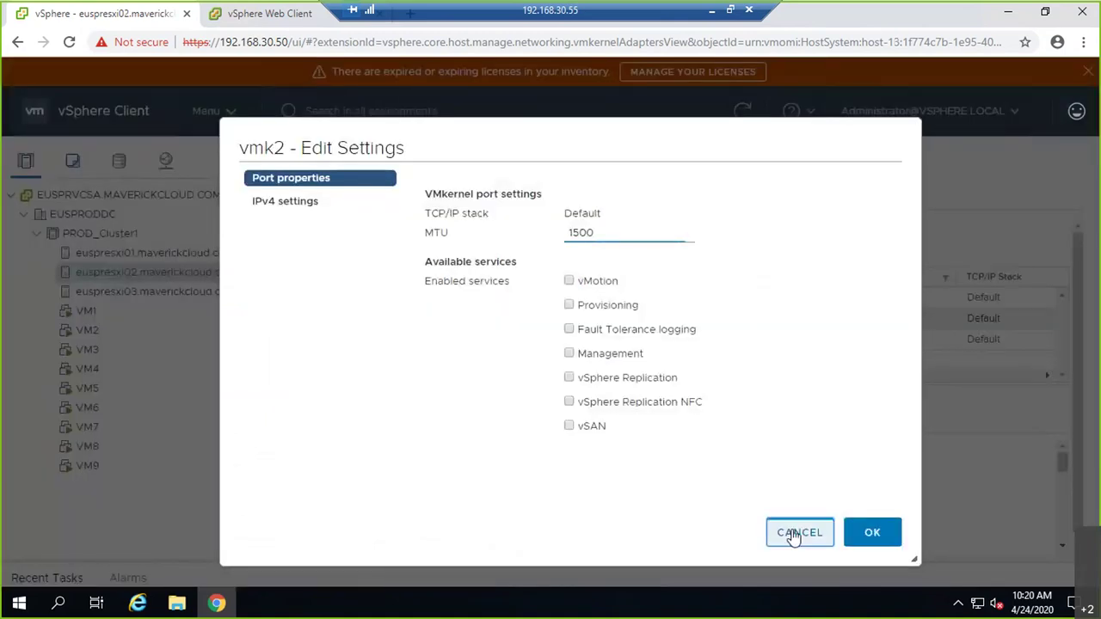
left_click(792, 532)
left_click(144, 252)
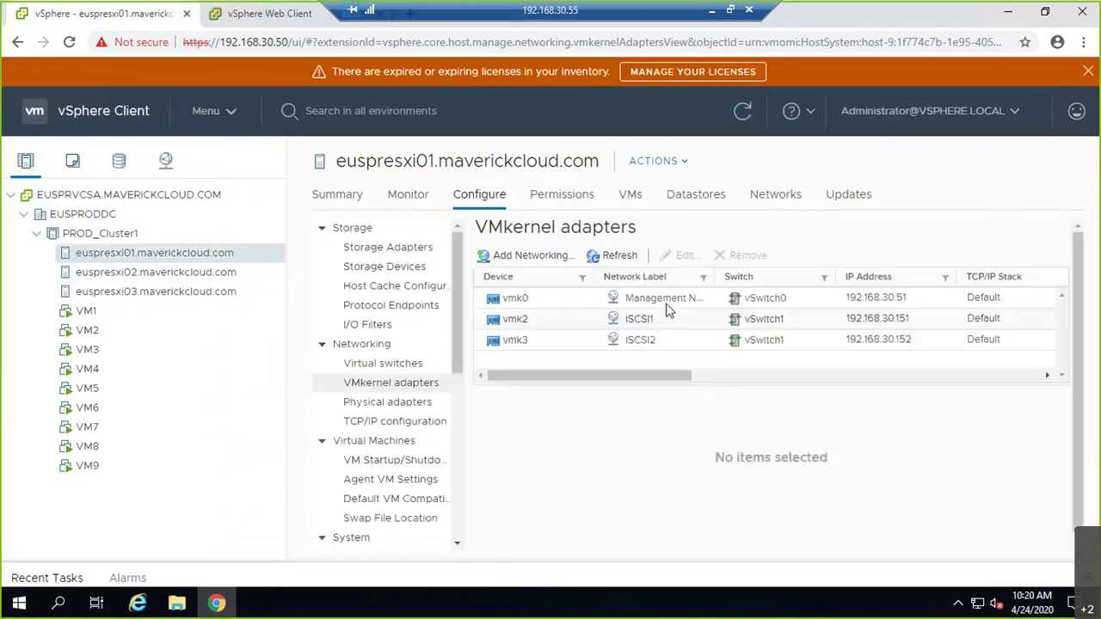
- Inspect vmk0's services without saving, then clear vSAN and Provisioning from euspresxi01's vmk2 and confirm
left_click(673, 298)
left_click(683, 256)
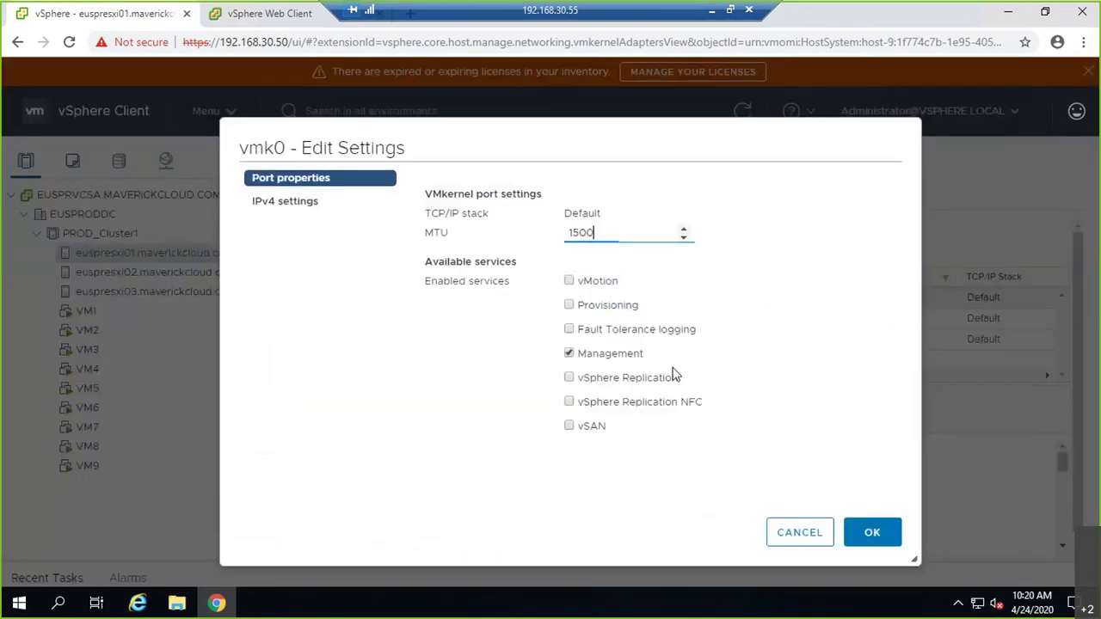
left_click(620, 360)
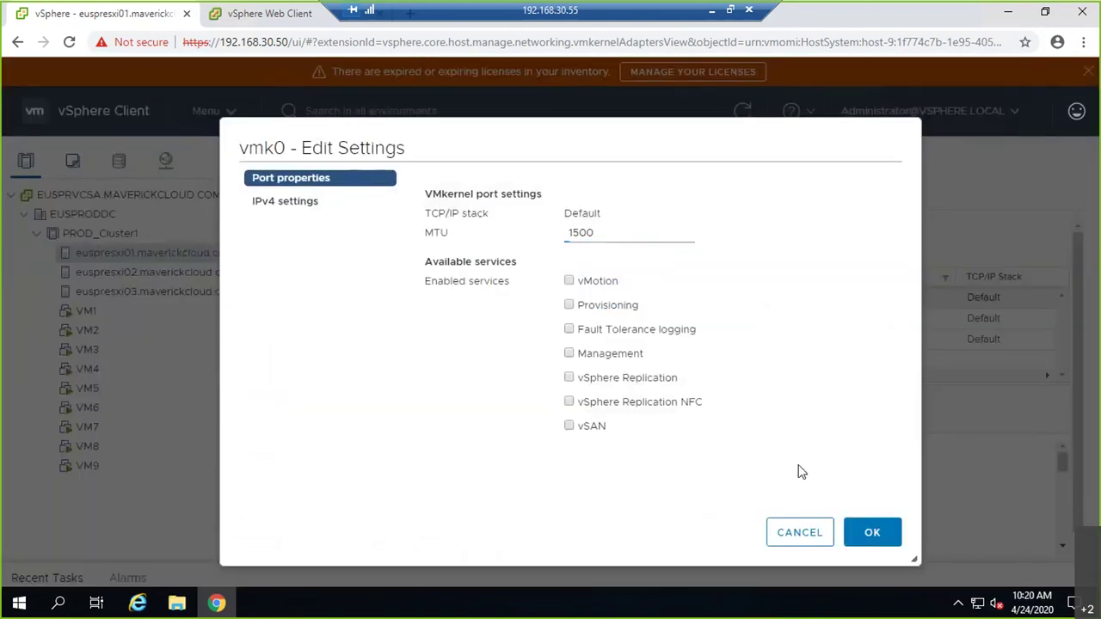
left_click(793, 533)
left_click(649, 319)
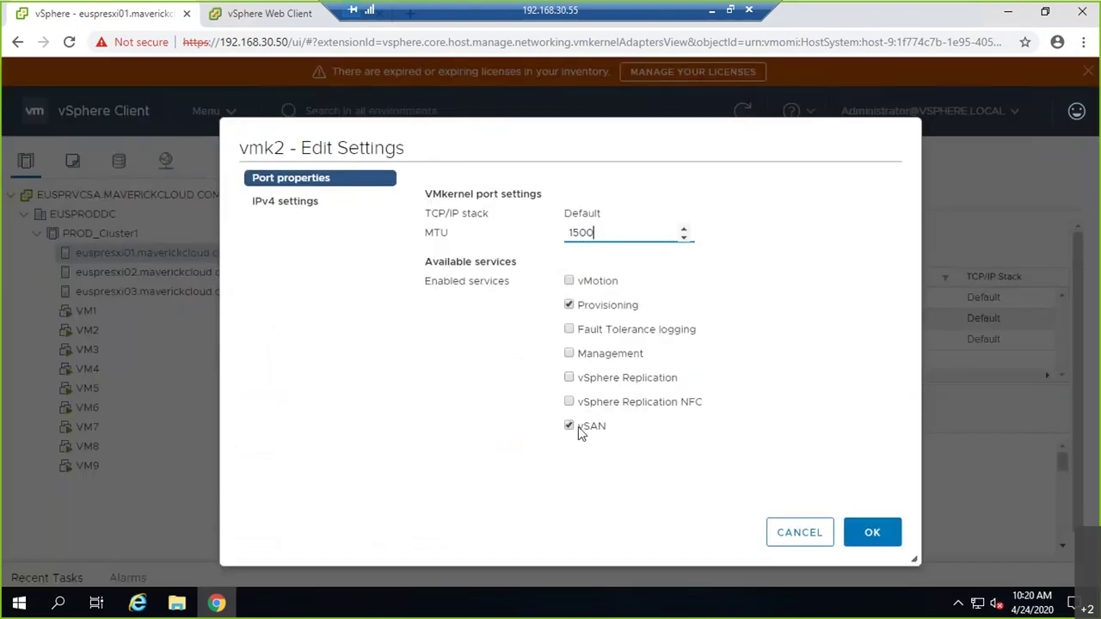
left_click(578, 427)
left_click(594, 305)
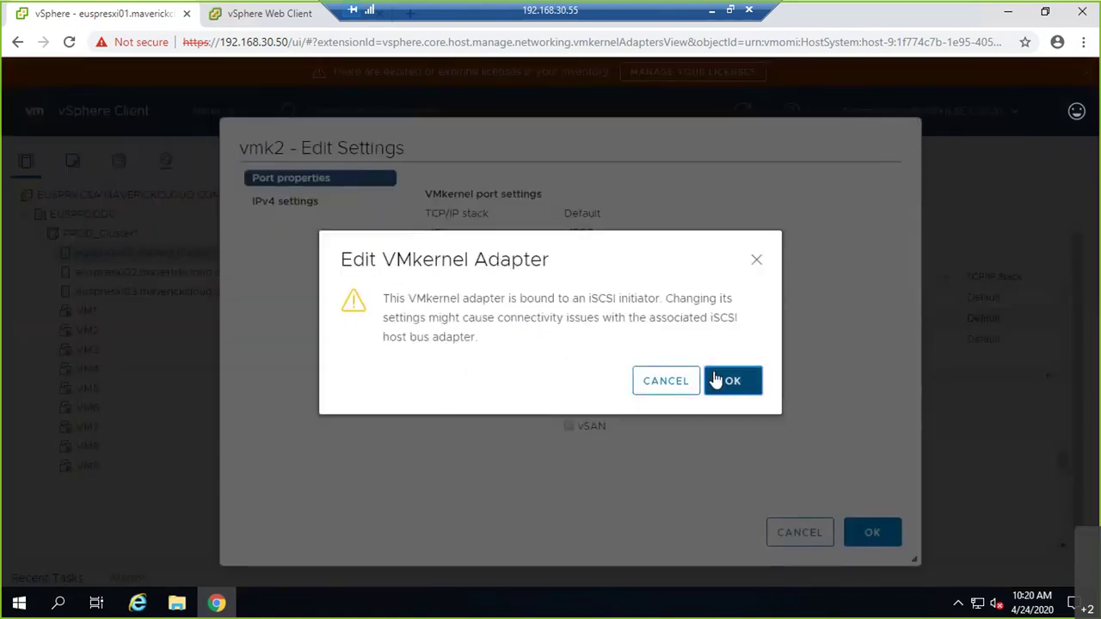
left_click(715, 381)
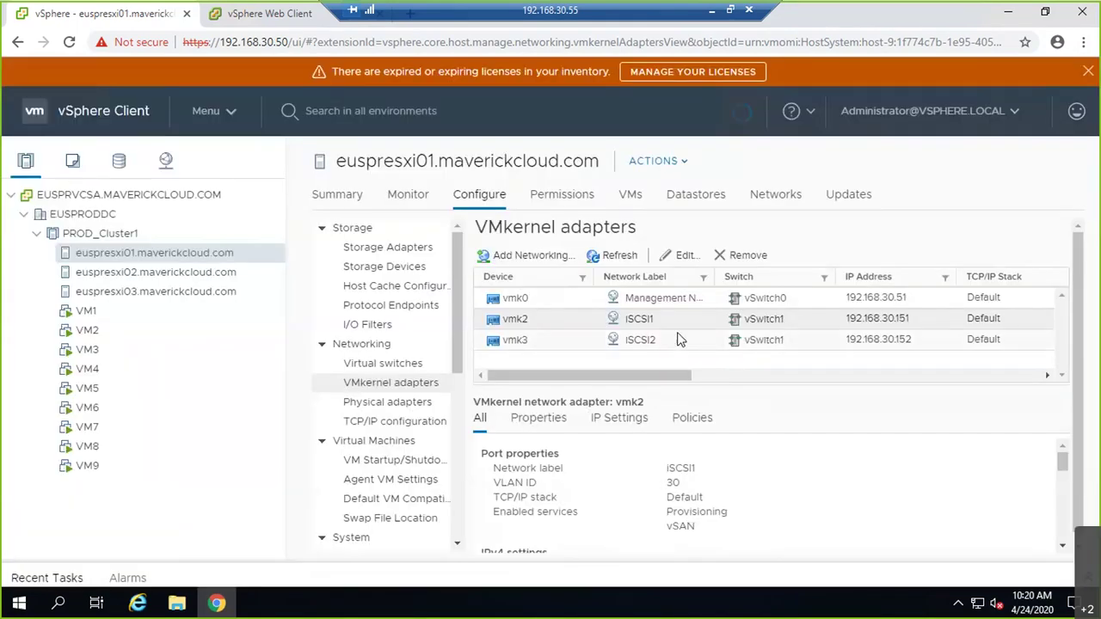
- Verify vmk3 has no services enabled, then show PROD_Cluster1's DRS settings
left_click(643, 341)
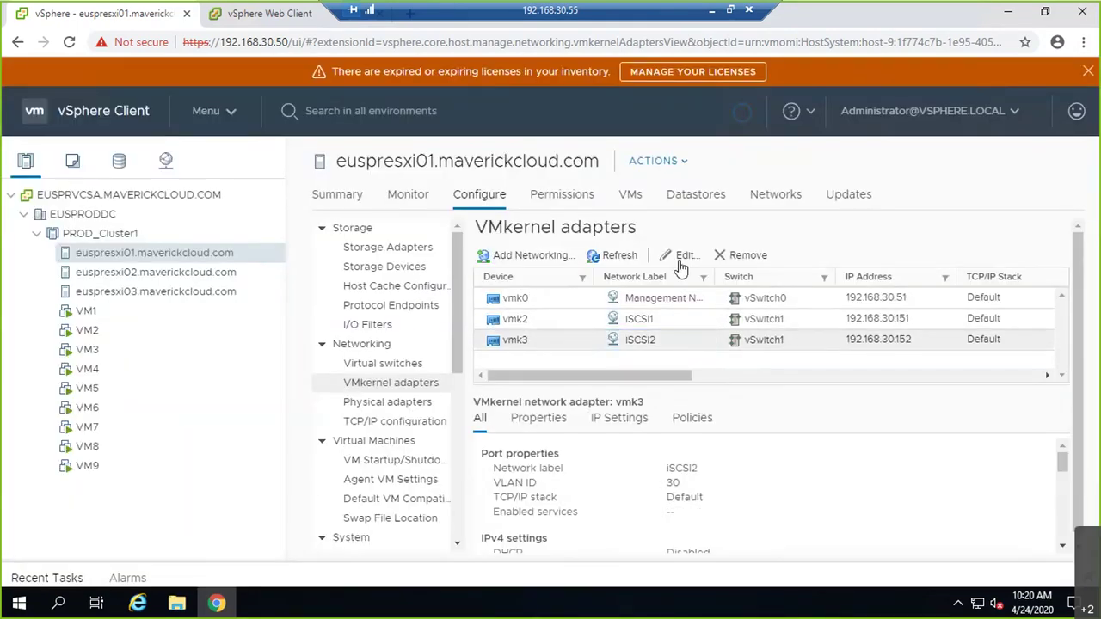
left_click(681, 256)
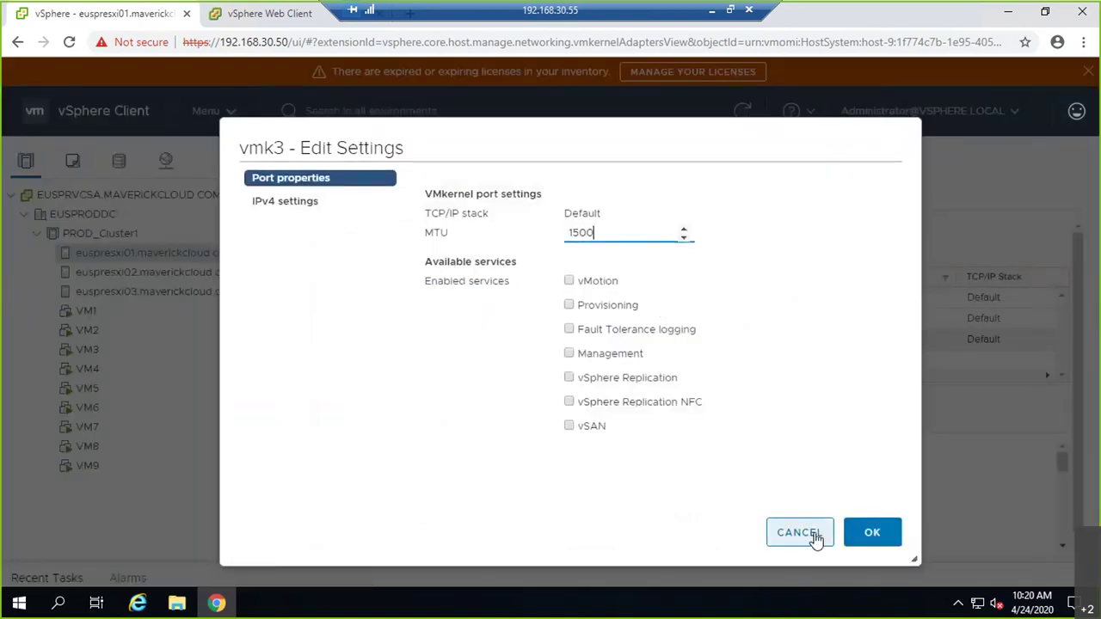
left_click(804, 532)
left_click(96, 234)
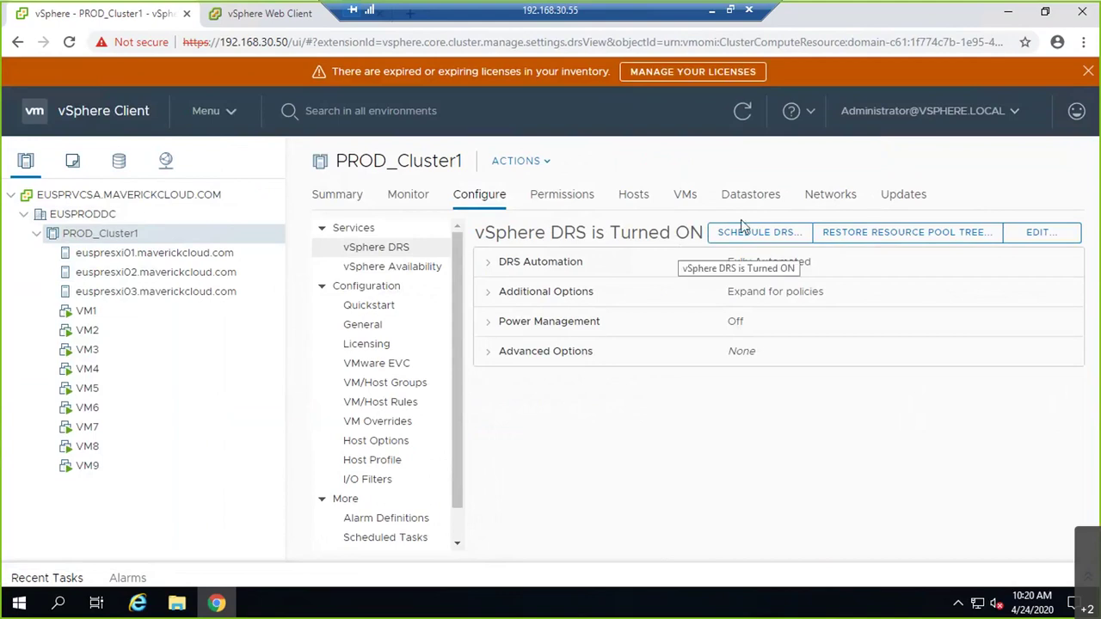
- Check VM1 and VM2 details, then list euspresxi01's VMs: VM1, VM3, VM5 and VM9
left_click(77, 315)
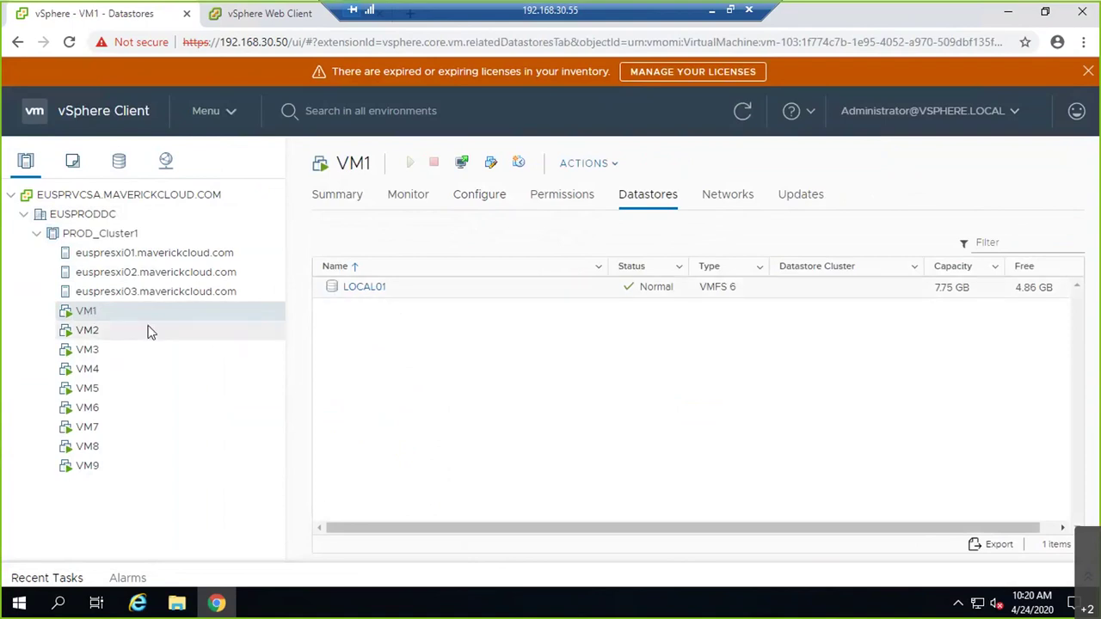
left_click(105, 337)
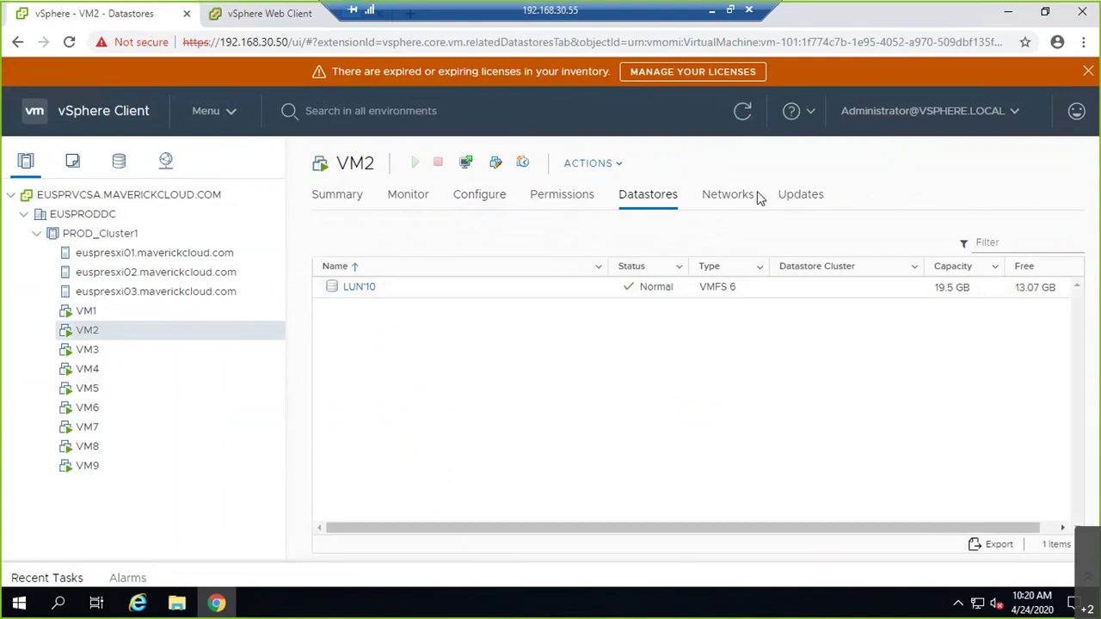
left_click(350, 196)
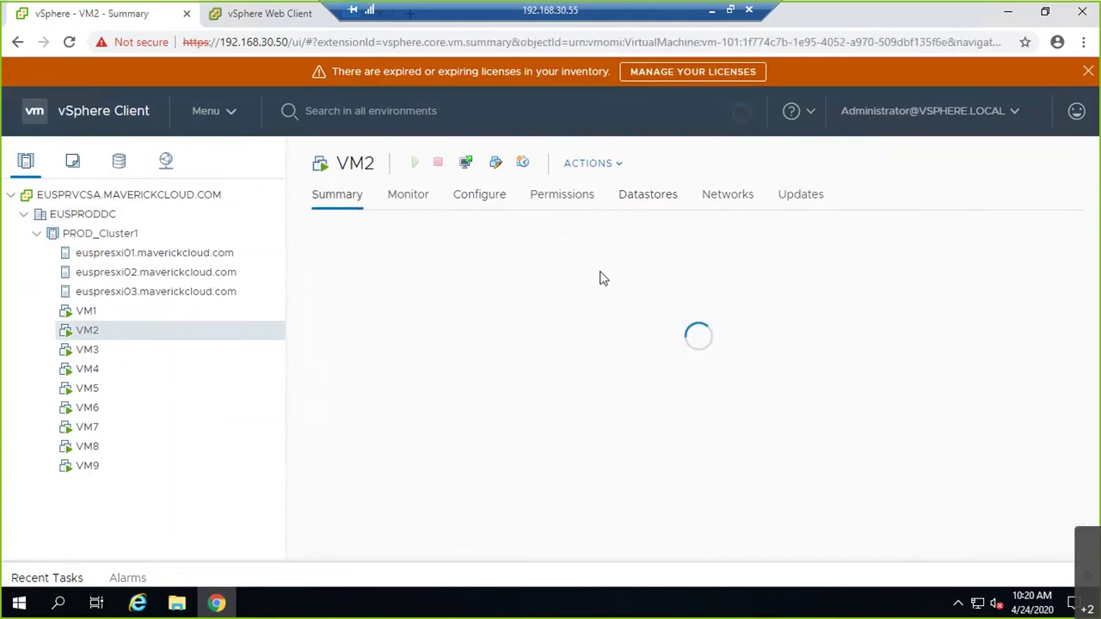
scroll(482, 460, "down", 2)
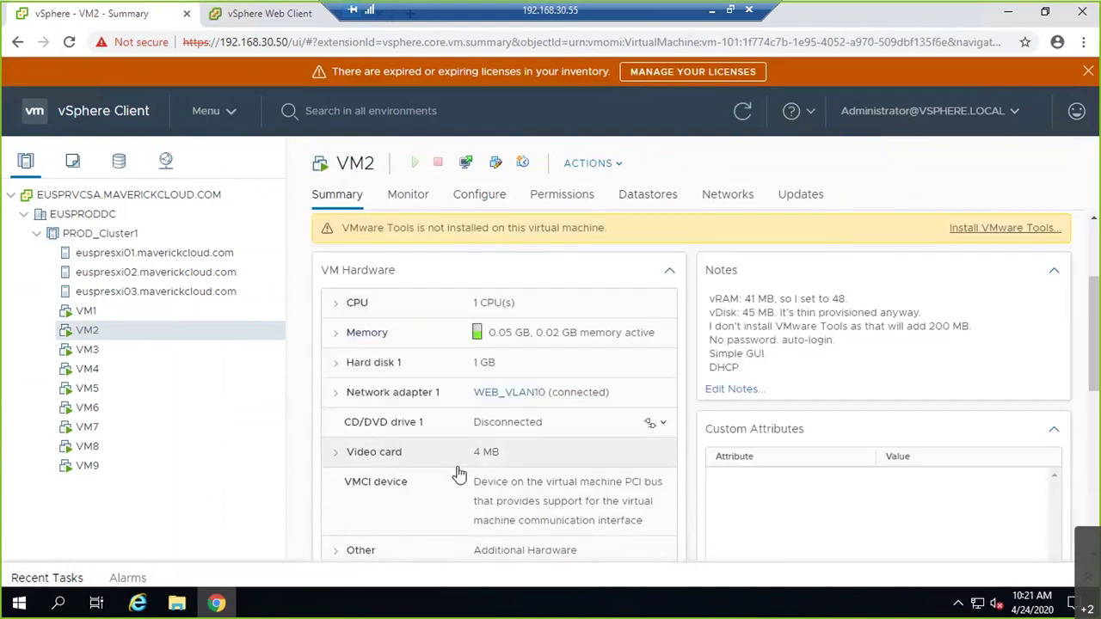
scroll(459, 475, "up", 2)
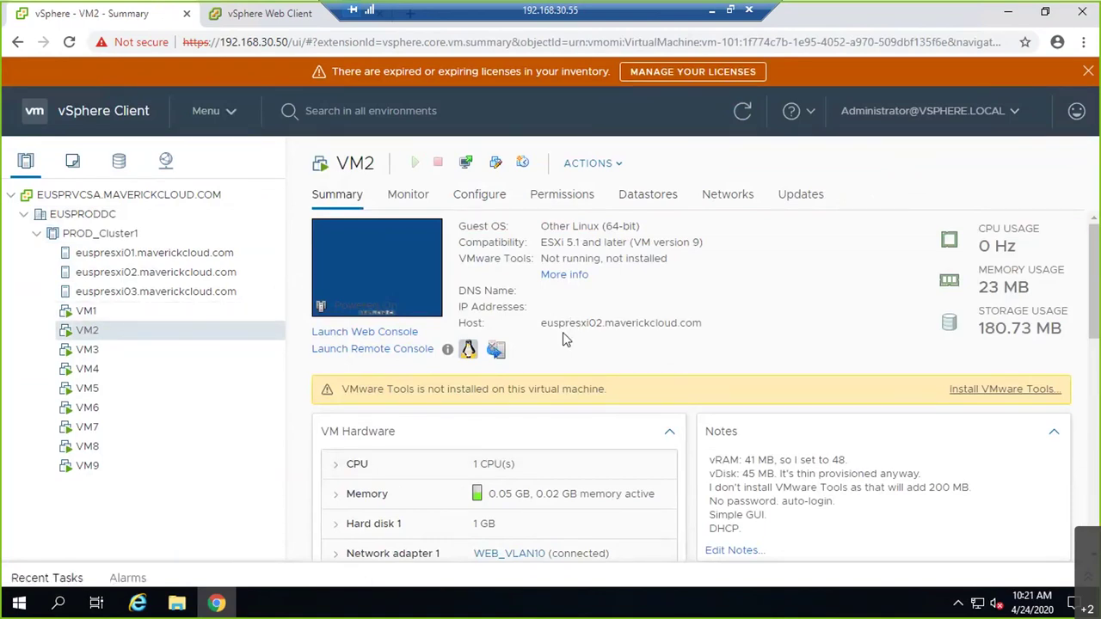
left_click(217, 254)
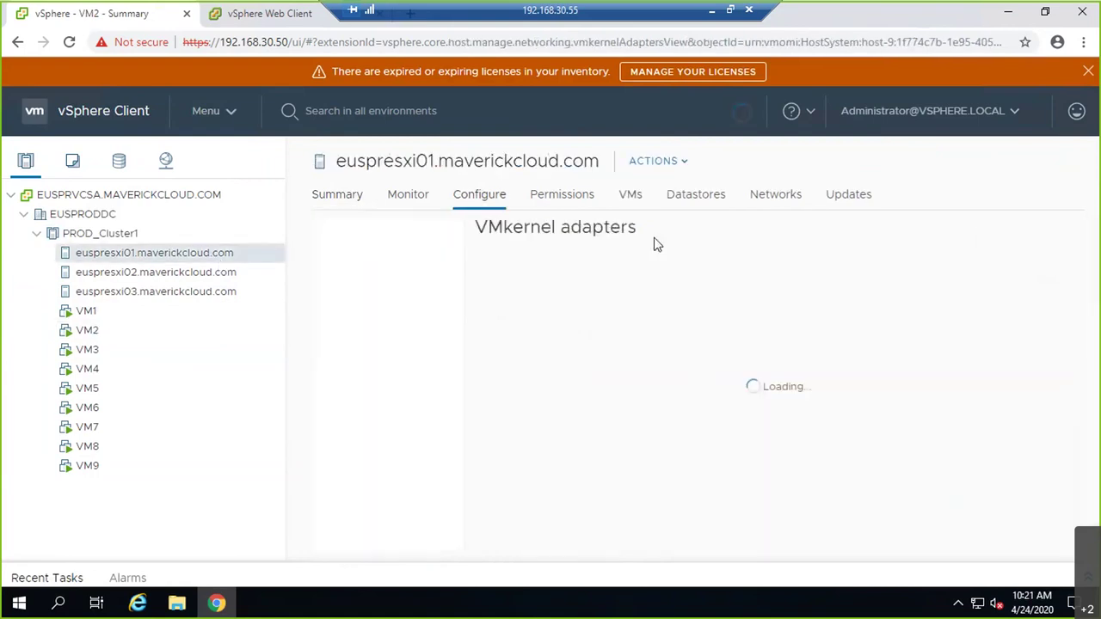
left_click(629, 194)
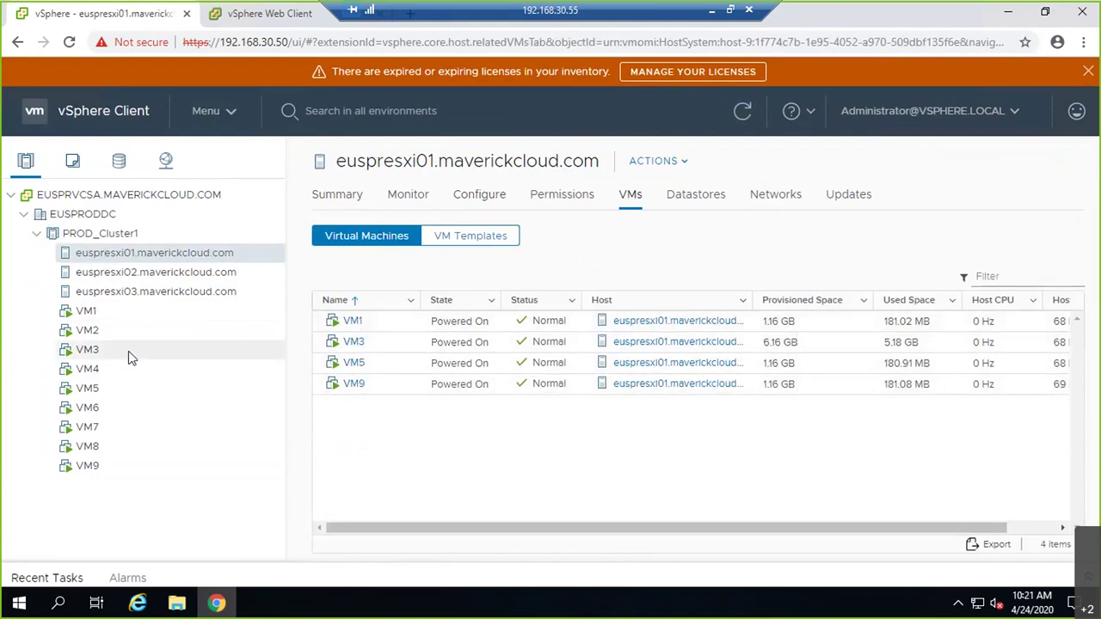
- Start a compute-only migration of VM3 with euspresxi03 as the destination host
left_click(87, 351)
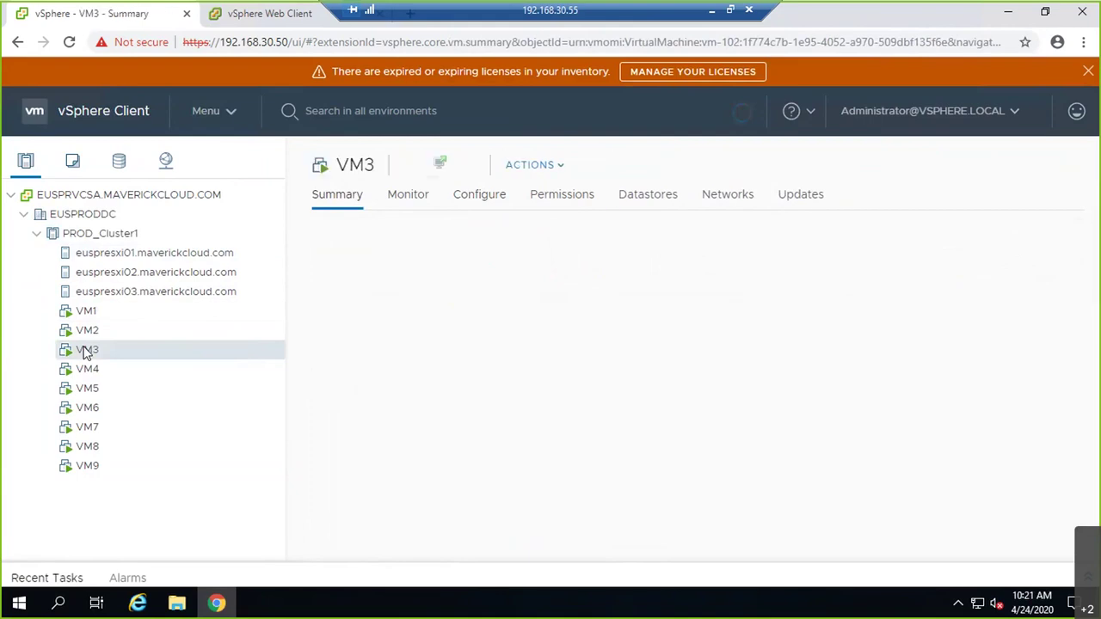
right_click(87, 352)
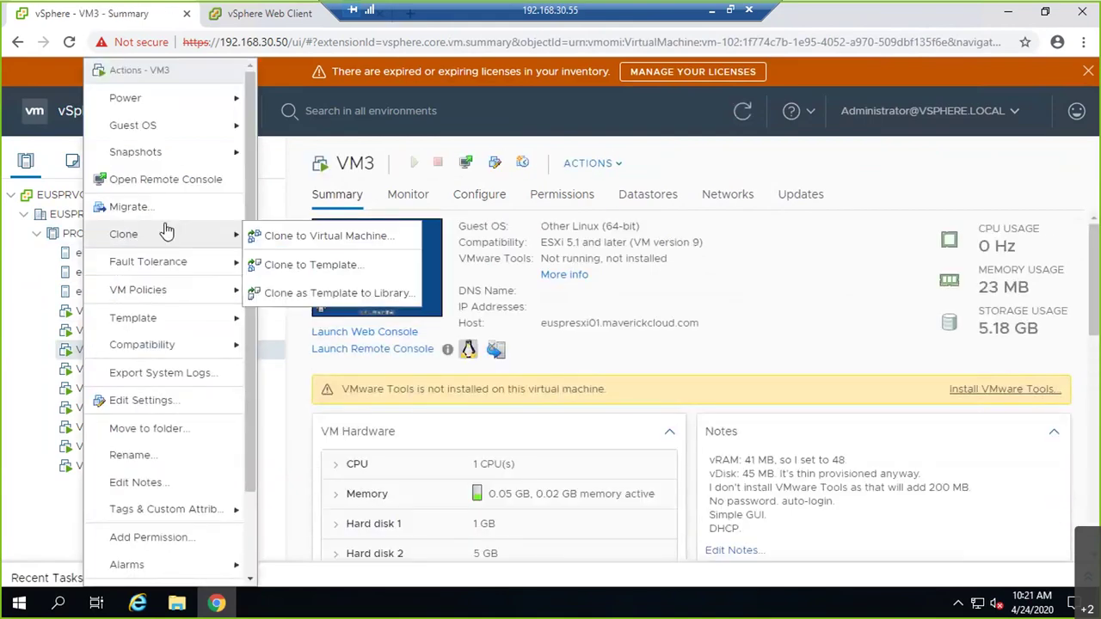
left_click(130, 207)
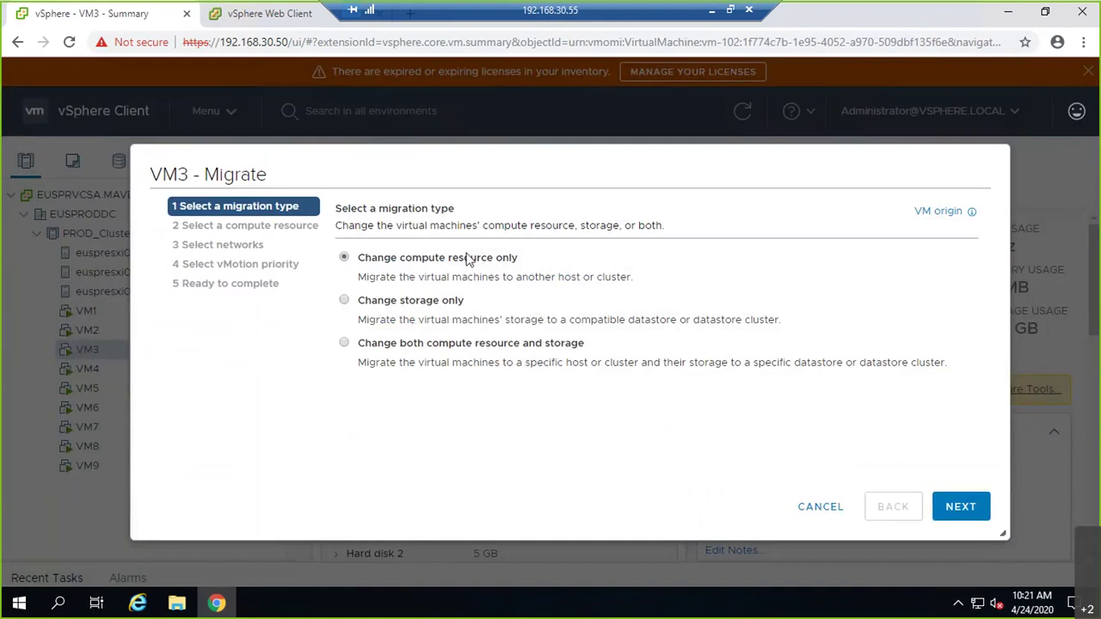
left_click(960, 508)
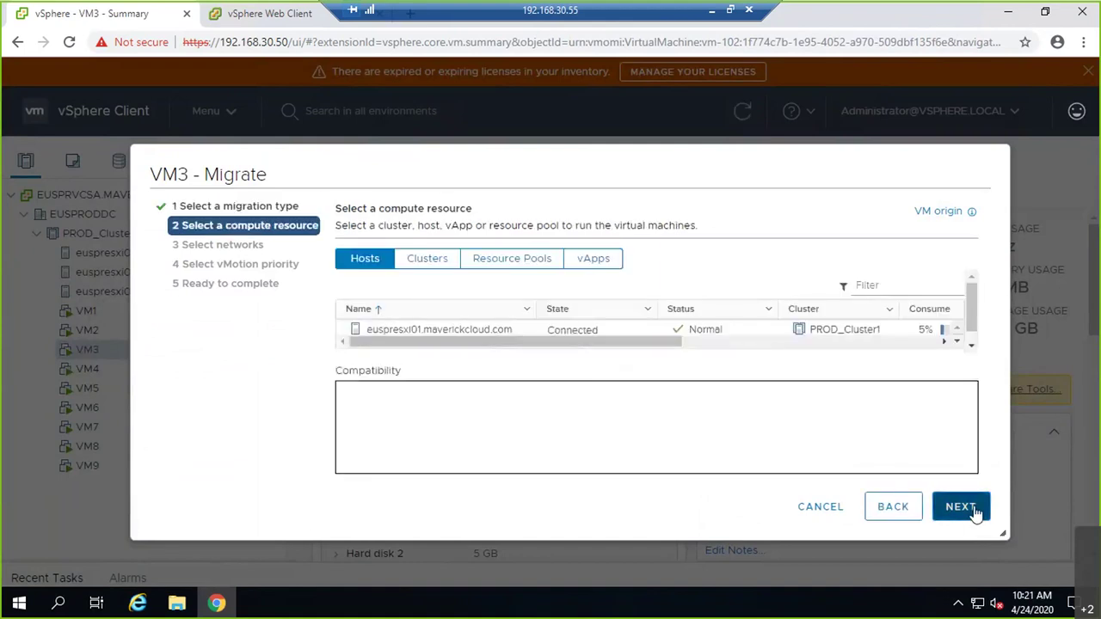
left_click(972, 345)
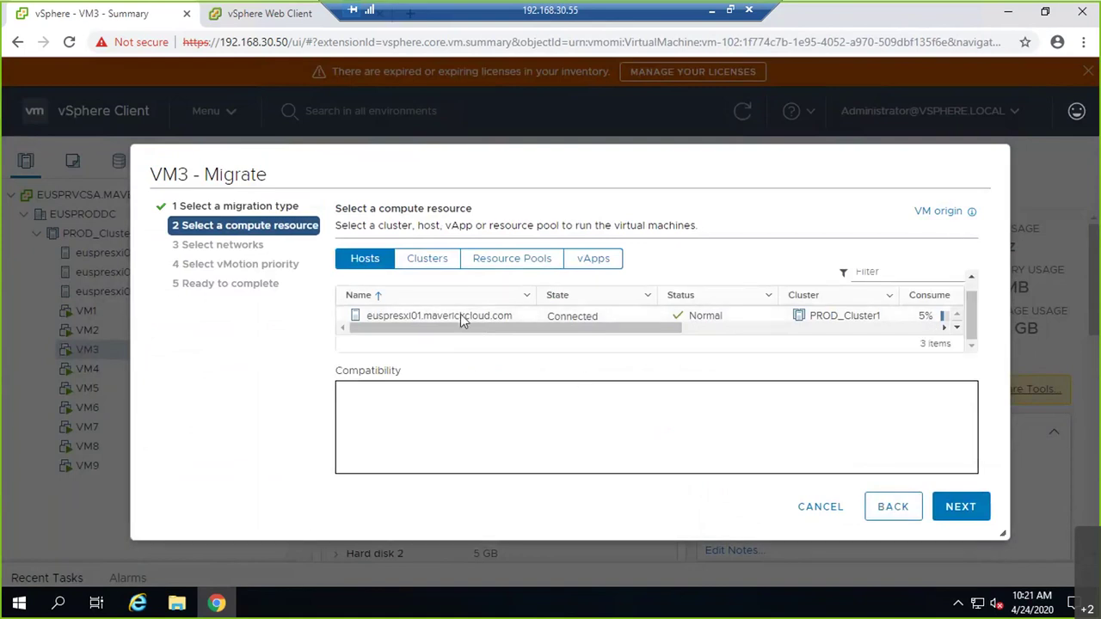
scroll(486, 314, "down", 2)
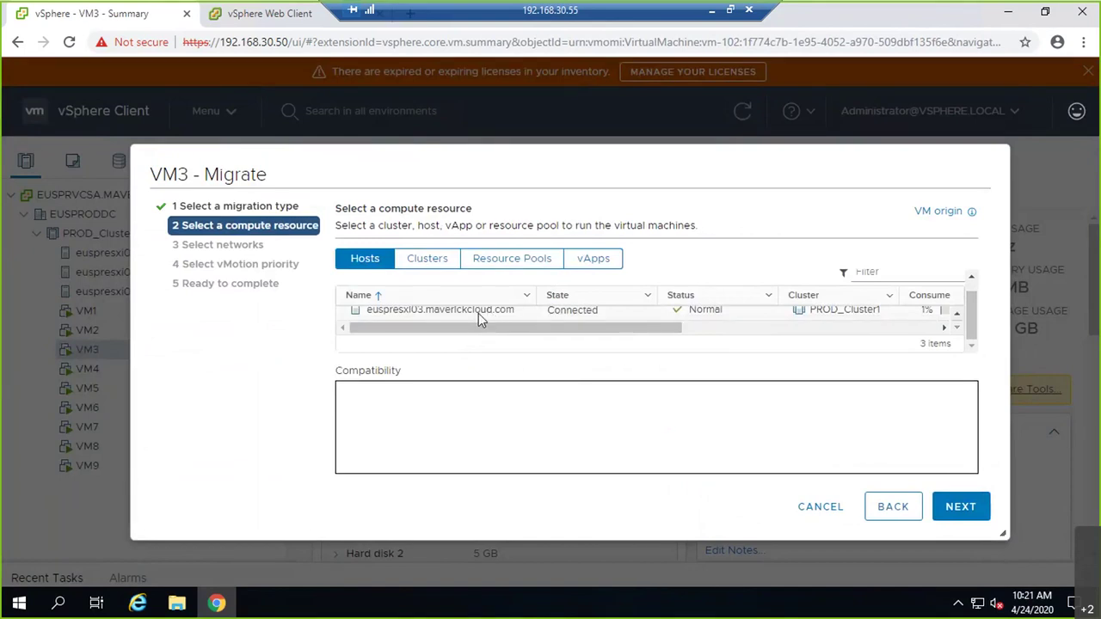
left_click(478, 313)
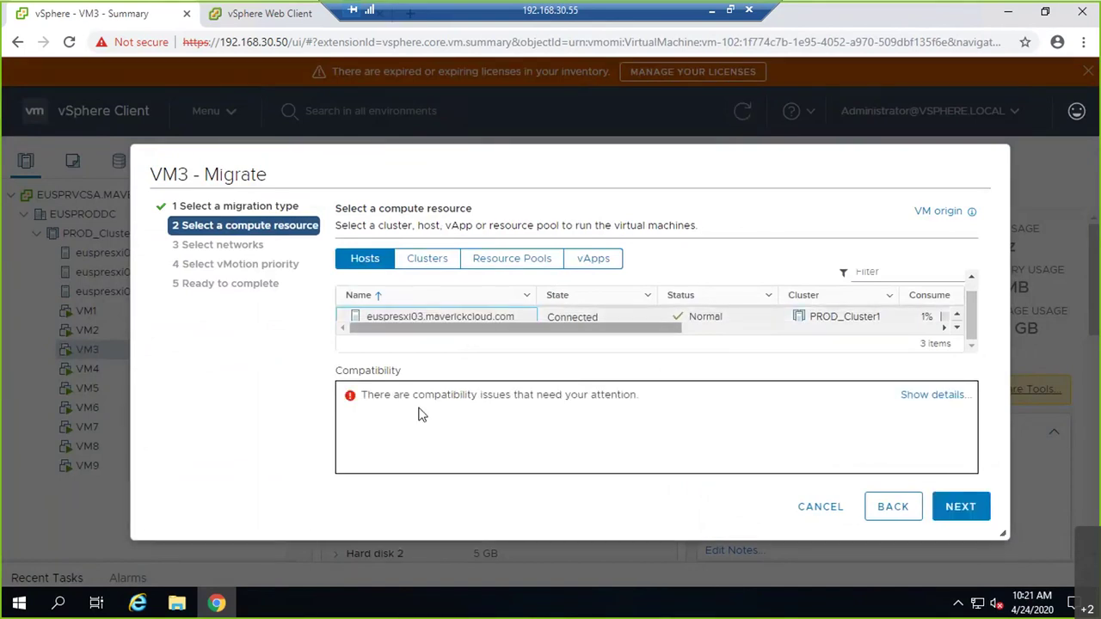
- Review the vMotion compatibility errors, cancel VM3's migration, and reopen PROD_Cluster1's DRS settings
left_click_drag(650, 397, 365, 397)
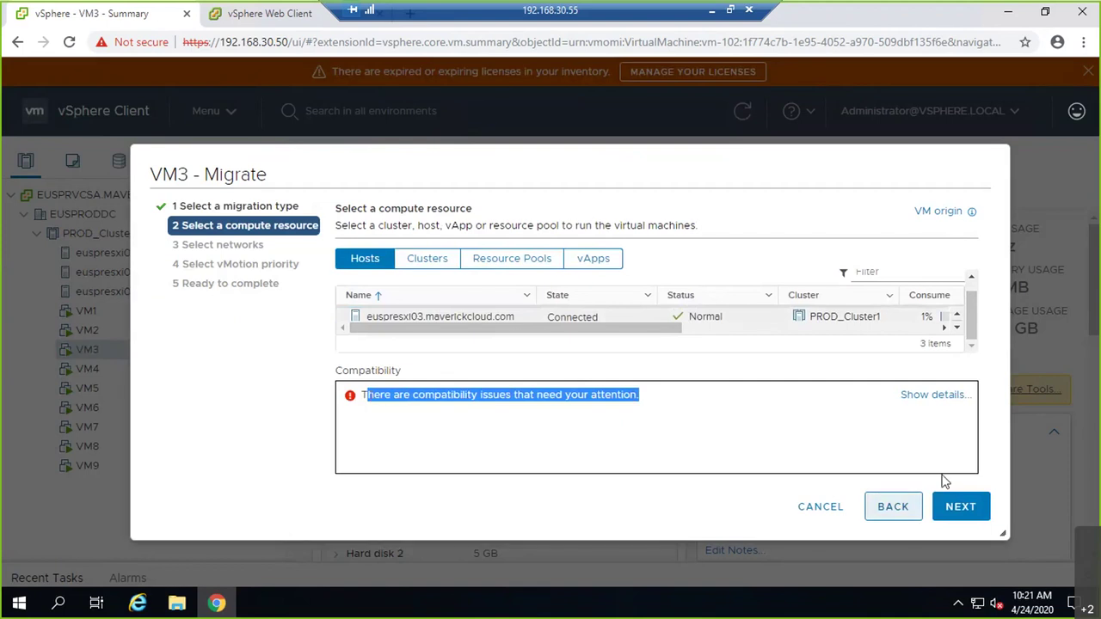
left_click(674, 417)
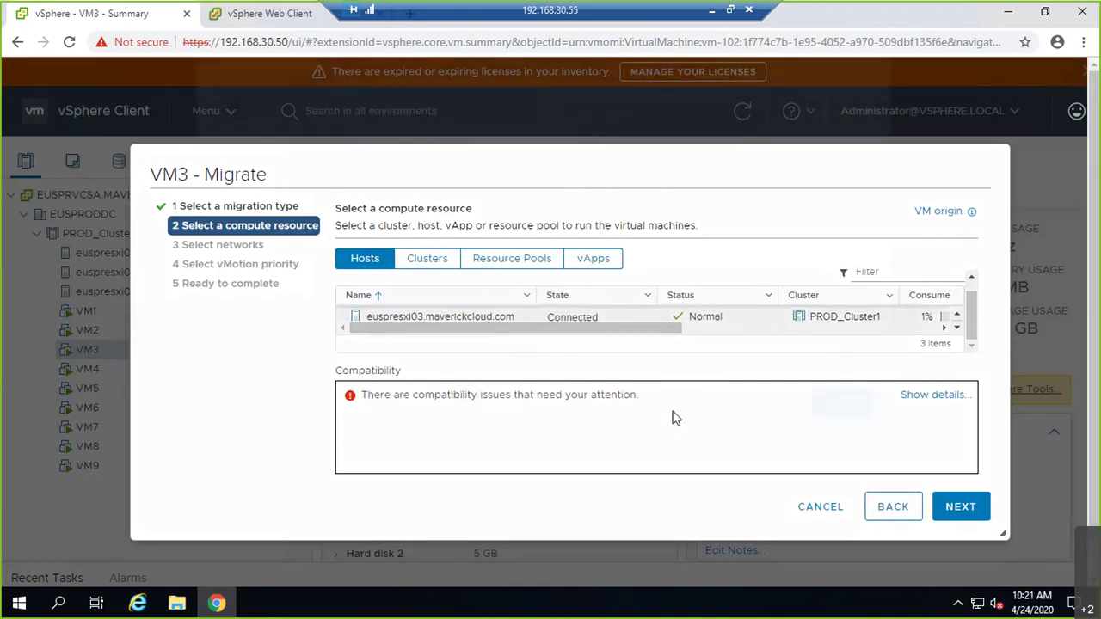
left_click(933, 394)
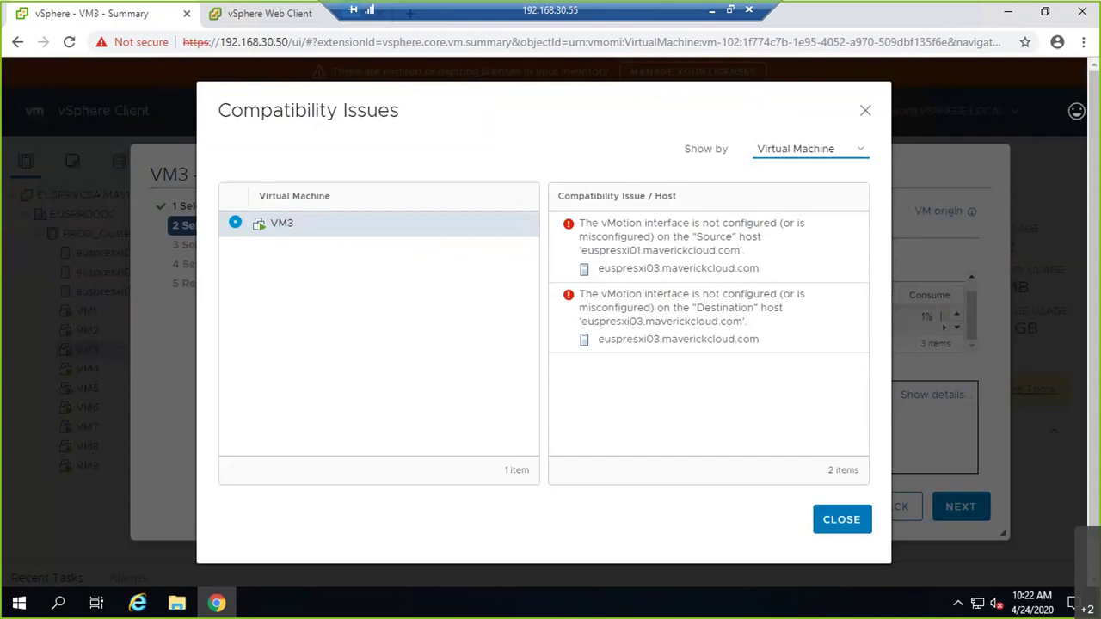
left_click(850, 522)
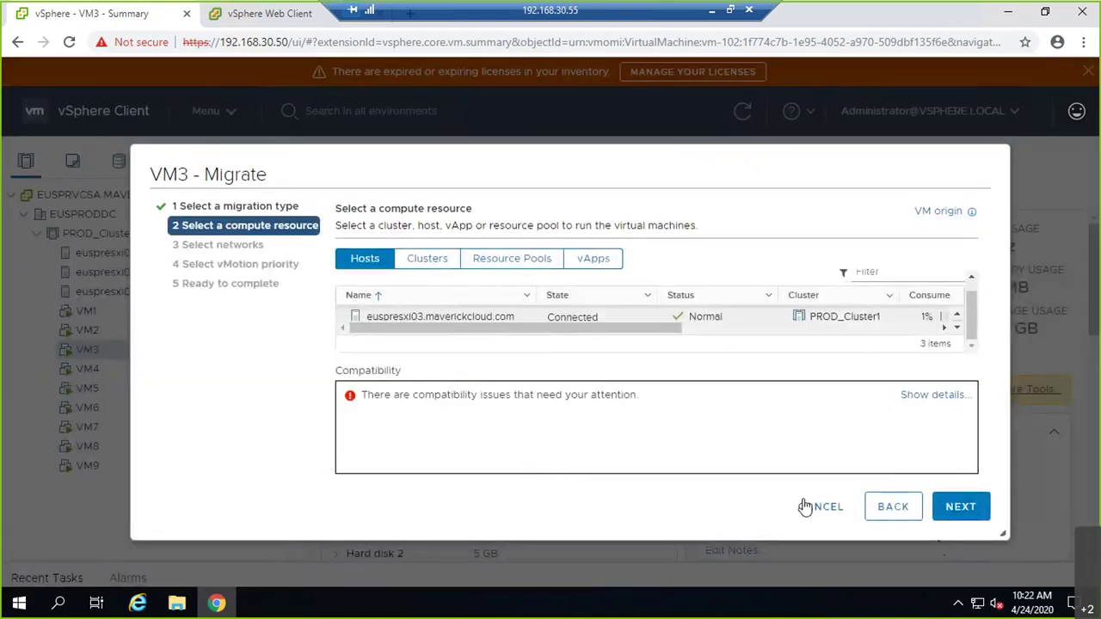
left_click(803, 506)
left_click(100, 233)
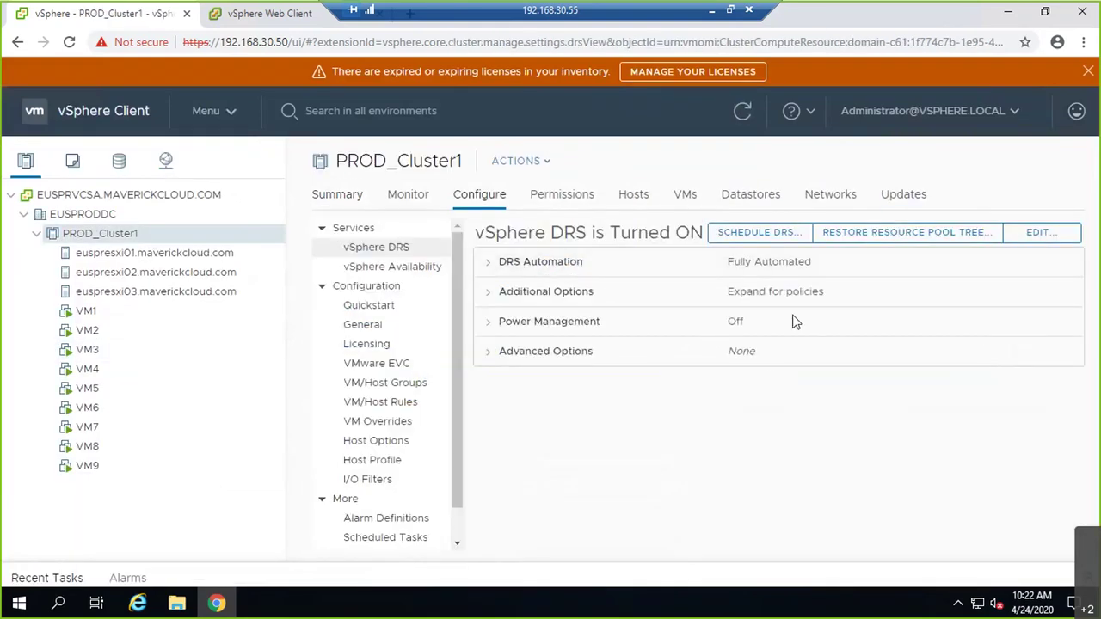
left_click(994, 248)
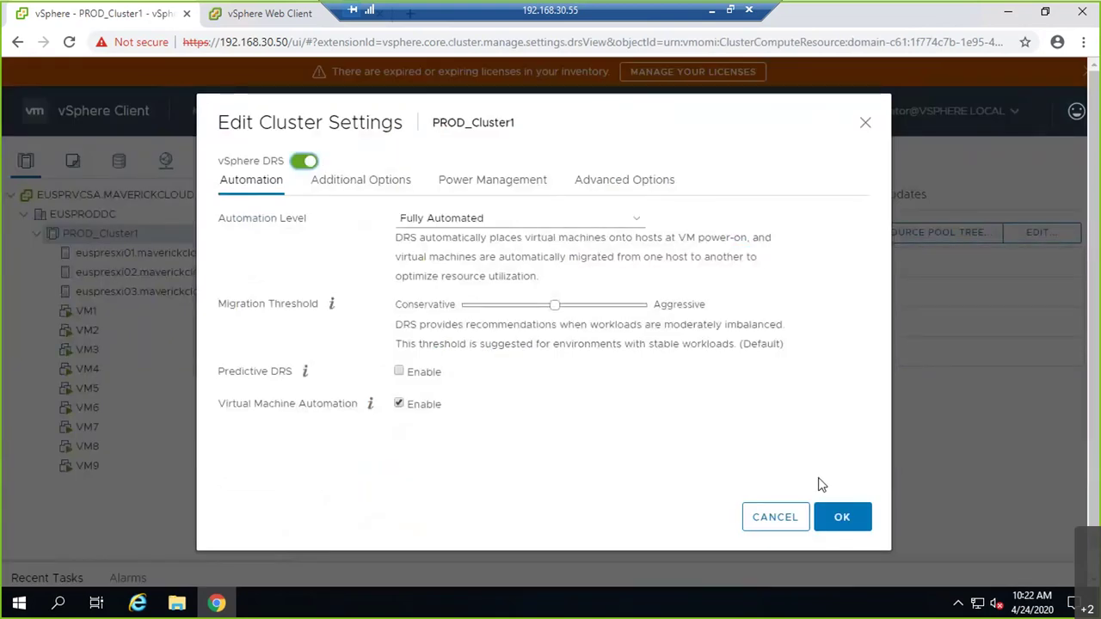
left_click(776, 517)
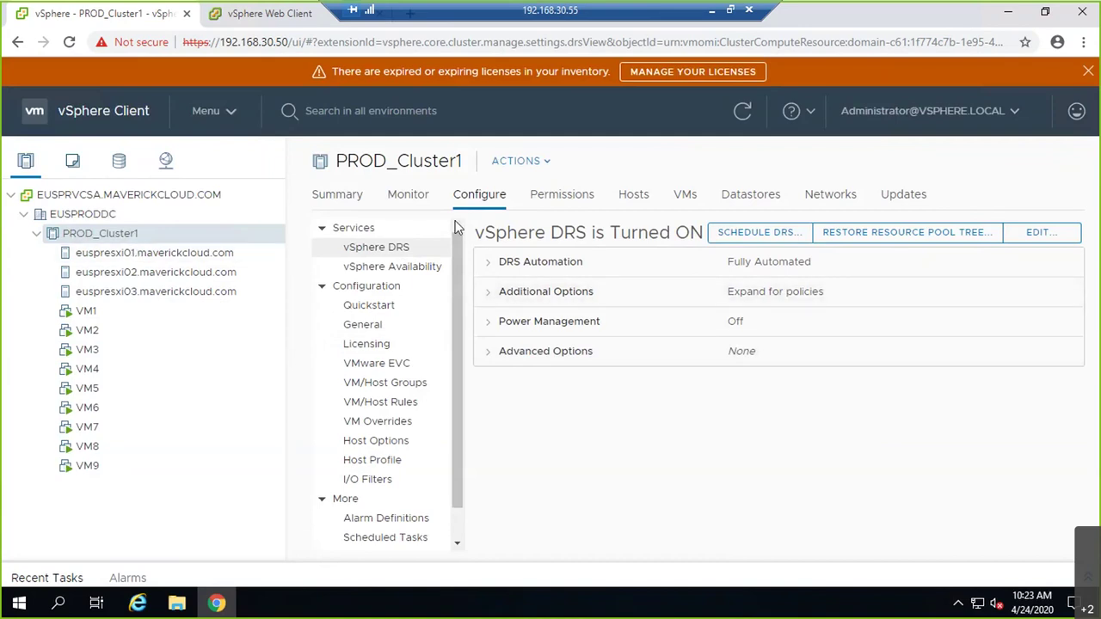
- Show euspresxi01's VMkernel adapters, listing vmk0, vmk2 (iSCSI1) and vmk3 (iSCSI2)
left_click(241, 253)
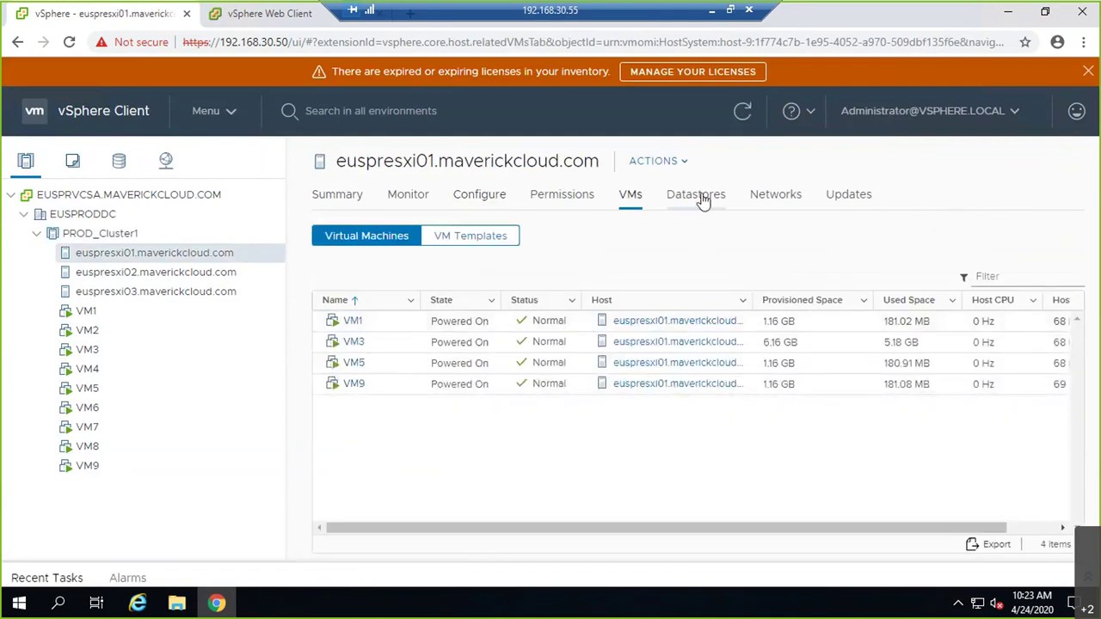
left_click(399, 203)
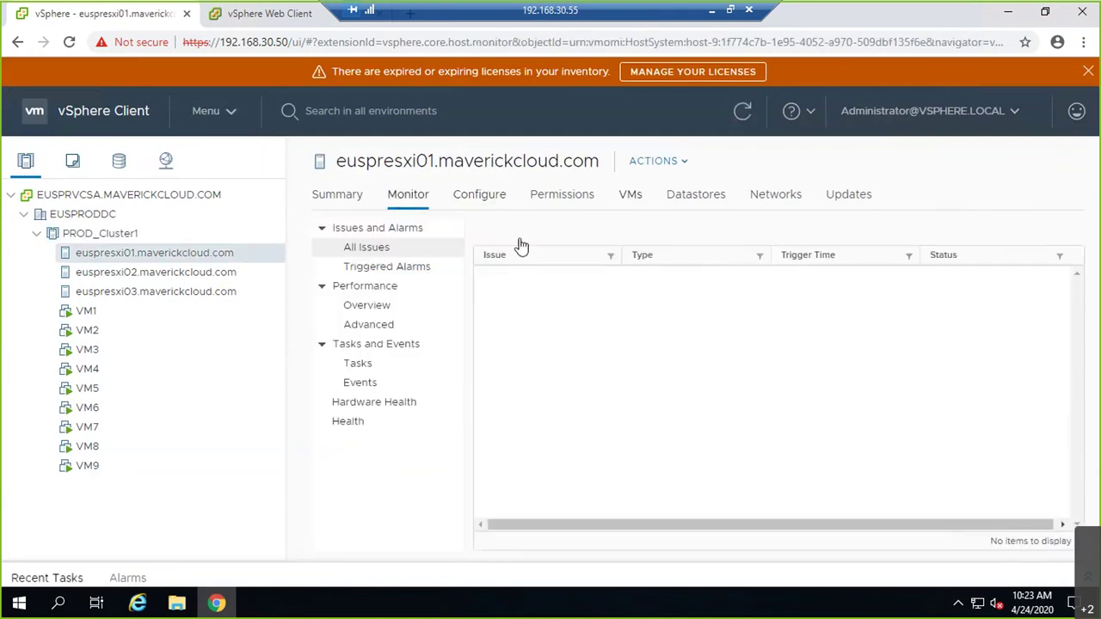
left_click(469, 198)
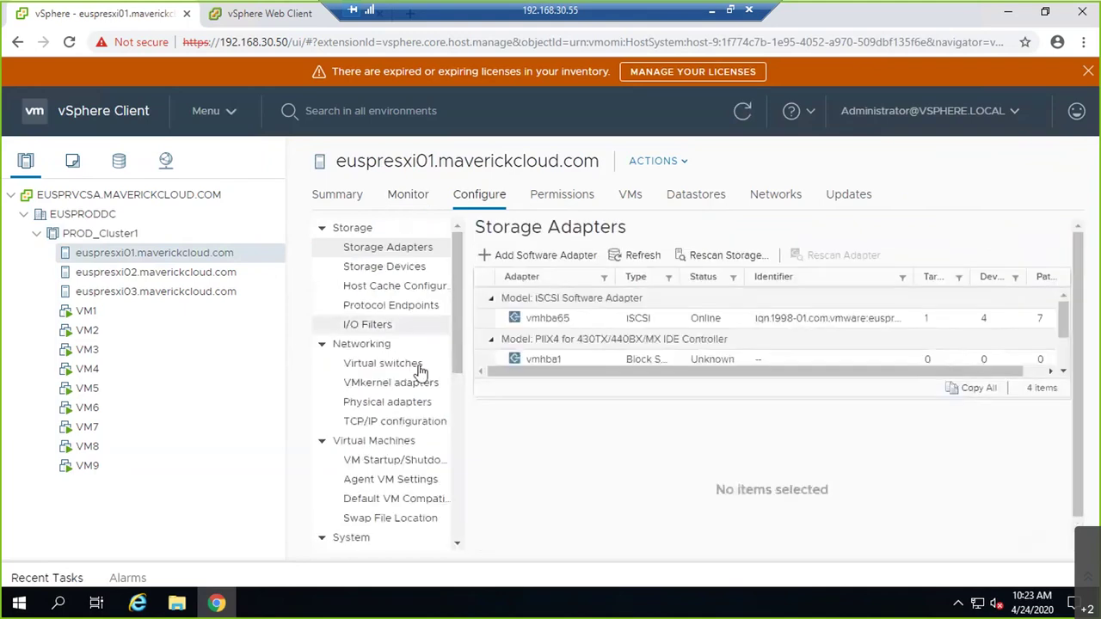
left_click(397, 384)
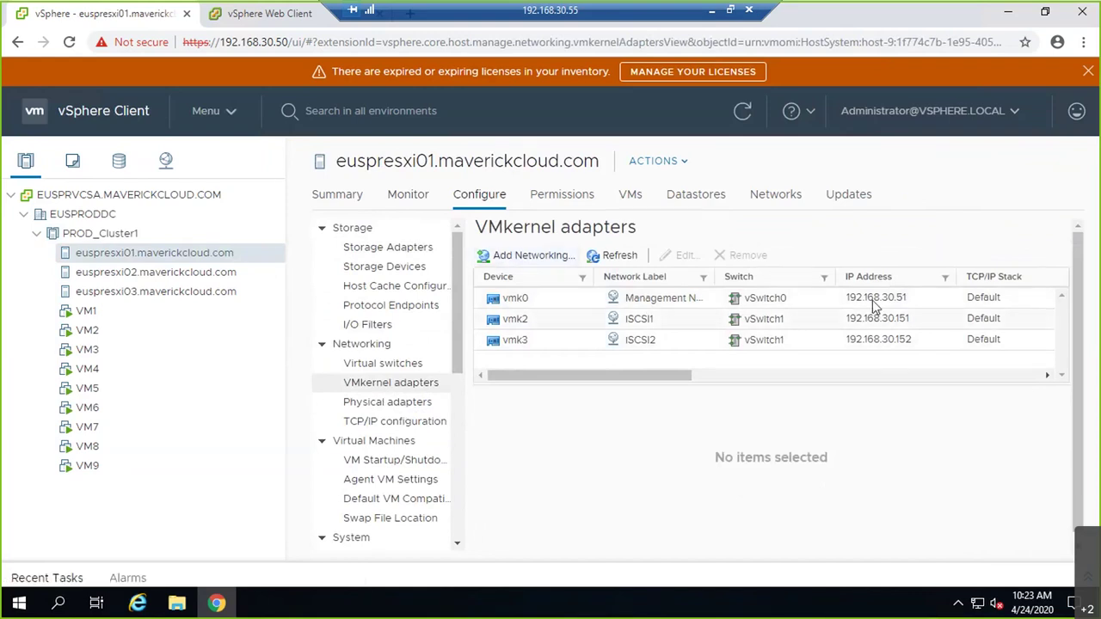
- Start a new VMkernel adapter on euspresxi01 attached to the existing standard switch vSwitch0
left_click(528, 256)
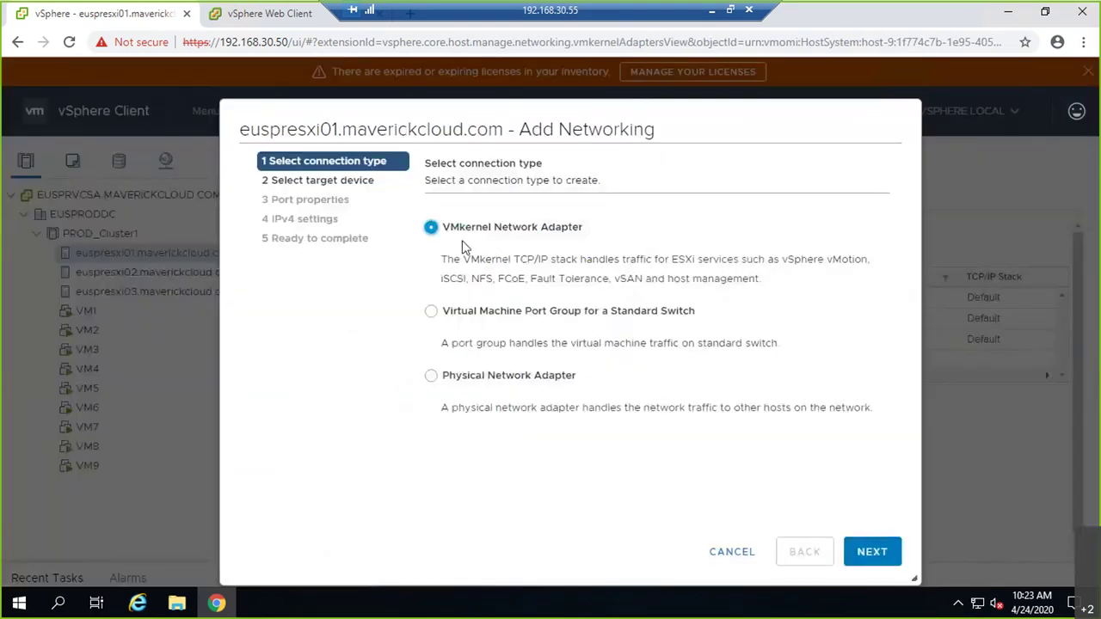
left_click(869, 555)
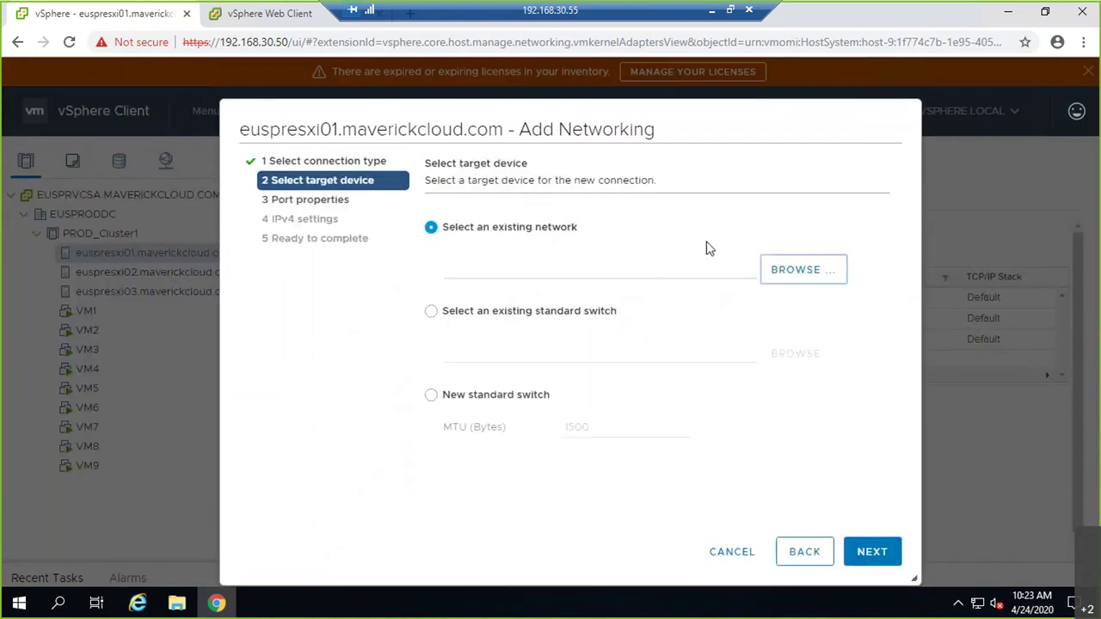
left_click(801, 269)
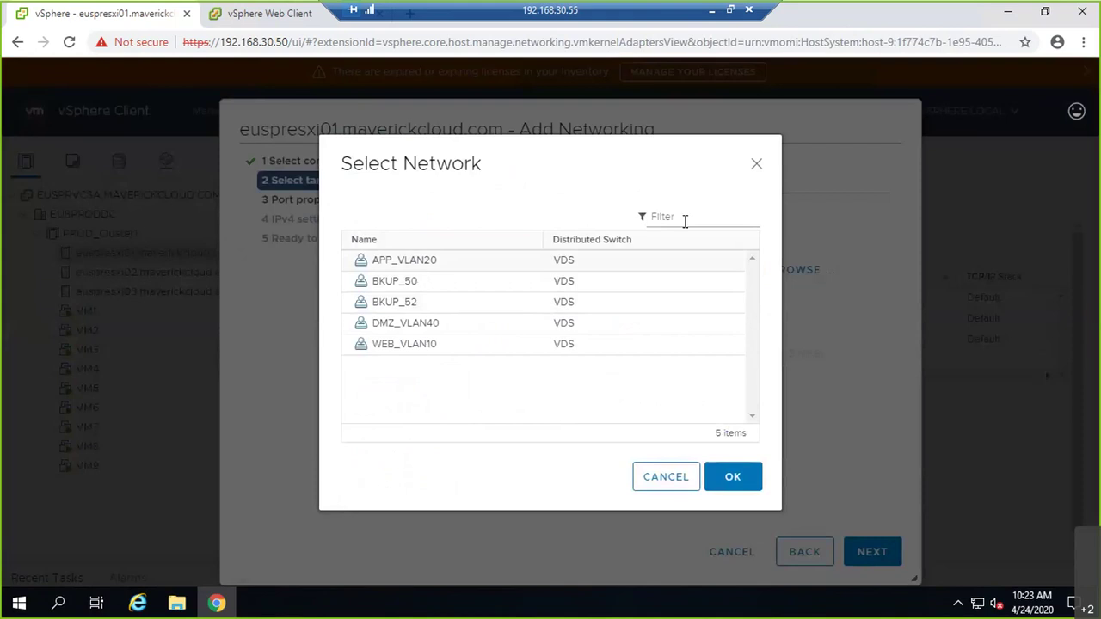
left_click(666, 477)
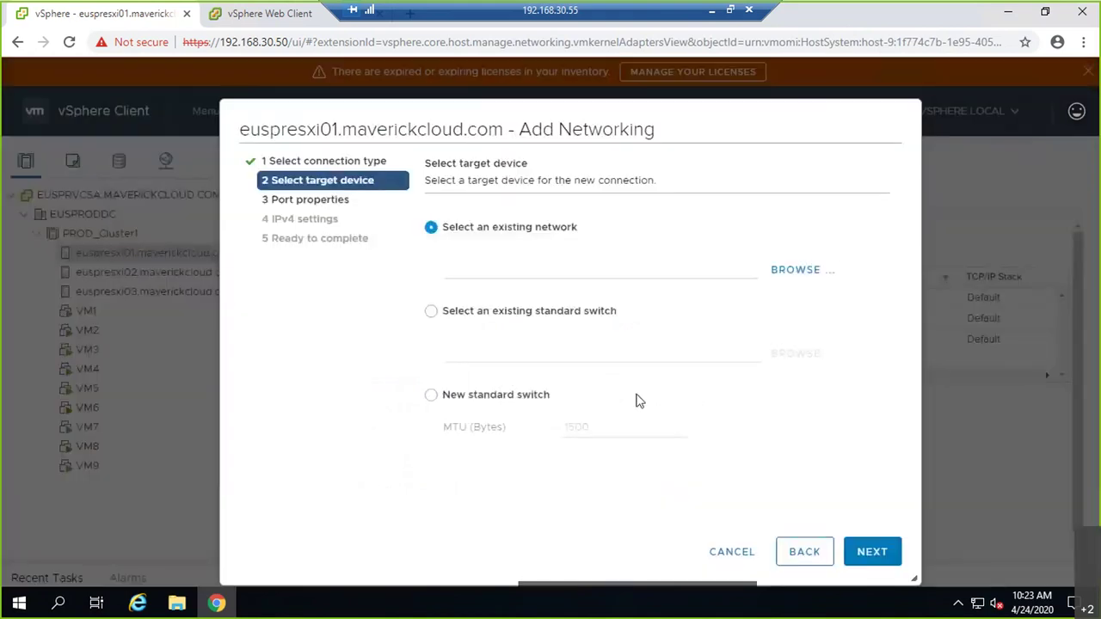
left_click(545, 321)
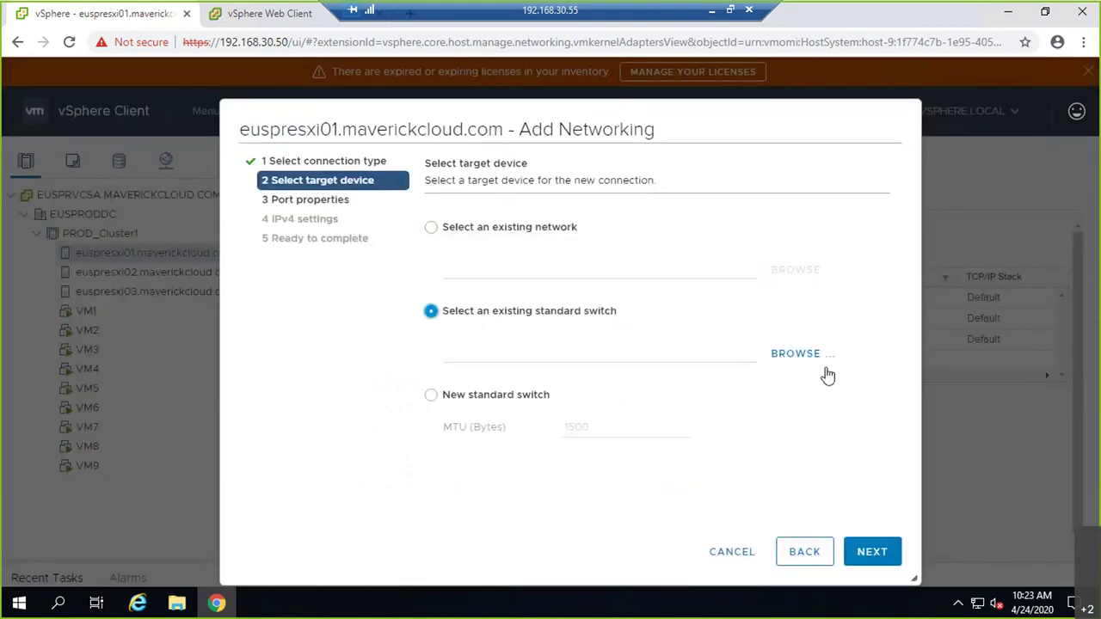
left_click(802, 354)
left_click(804, 353)
left_click(383, 233)
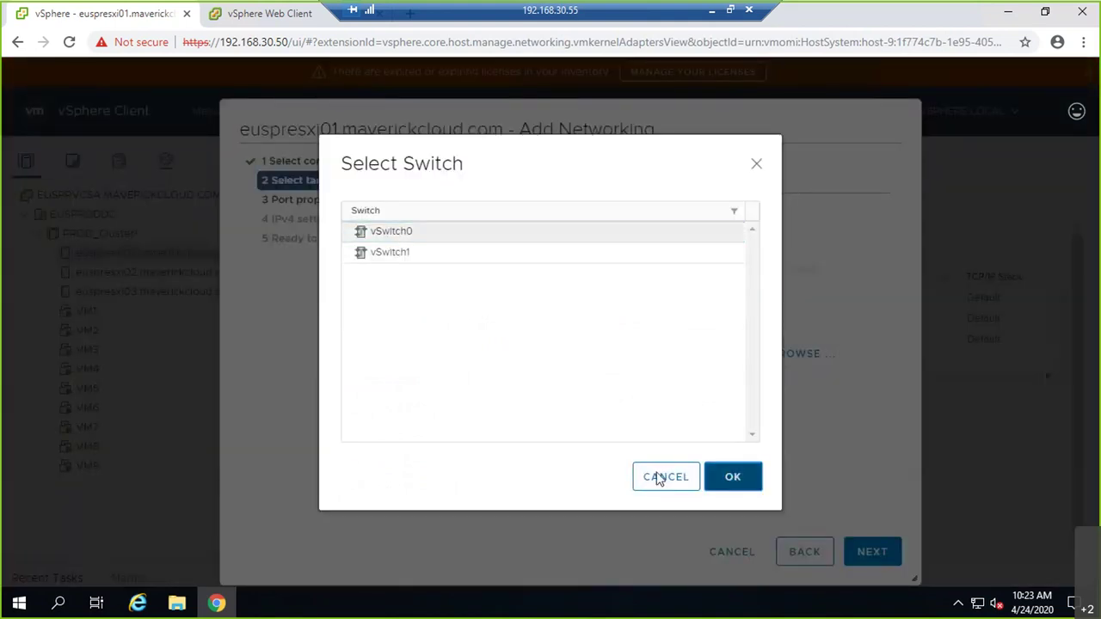
left_click(658, 478)
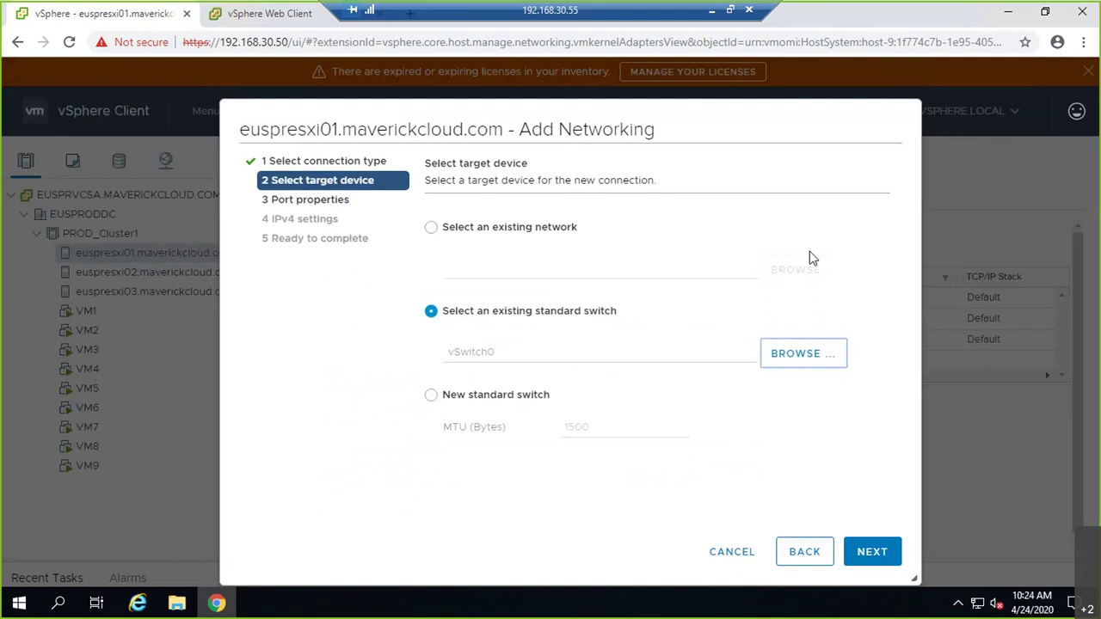
left_click(894, 558)
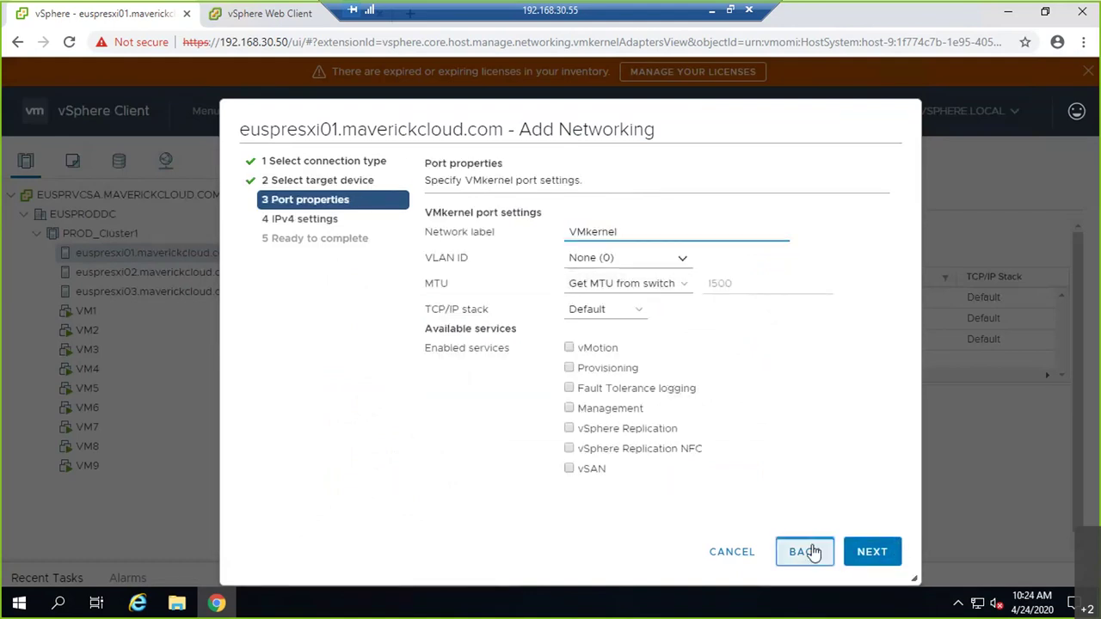
left_click(808, 551)
left_click(873, 554)
- Label the adapter's port 'VMotion' and enable vMotion traffic on it
left_click_drag(642, 231, 538, 231)
type("VMotion")
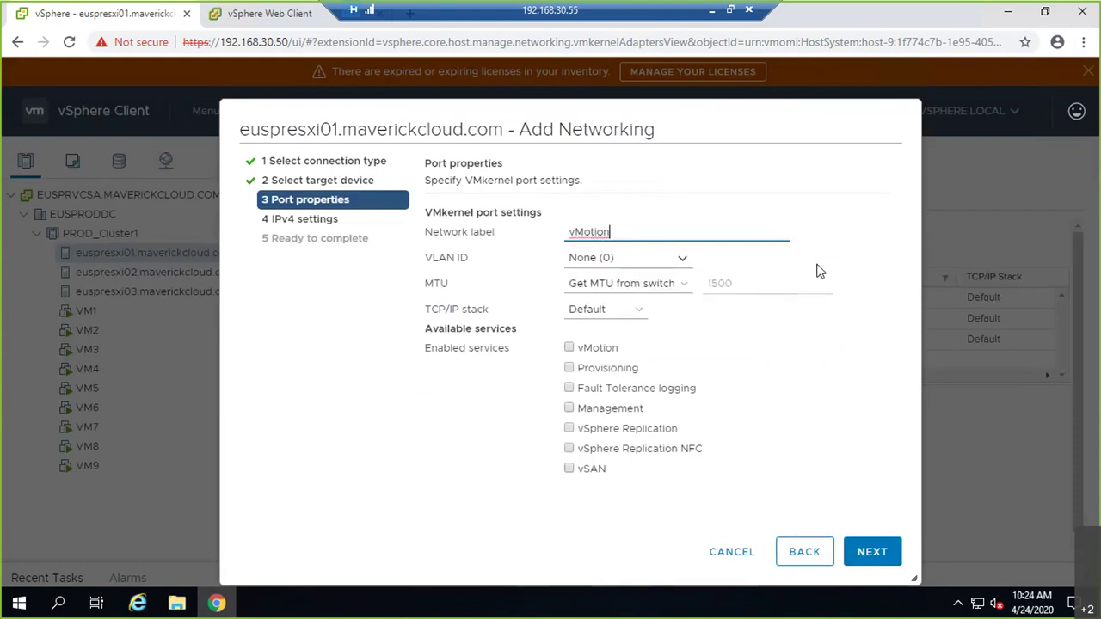
left_click(568, 348)
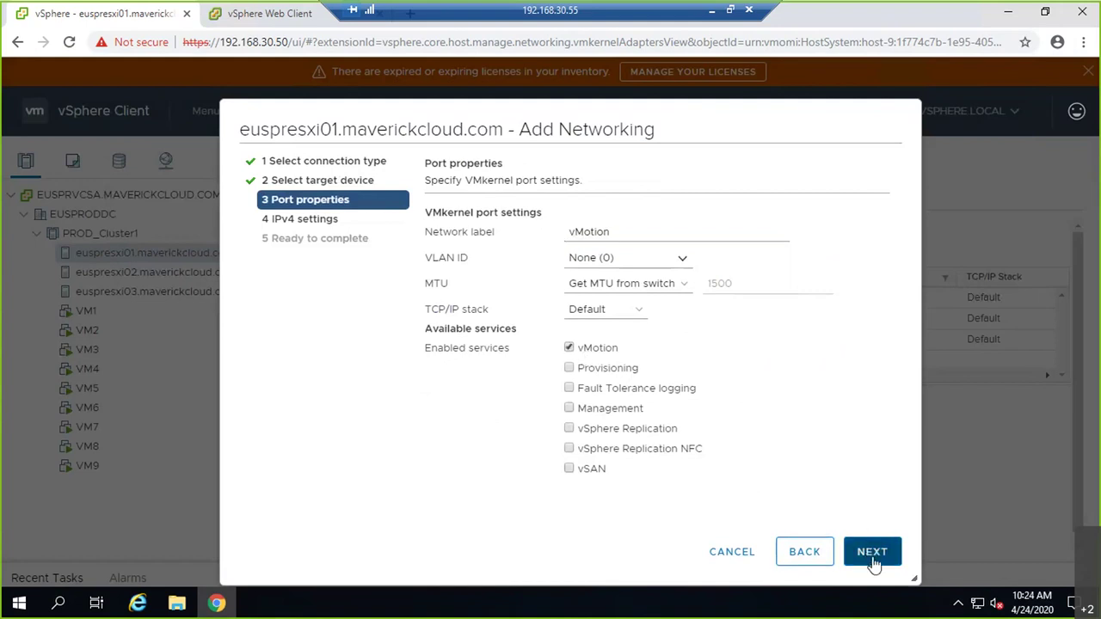
left_click(872, 563)
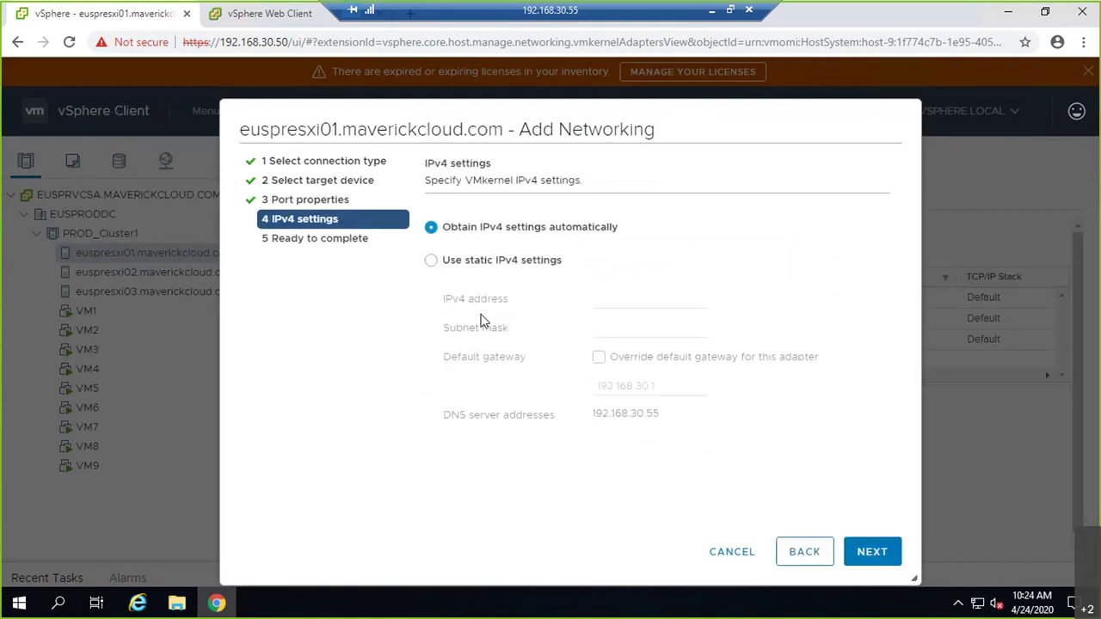
- Assign static IPv4 192.168.30.221 with mask 255.255.255.0 and finish the wizard
left_click(480, 261)
left_click(624, 305)
type("192.168")
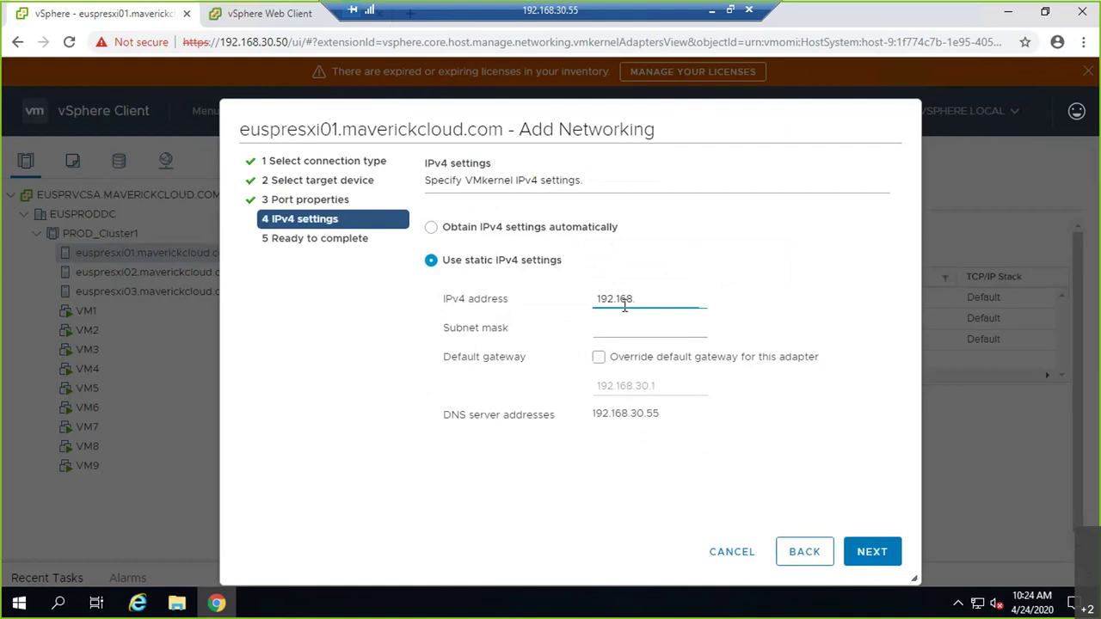
type(".30.20")
key("BackSpace")
type("20")
key("BackSpace")
type("1")
key("Tab")
type("255.255.255.0")
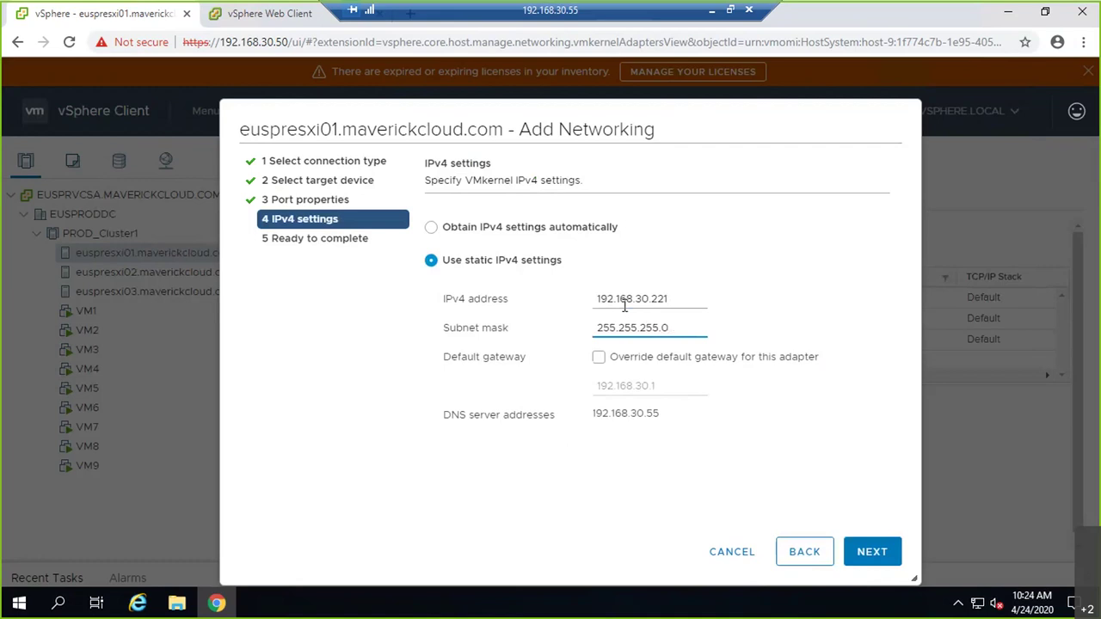
left_click(888, 557)
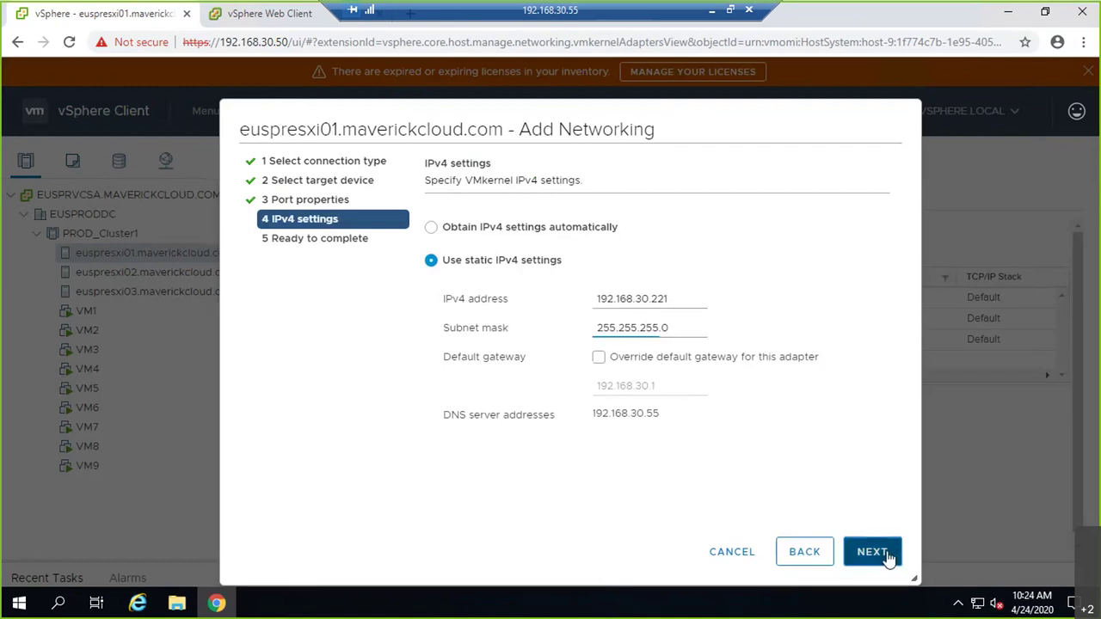
key("Return")
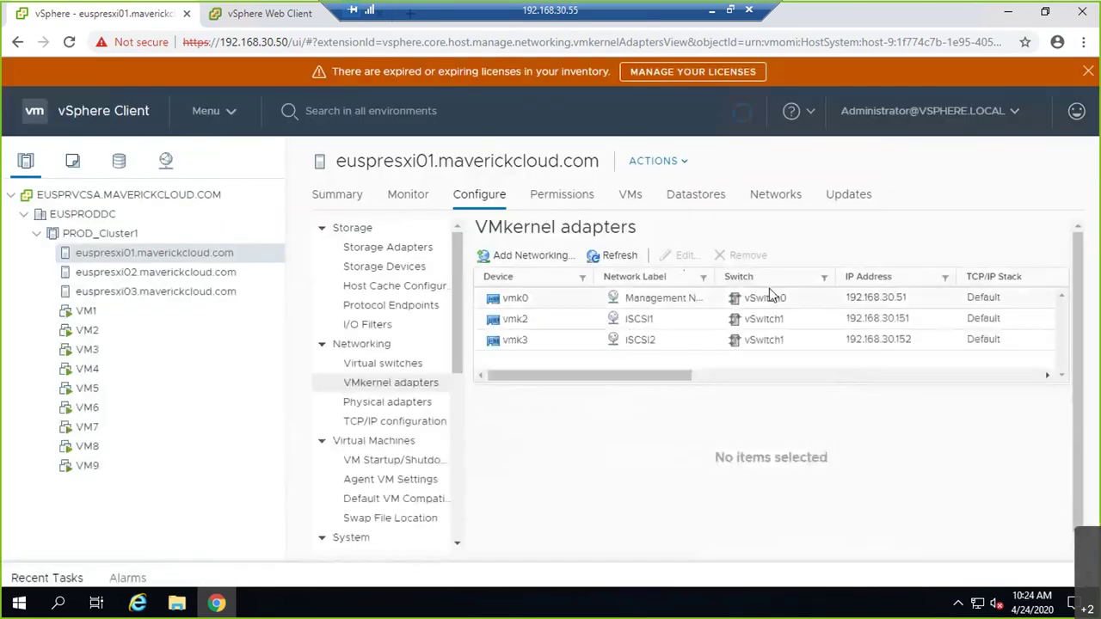
- Open a Command Prompt and ping 192.168.30.221
key("super+r")
type("cmd")
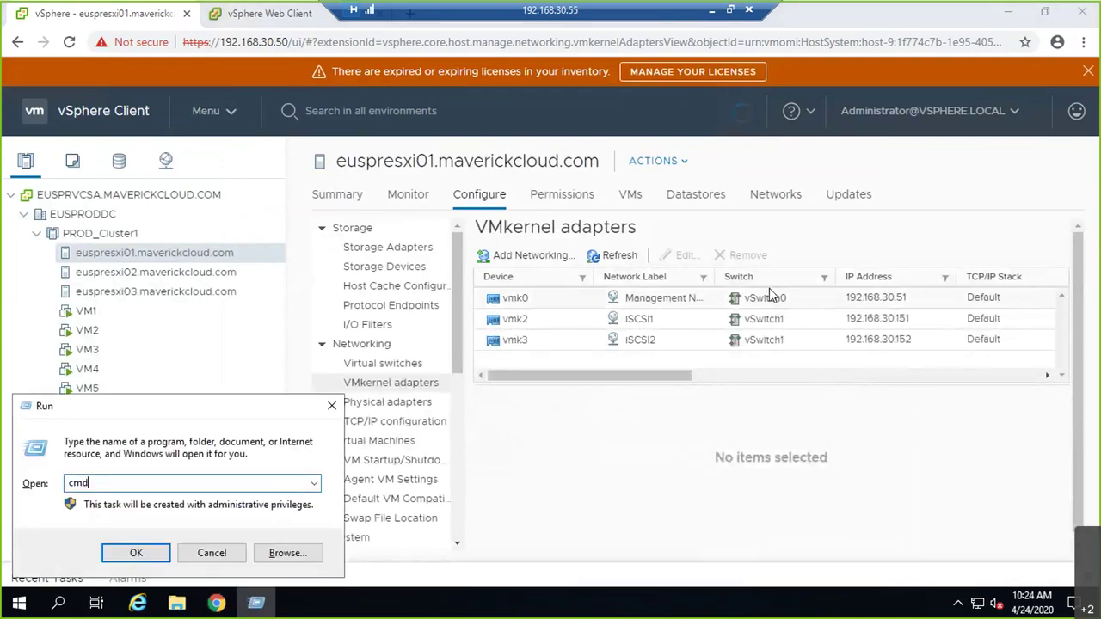
key("Return")
type("ping 192.15")
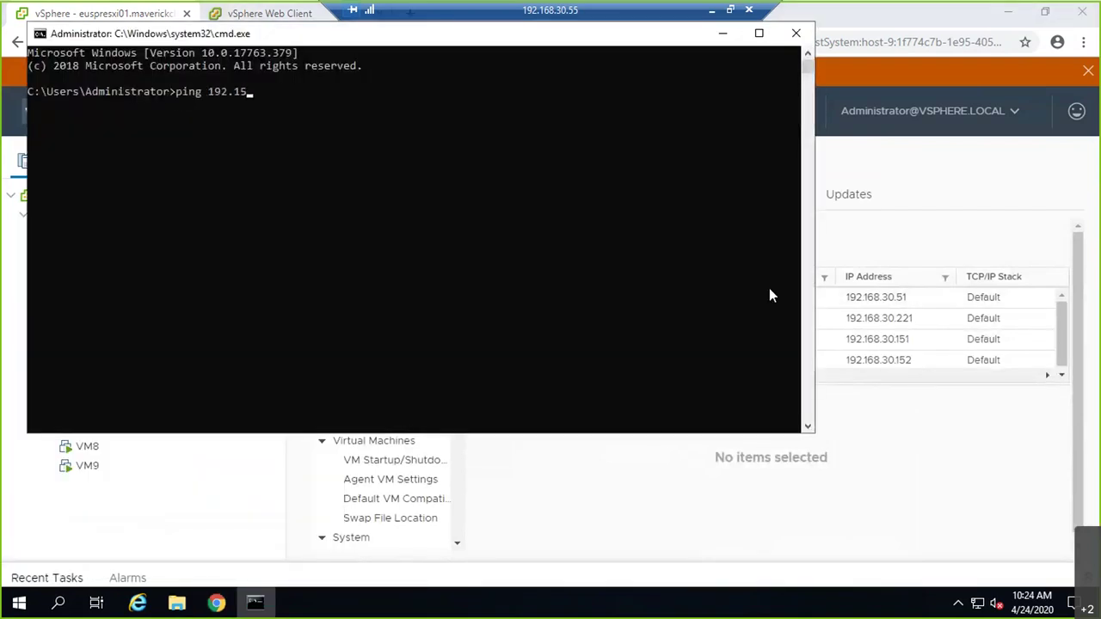
key("BackSpace")
type("68.30.221")
key("Return")
key("ctrl+c")
- Ping 192.168.30.222 twice to check it gets no reply
key("Up")
key("BackSpace")
type("2")
key("Return")
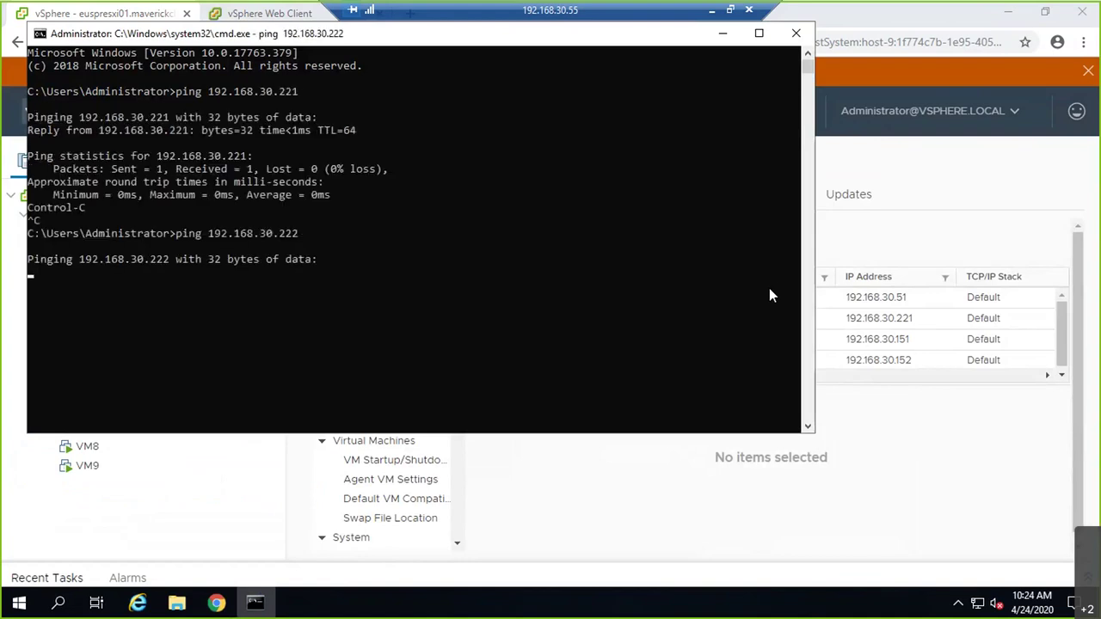
key("ctrl+c")
key("Up")
key("Return")
key("ctrl+c")
- Ping 192.168.30.223, then inspect the new vMotion adapter's details in vSphere
key("Up")
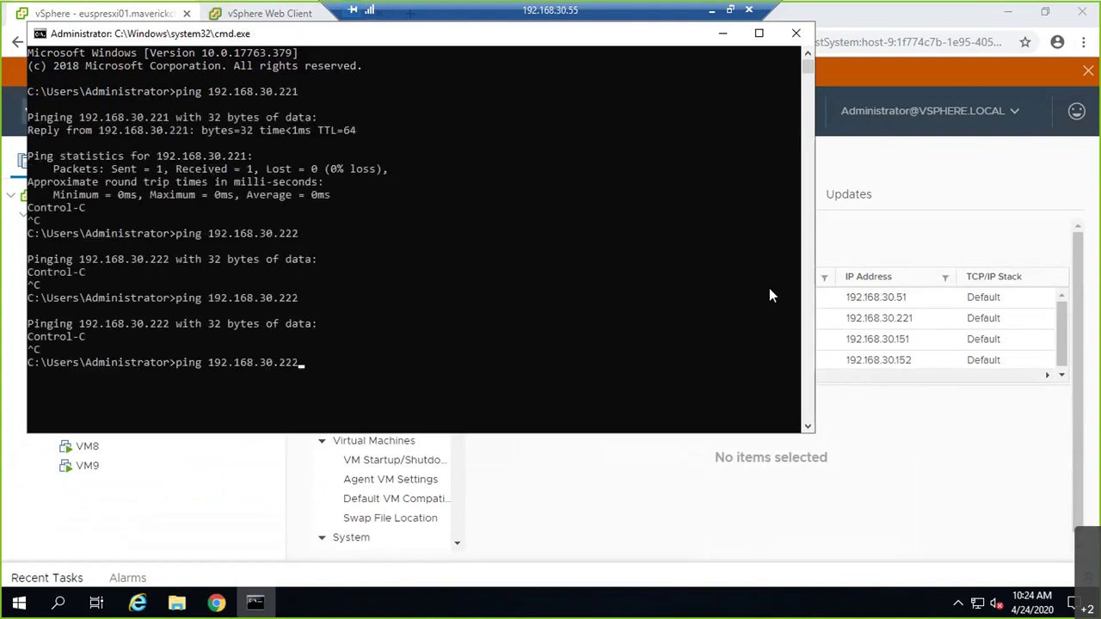
key("BackSpace")
type("3")
key("Return")
key("ctrl+c")
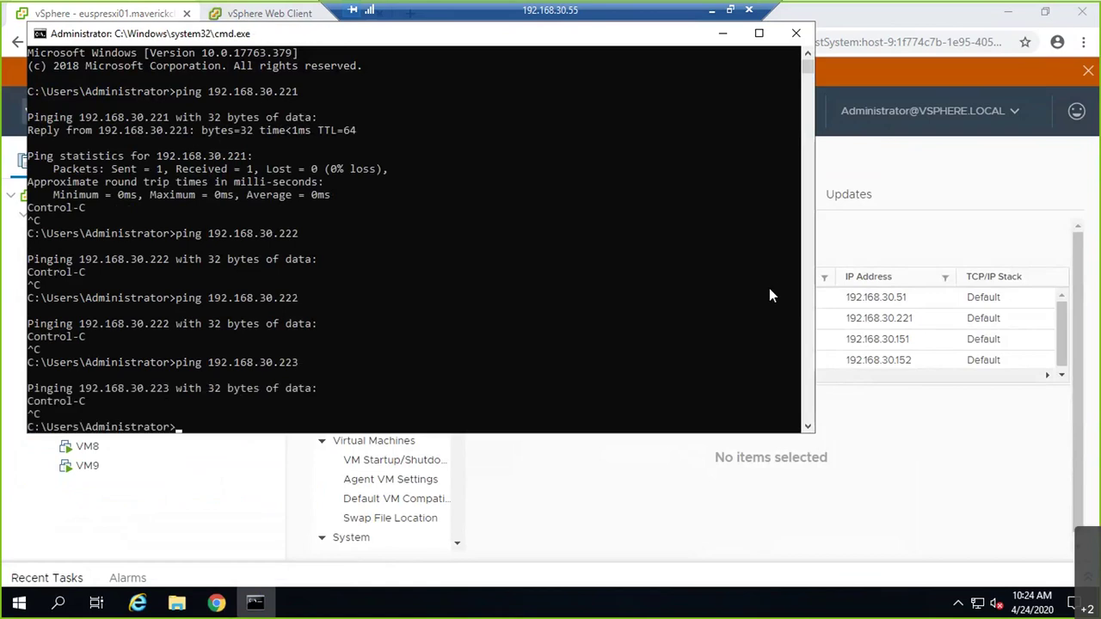
key("alt+Tab")
left_click(894, 318)
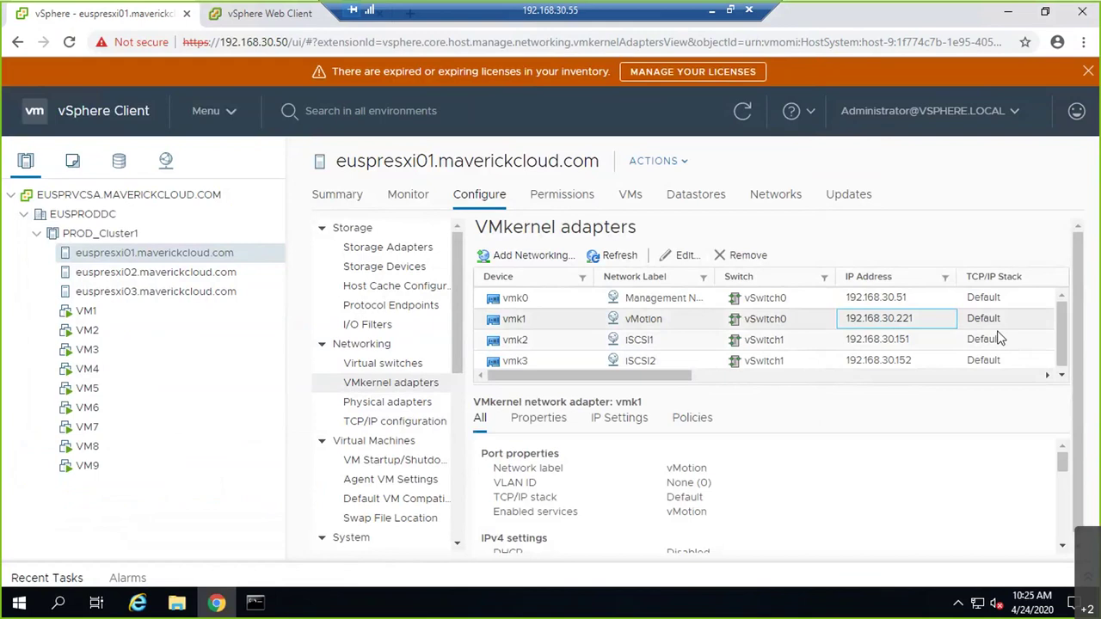
- On host euspresxi02, start a new VMkernel adapter on existing switch vSwitch0
left_click(215, 272)
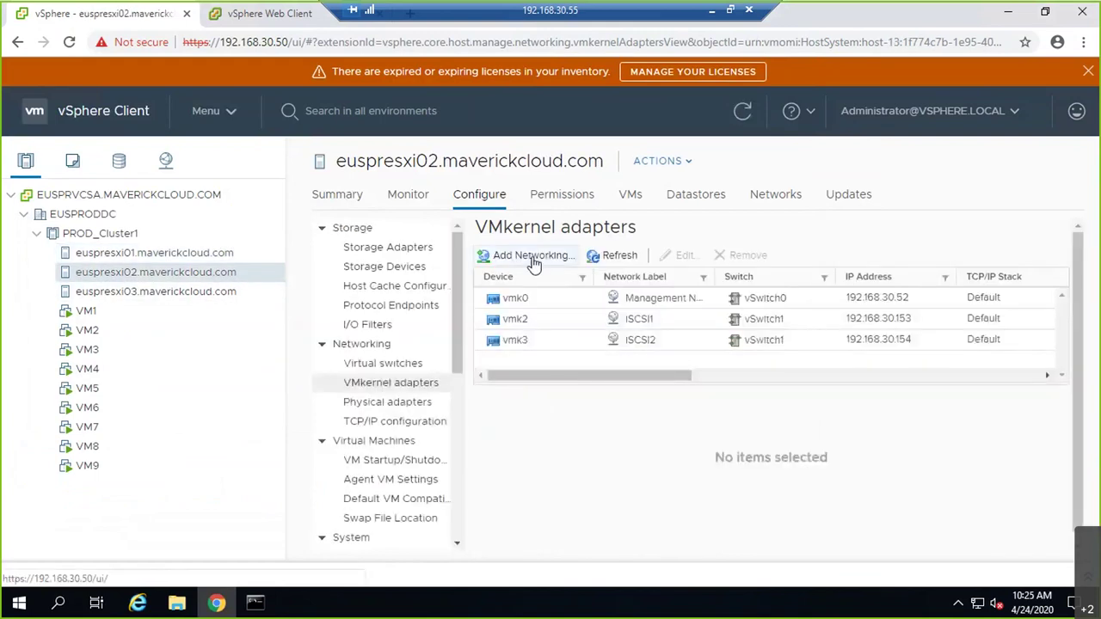
left_click(533, 256)
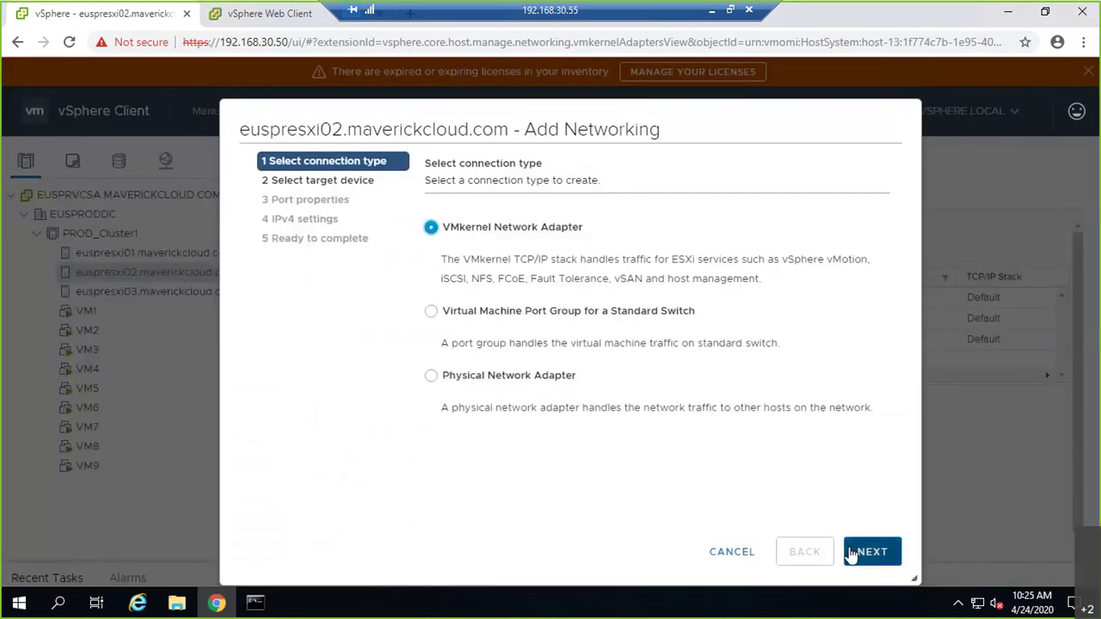
left_click(871, 551)
left_click(542, 311)
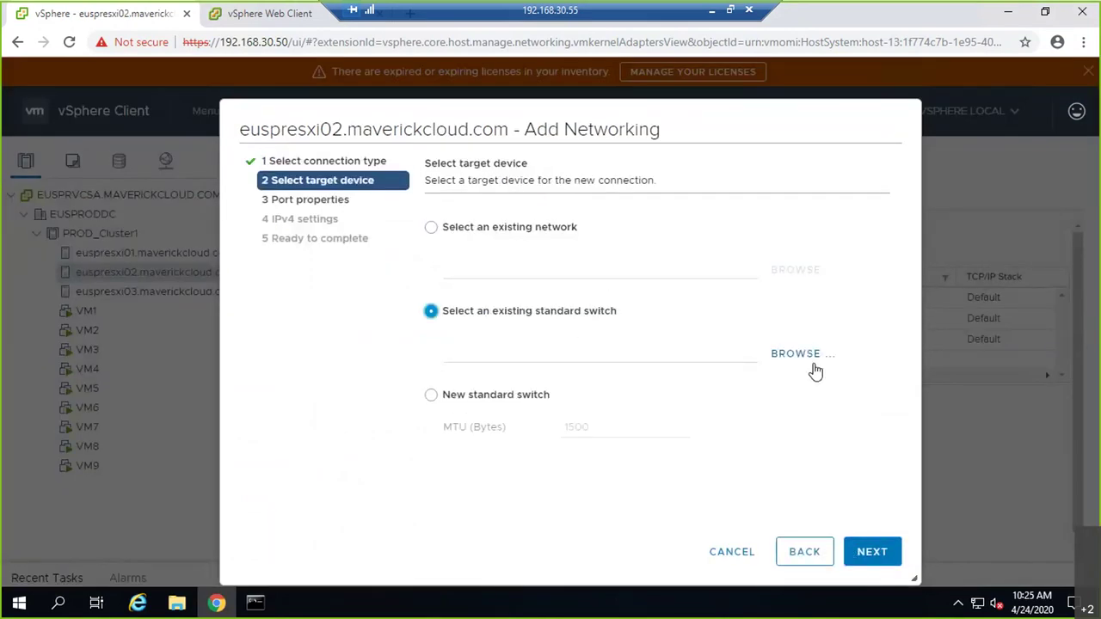
left_click(814, 366)
left_click(439, 234)
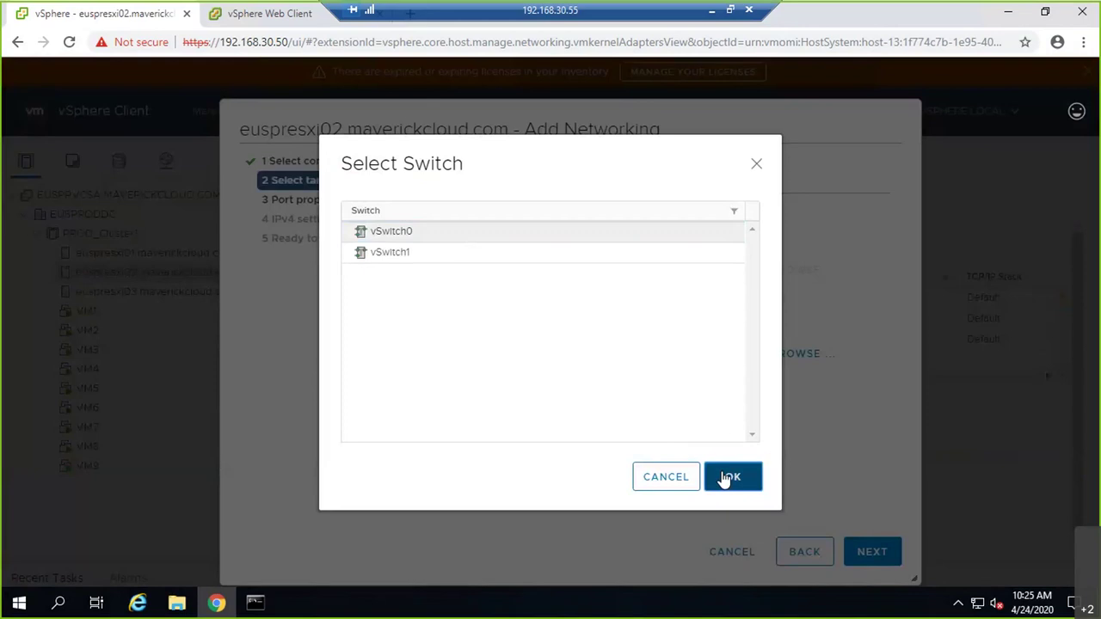
left_click(729, 478)
left_click(869, 553)
- Label the adapter 'vMotion' and enable vMotion traffic on it
type("vMition")
key("ctrl+a")
type("VM")
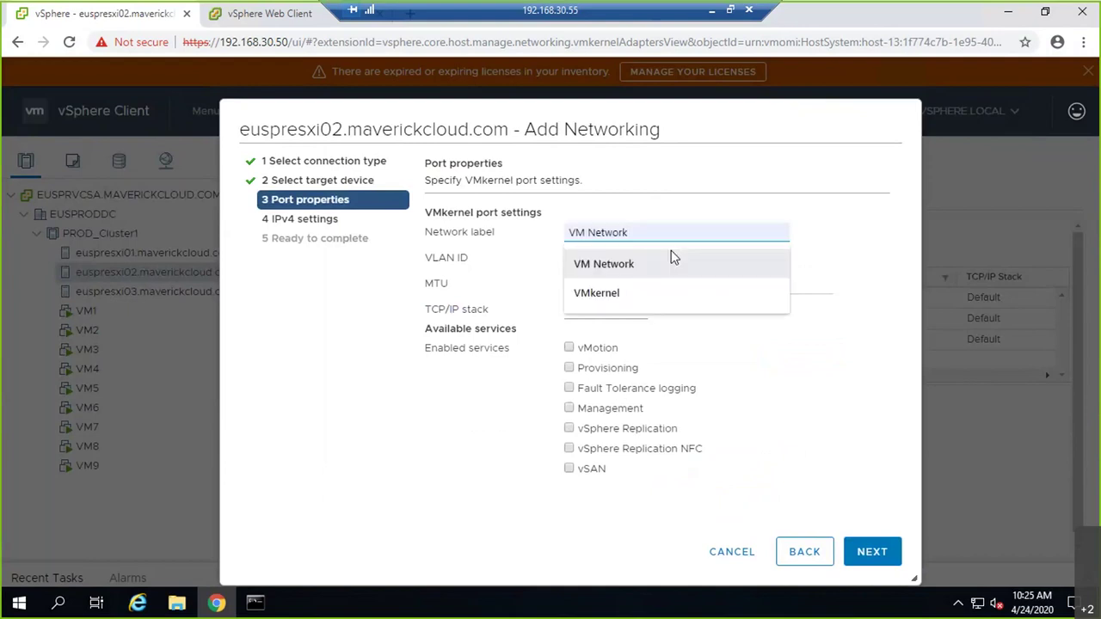
key("ctrl+a")
type("vM")
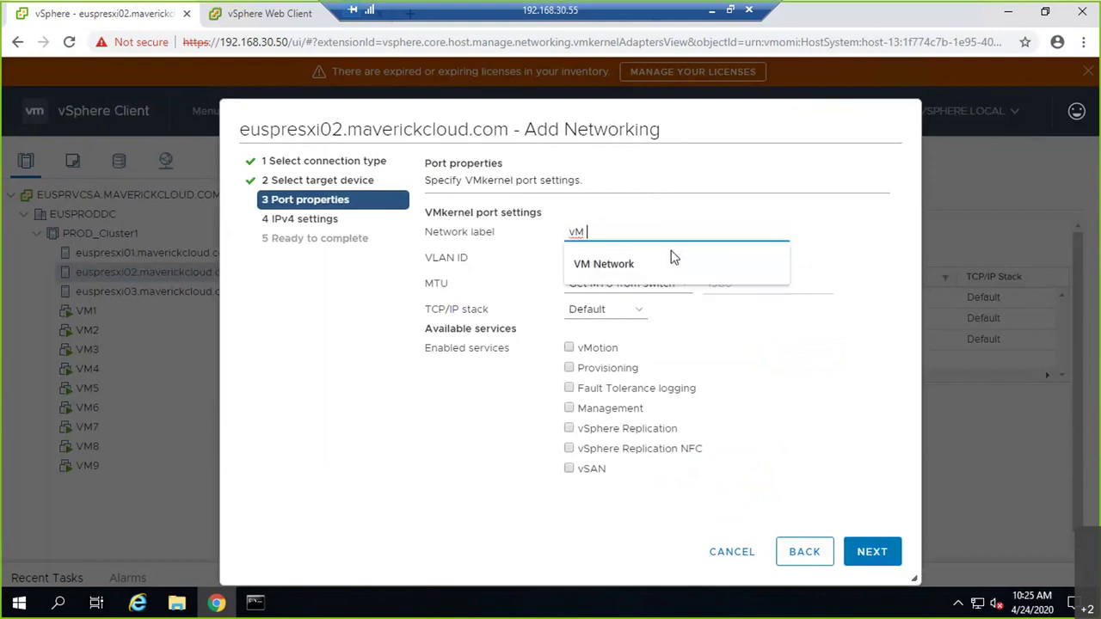
type("otion")
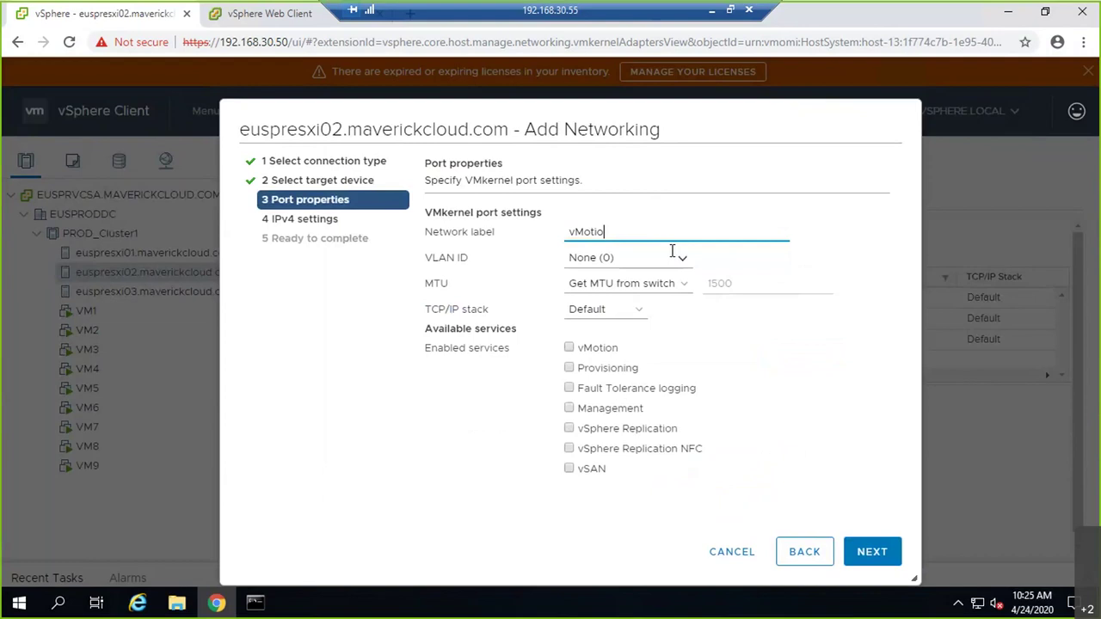
left_click(599, 349)
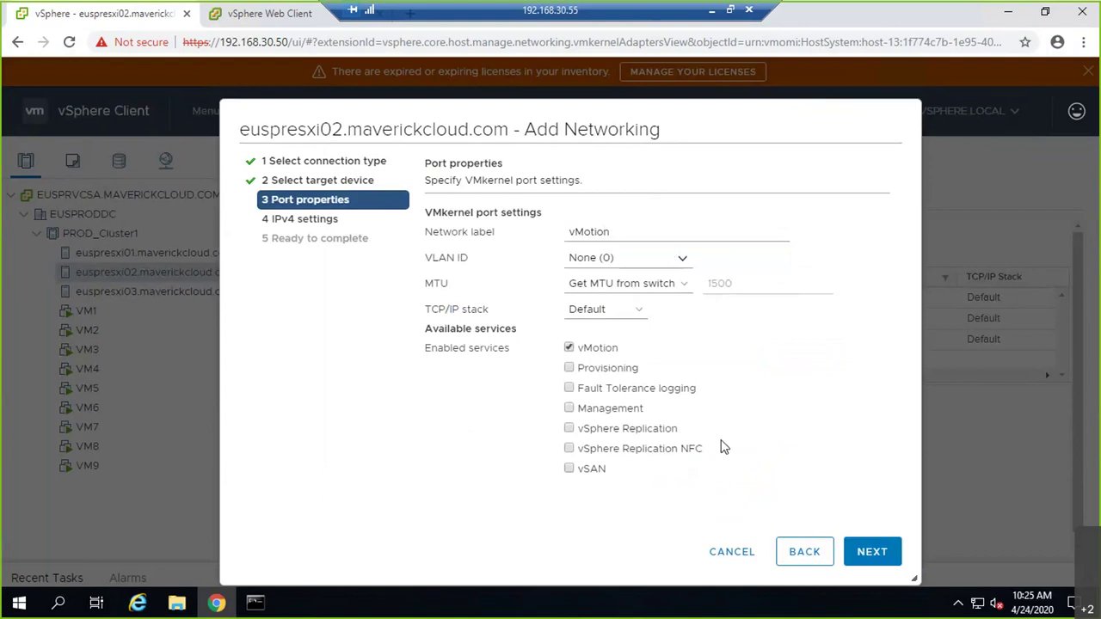
left_click(870, 554)
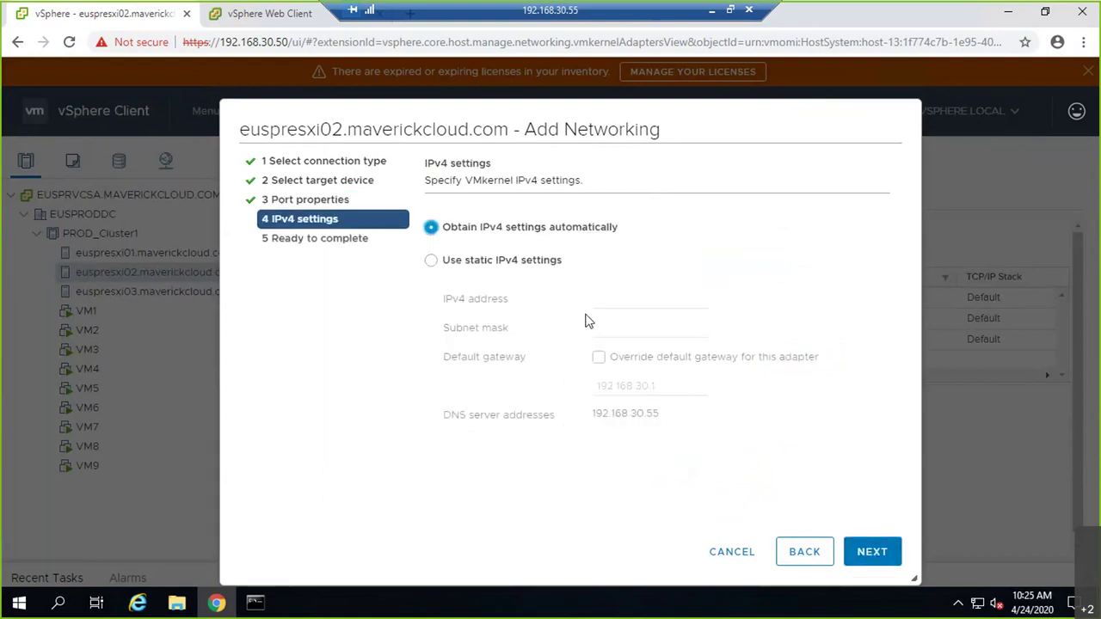
- Assign static IPv4 192.168.30.222 with mask 255.255.255.0 and finish the wizard
left_click(483, 262)
left_click(609, 306)
type("192")
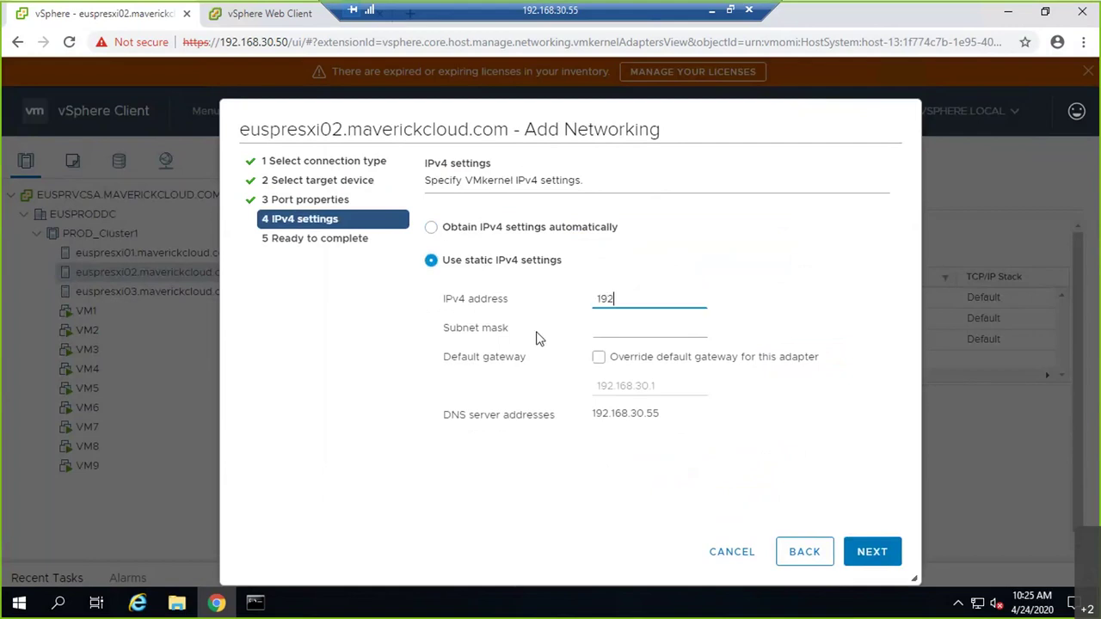
type(".168.30.222")
key("Tab")
type("255.255.255.0")
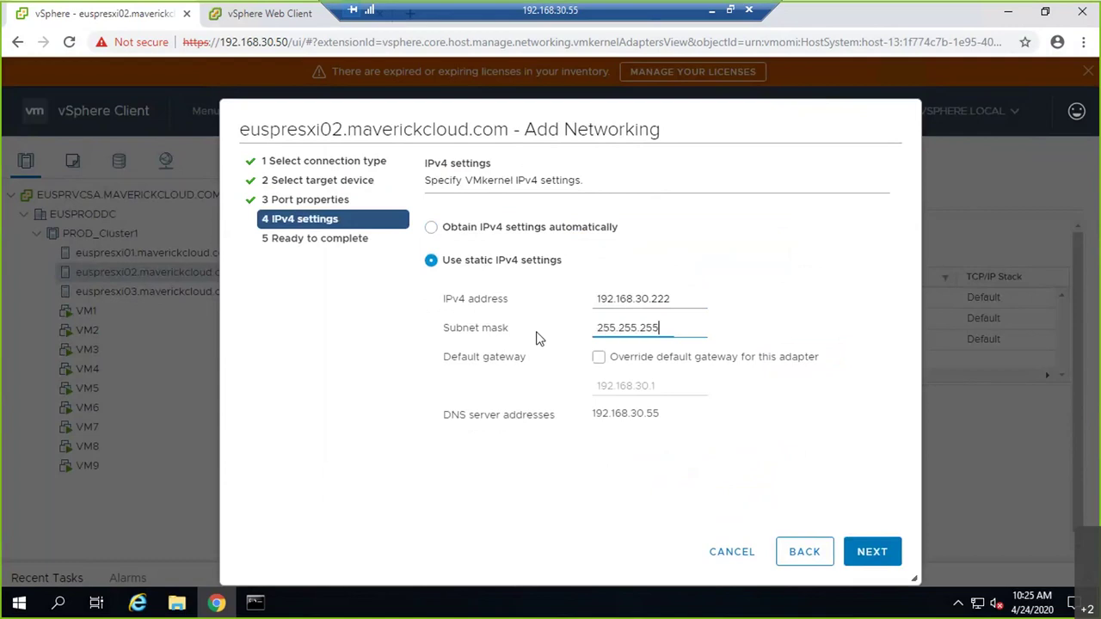
left_click(877, 556)
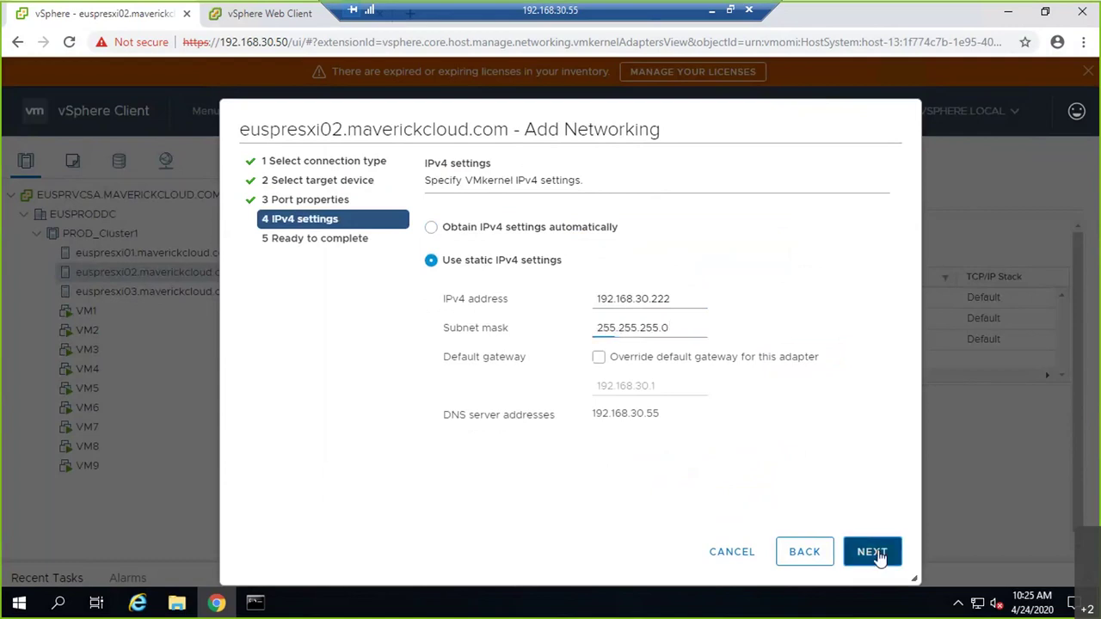
left_click(872, 551)
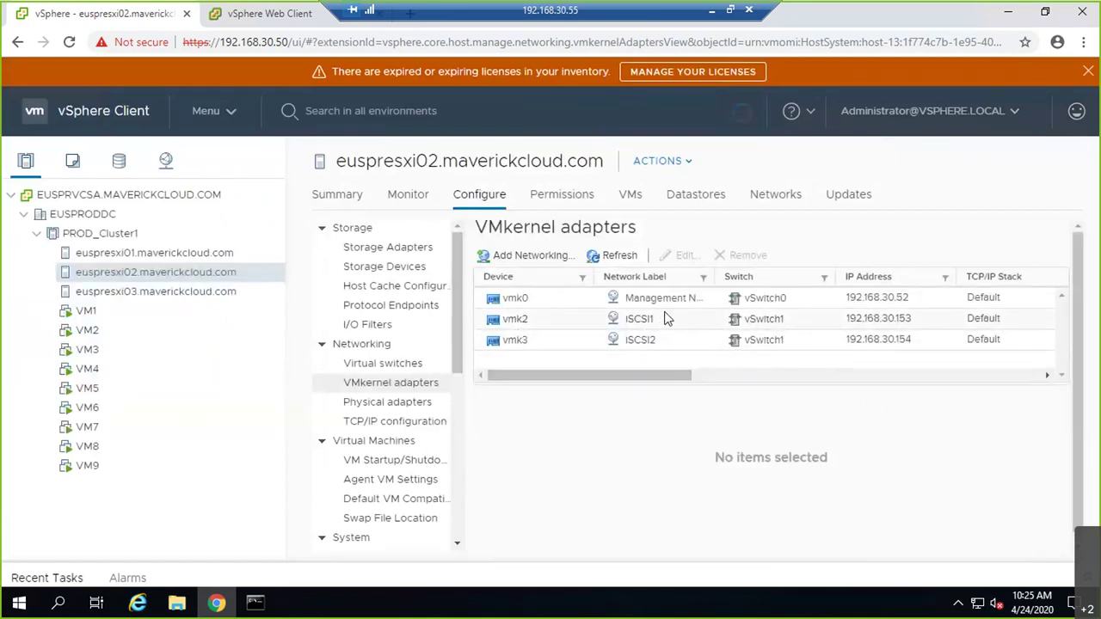
- On host euspresxi03, start a new VMkernel adapter on existing switch vSwitch0
left_click(181, 290)
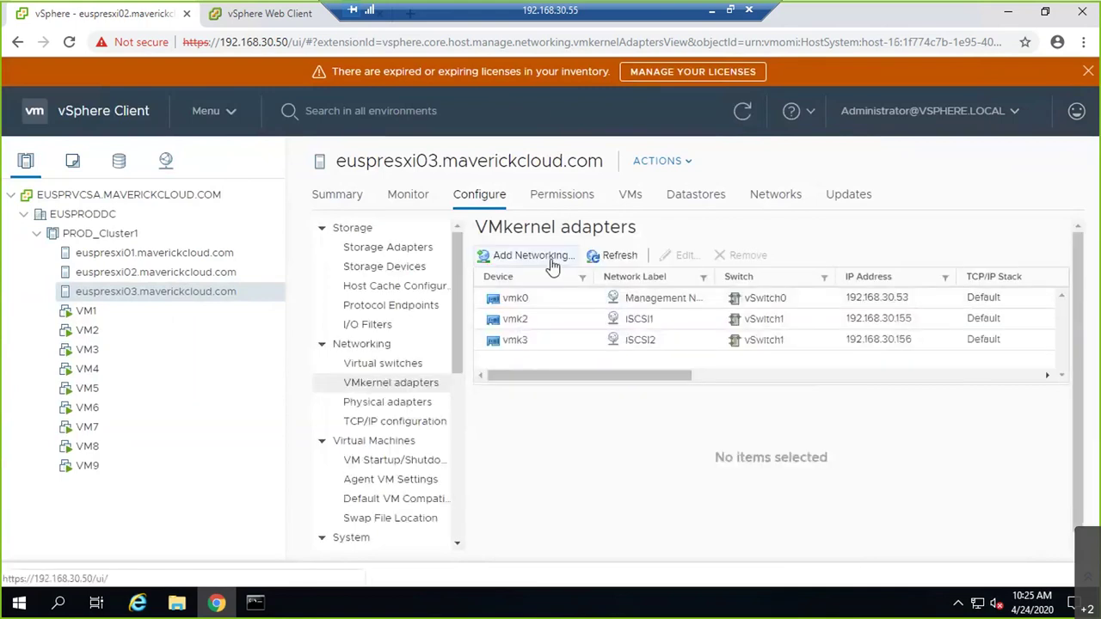
left_click(552, 257)
left_click(868, 551)
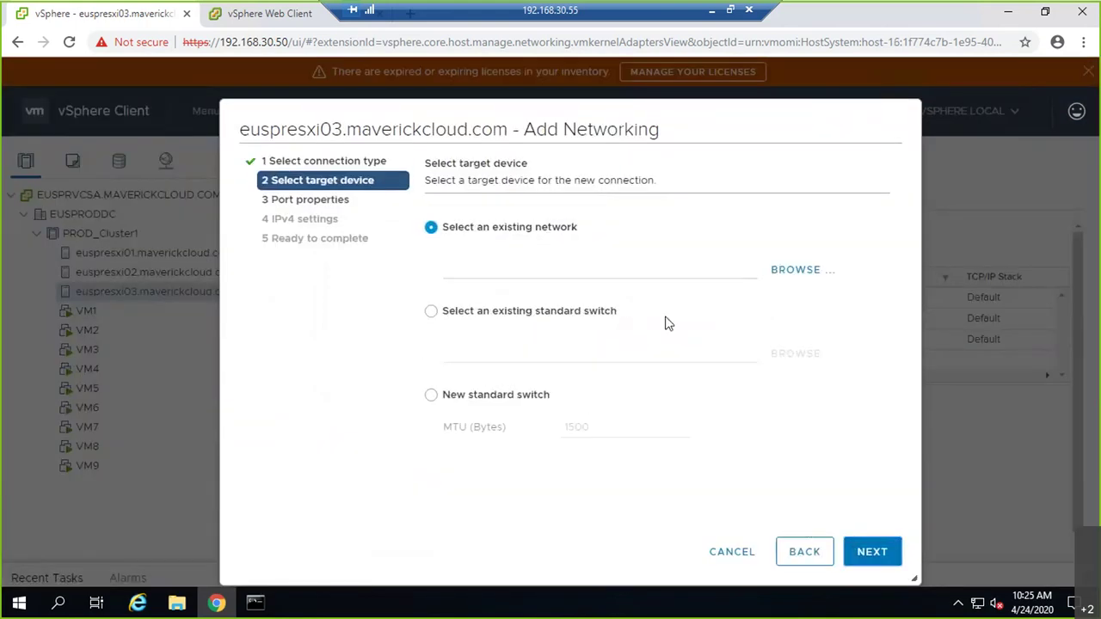
left_click(592, 314)
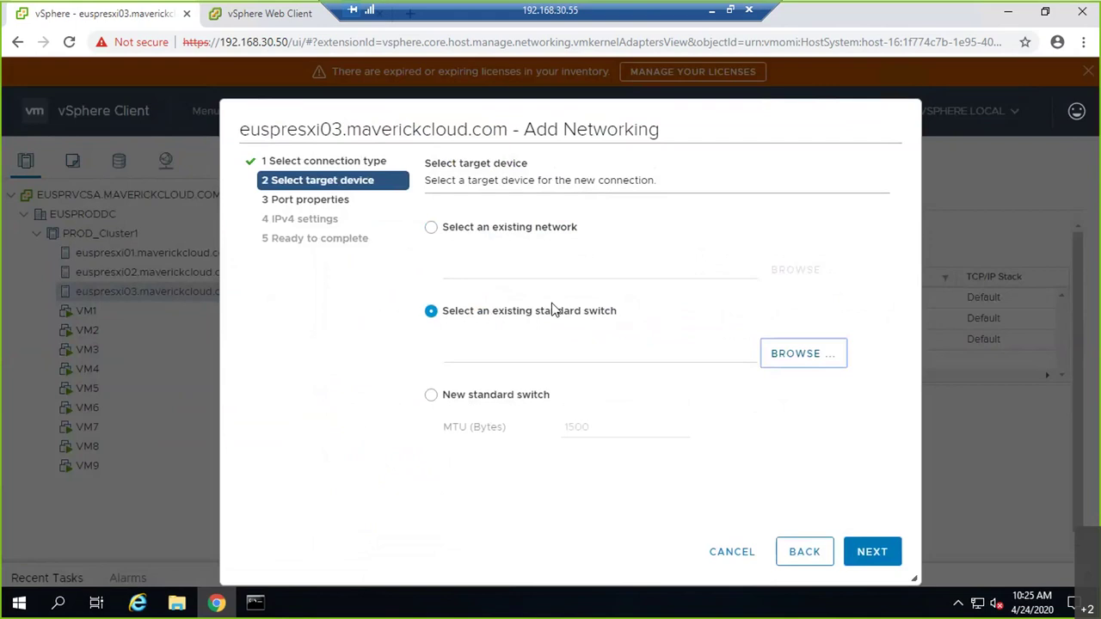
left_click(803, 353)
left_click(724, 484)
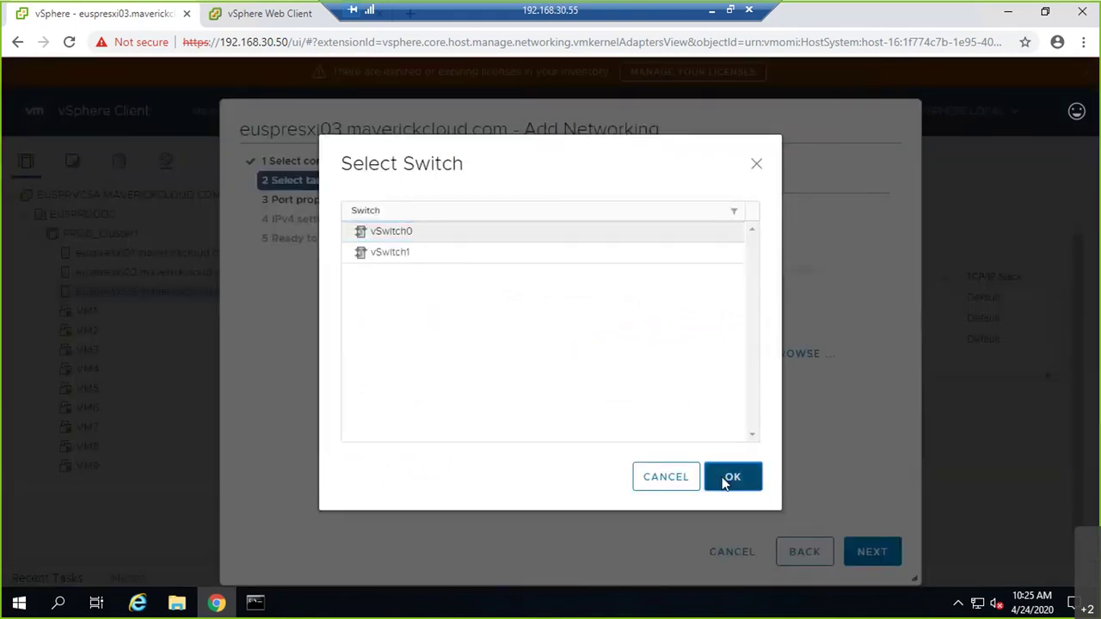
left_click(855, 551)
- Label the adapter 'vMotion' and enable the vMotion service
left_click(602, 254)
type("vMotion")
left_click(602, 349)
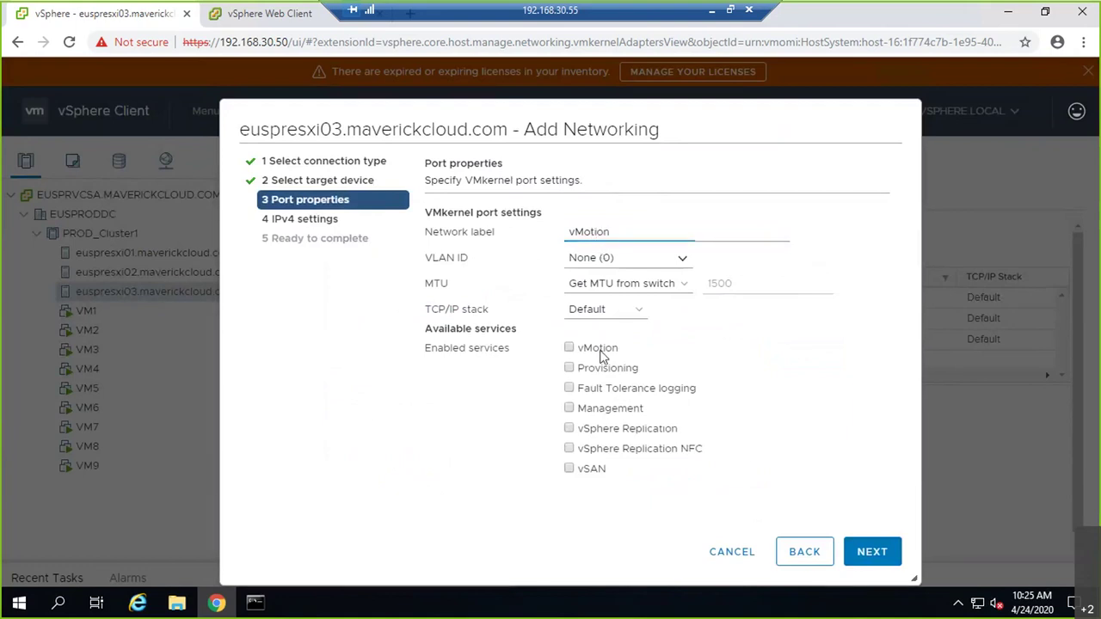
left_click(868, 558)
- Assign static IPv4 192.168.30.223 with mask 255.255.255.0 and finish the wizard
left_click(495, 262)
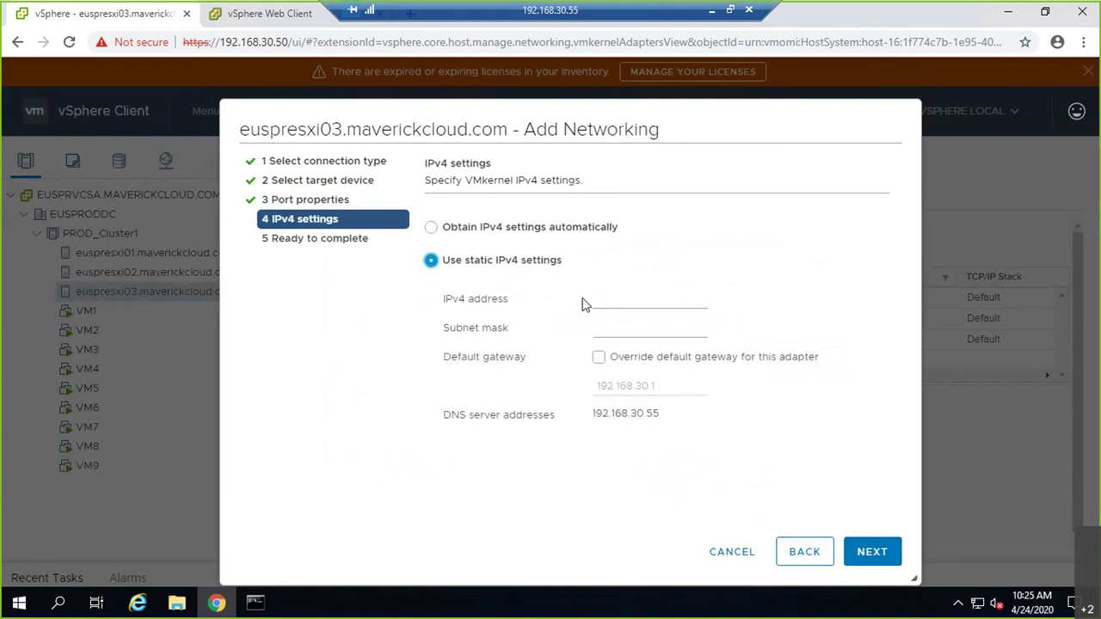
left_click(607, 300)
type("192.168.30.223")
key("Tab")
type("255.255.255.0")
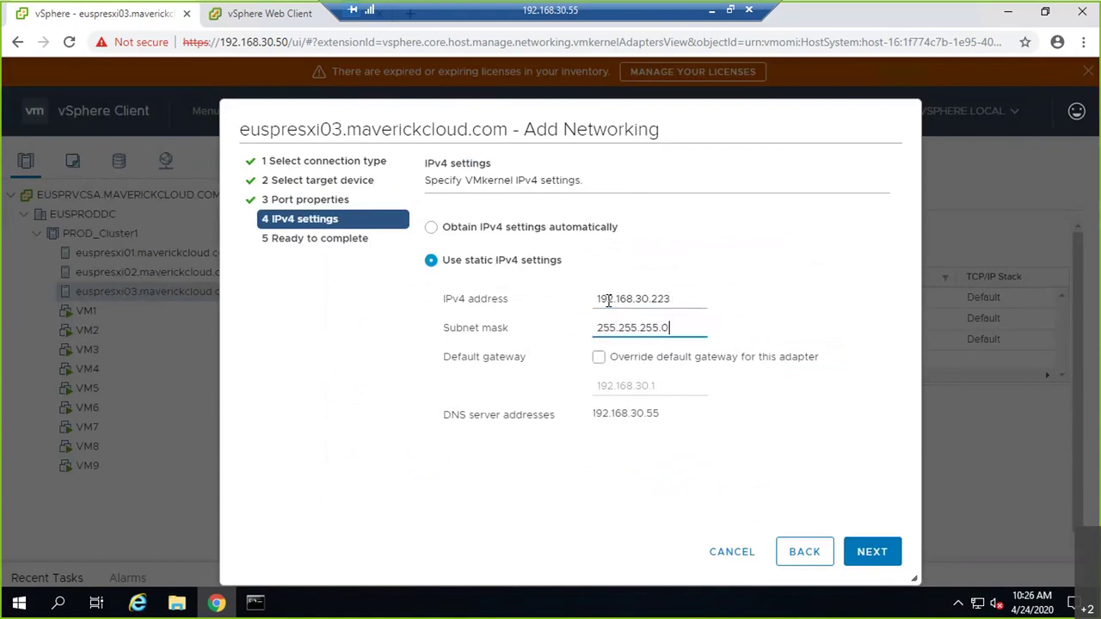
left_click(860, 560)
left_click(861, 560)
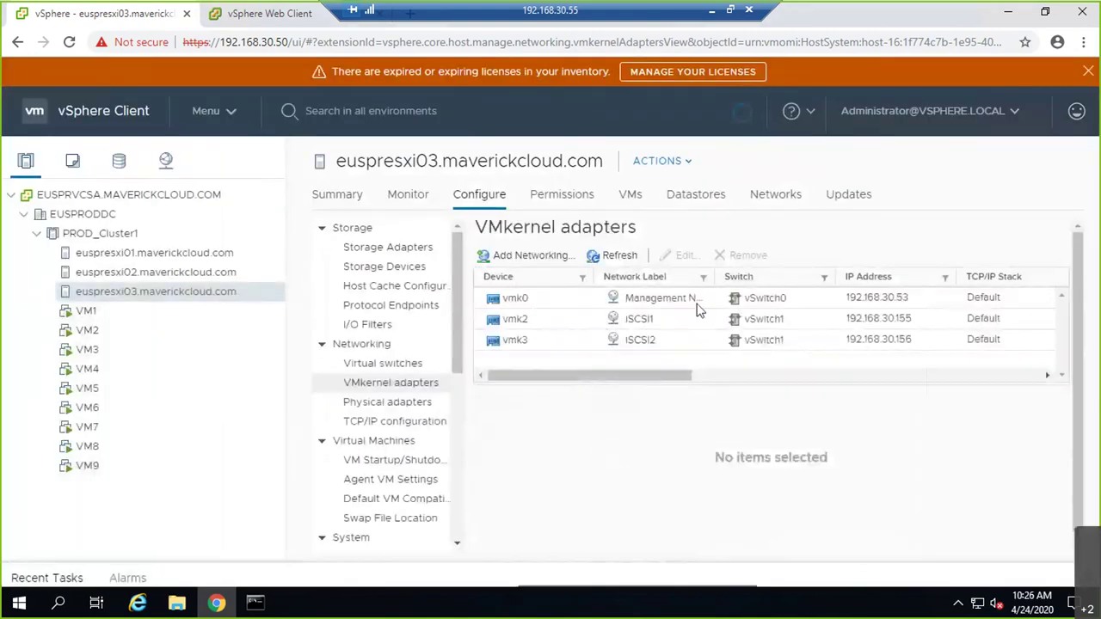
- Re-ping 192.168.30.223 in Command Prompt to confirm it replies, then close the console
left_click(258, 603)
left_click(258, 603)
left_click(258, 603)
key("Up")
key("Return")
key("ctrl+c")
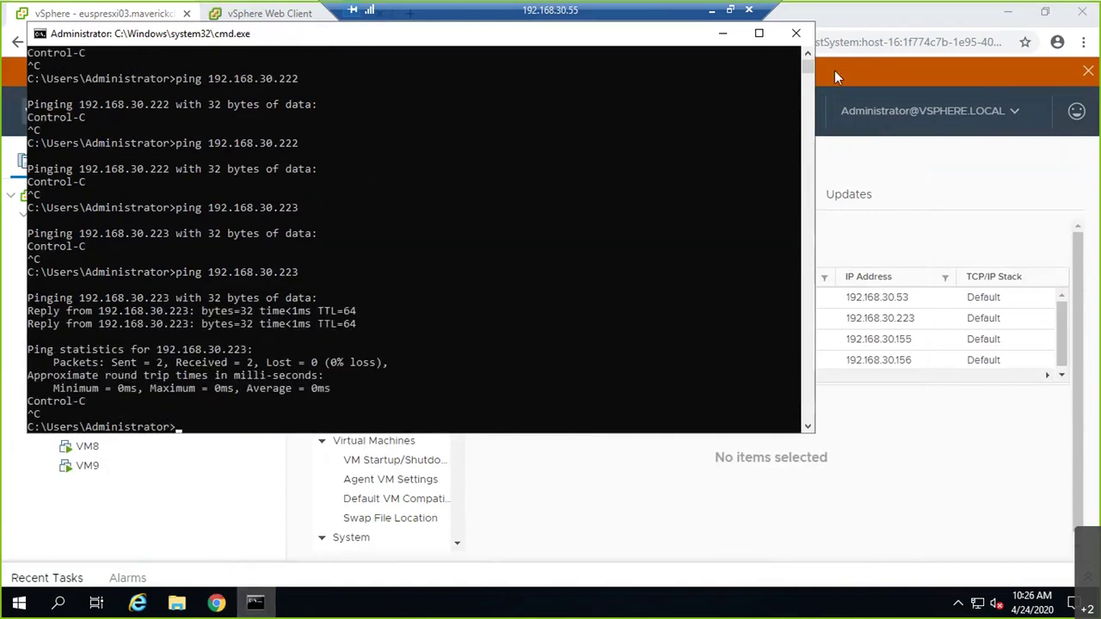
left_click(804, 39)
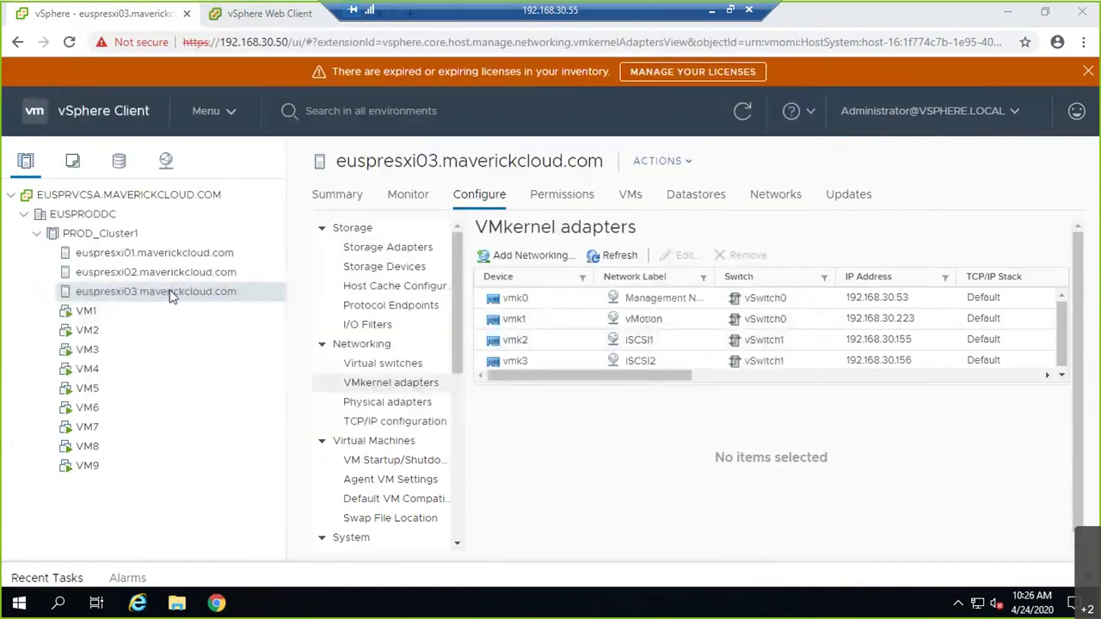
- Start a compute-resource-only migration of VM3 with euspresxi03 as the destination host
right_click(85, 354)
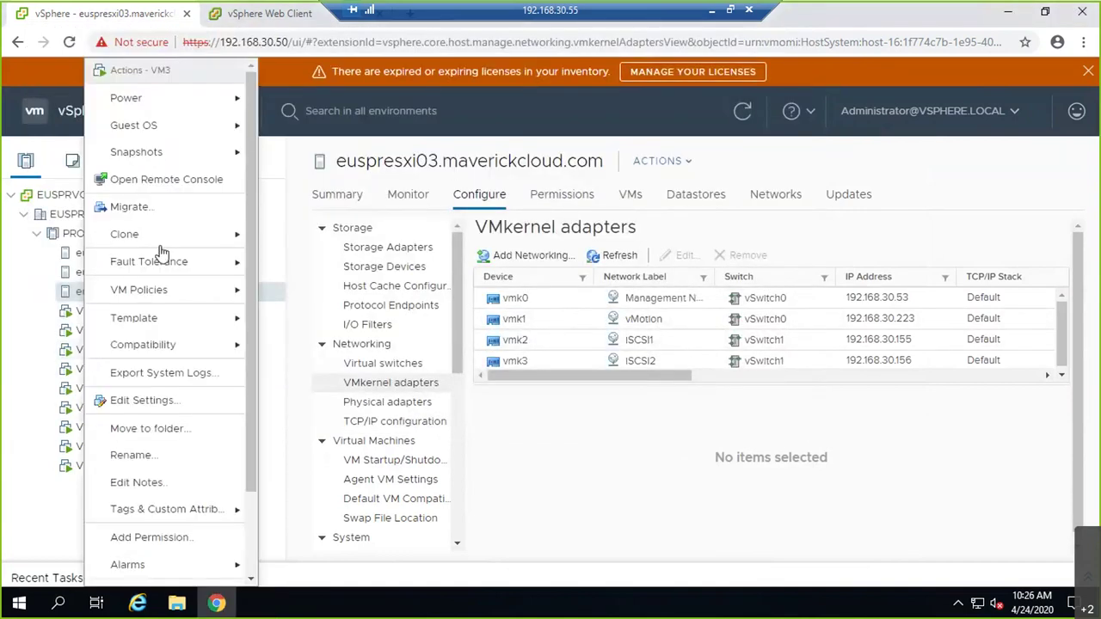
left_click(162, 215)
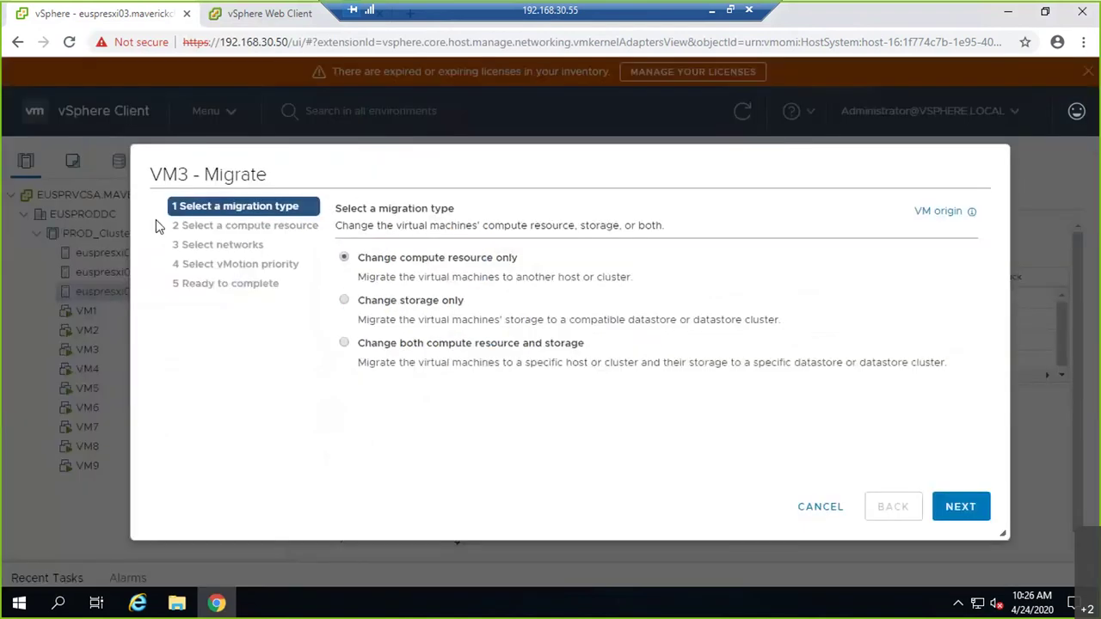
left_click(961, 507)
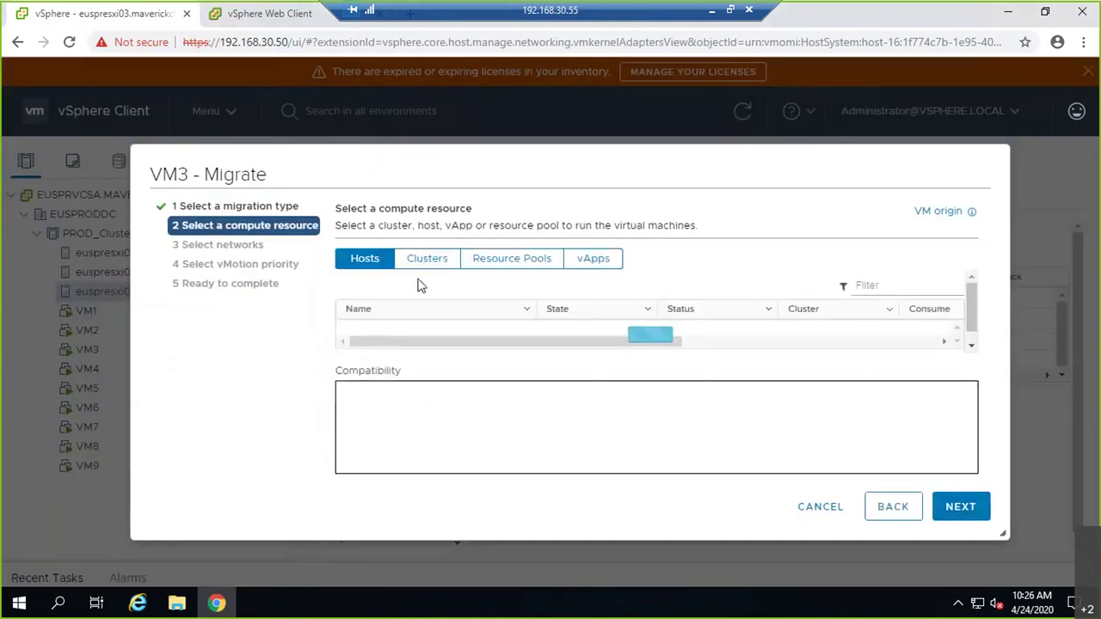
left_click(417, 335)
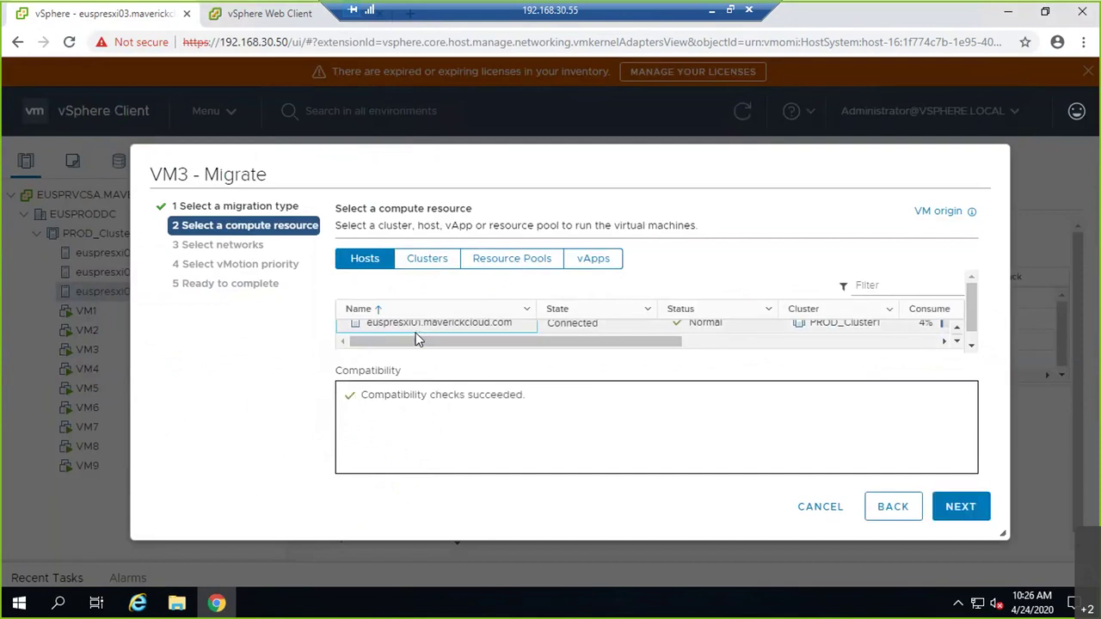
scroll(421, 330, "down", 3)
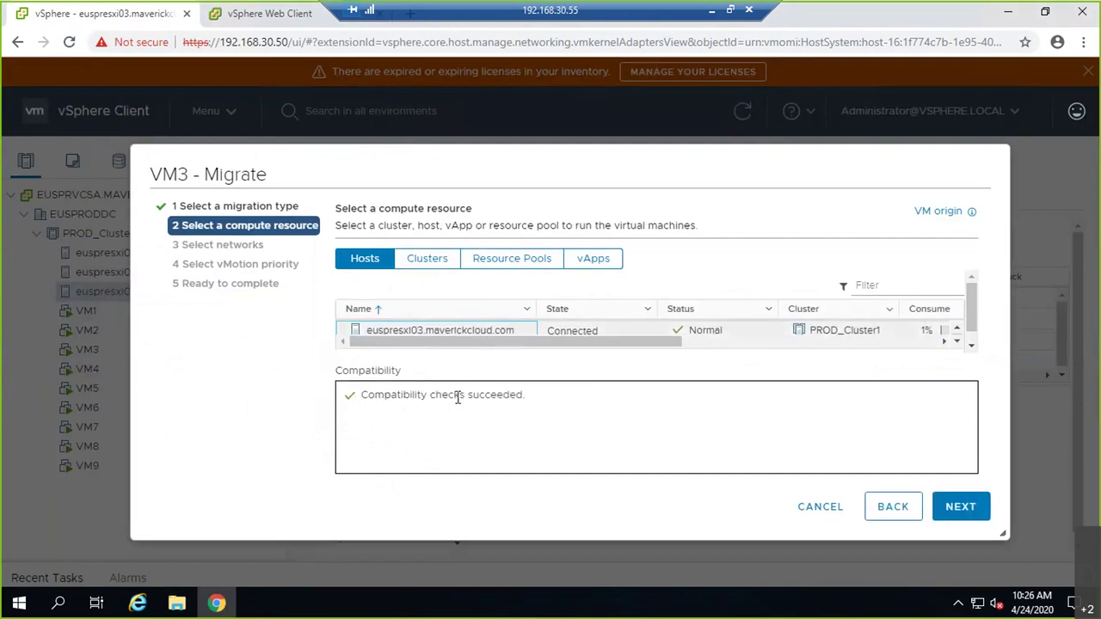
left_click(961, 509)
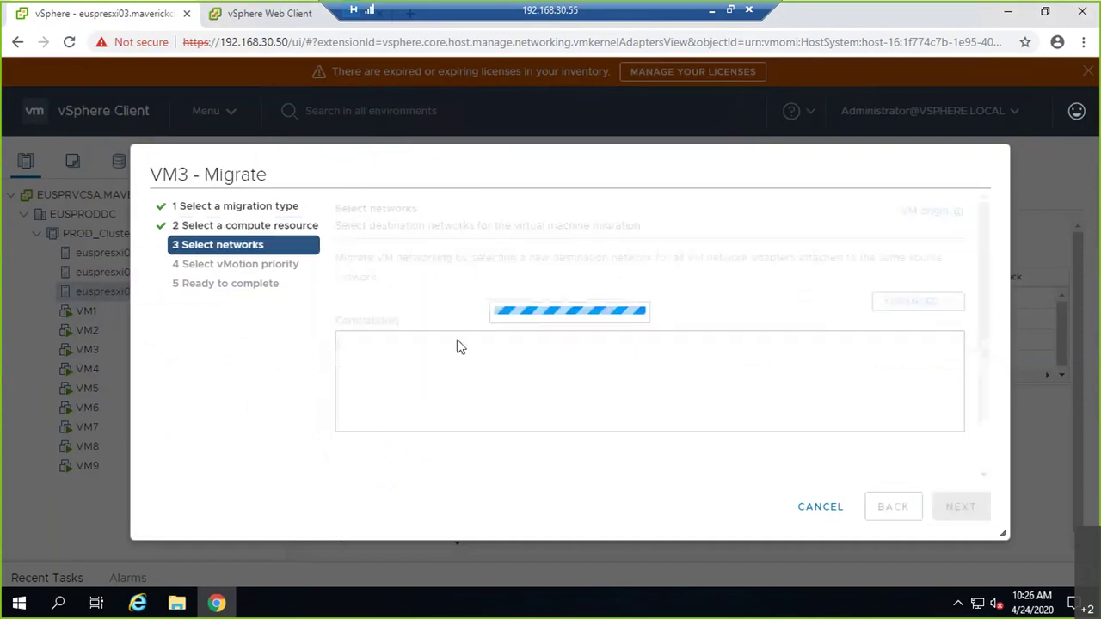
- Keep DMZ_VLAN40 as the network, accept high vMotion priority, and submit the migration
left_click(879, 261)
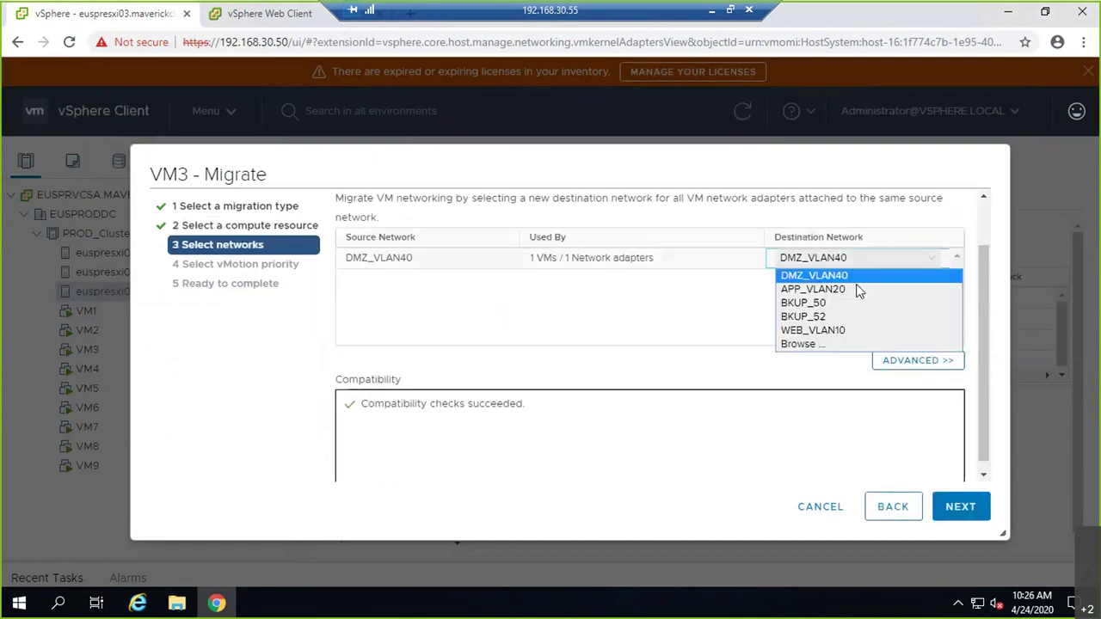
left_click(855, 276)
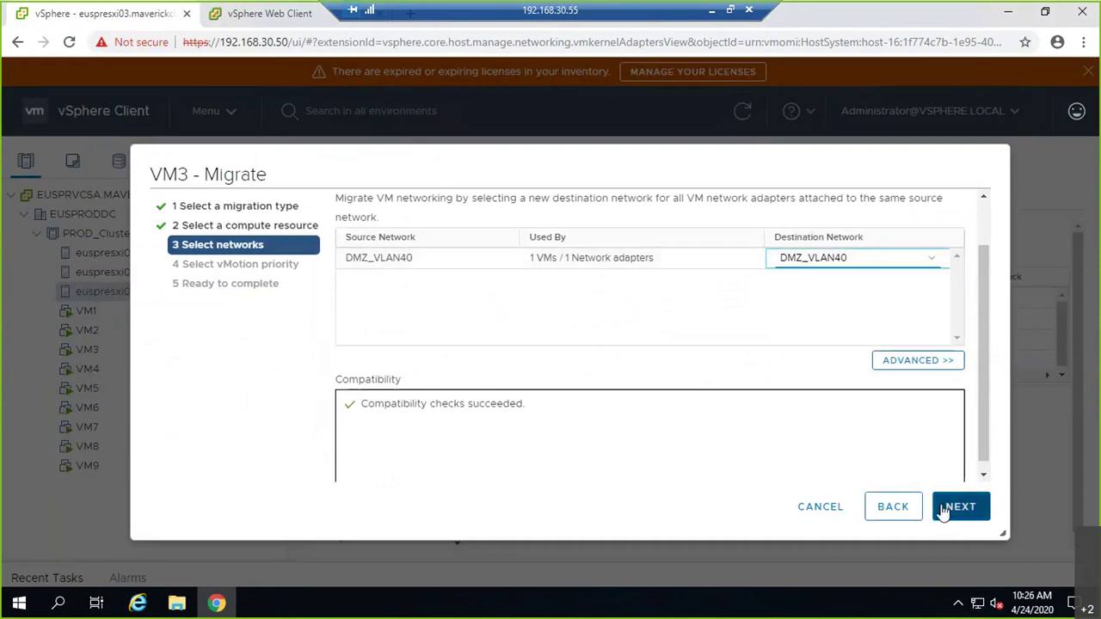
left_click(958, 508)
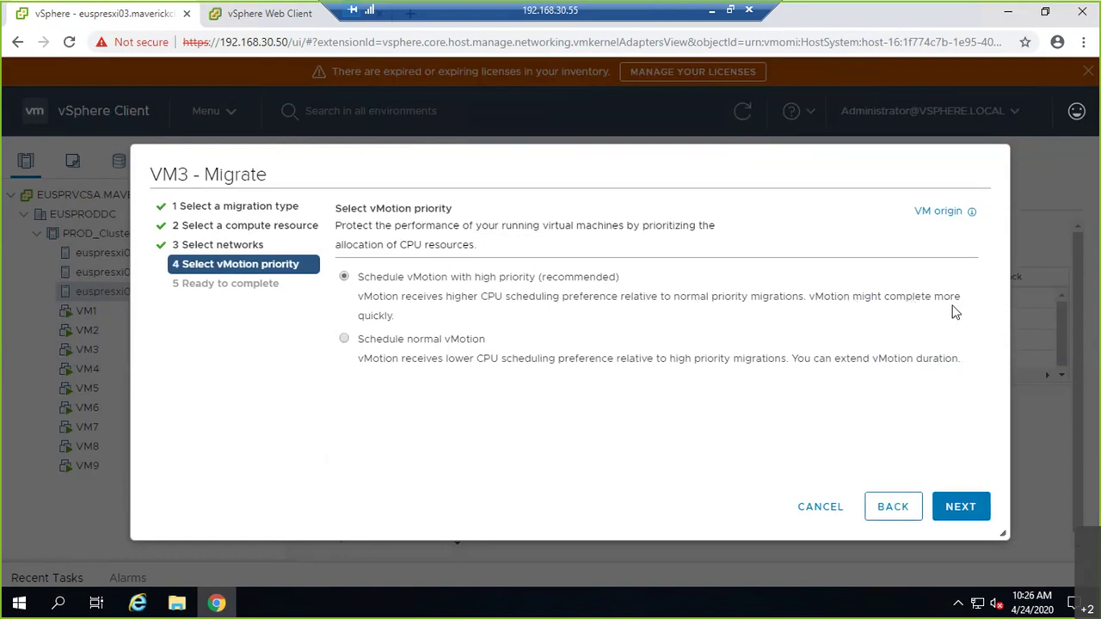
left_click(985, 509)
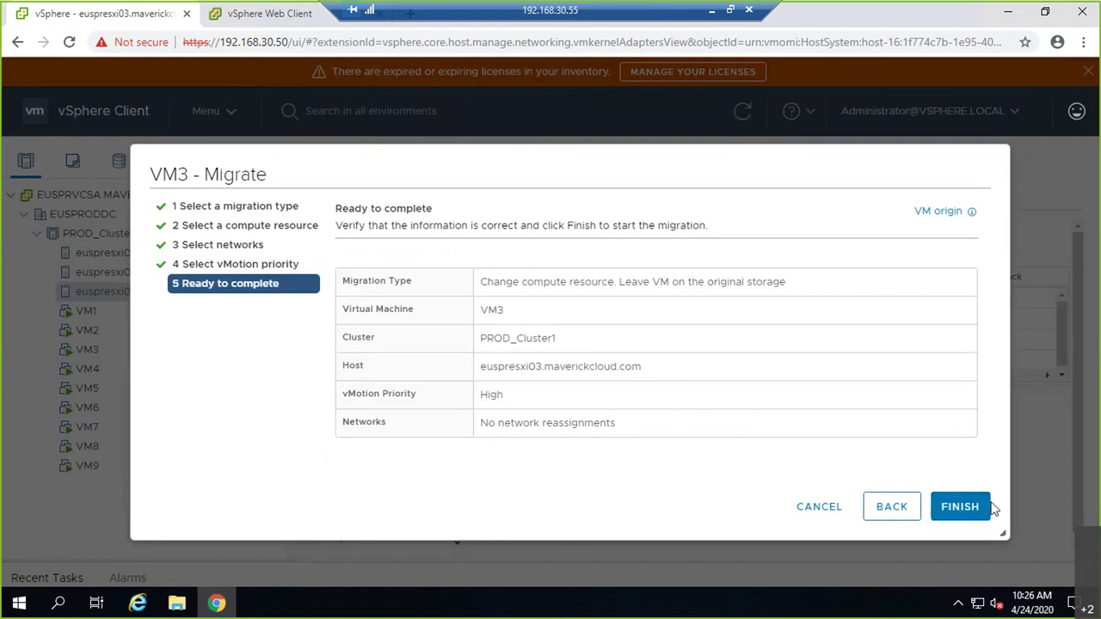
left_click(961, 507)
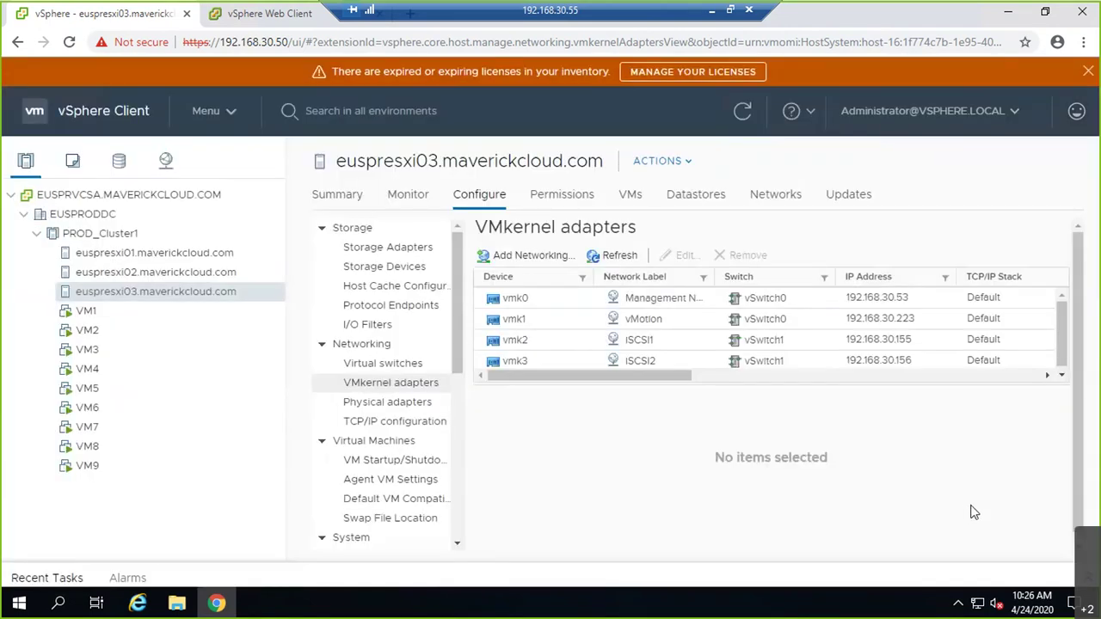
left_click(39, 579)
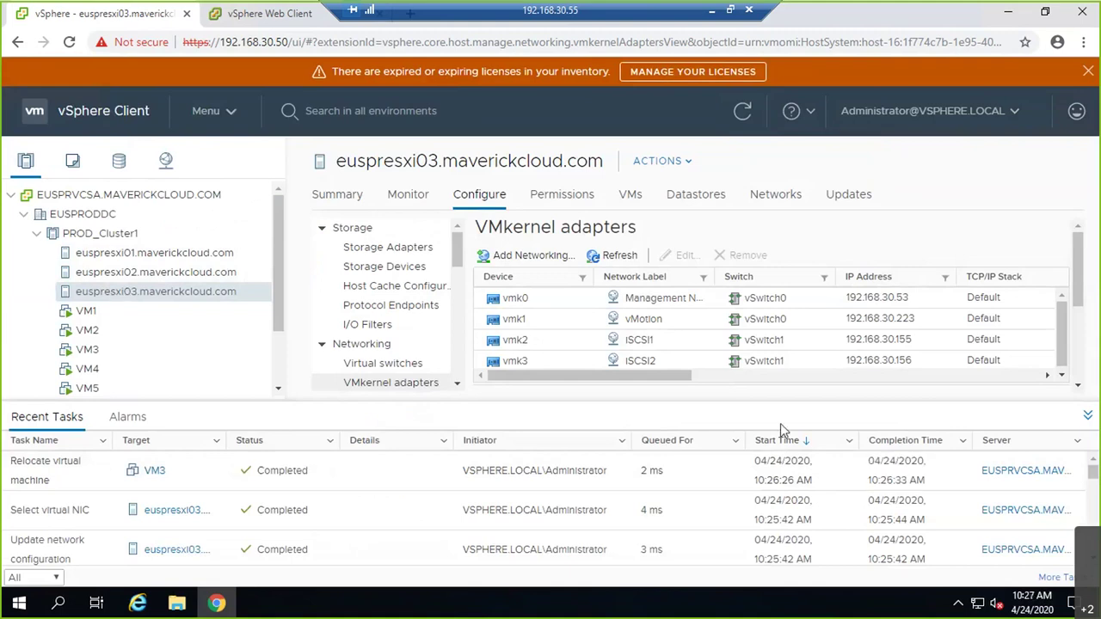
left_click(1086, 417)
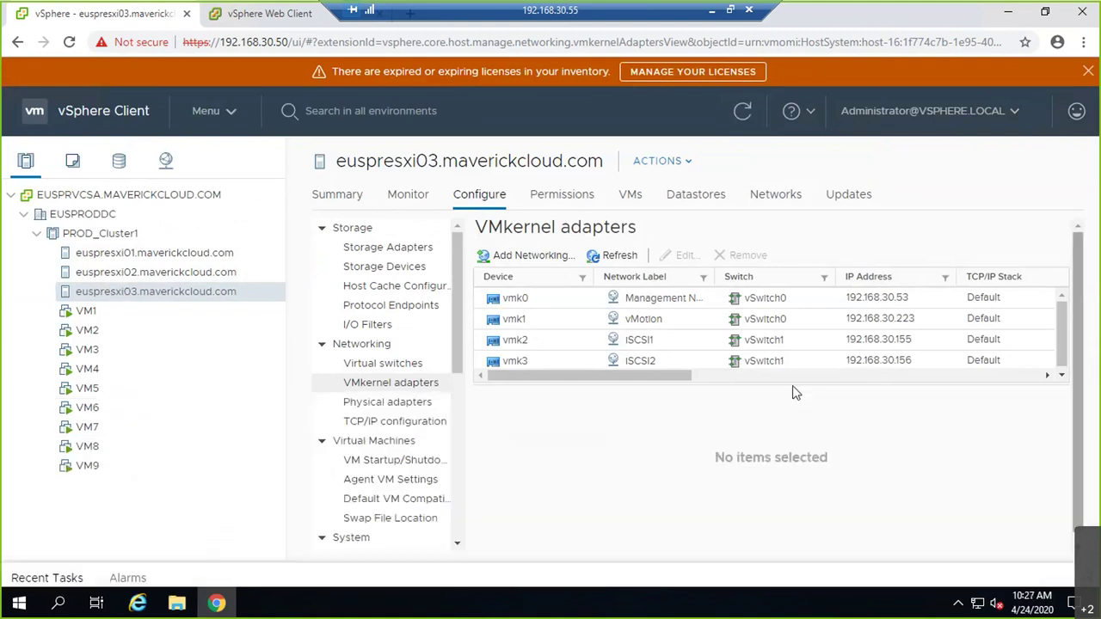
left_click(103, 357)
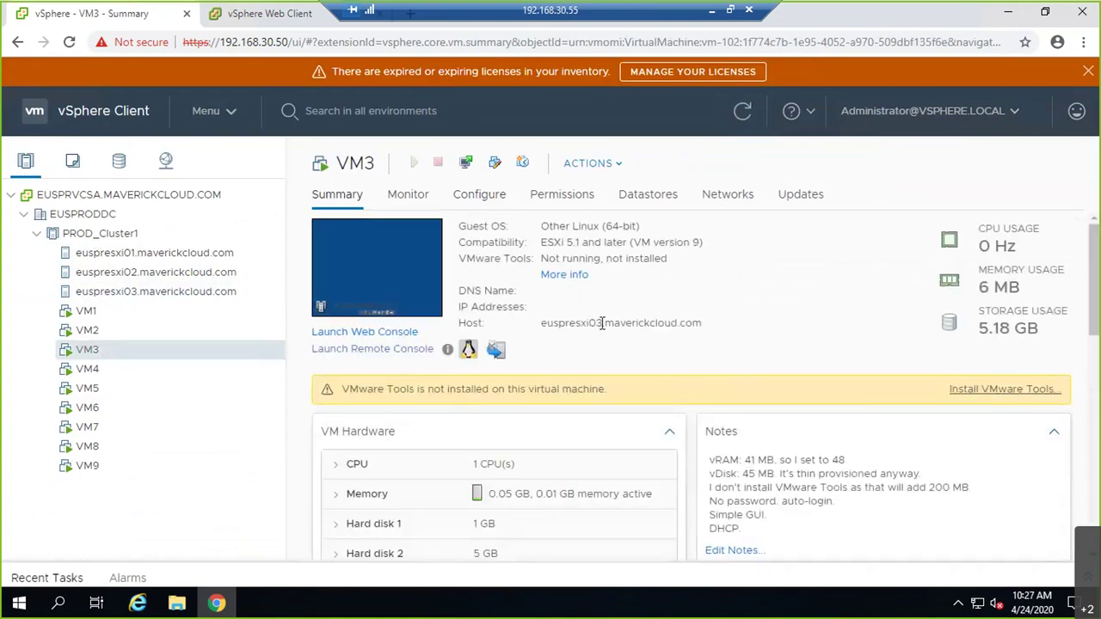
left_click(387, 279)
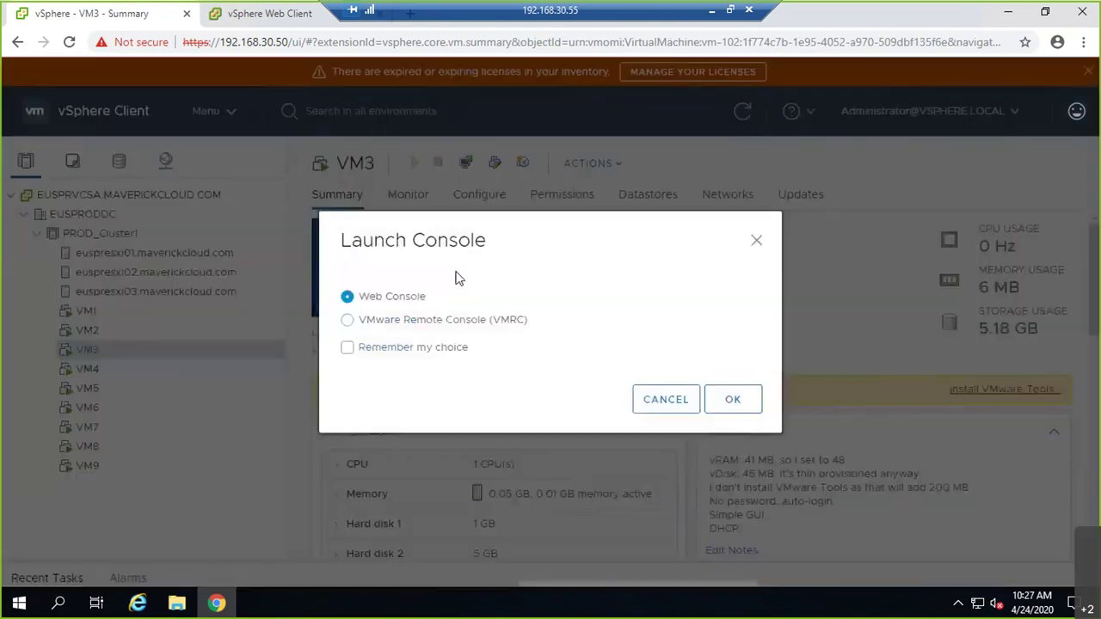
left_click(444, 328)
left_click(732, 401)
left_click(603, 141)
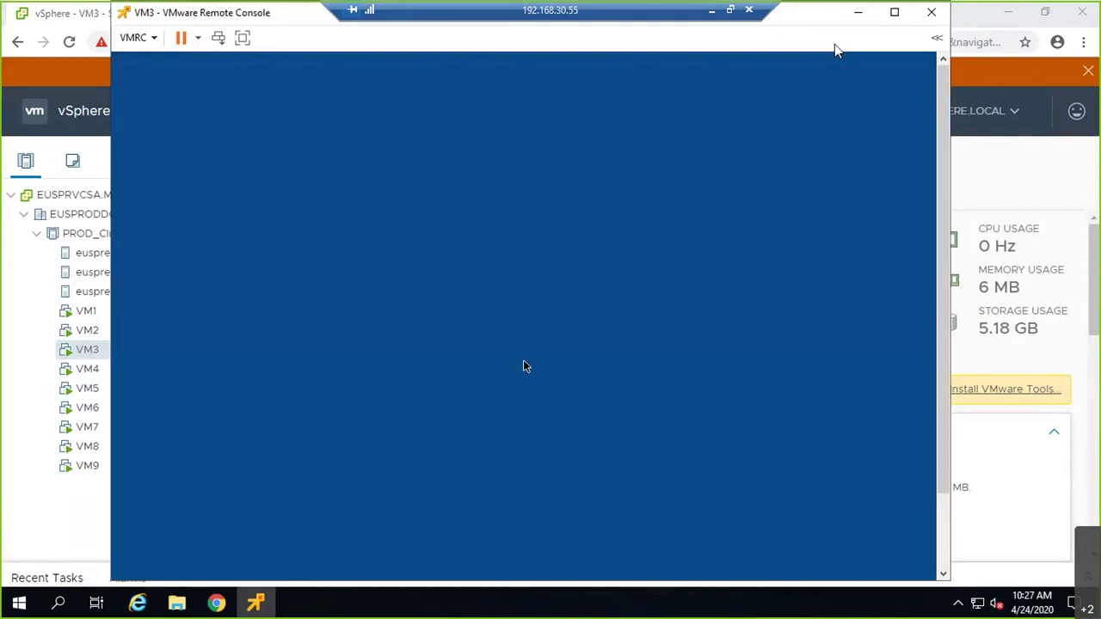
left_click(859, 16)
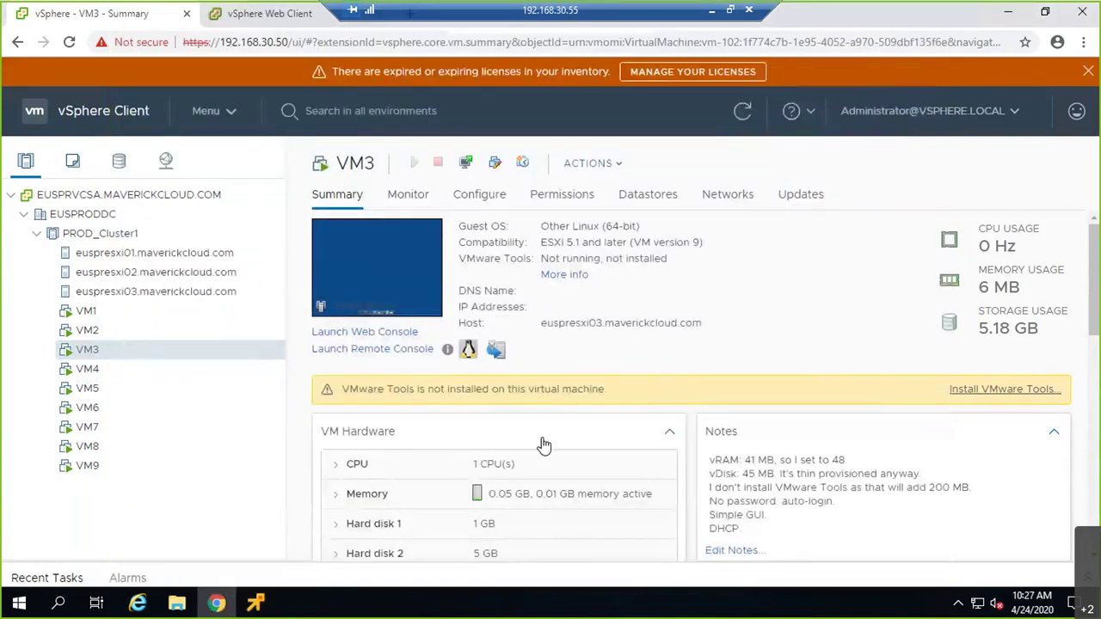
scroll(482, 482, "down", 3)
scroll(413, 486, "down", 1)
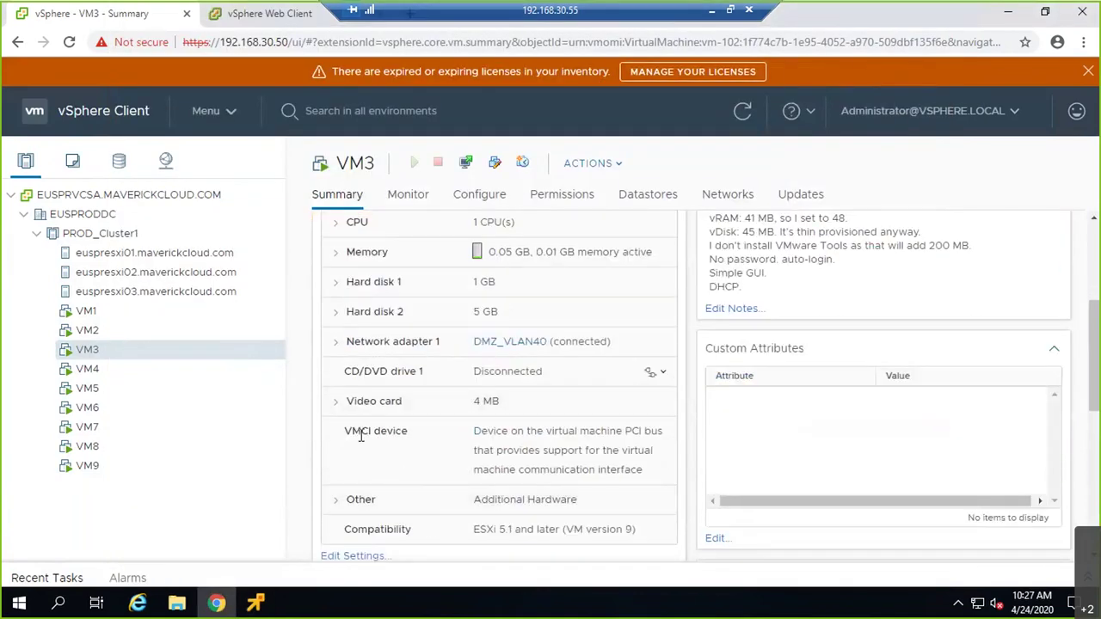
scroll(438, 468, "down", 3)
scroll(490, 494, "up", 1)
scroll(528, 526, "down", 1)
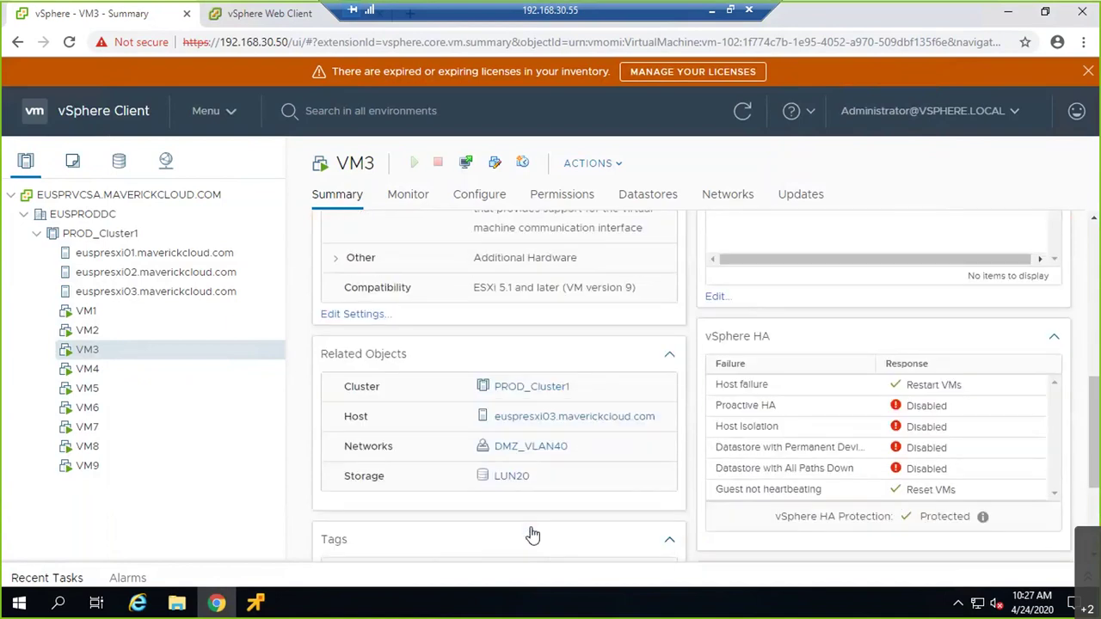
- In VM3's remote console, open the guest's Control Panel network settings
left_click(258, 604)
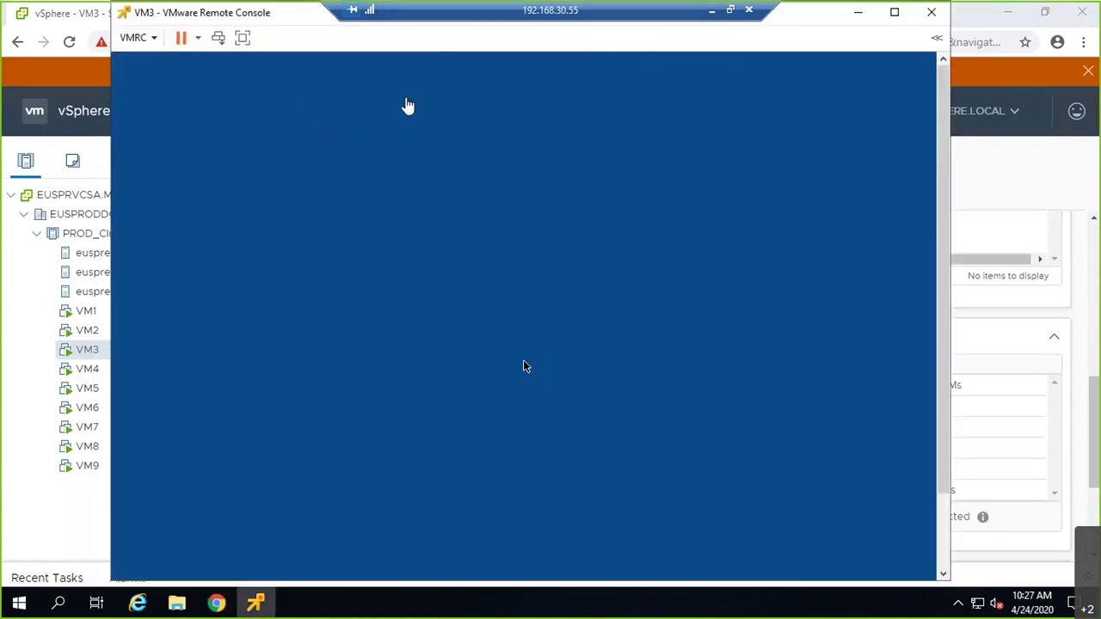
left_click(524, 361)
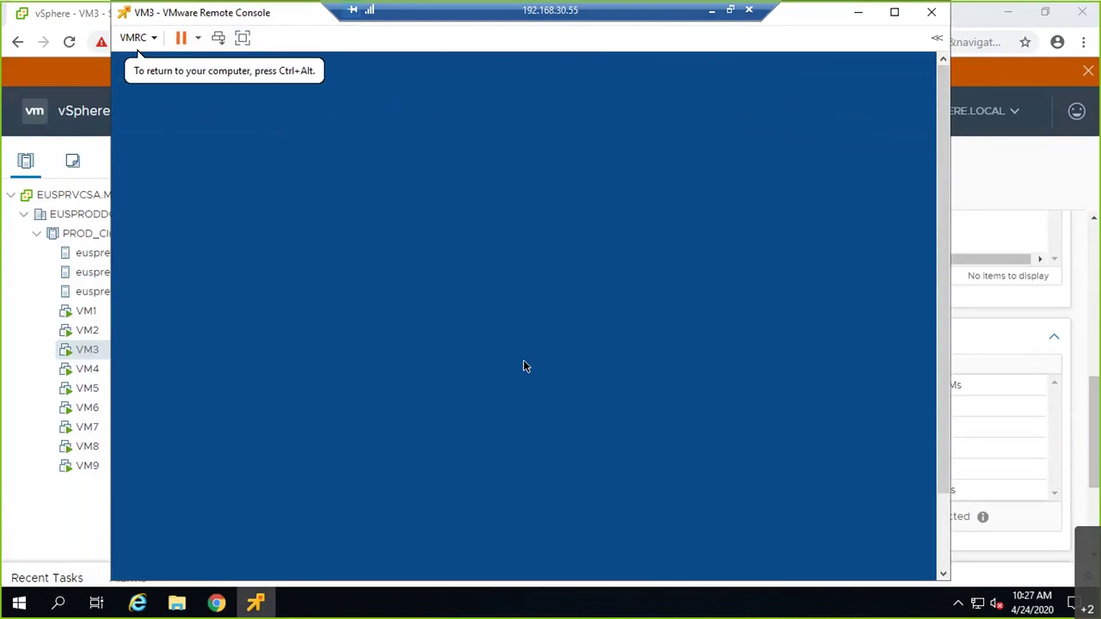
right_click(666, 332)
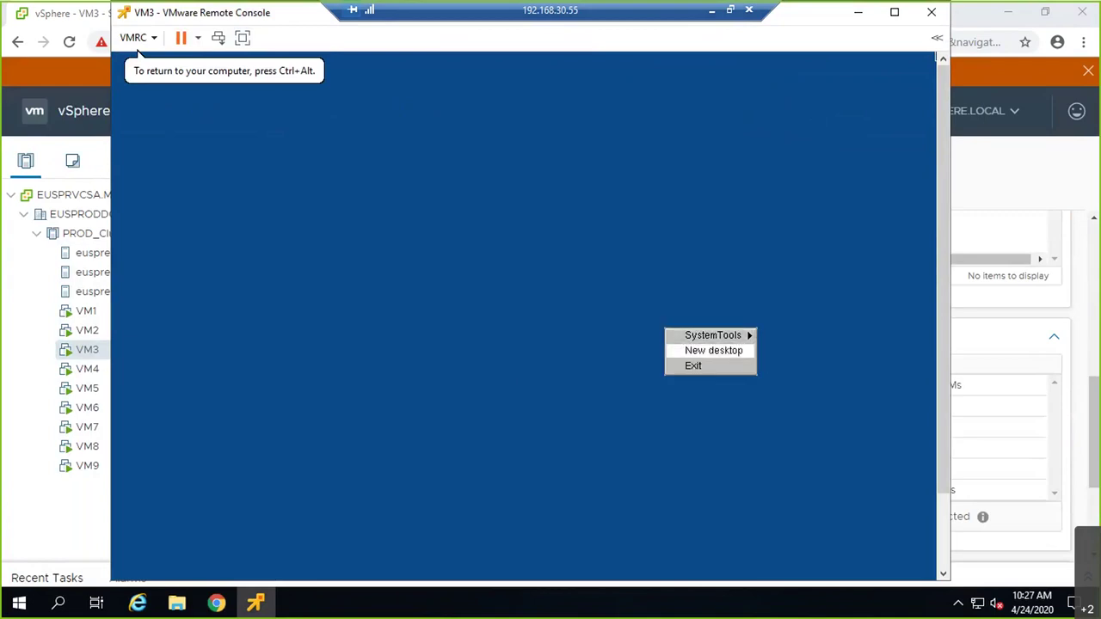
mouse_move(713, 334)
left_click(785, 349)
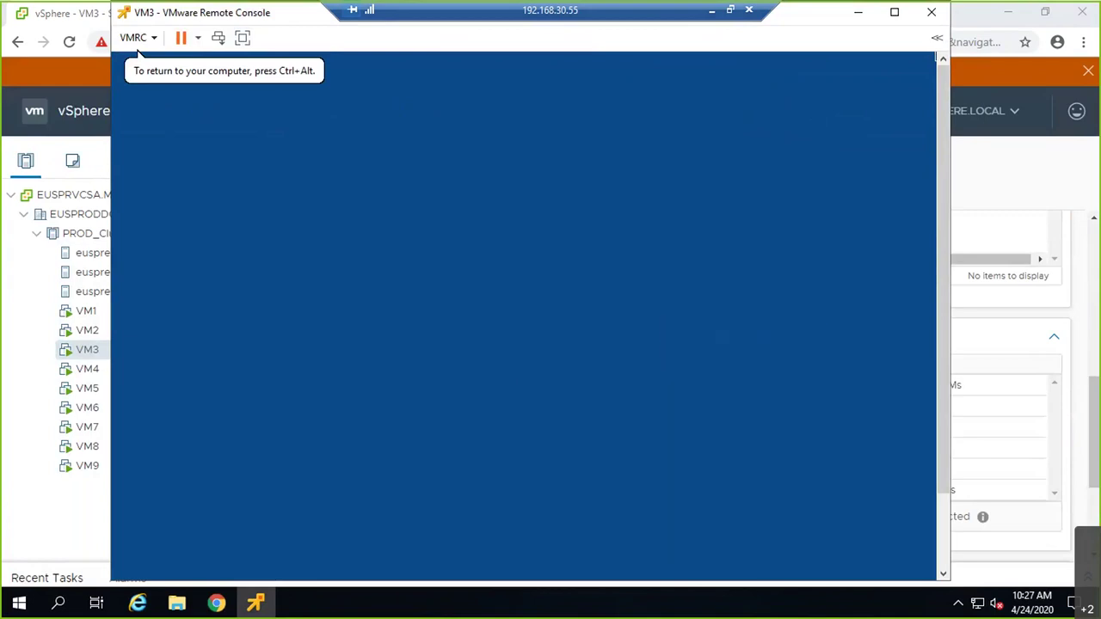
key("Up")
key("Up")
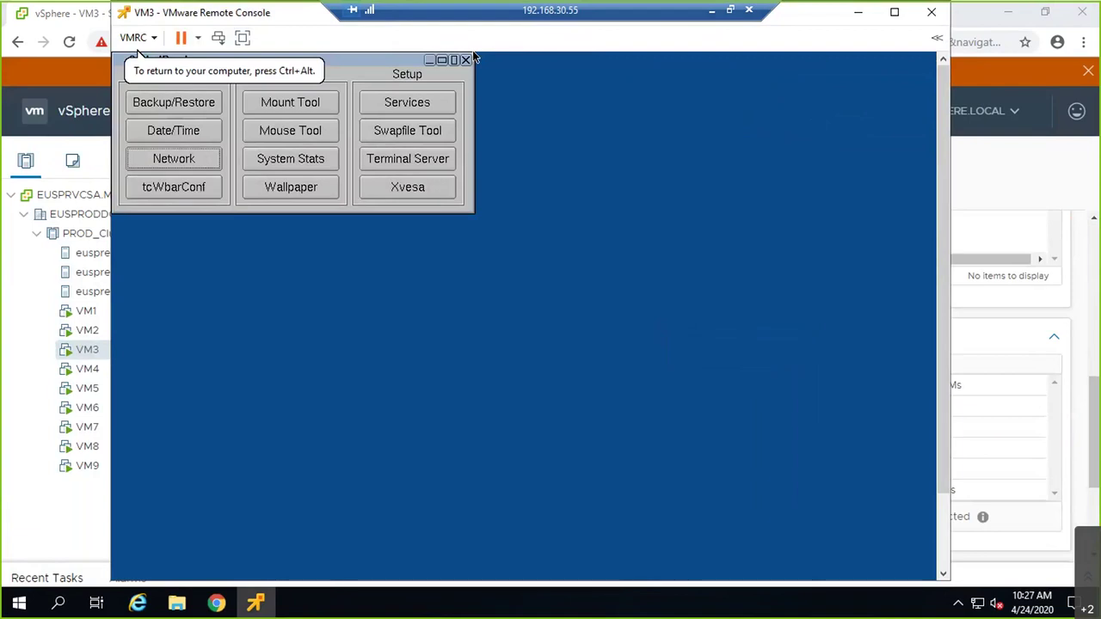
key("space")
- Set IP 192.168.40.2, gateway 192.168.40.1 and name server 8.8.8.8, then apply
key("Tab")
key("Tab")
type("192.16")
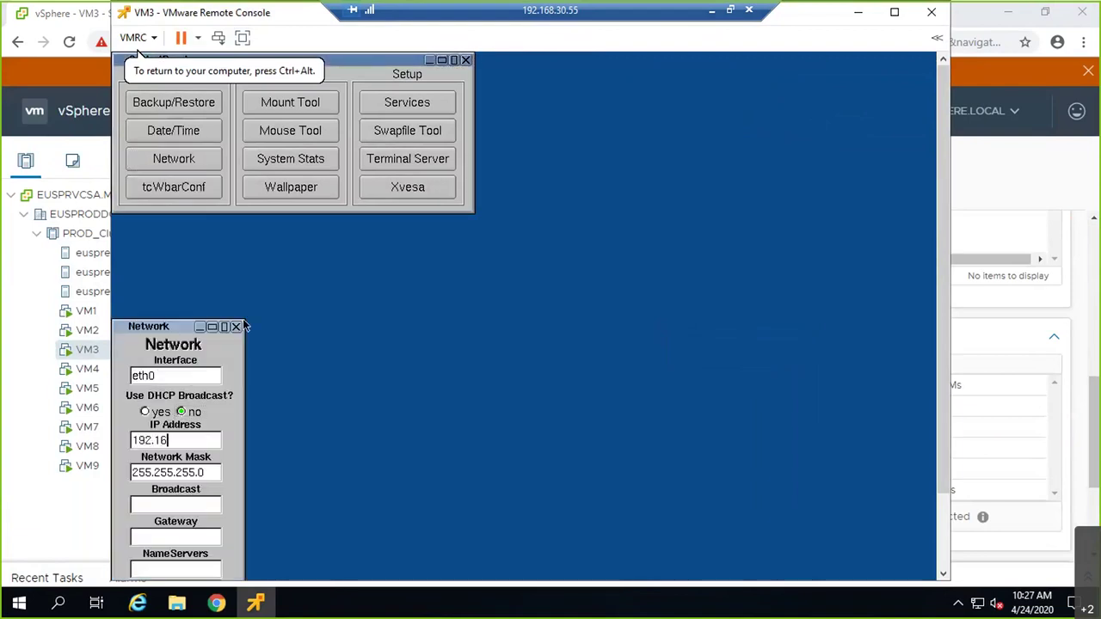
type("8.40.2")
key("Tab")
key("Tab")
key("Tab")
key("End")
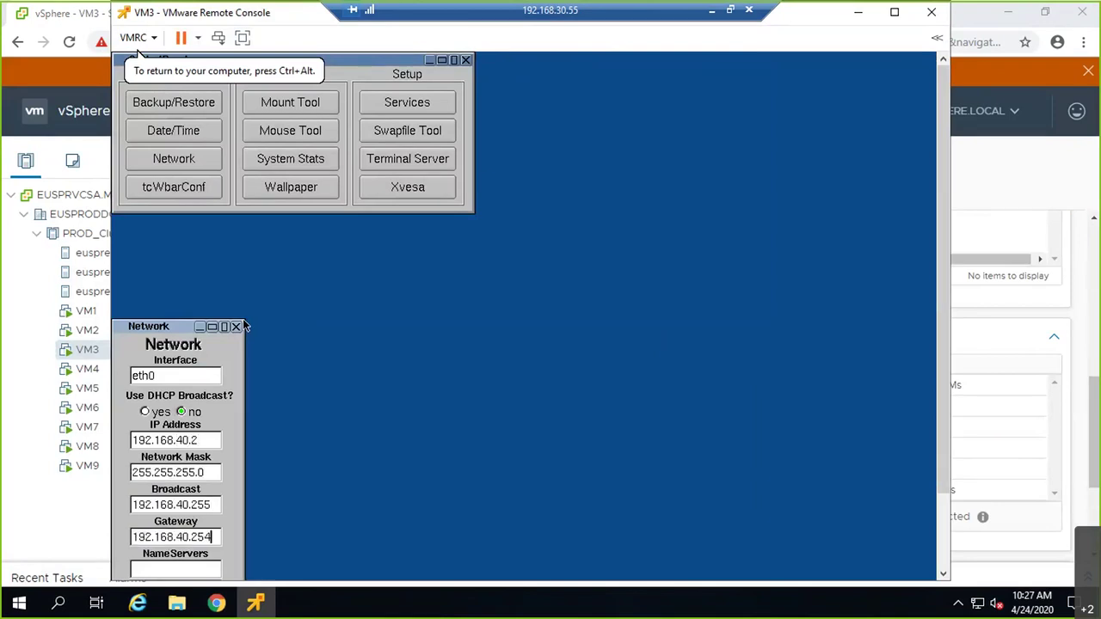
key("BackSpace")
key("BackSpace")
key("BackSpace")
type("1")
key("Tab")
type("8.8.8.8")
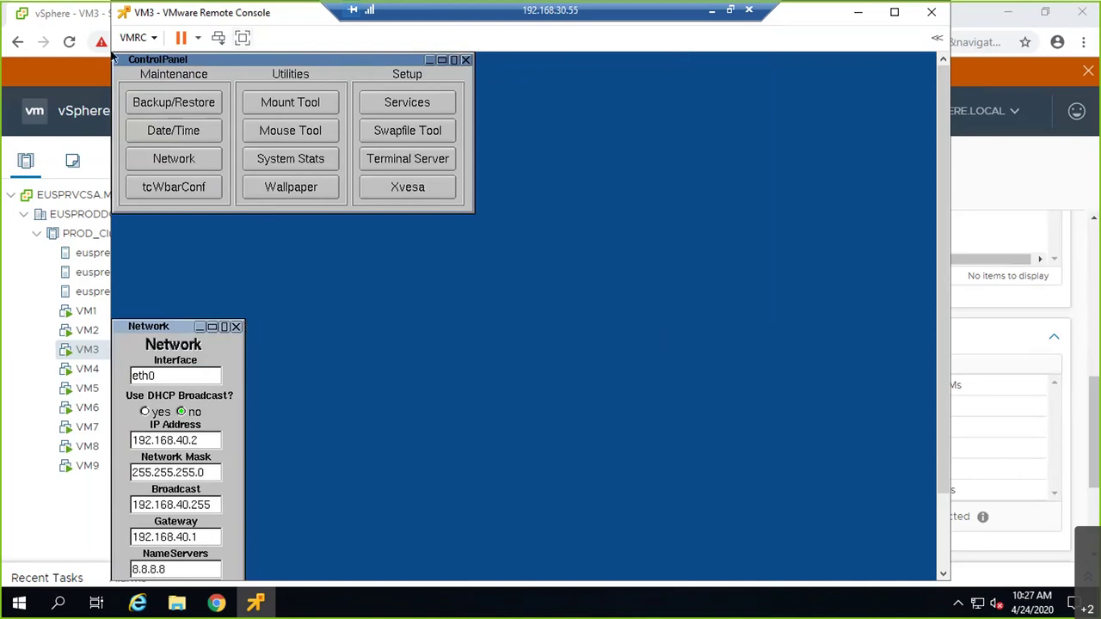
key("ctrl+alt+Return")
key("BackSpace")
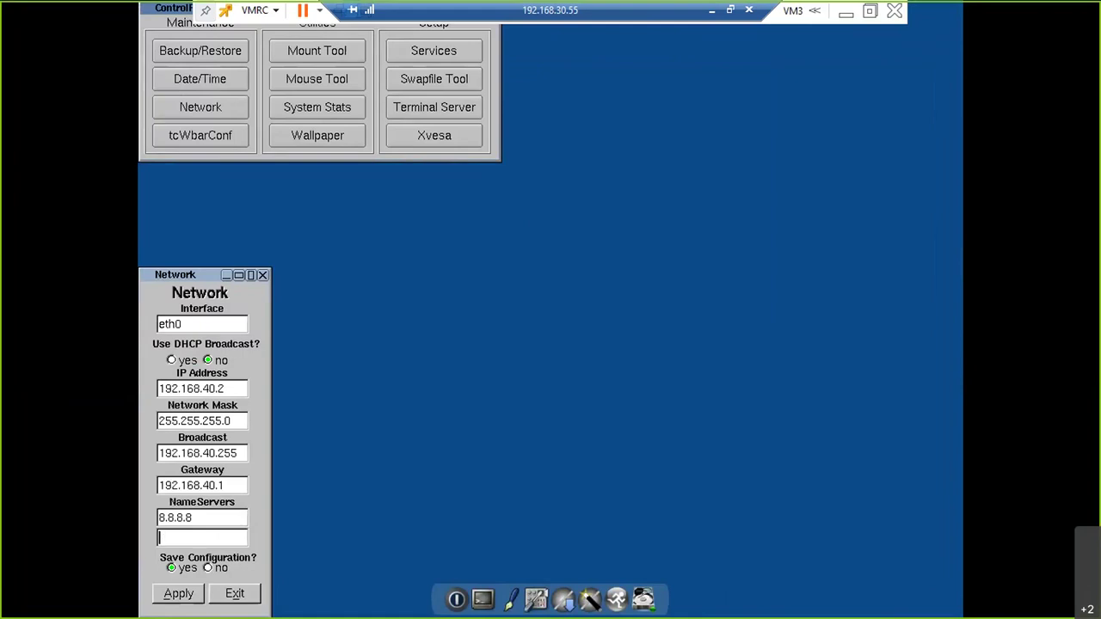
key("Tab")
key("Tab")
key("space")
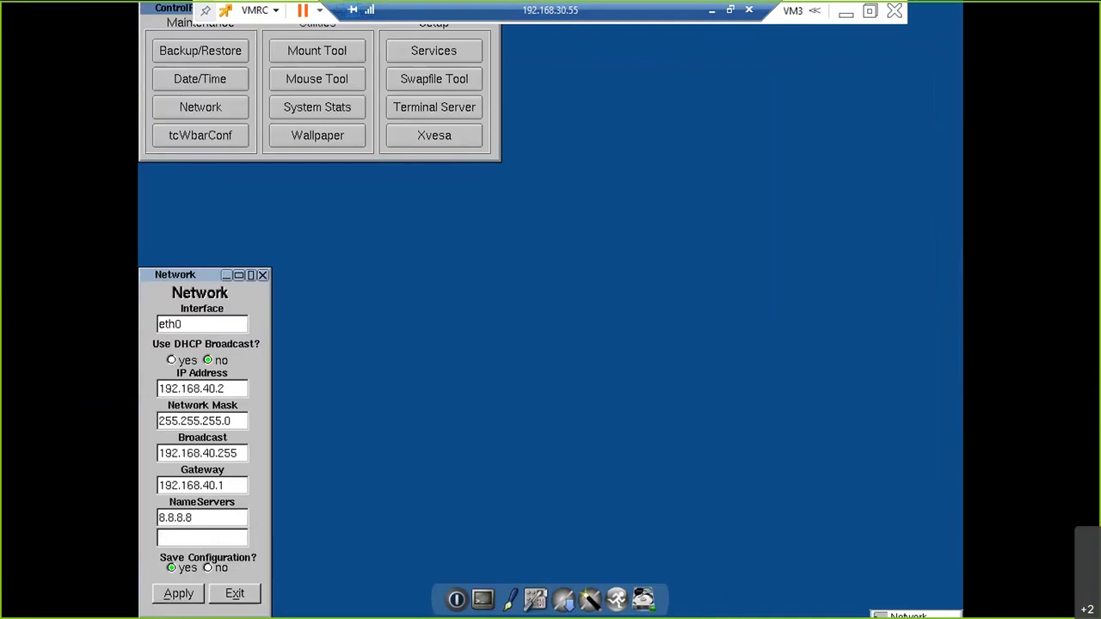
- Launch a terminal from the guest's System Tools menu
key("alt+Tab")
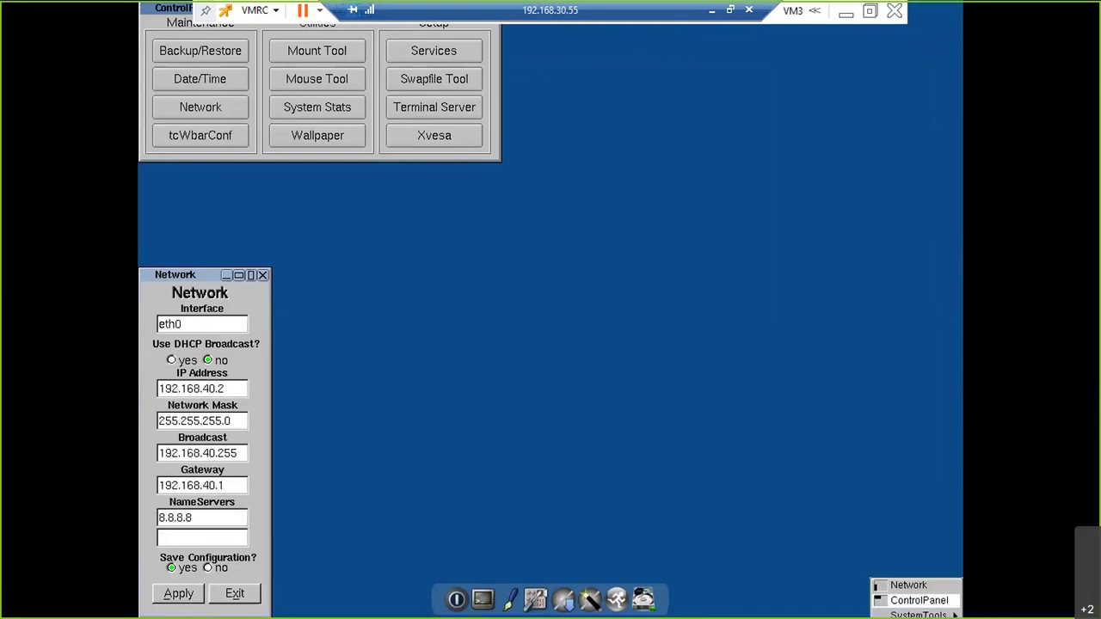
key("Down")
key("Right")
key("Down")
key("Down")
key("Down")
key("Down")
key("Down")
key("Down")
key("Down")
key("Down")
key("Down")
key("Down")
key("Down")
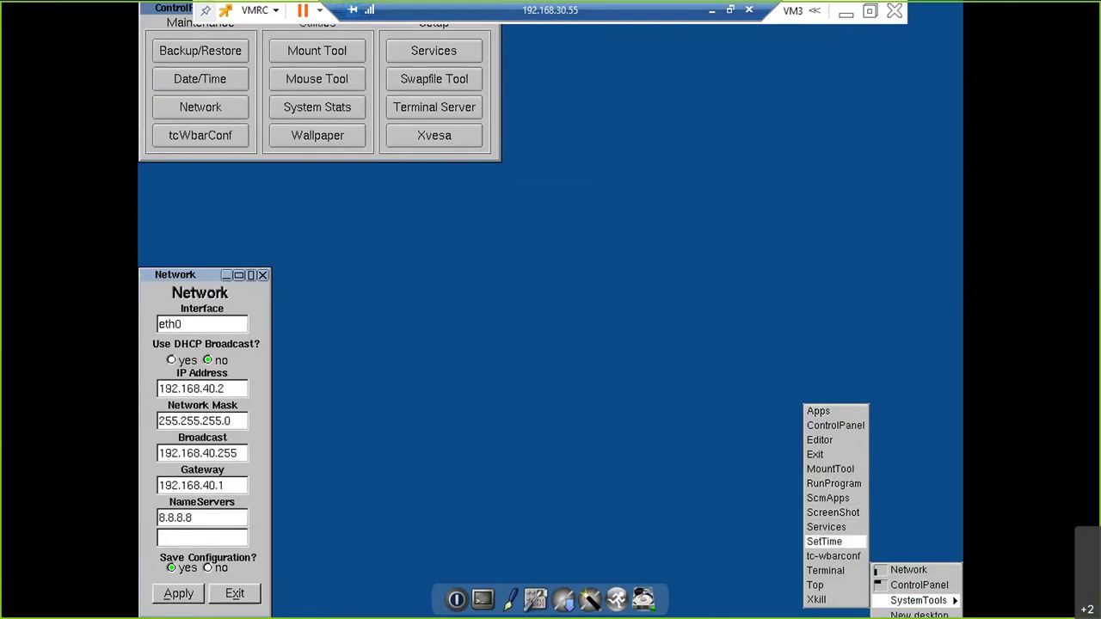
key("Return")
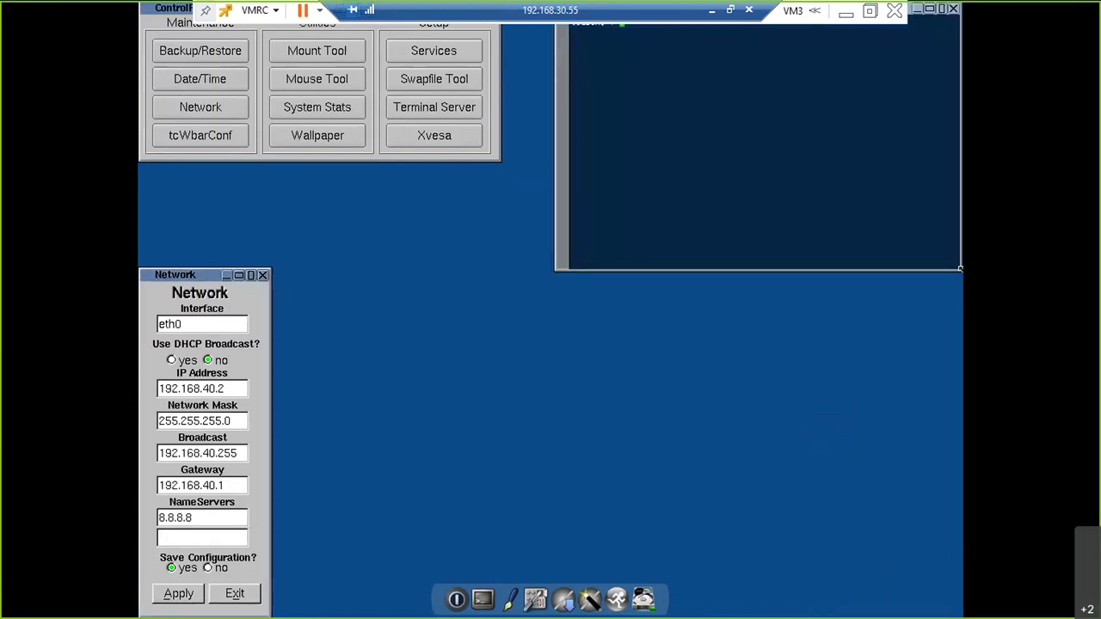
- Run 'ping google.com' in the guest terminal and take the console out of full screen
type("ping google.com")
key("Return")
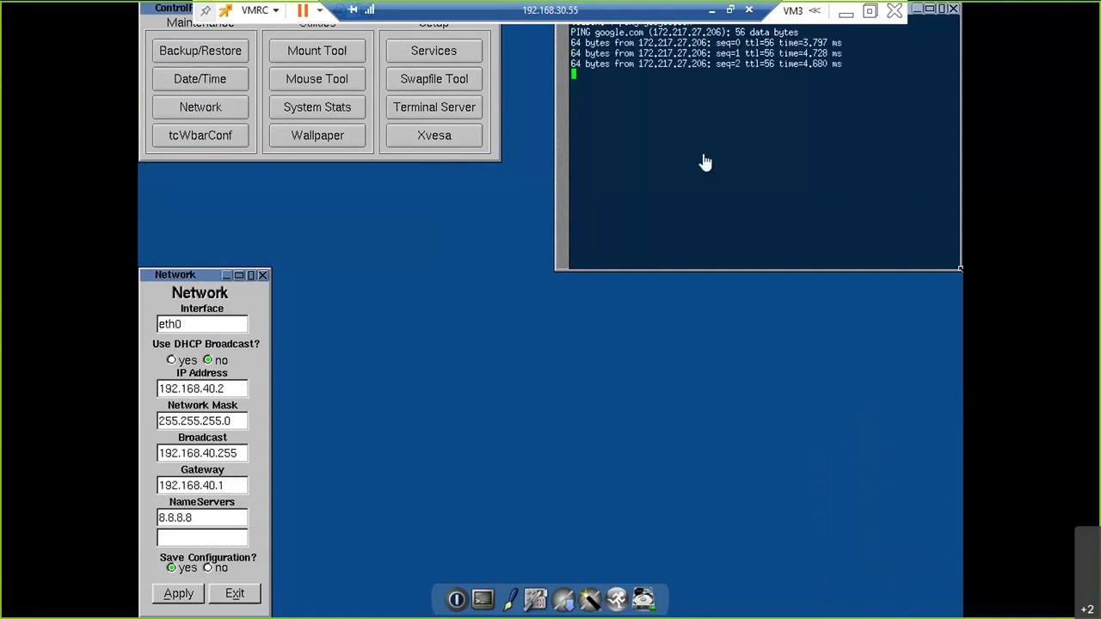
left_click(867, 13)
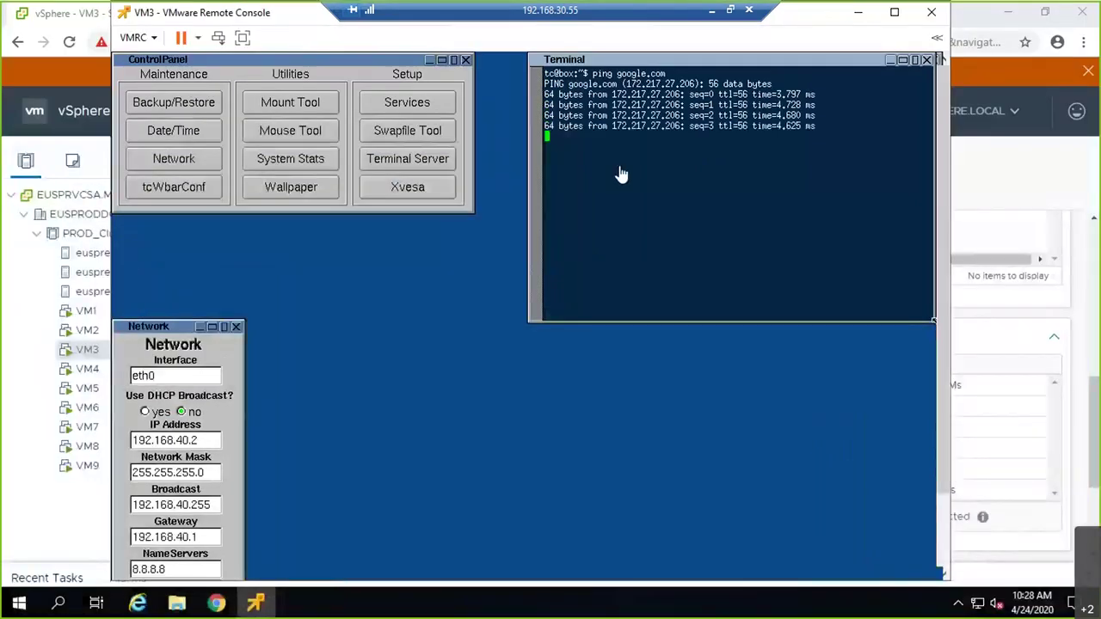
- Open a Command Prompt and ping VM3 at 192.168.40.2
key("super+r")
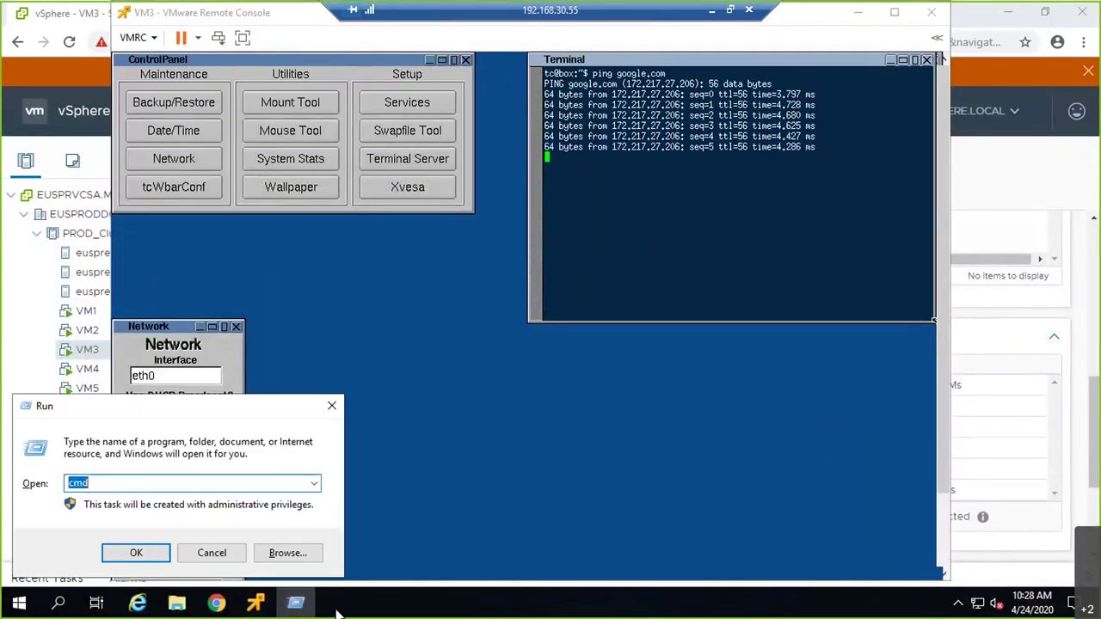
key("Return")
type("pin g")
key("BackSpace")
key("BackSpace")
type("g 192.168.40.2")
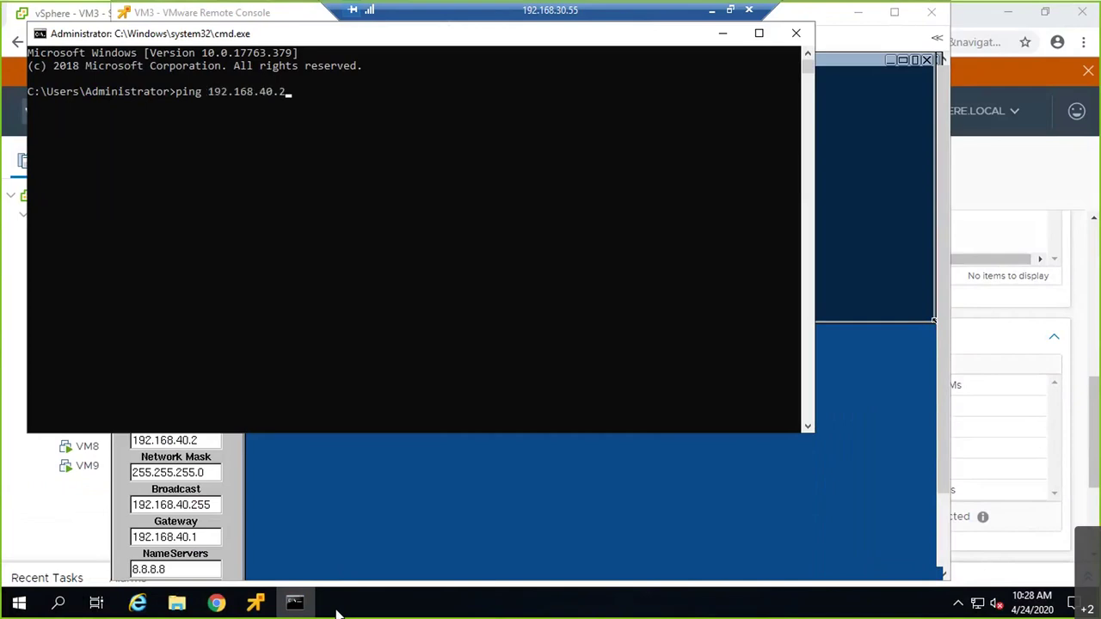
key("Return")
- Restart the ping to 192.168.40.2 as a continuous ping with -t
key("ctrl+c")
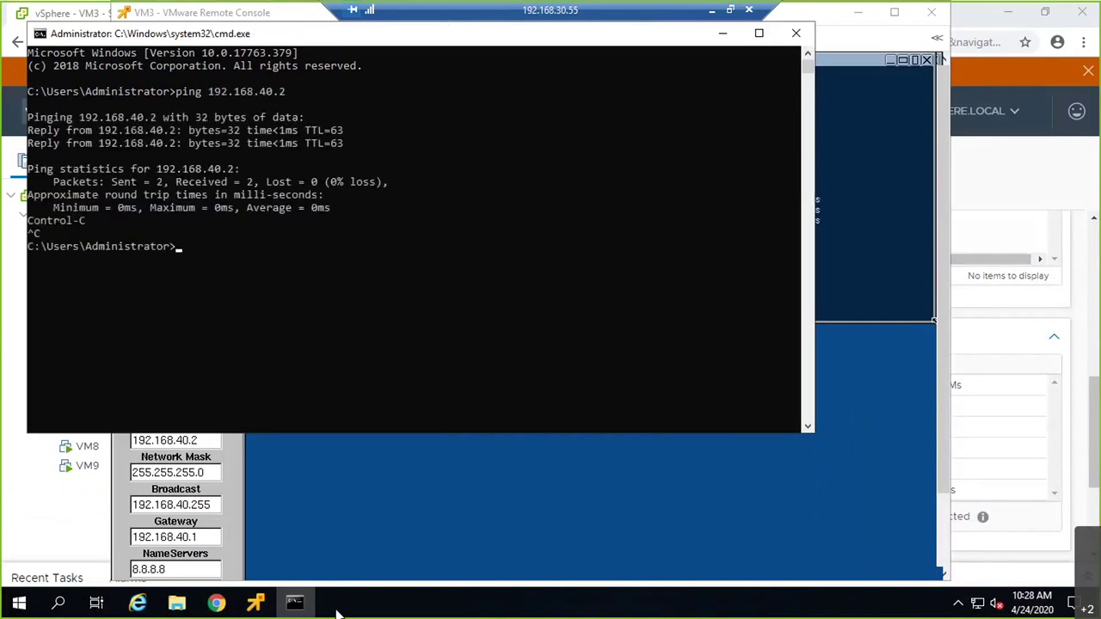
key("Up")
type("-t")
key("Return")
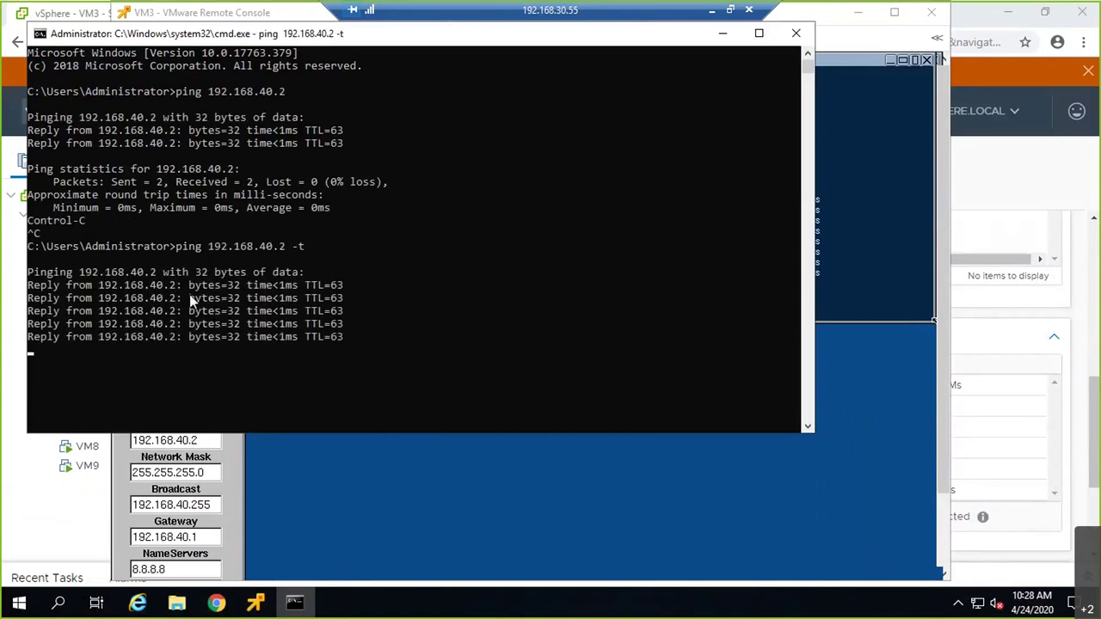
left_click(1085, 342)
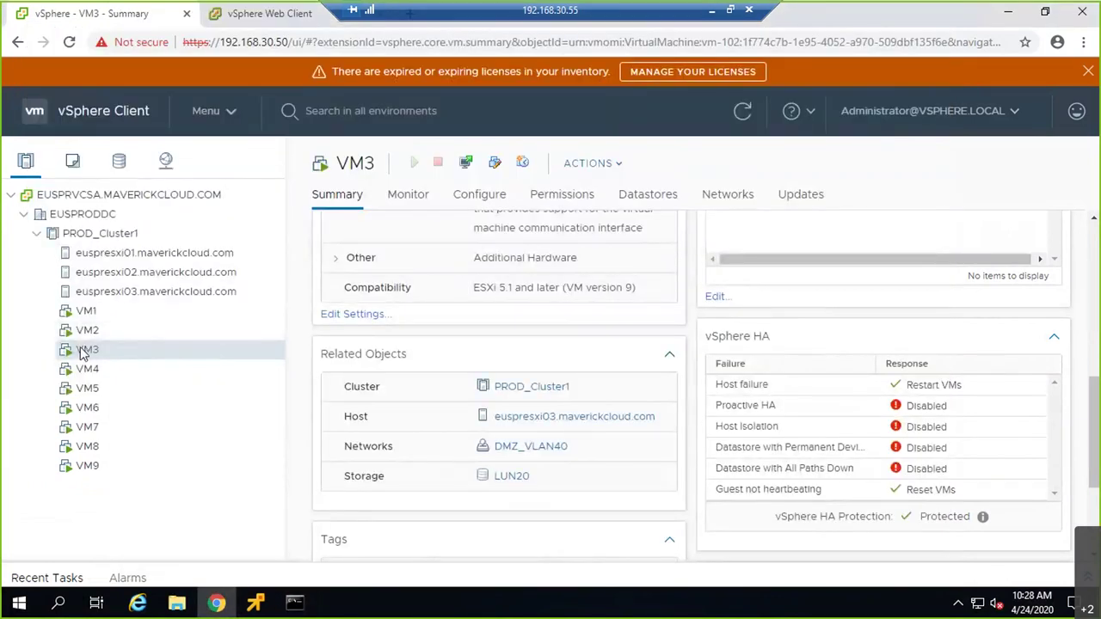
- Note VM3's current host on its Summary and list euspresxi03's virtual machines
scroll(548, 330, "up", 3)
scroll(549, 330, "up", 3)
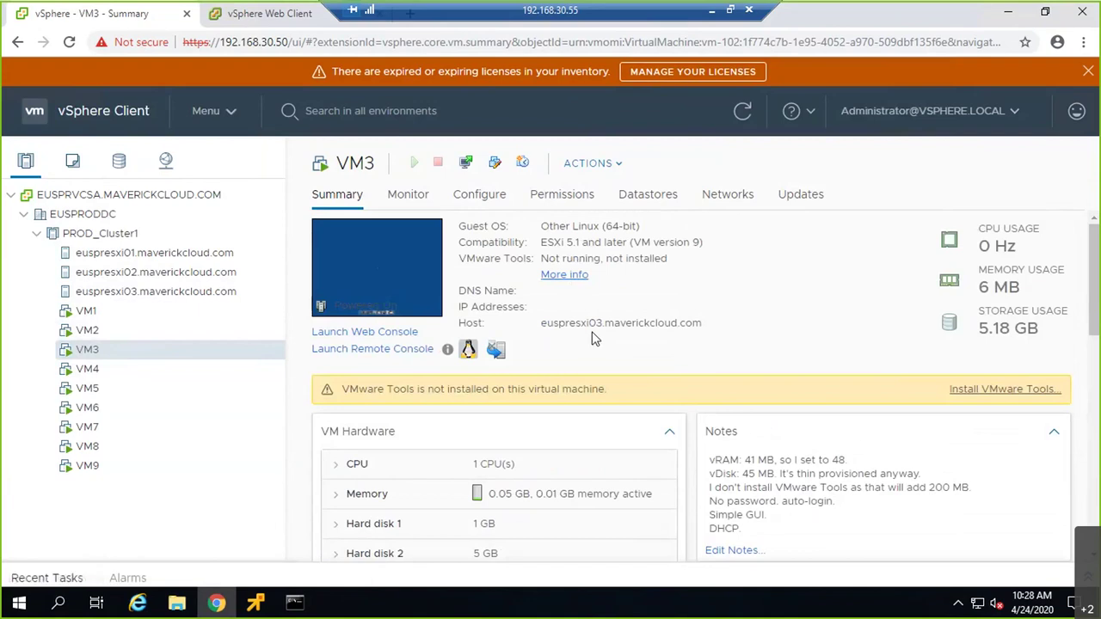
left_click_drag(588, 324, 614, 325)
left_click(266, 292)
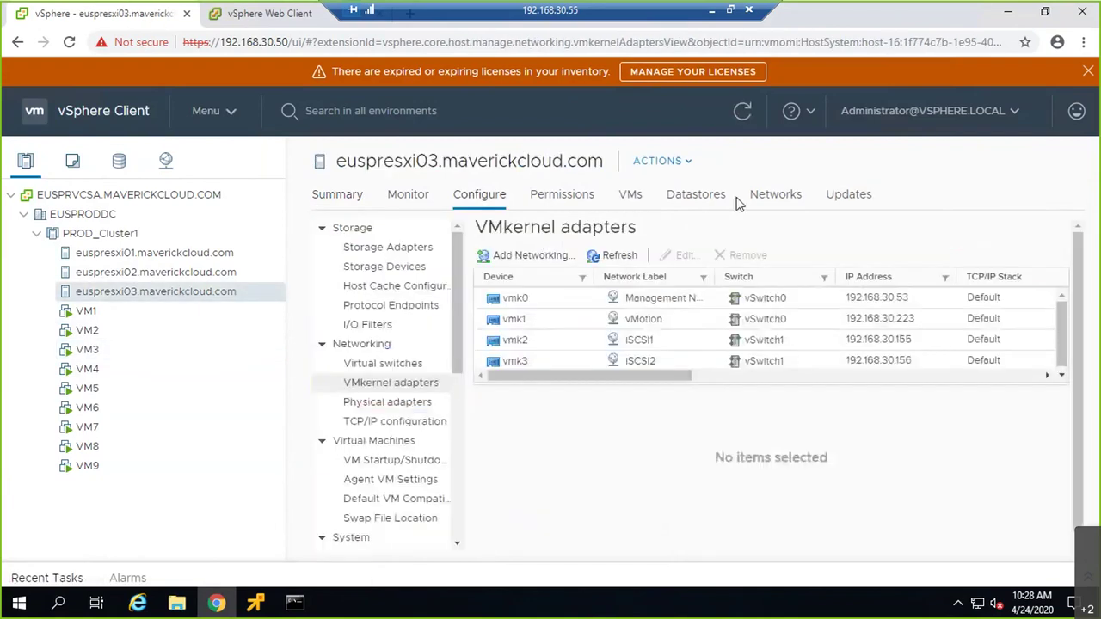
left_click(624, 196)
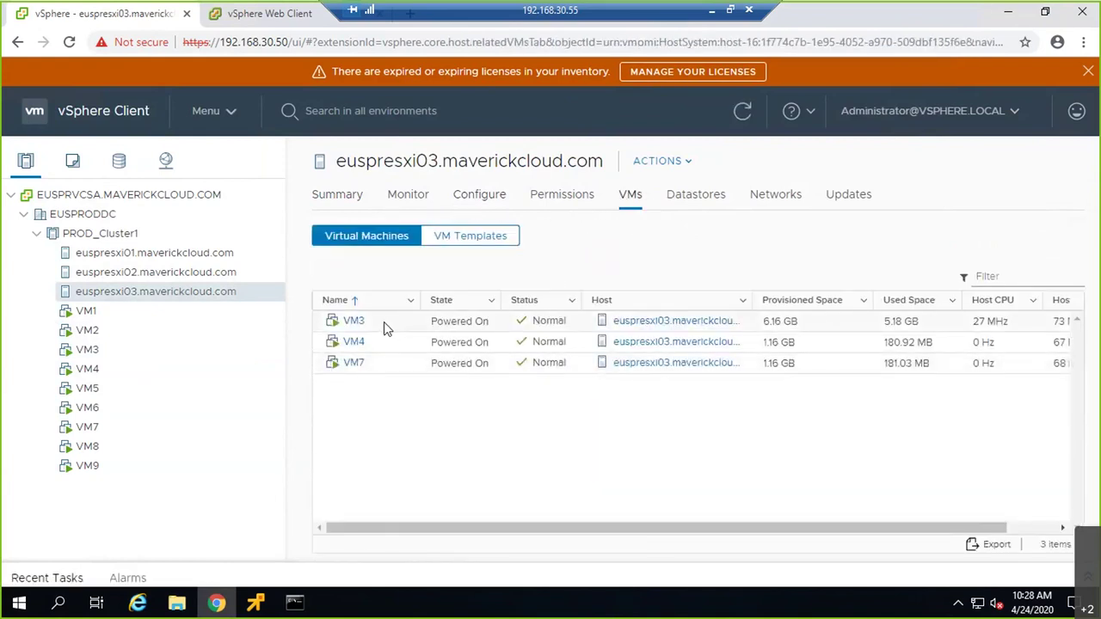
- Compare euspresxi01's VMs, then return to euspresxi03's list showing VM3, VM4 and VM7
left_click(163, 253)
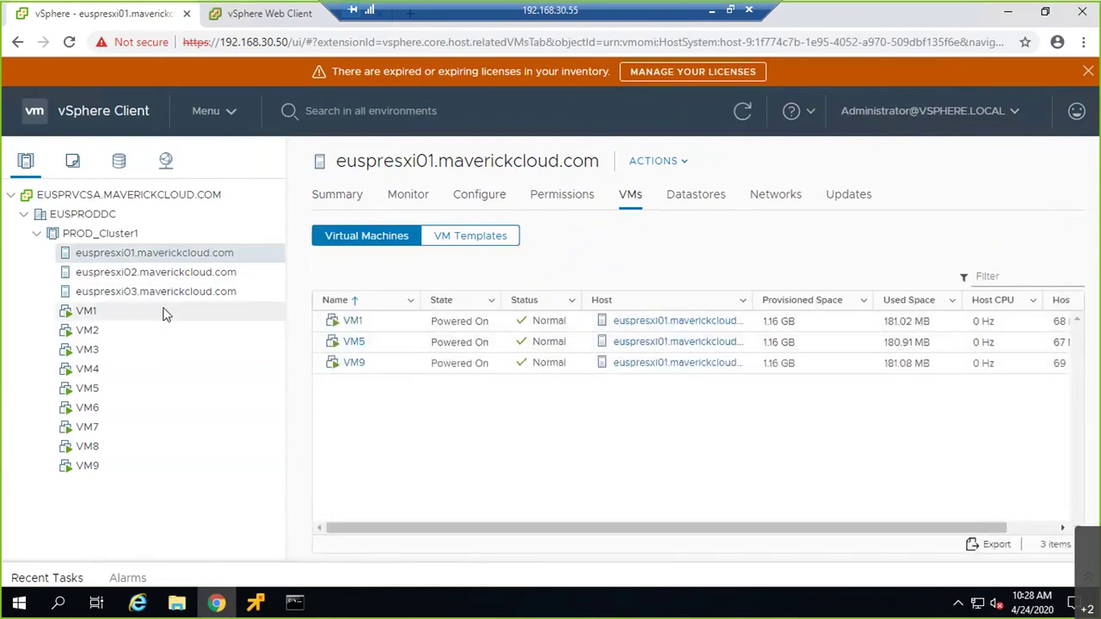
left_click(138, 351)
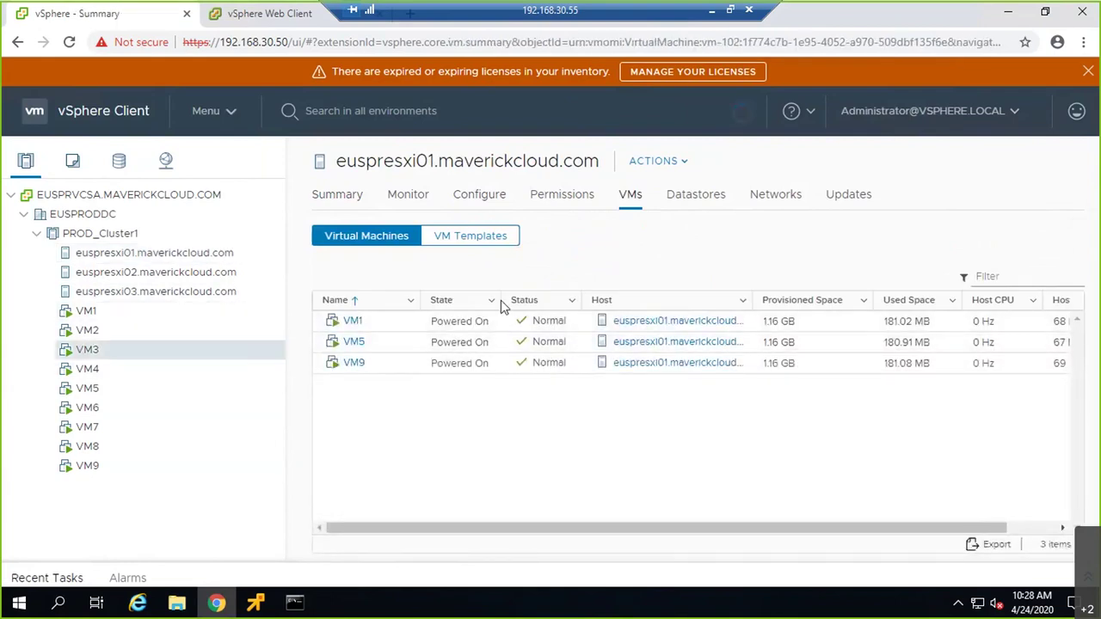
scroll(550, 421, "down", 3)
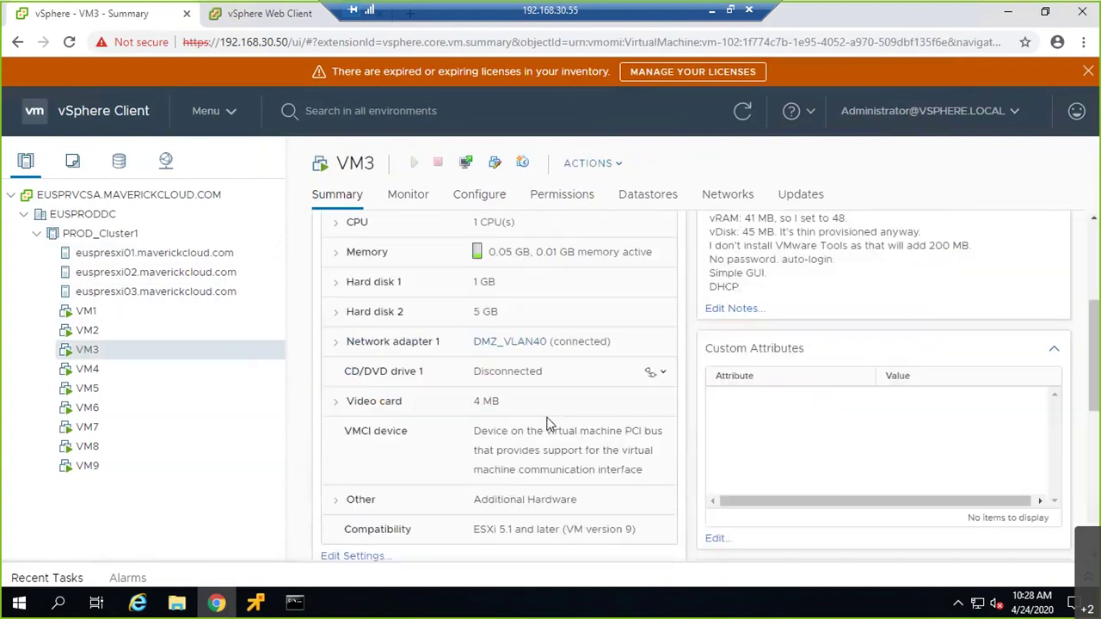
left_click(193, 294)
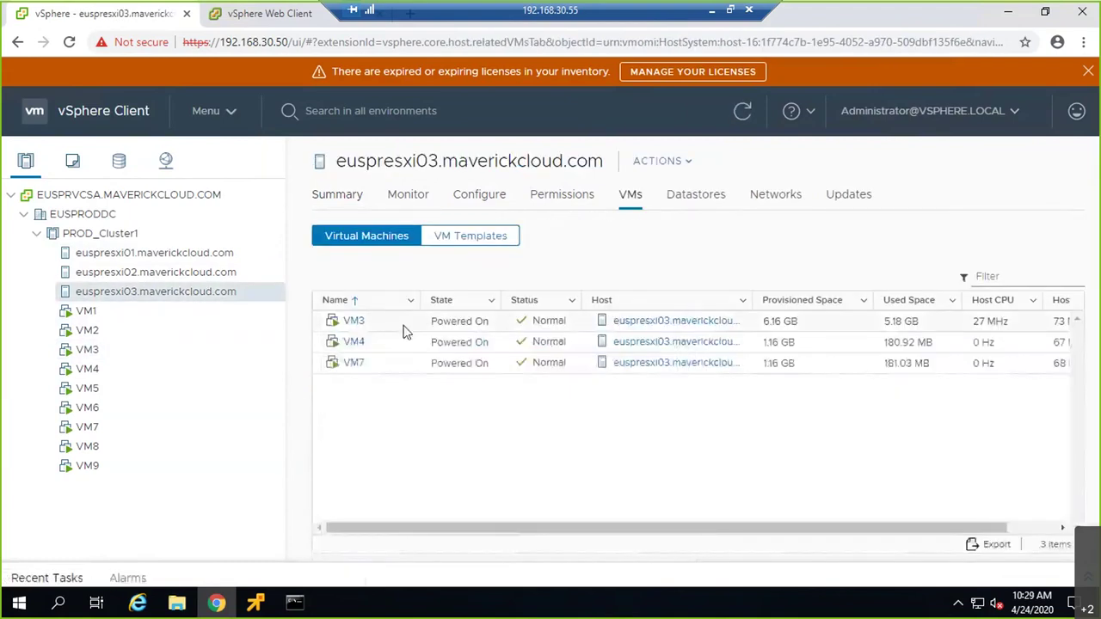
- Start a compute-resource-only migration of VM3 with euspresxi01 as destination host
right_click(405, 332)
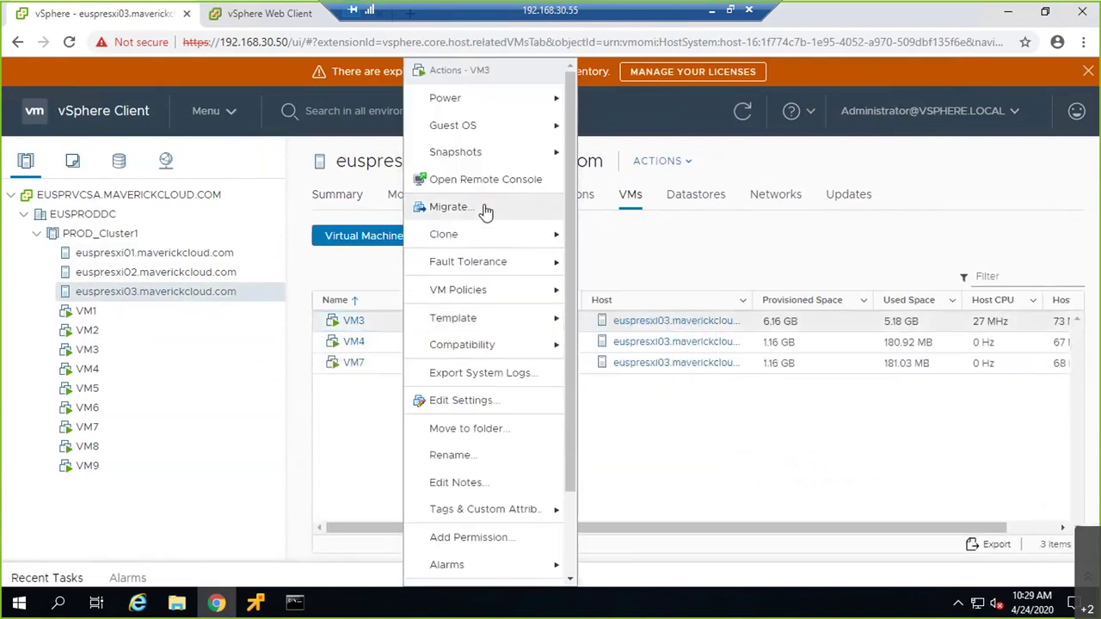
left_click(484, 208)
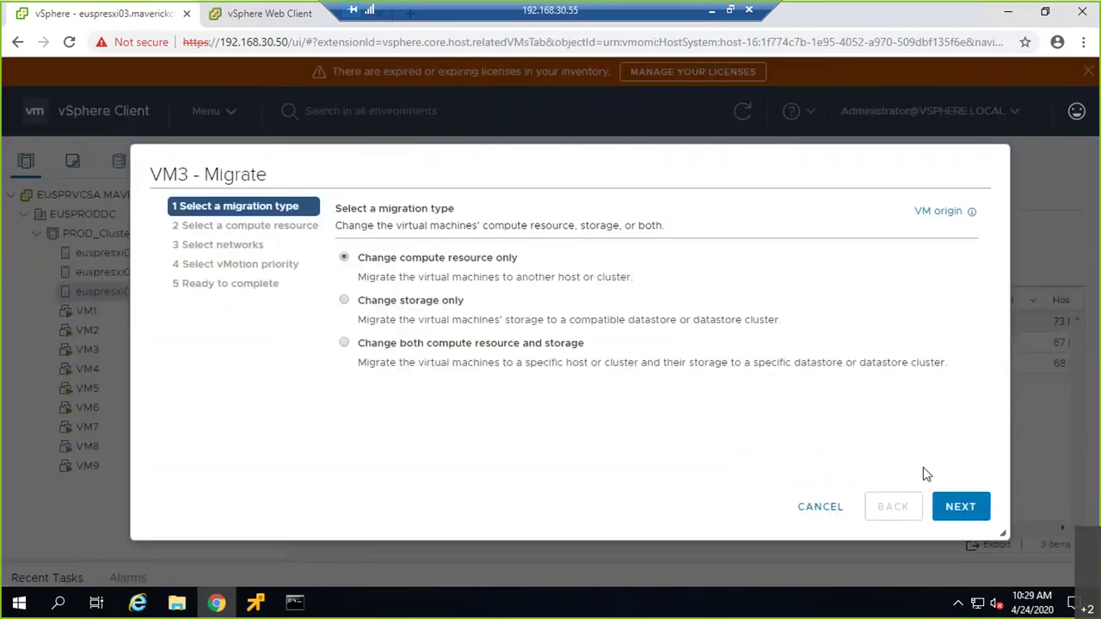
left_click(960, 507)
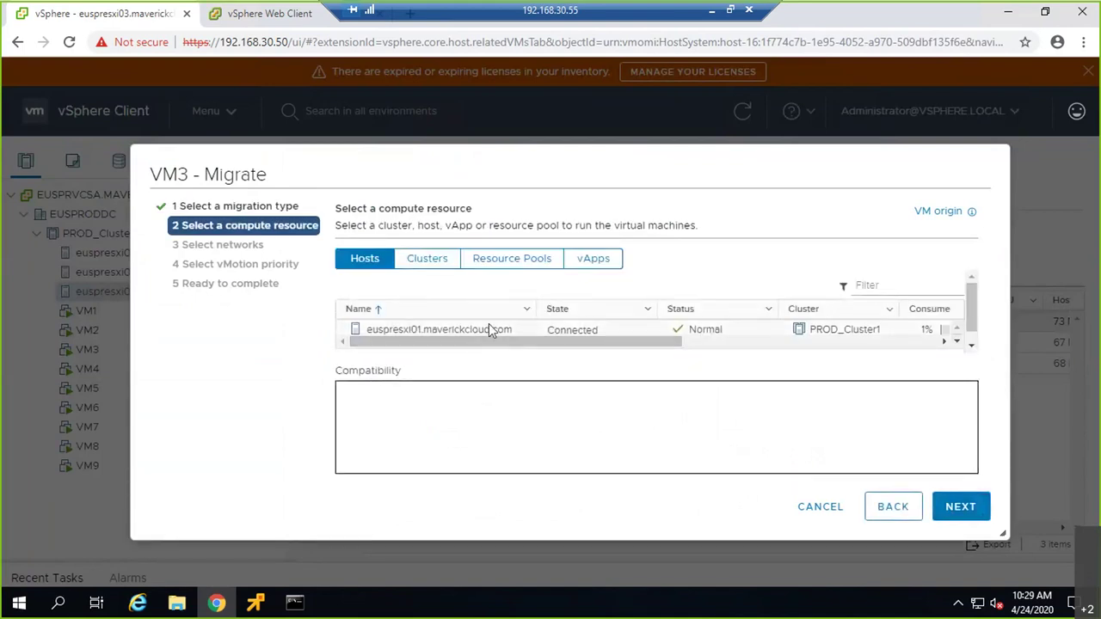
left_click(448, 331)
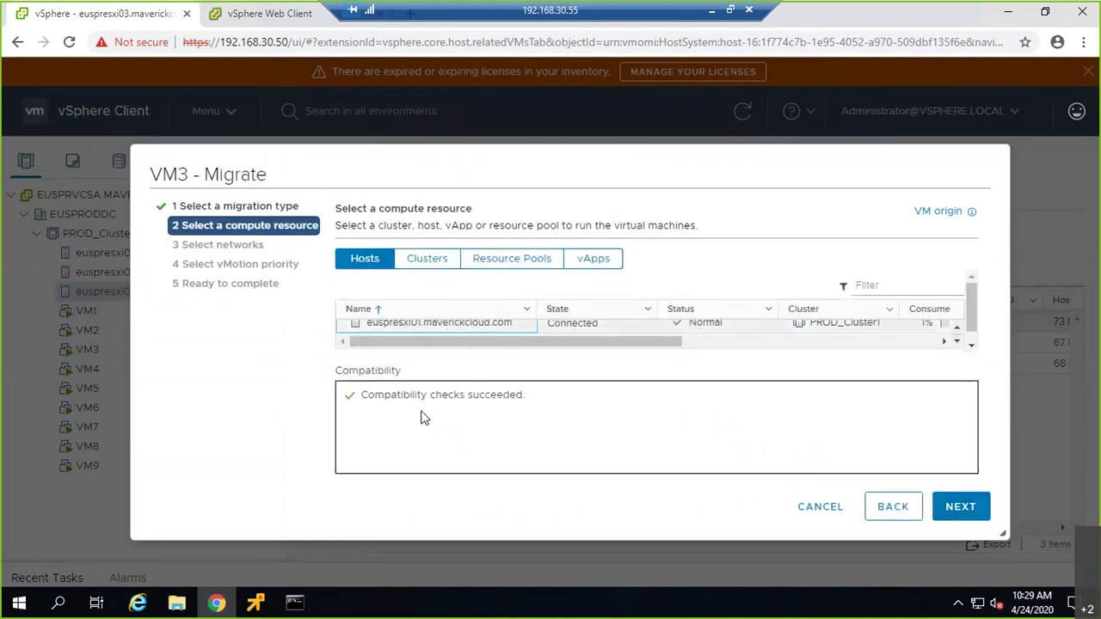
left_click(961, 514)
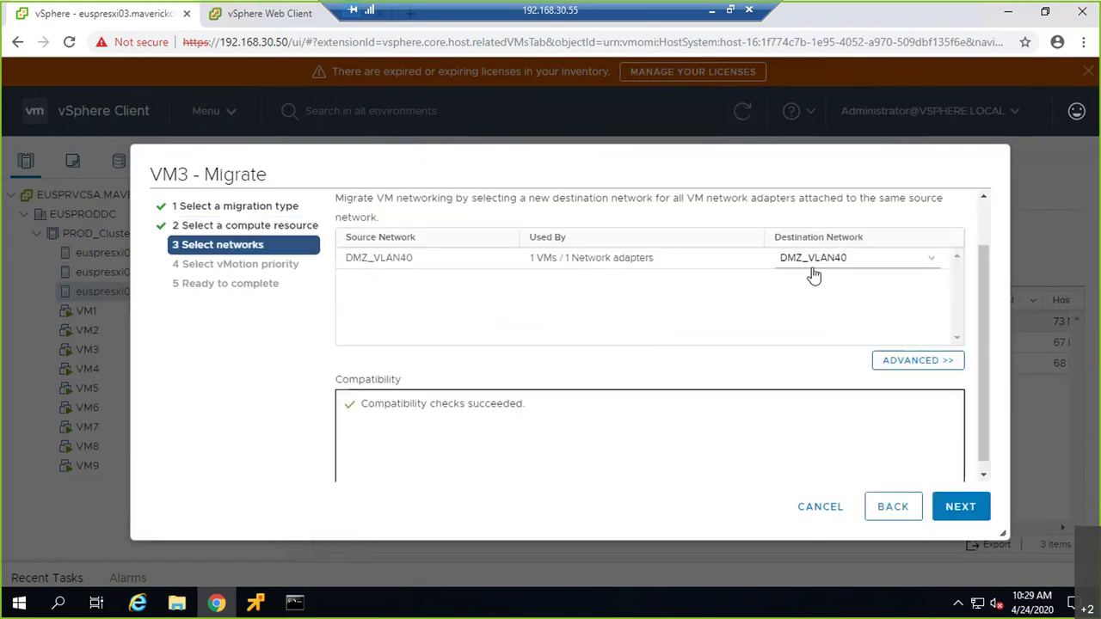
- Keep DMZ_VLAN40 as destination network and finish the migration at high priority
left_click(813, 259)
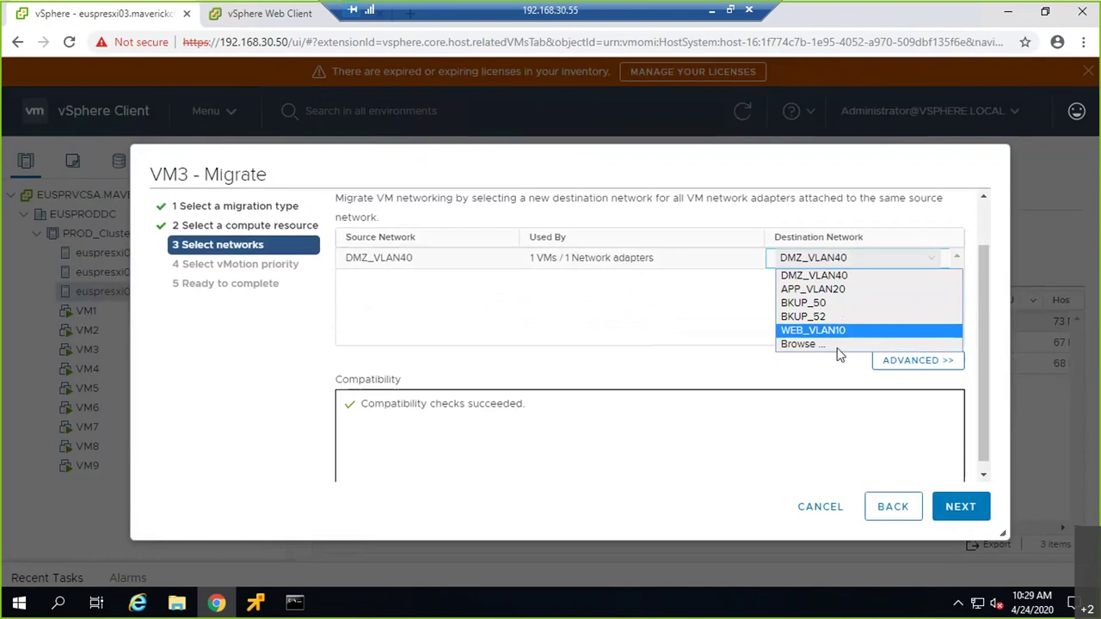
left_click(851, 276)
left_click(961, 509)
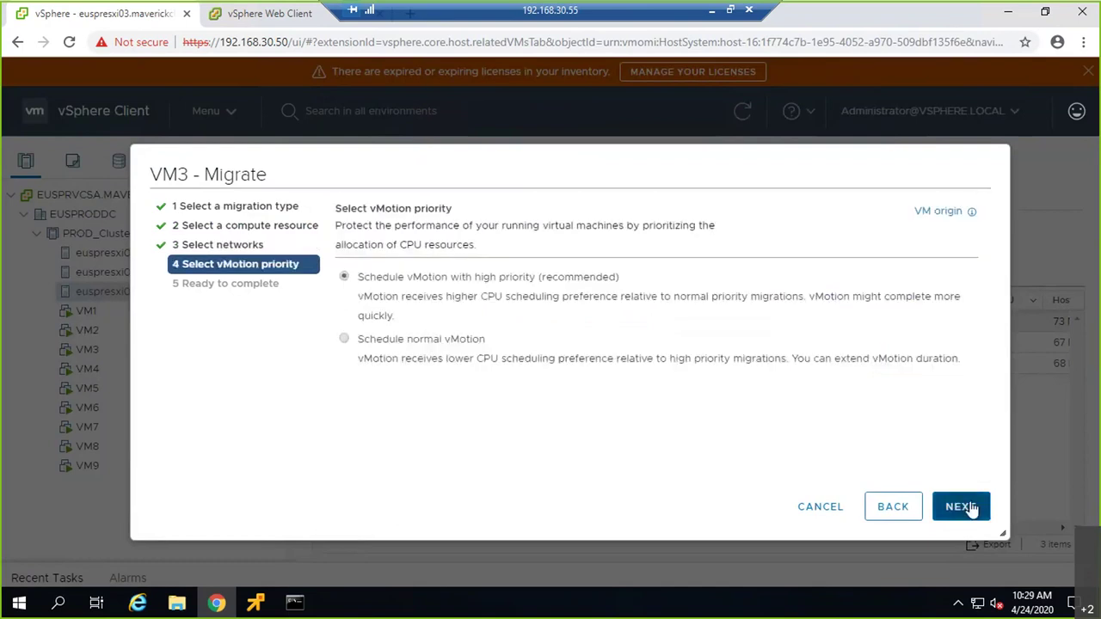
left_click(968, 508)
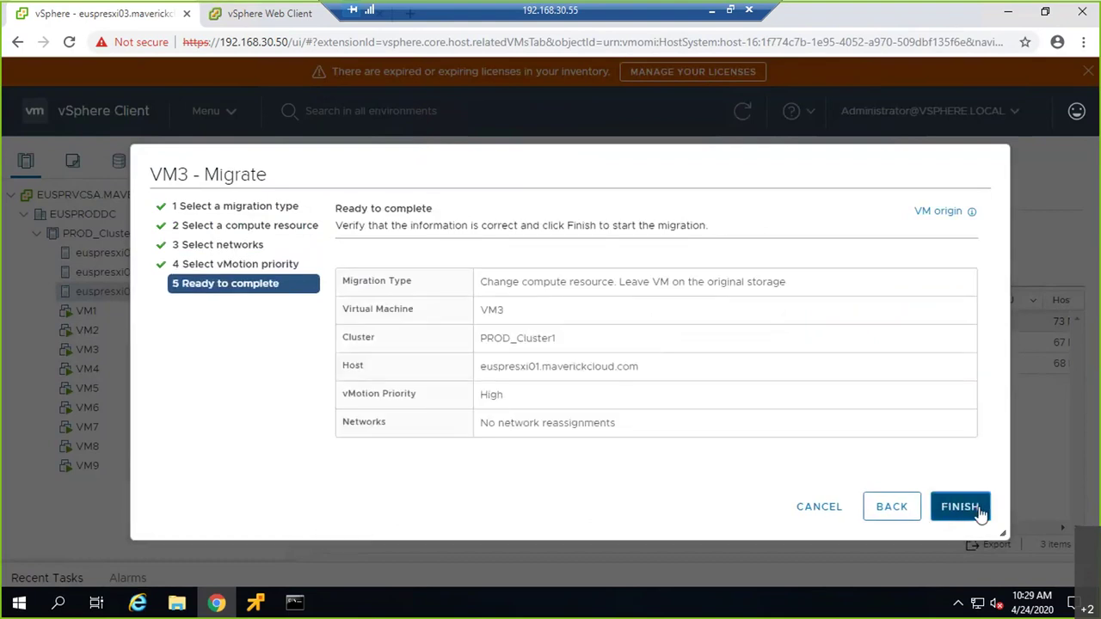
left_click(960, 507)
left_click(306, 605)
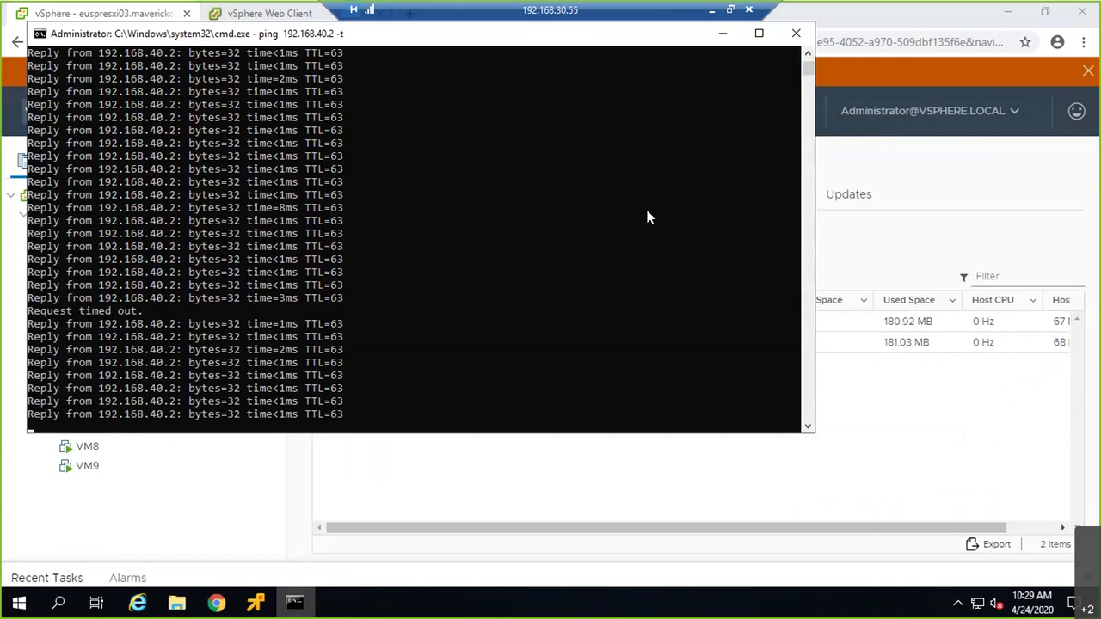
- Minimize the ping window and bring up VM3's remote console
left_click(722, 36)
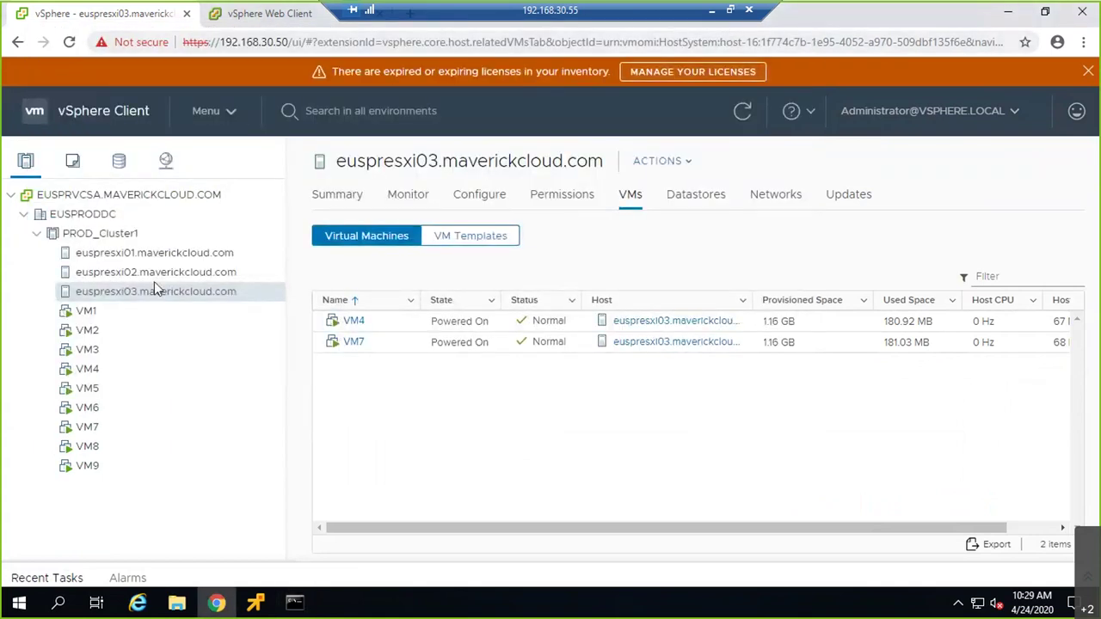
left_click(266, 605)
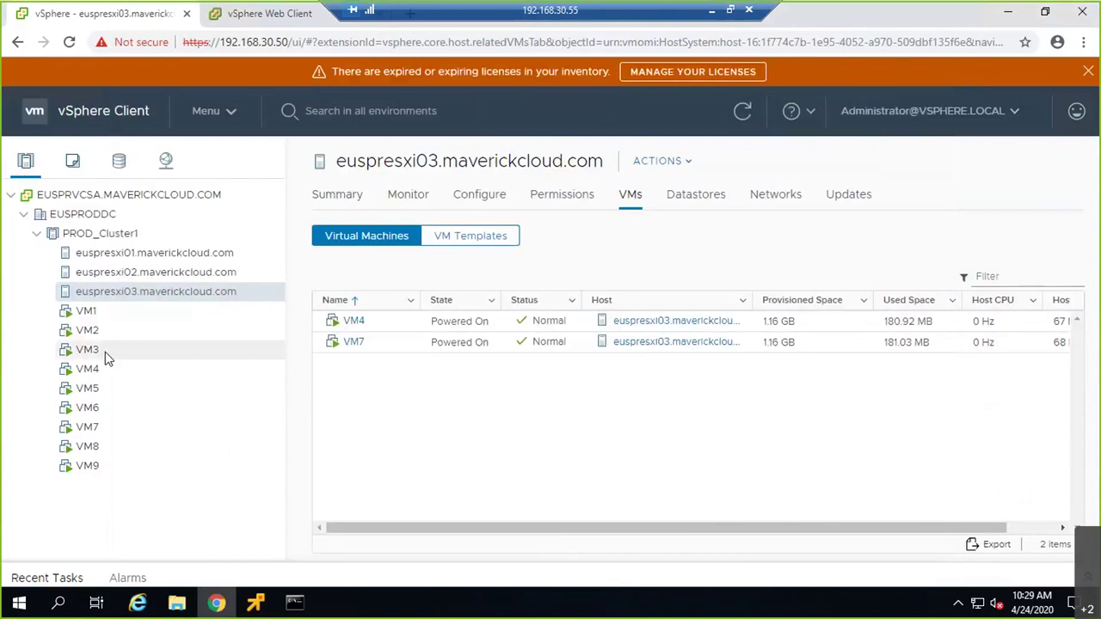
- List euspresxi01's VMs including VM3 and migrate VM3 up to the compute resource step
left_click(140, 253)
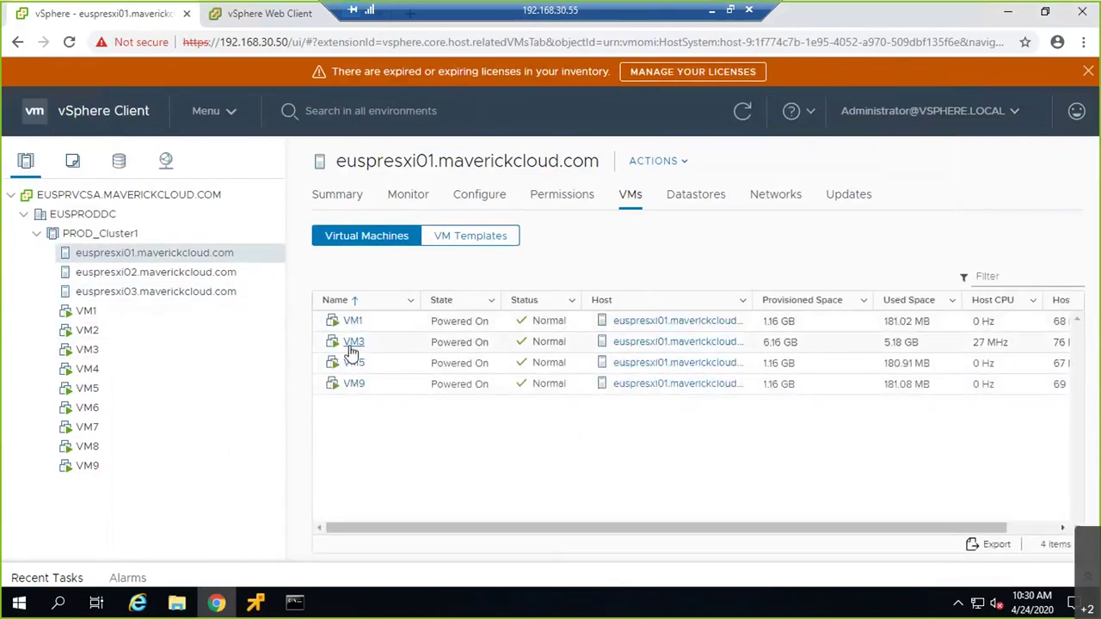
right_click(100, 349)
mouse_move(138, 334)
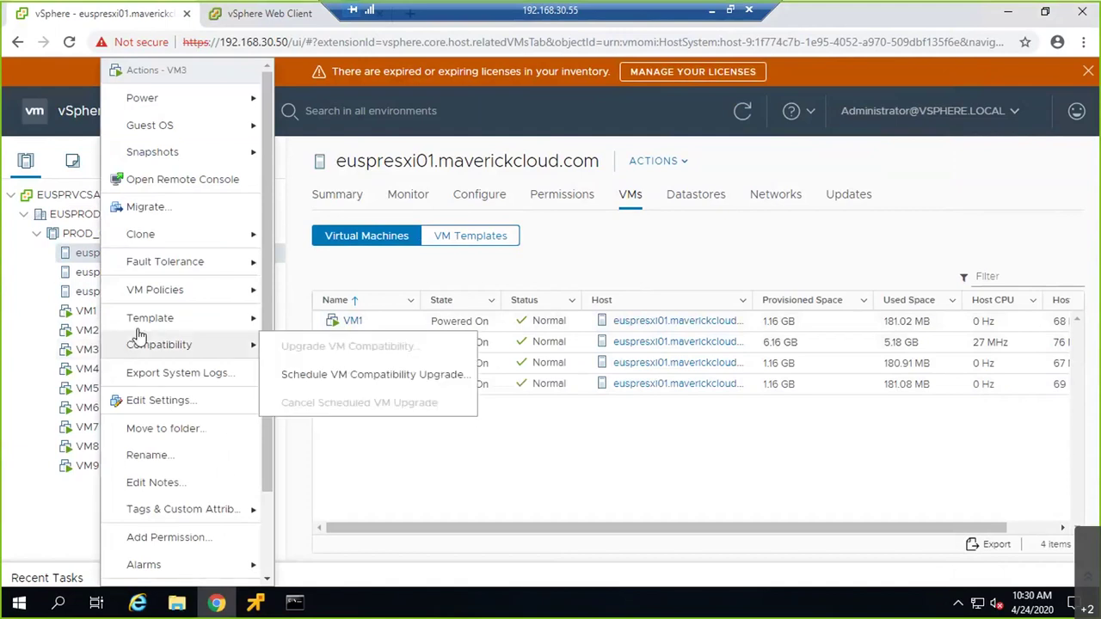
left_click(172, 207)
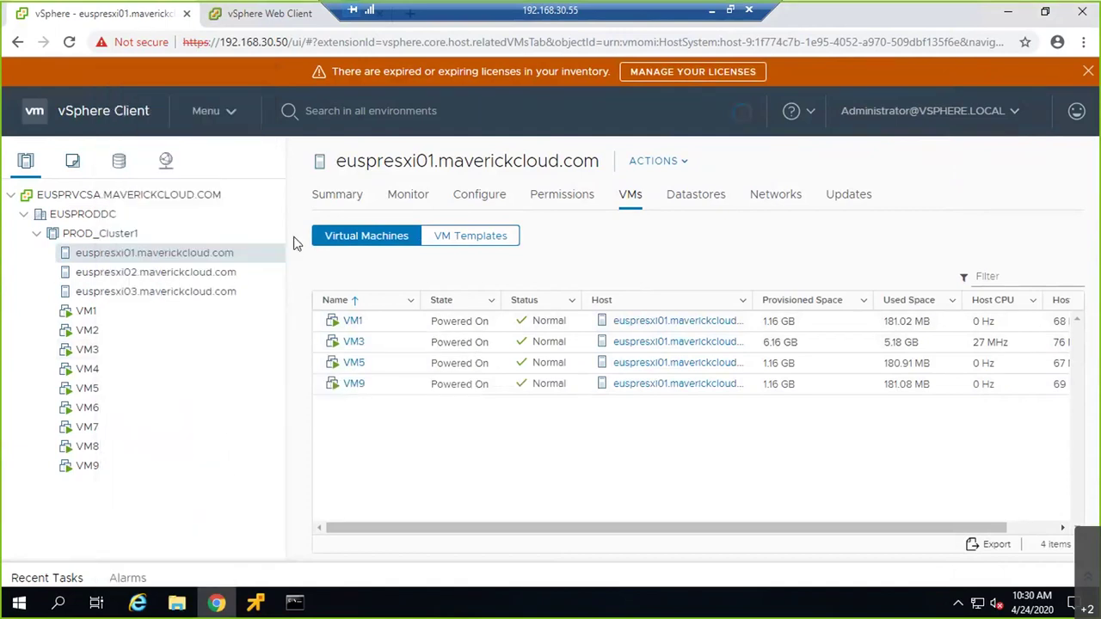
left_click(971, 504)
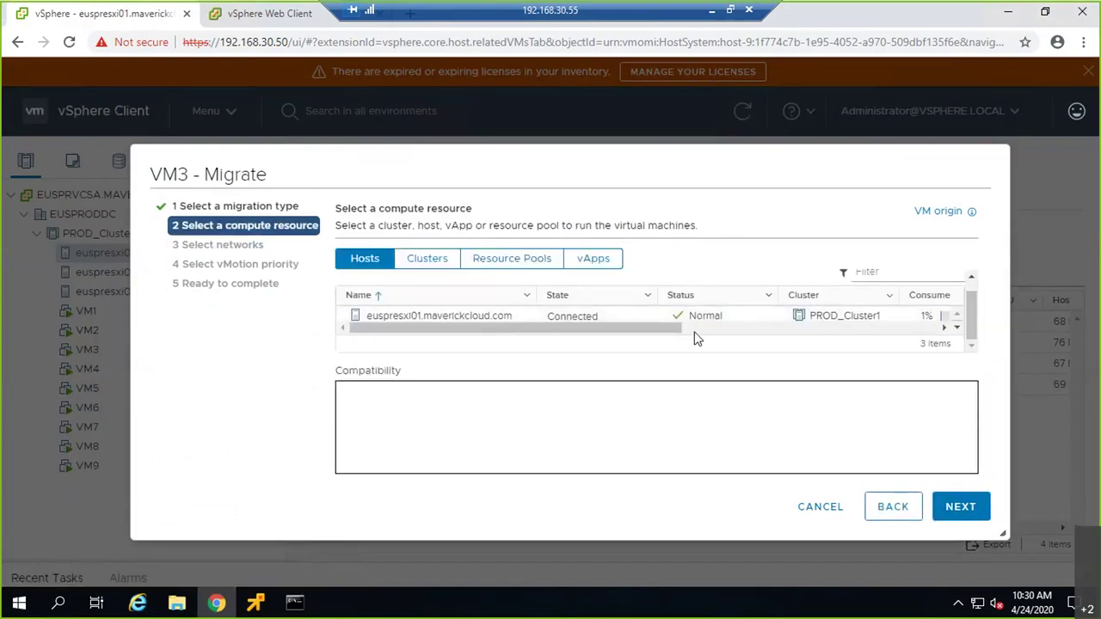
scroll(505, 315, "down", 2)
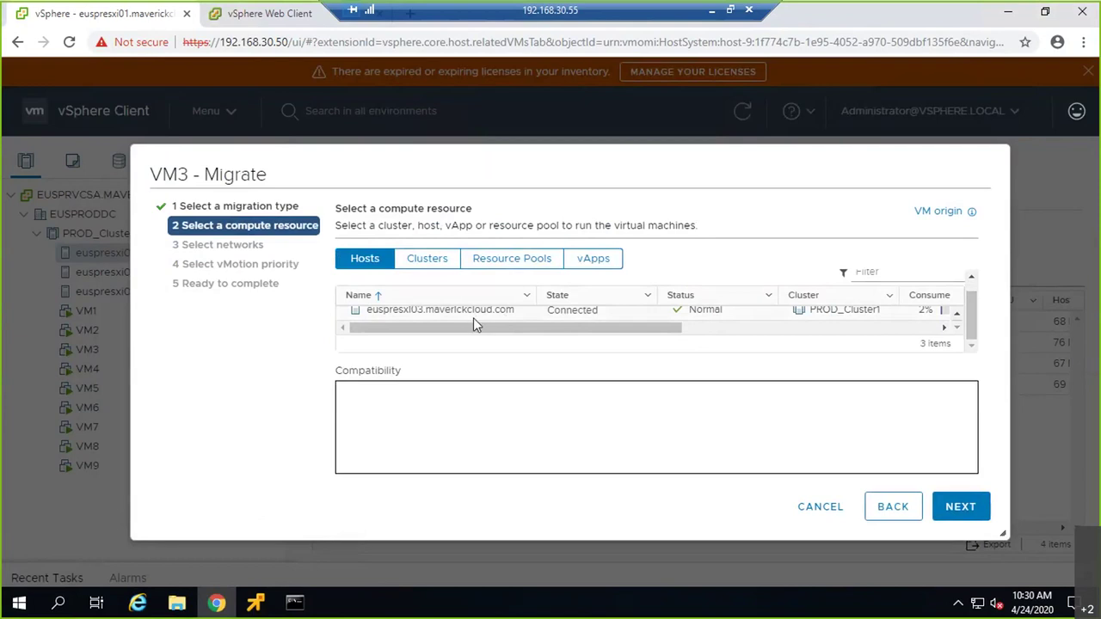
scroll(473, 317, "up", 2)
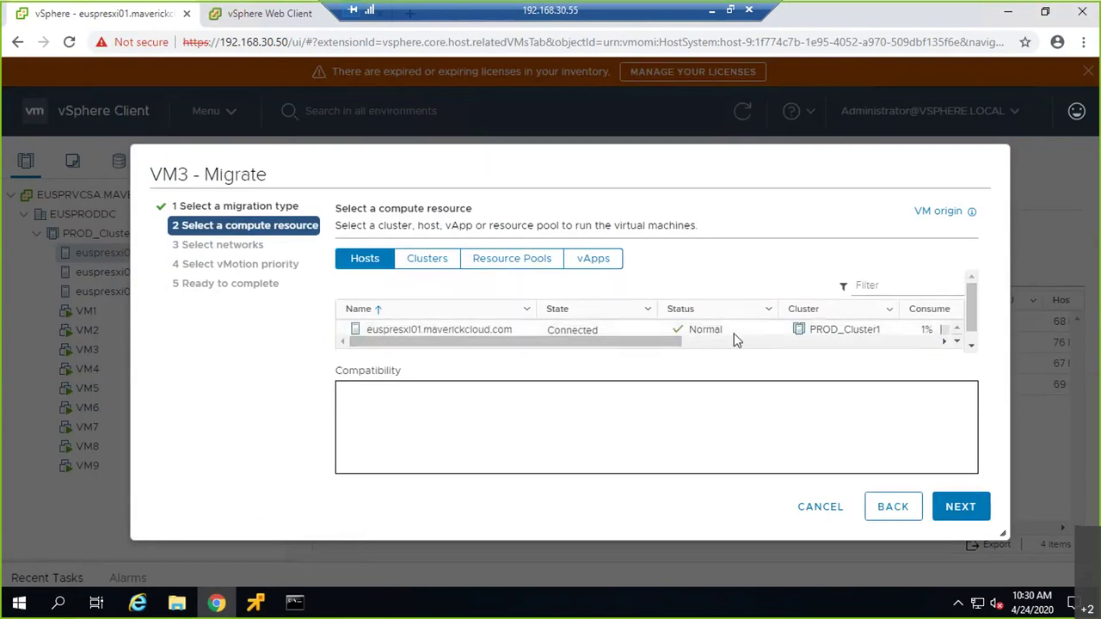
- Load the Flash-based vSphere Web Client and allow Flash to run on the site
left_click(274, 13)
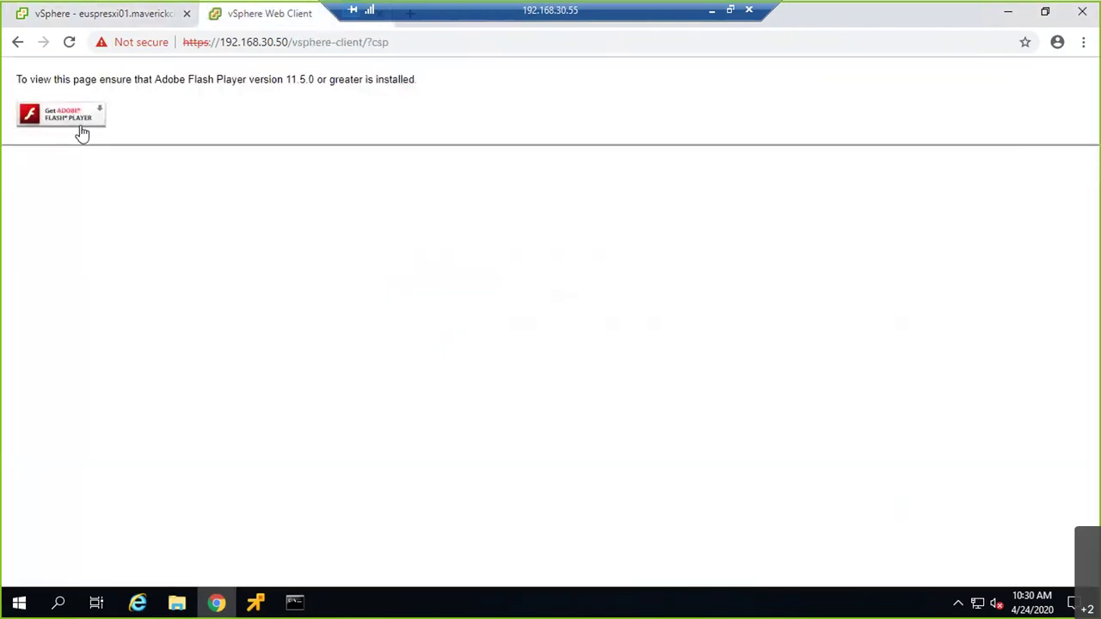
left_click(71, 45)
left_click(95, 118)
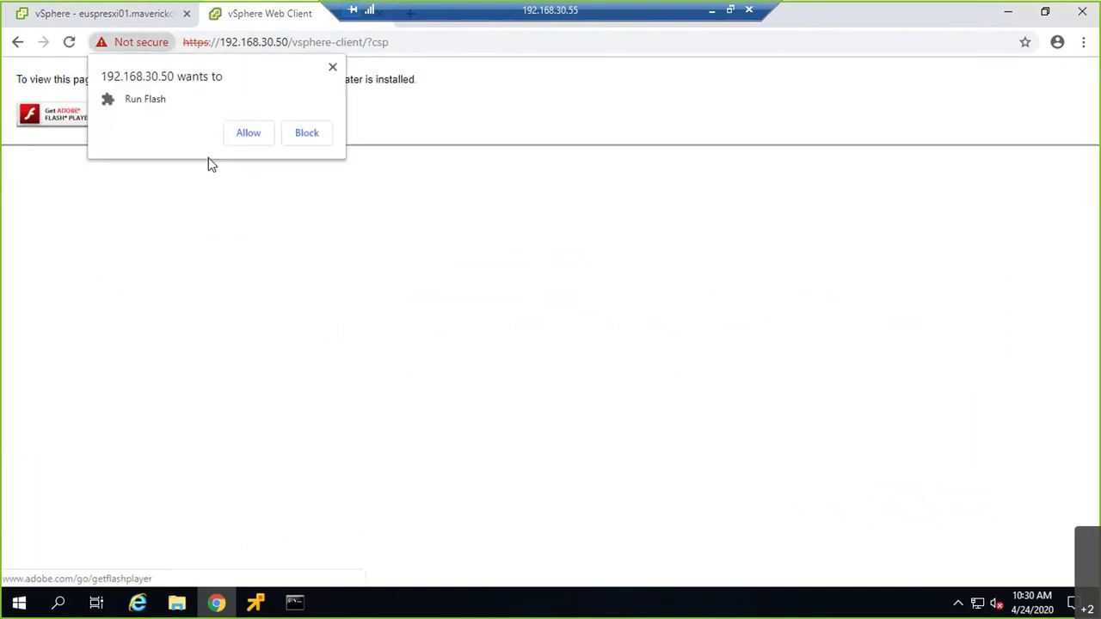
left_click(245, 136)
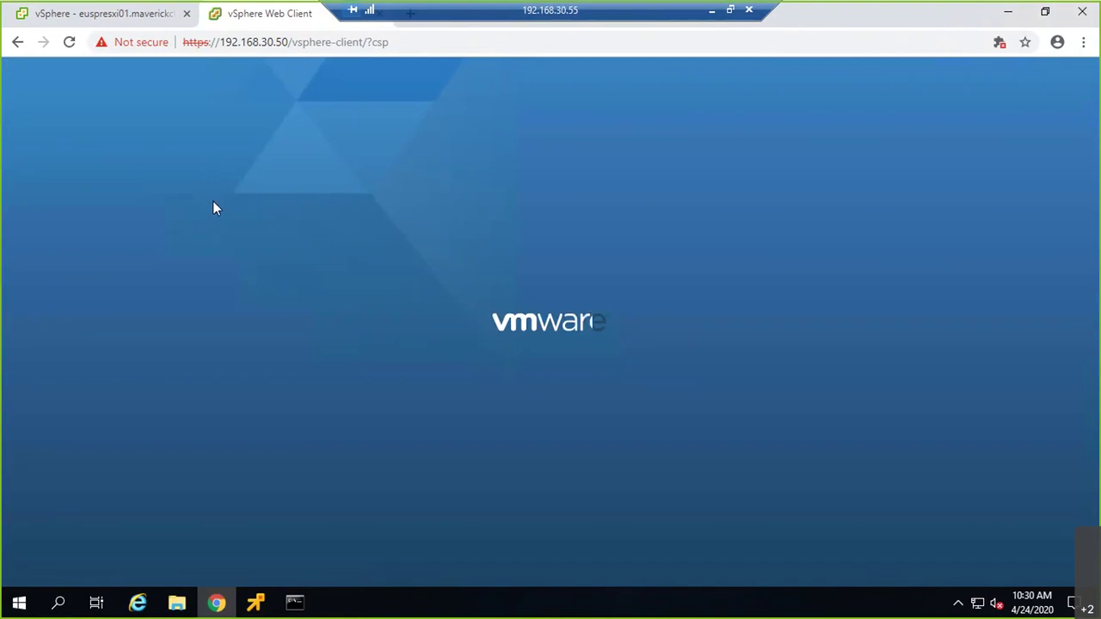
- In the other client's VM3 migration wizard, select euspresxi02 as the destination host
left_click(120, 19)
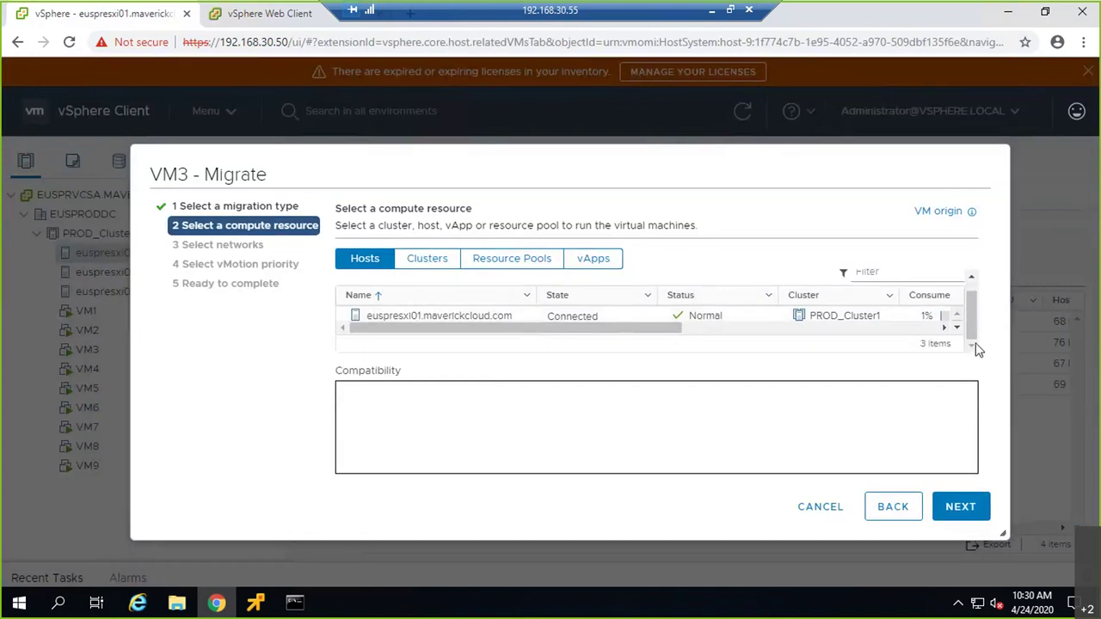
left_click(957, 329)
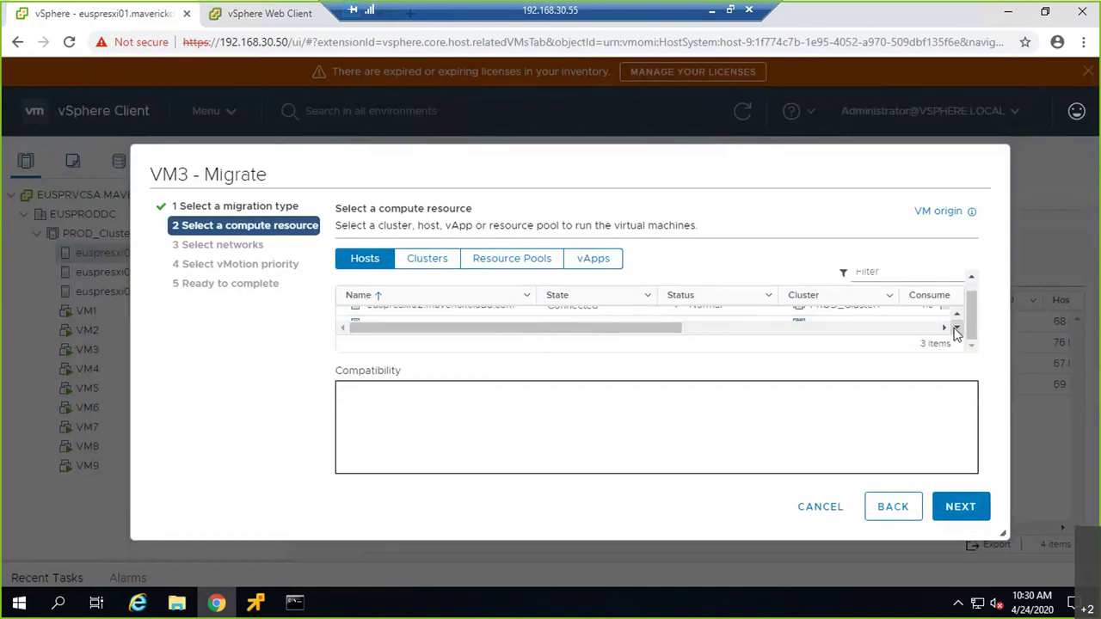
left_click(616, 310)
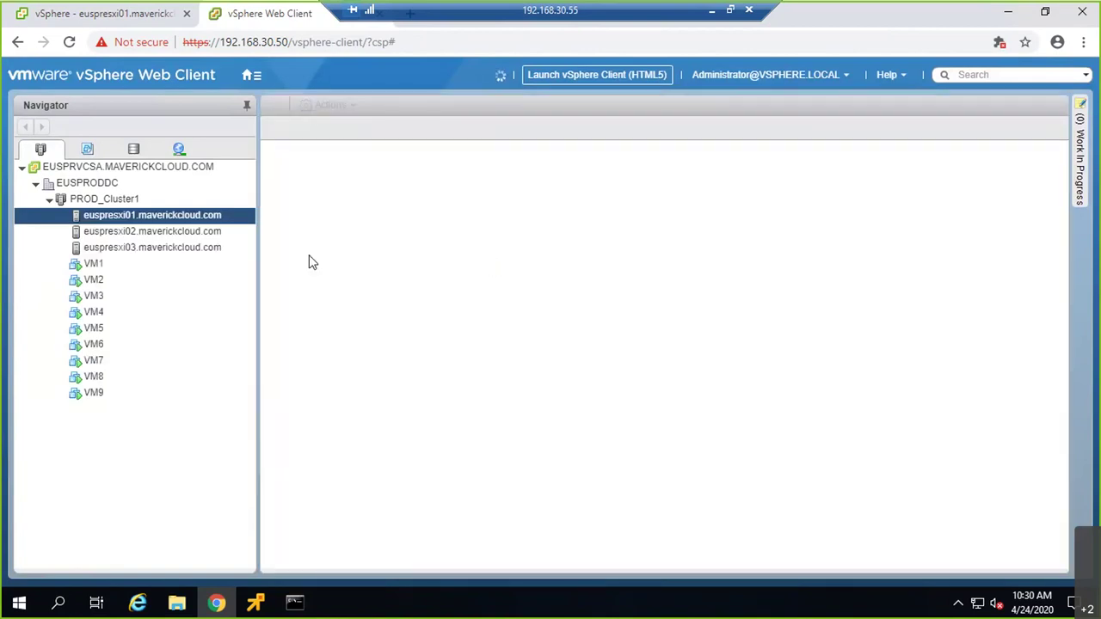
- In the Web Client inventory, bring up the actions menu for VM3
left_click(105, 297)
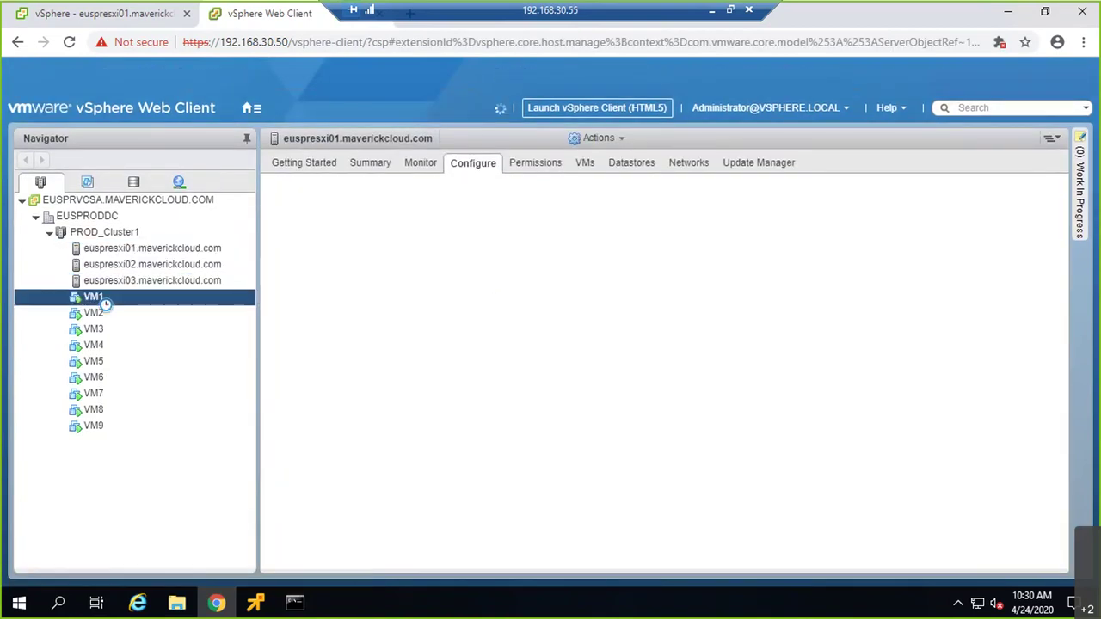
right_click(121, 297)
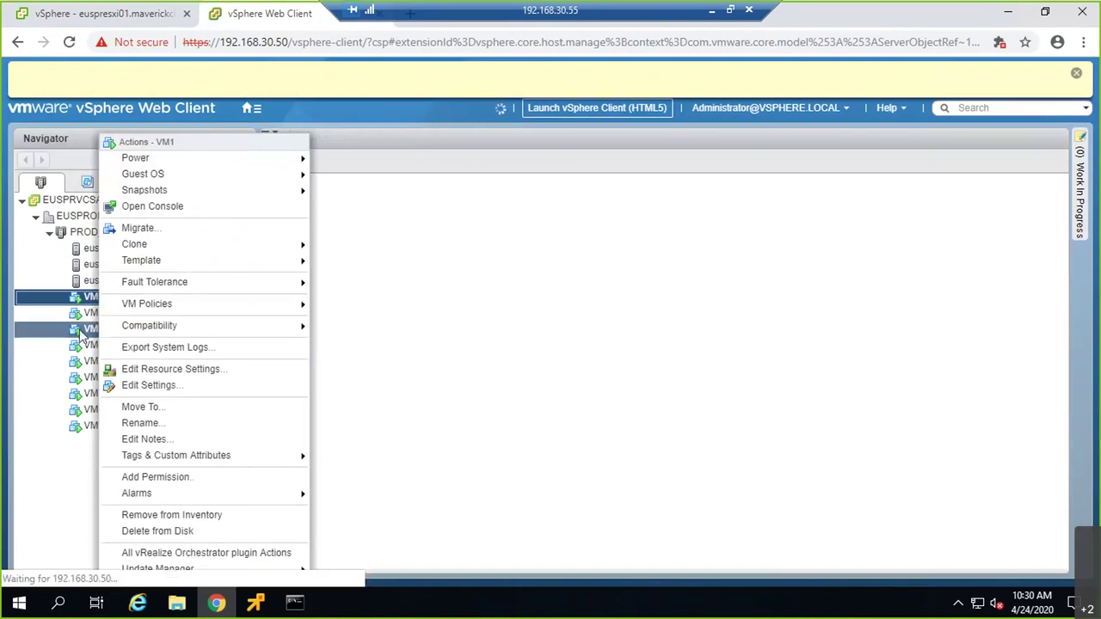
right_click(81, 331)
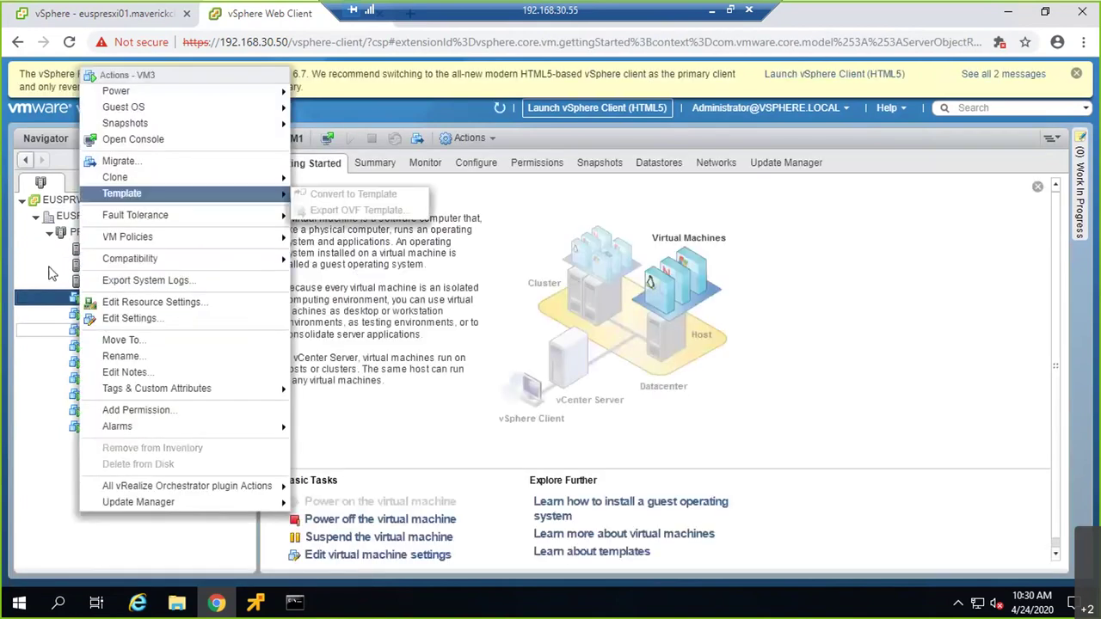
- Start a compute-resource-only migration of VM3 with euspresxi02 as destination host
left_click(90, 273)
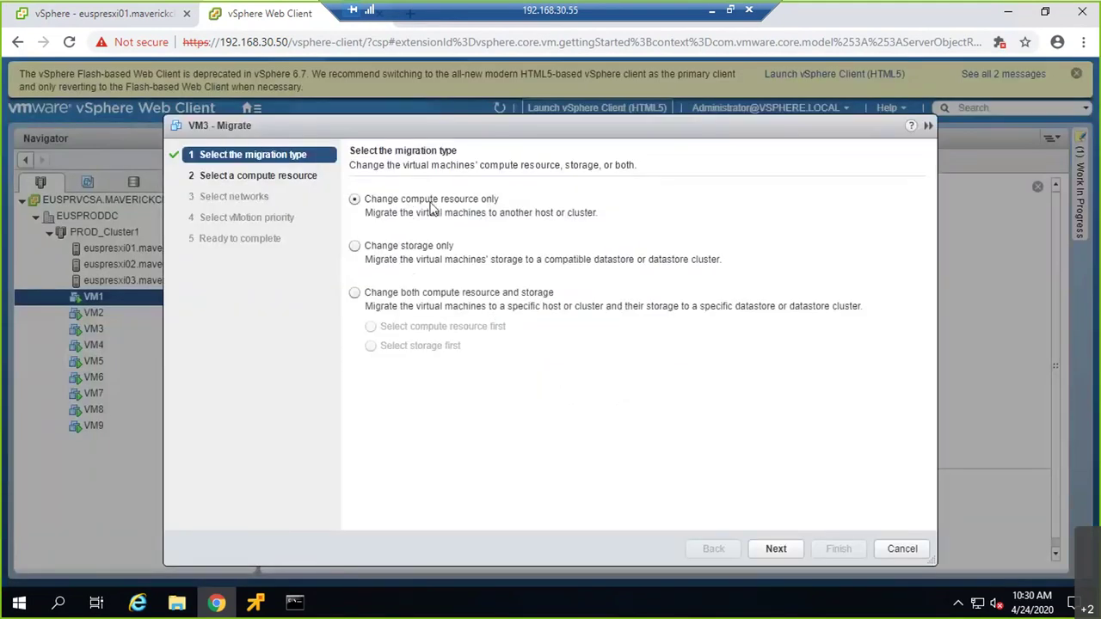
left_click(774, 548)
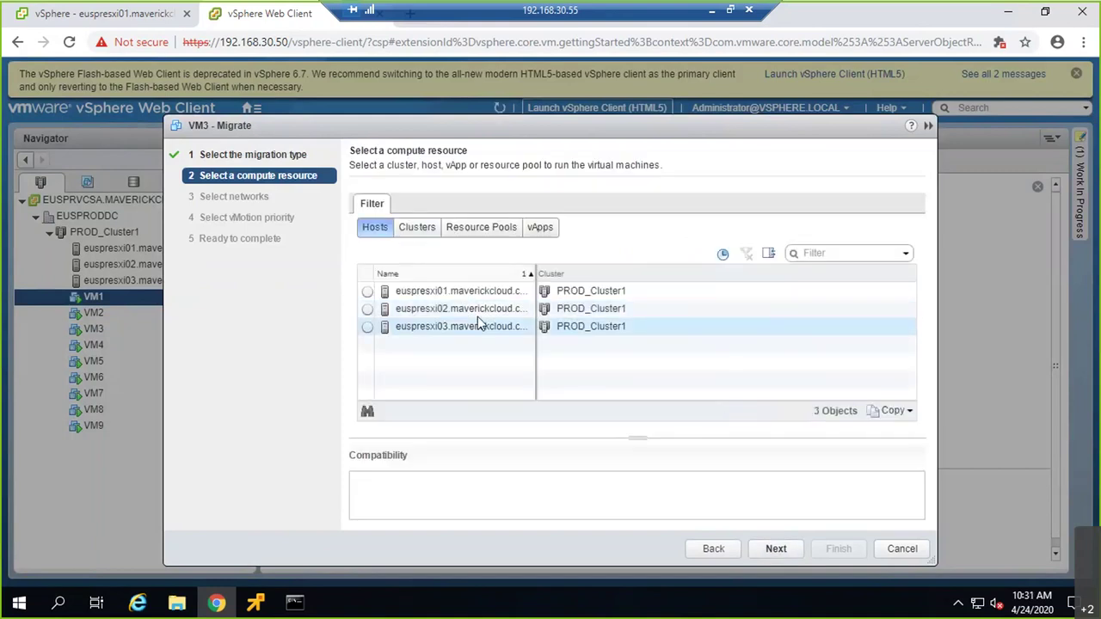
left_click(367, 308)
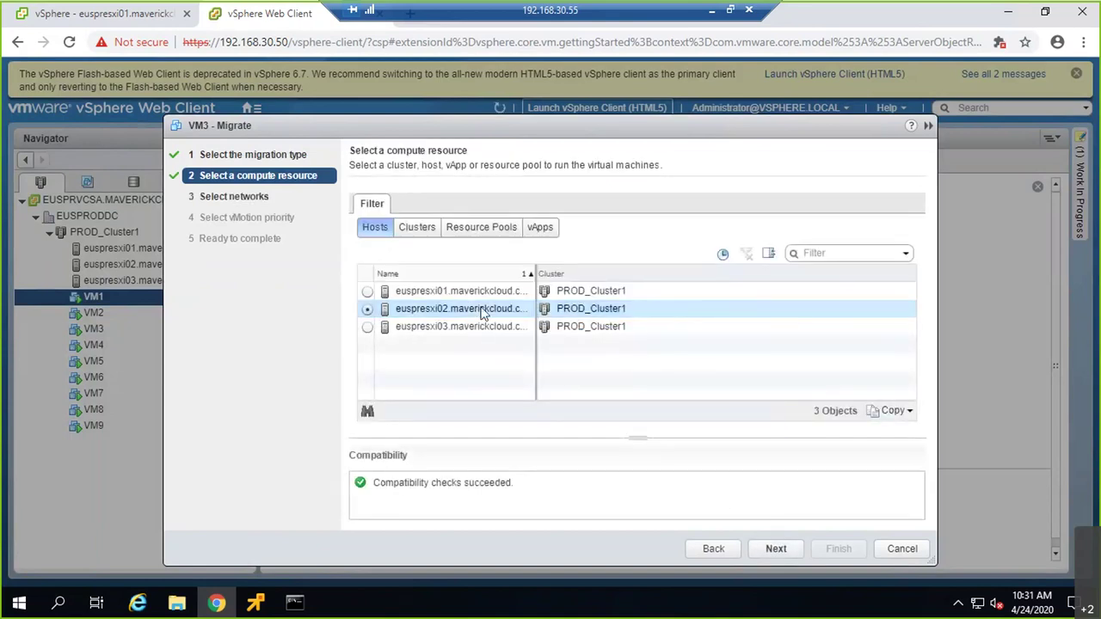
left_click(775, 549)
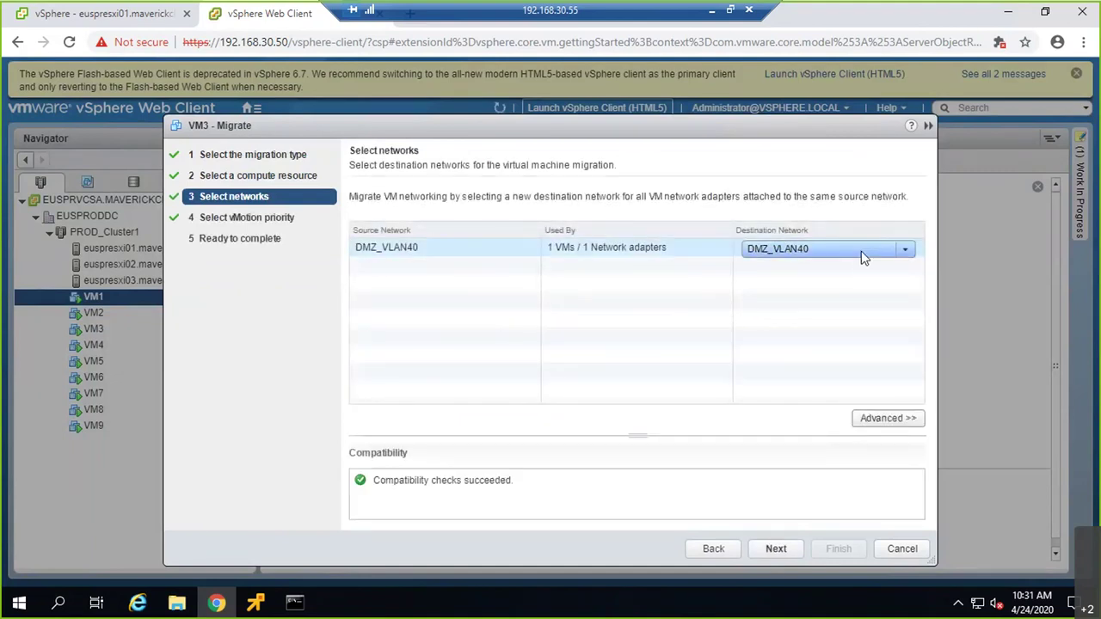
- Map VM3's network to WEB_VLAN10 and finish the migration at high priority
left_click(859, 253)
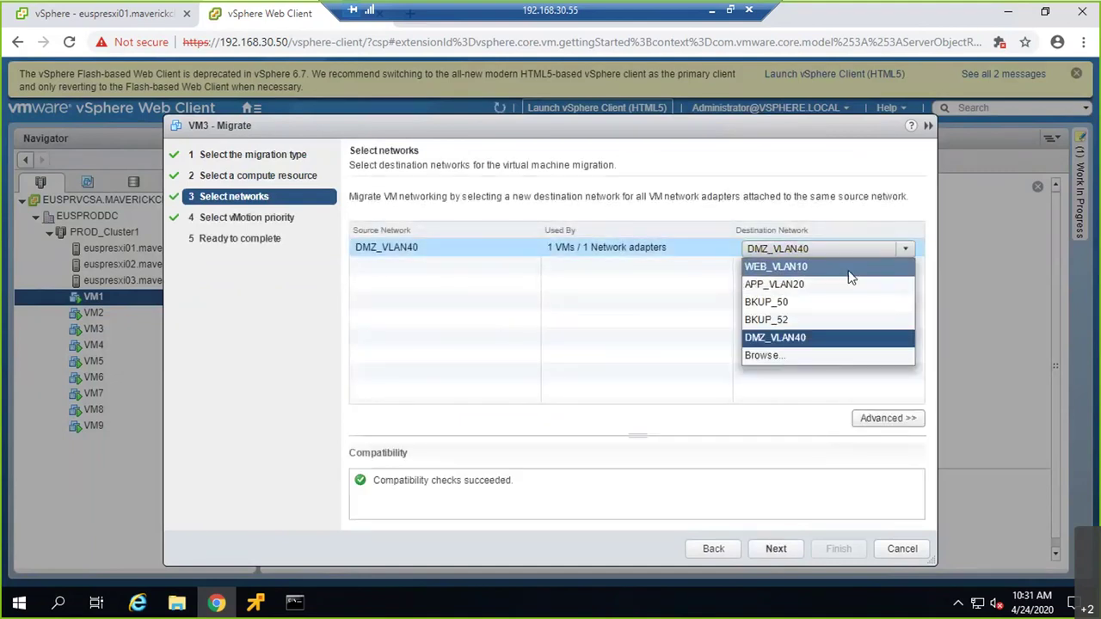
left_click(834, 266)
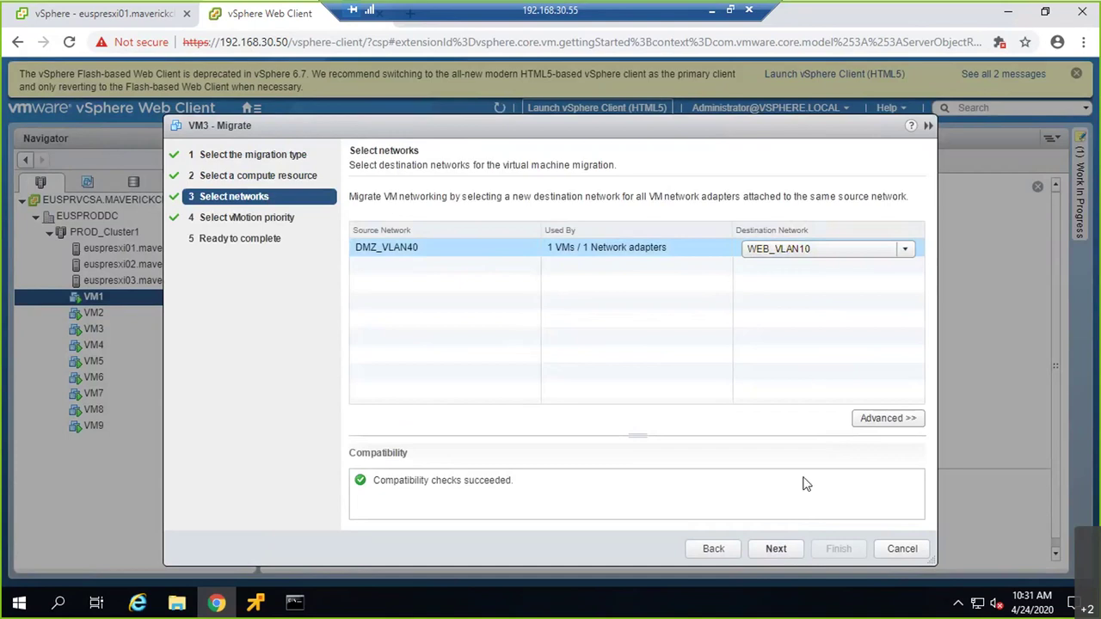
left_click(786, 547)
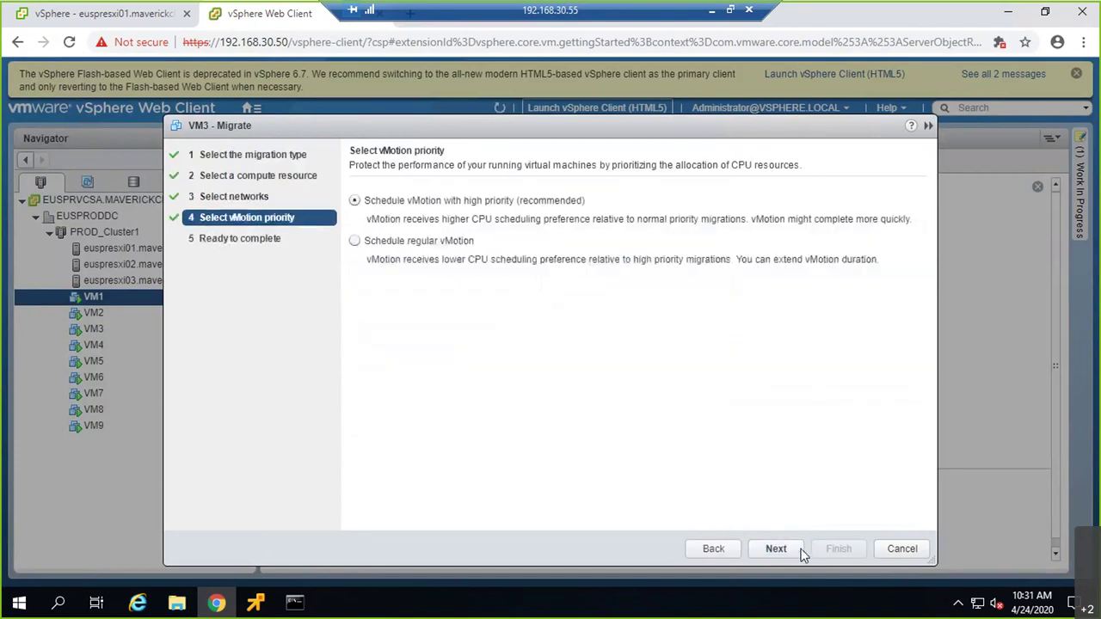
left_click(798, 549)
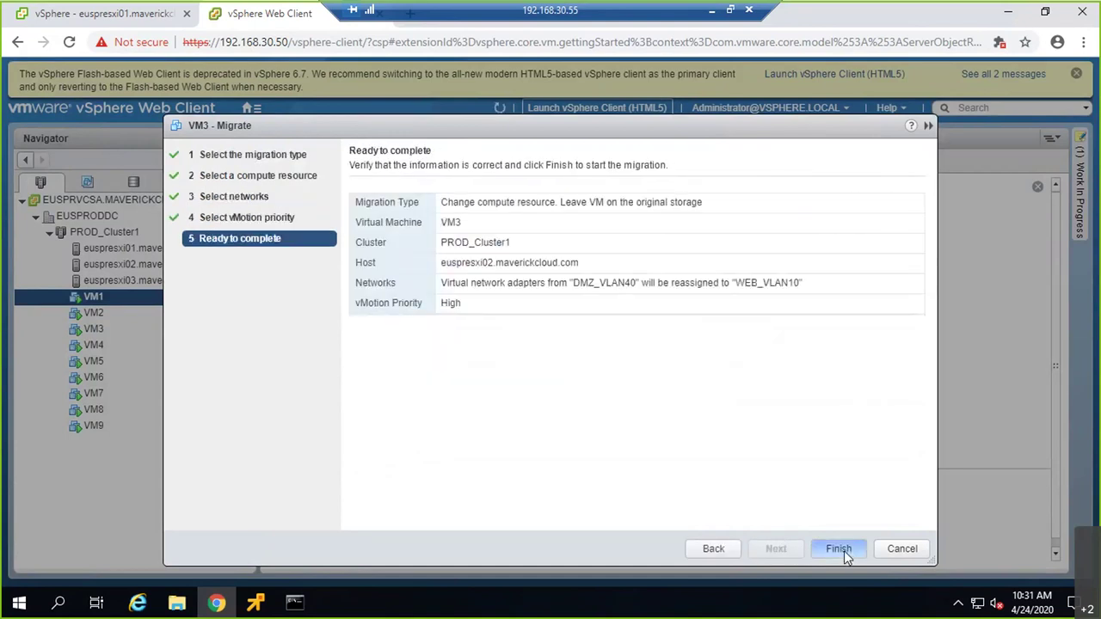
left_click(843, 550)
left_click(294, 603)
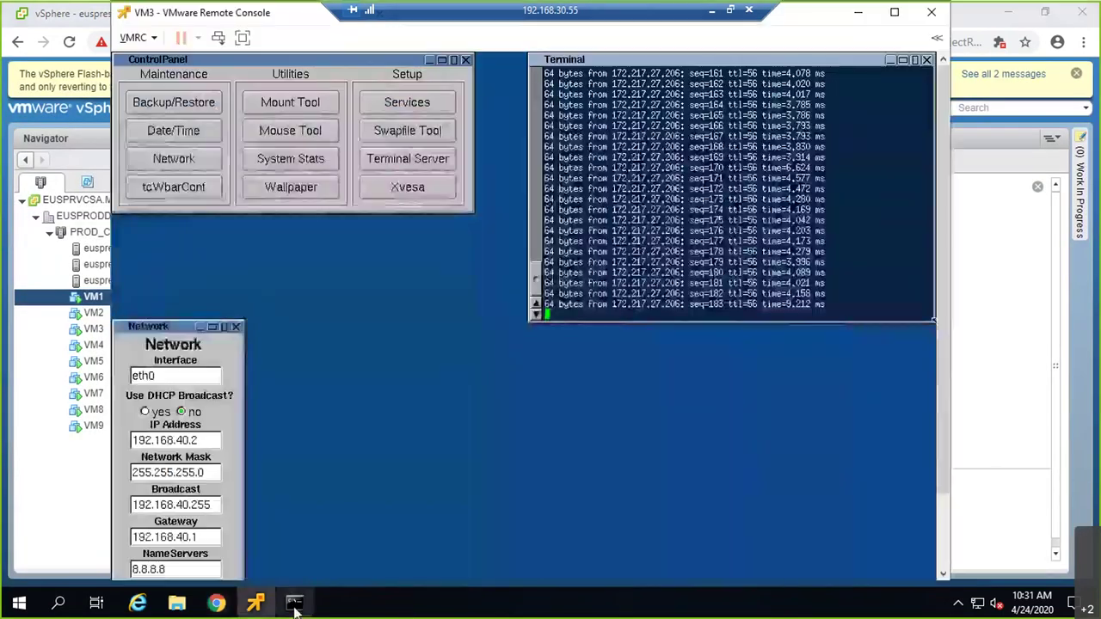
- Cancel the leftover VM3 - Migrate dialog; euspresxi01 now holds only VM1, VM5 and VM9
left_click(294, 603)
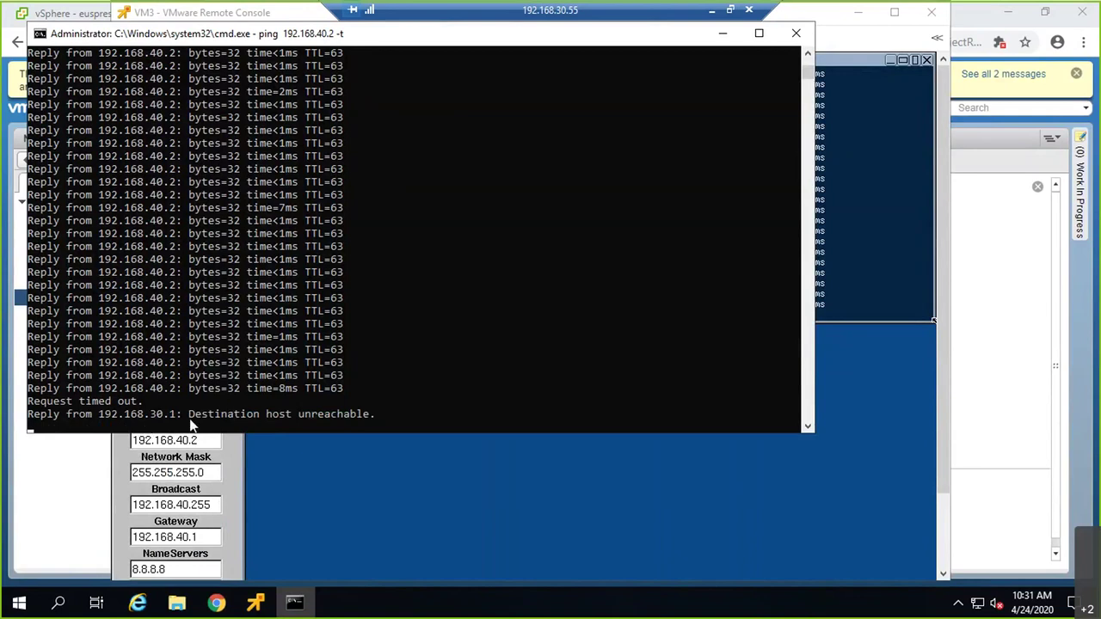
left_click(209, 604)
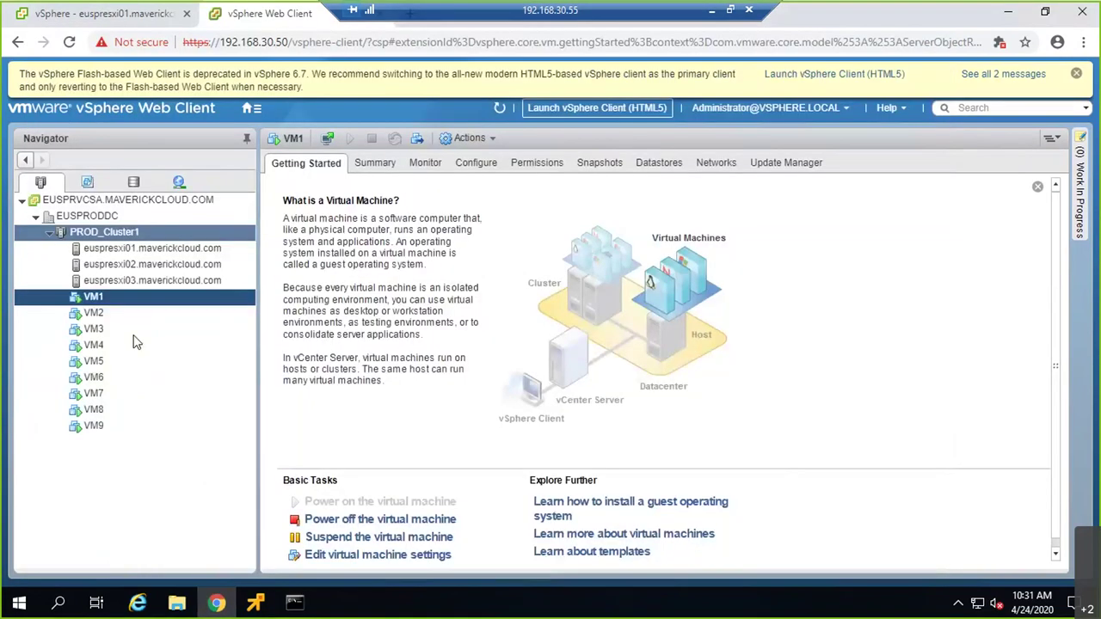
left_click(98, 17)
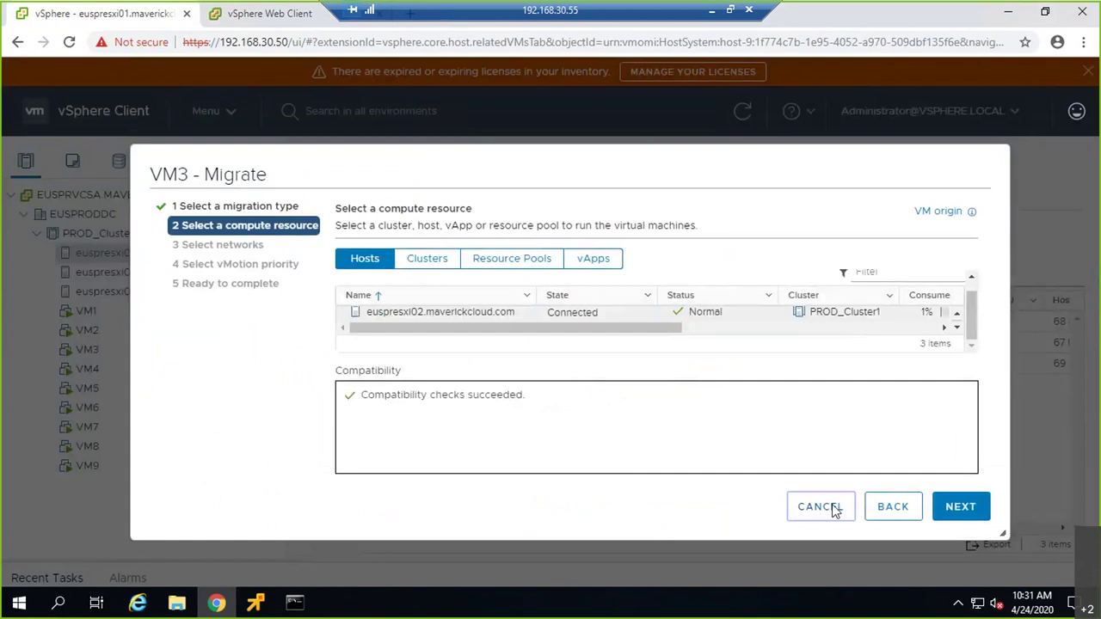
left_click(830, 508)
left_click(95, 348)
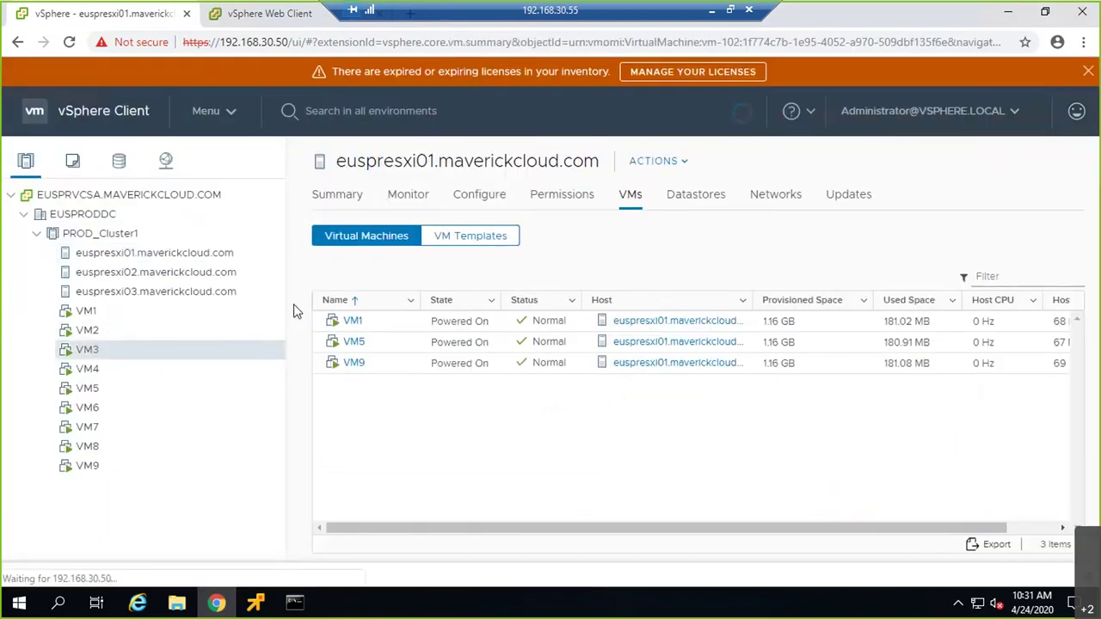
- Confirm VM3 runs on euspresxi02 on WEB_VLAN10 and pings to 192.168.40.2 are unreachable
left_click(185, 272)
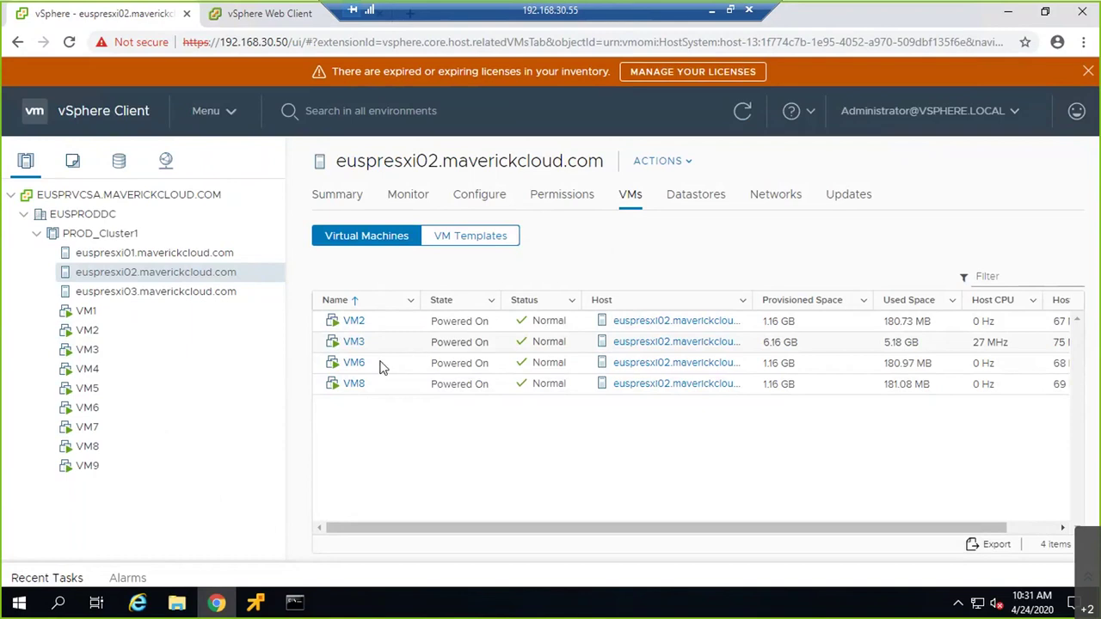
left_click(96, 351)
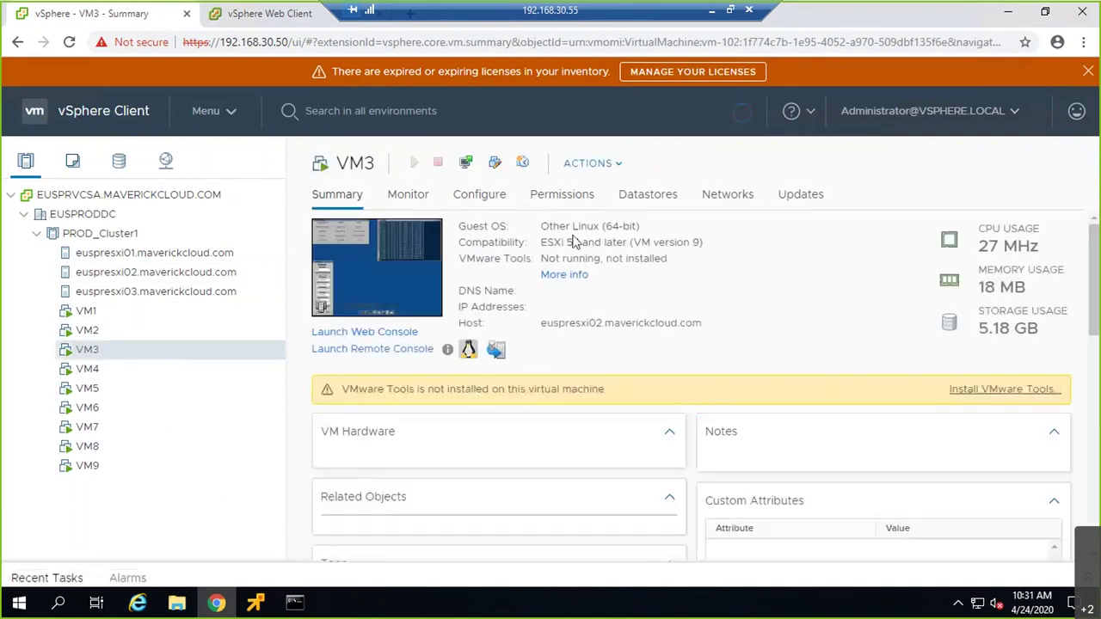
scroll(590, 504, "down", 3)
scroll(434, 534, "down", 3)
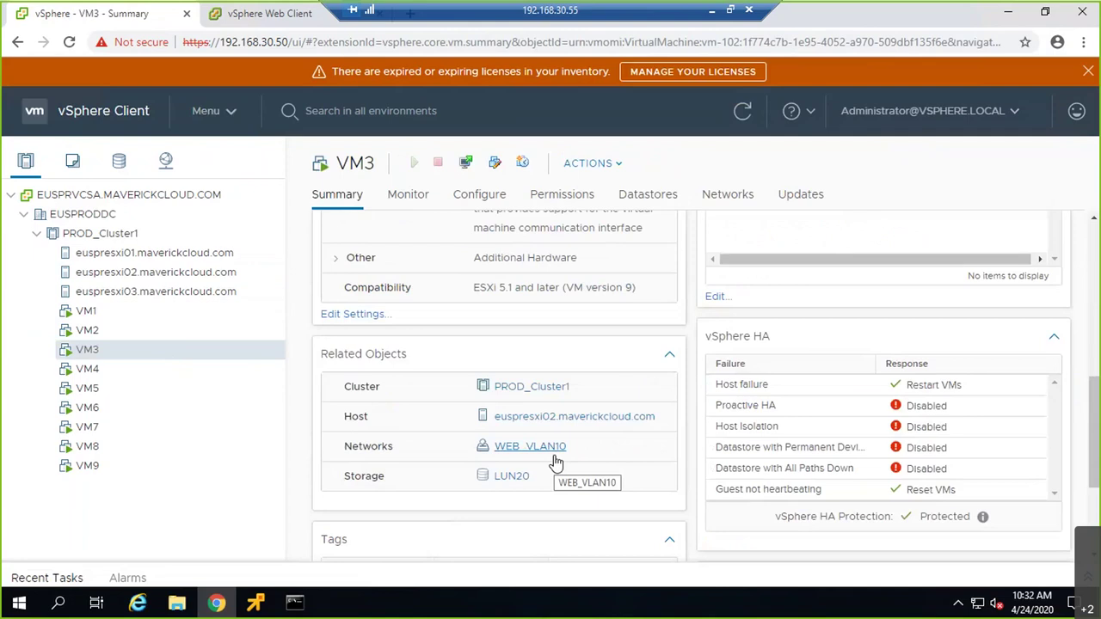
left_click(294, 602)
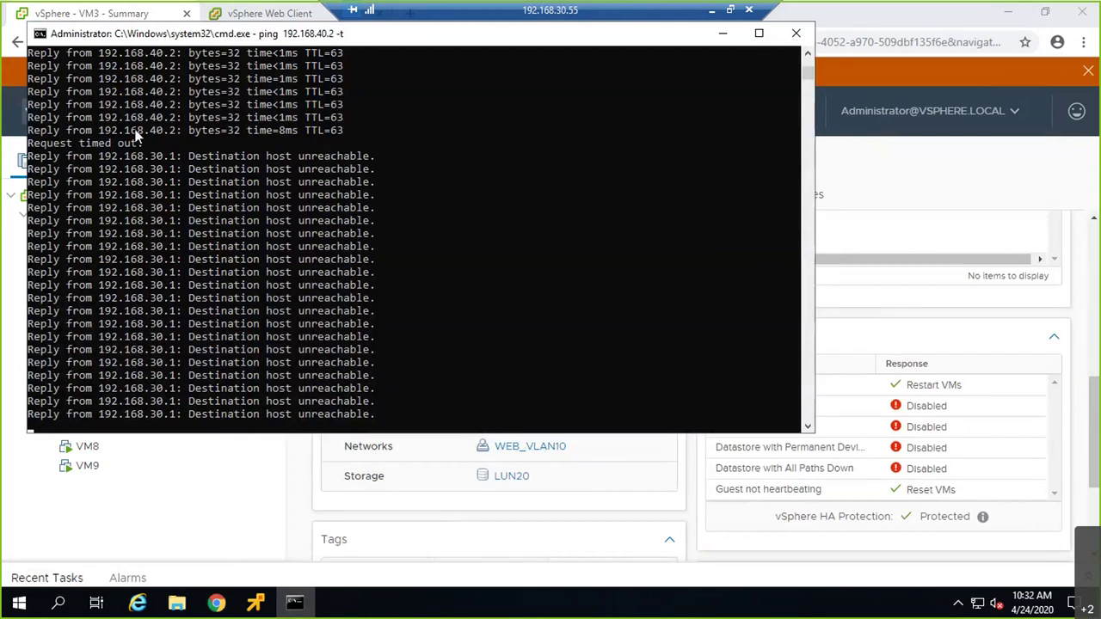
- Switch VM3's Network adapter 1 to DMZ_VLAN40 and see pings to 192.168.40.2 reply again
left_click(272, 465)
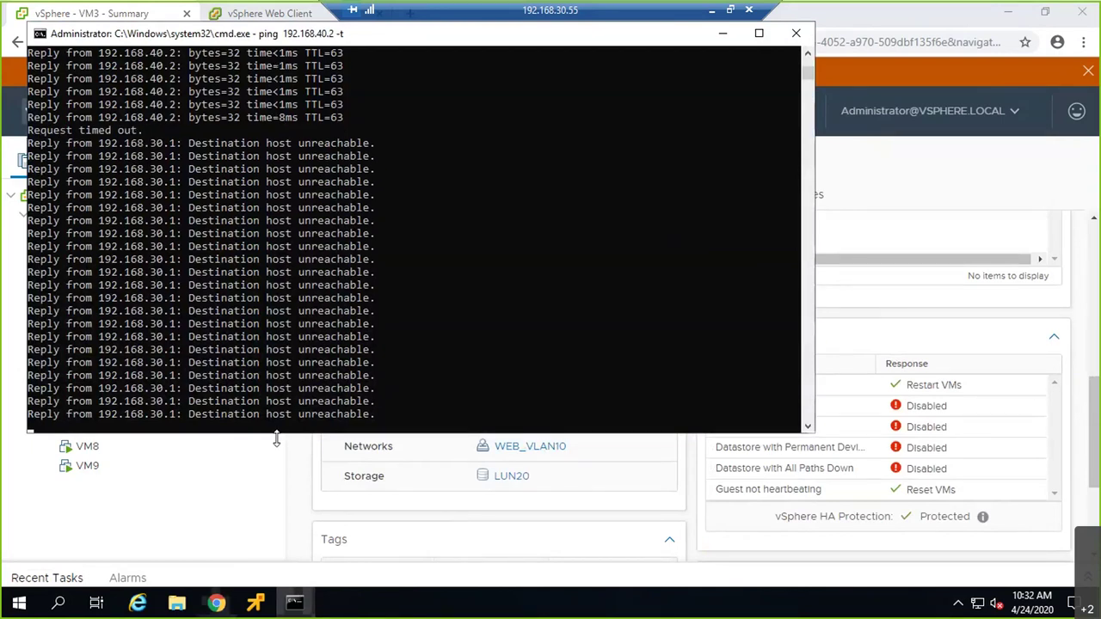
right_click(97, 352)
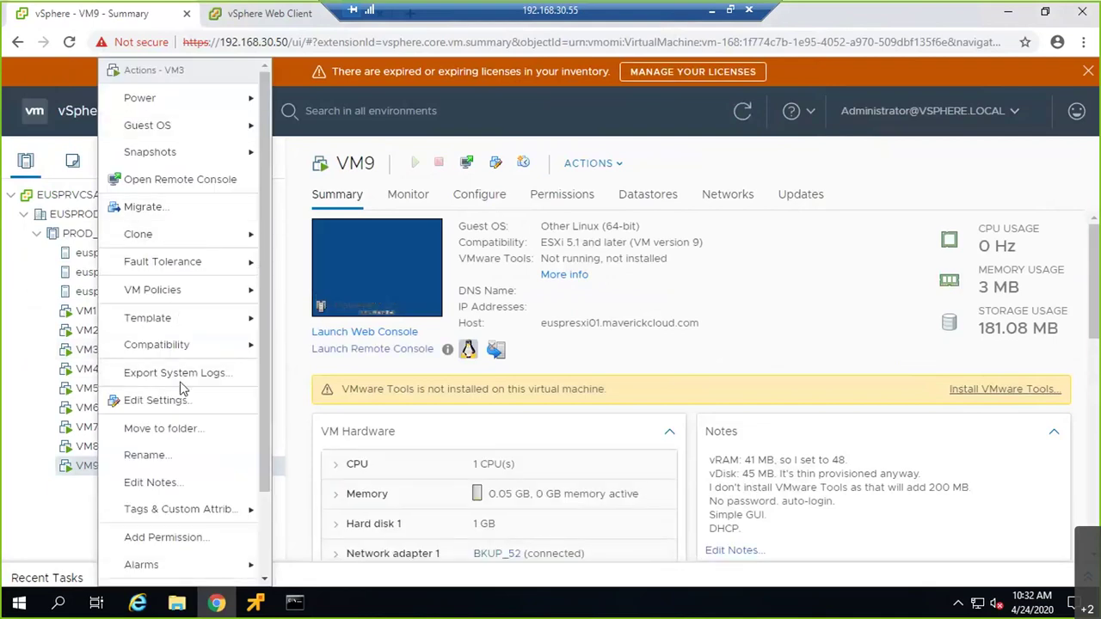
left_click(187, 401)
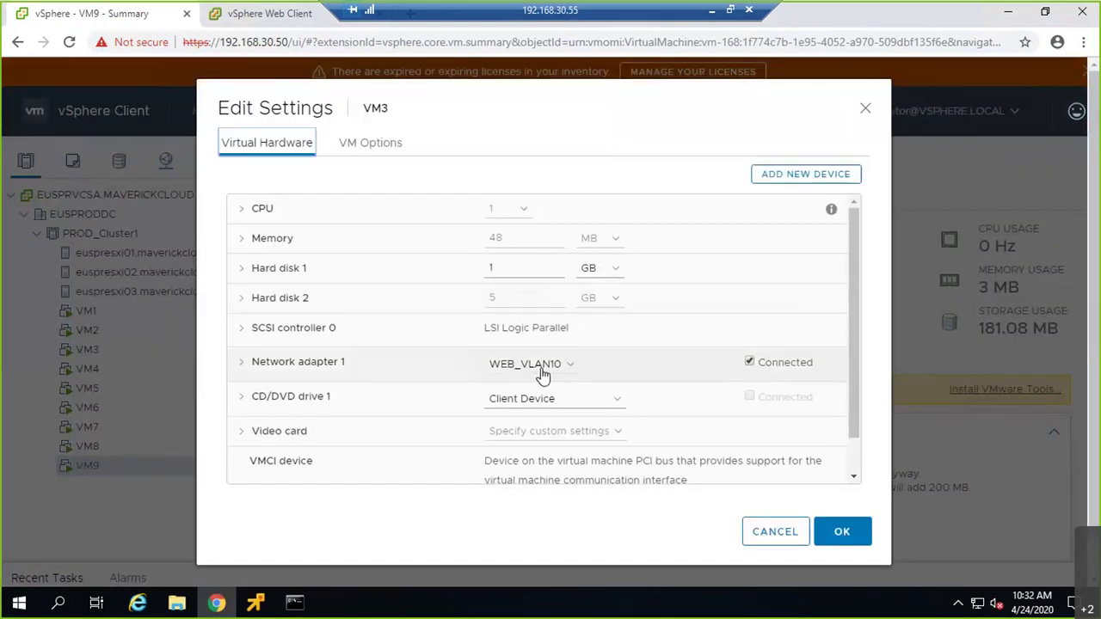
left_click(544, 365)
left_click(516, 396)
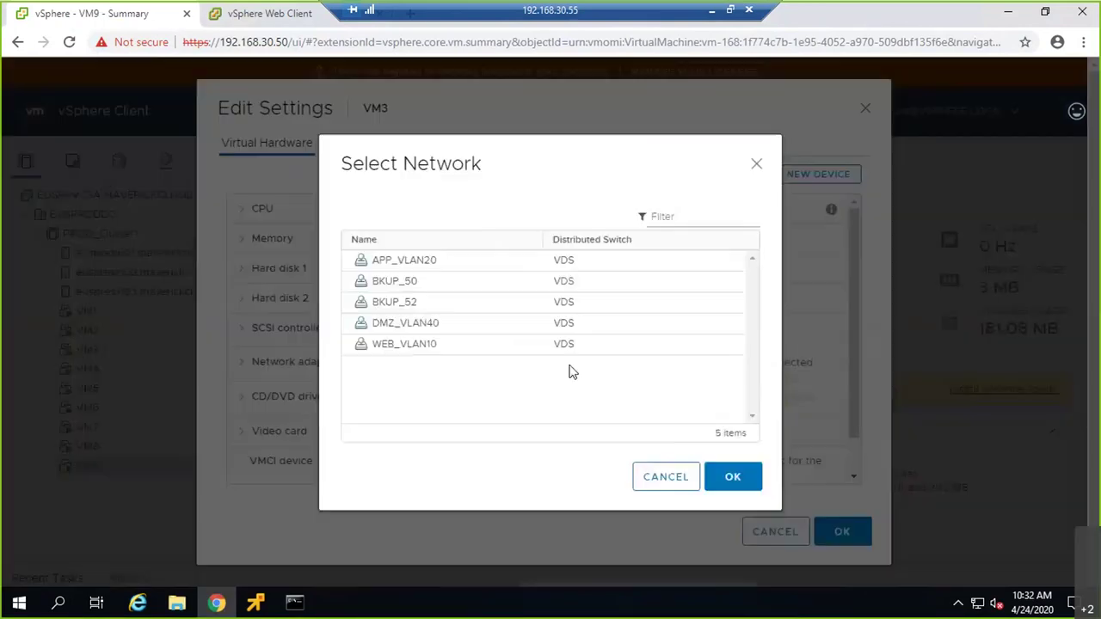
left_click(416, 323)
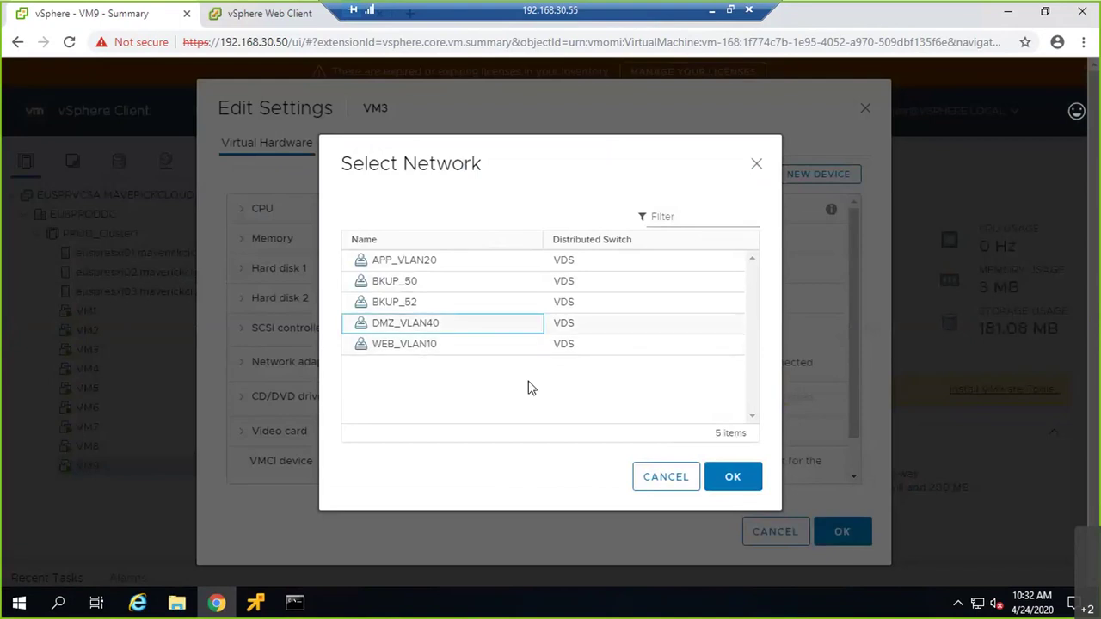
left_click(725, 476)
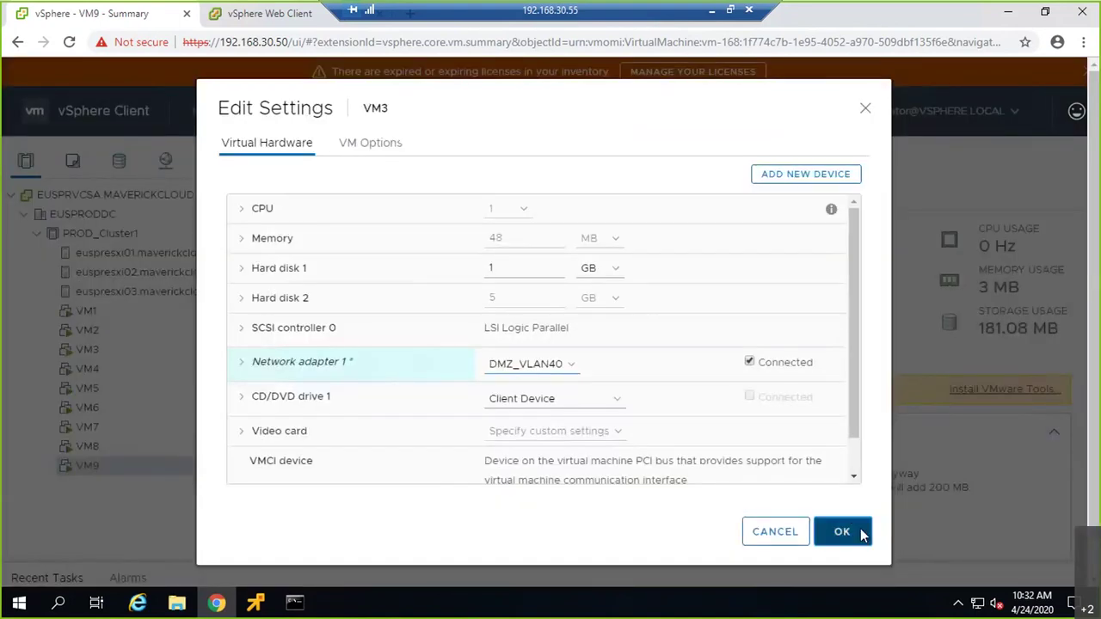
left_click(851, 529)
left_click(294, 602)
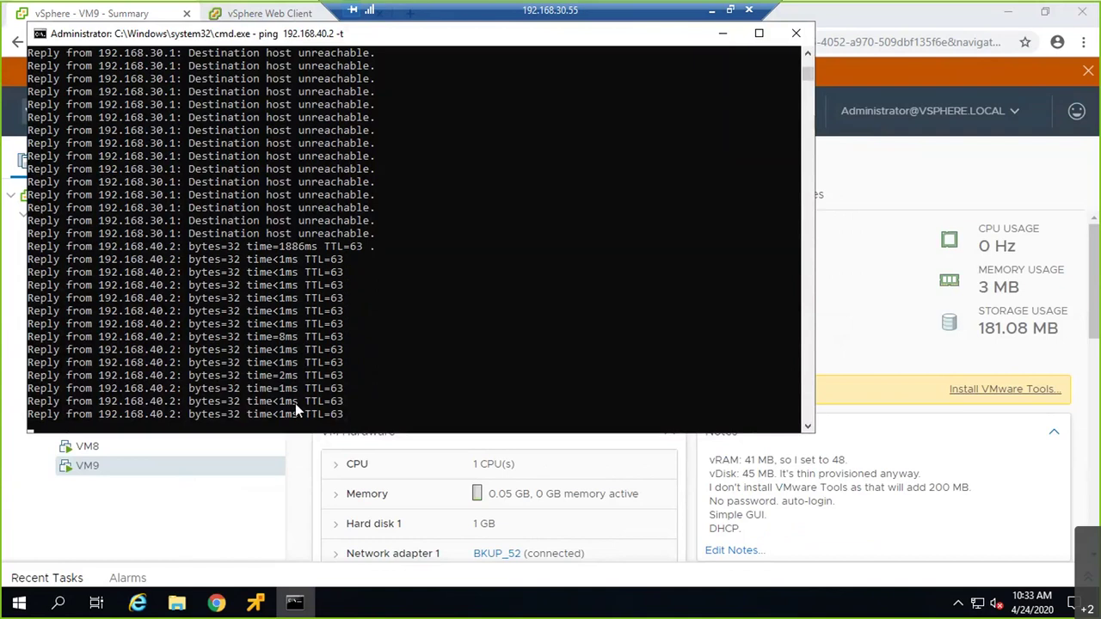
- Hide the ping window and compare the VMs on euspresxi01, 02 and 03, finishing on euspresxi03
left_click(723, 38)
left_click(176, 273)
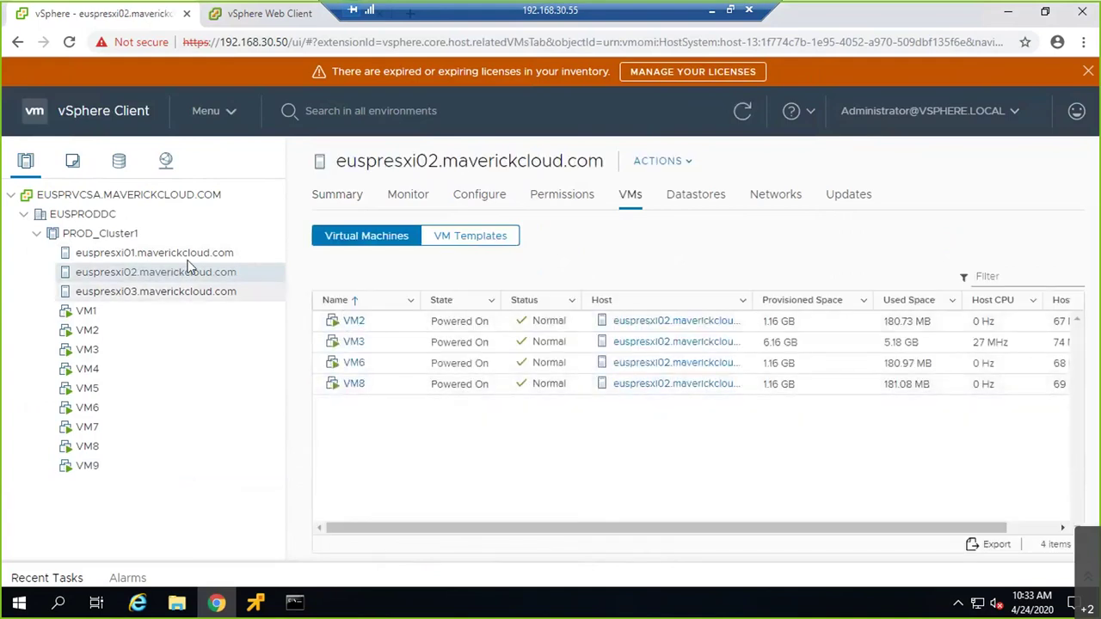
left_click(187, 253)
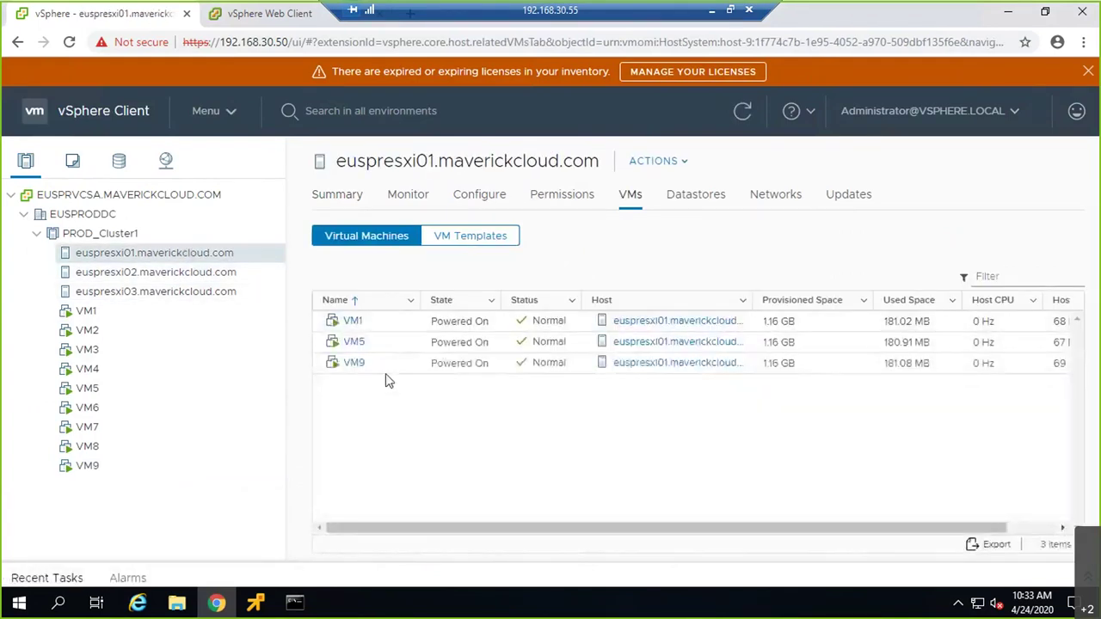
left_click(181, 295)
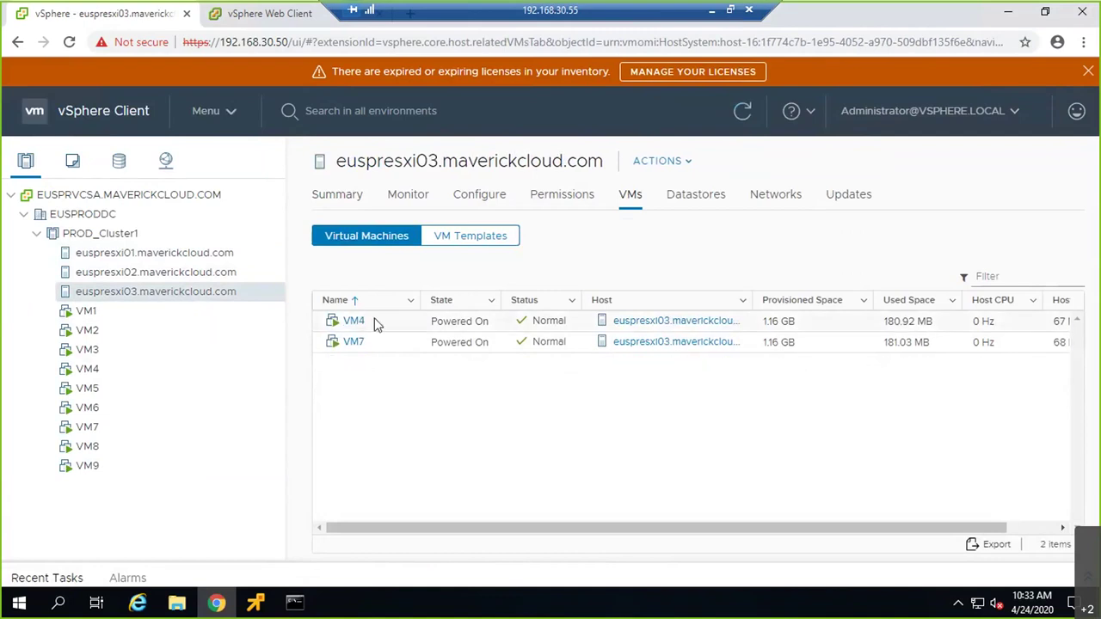
left_click(153, 272)
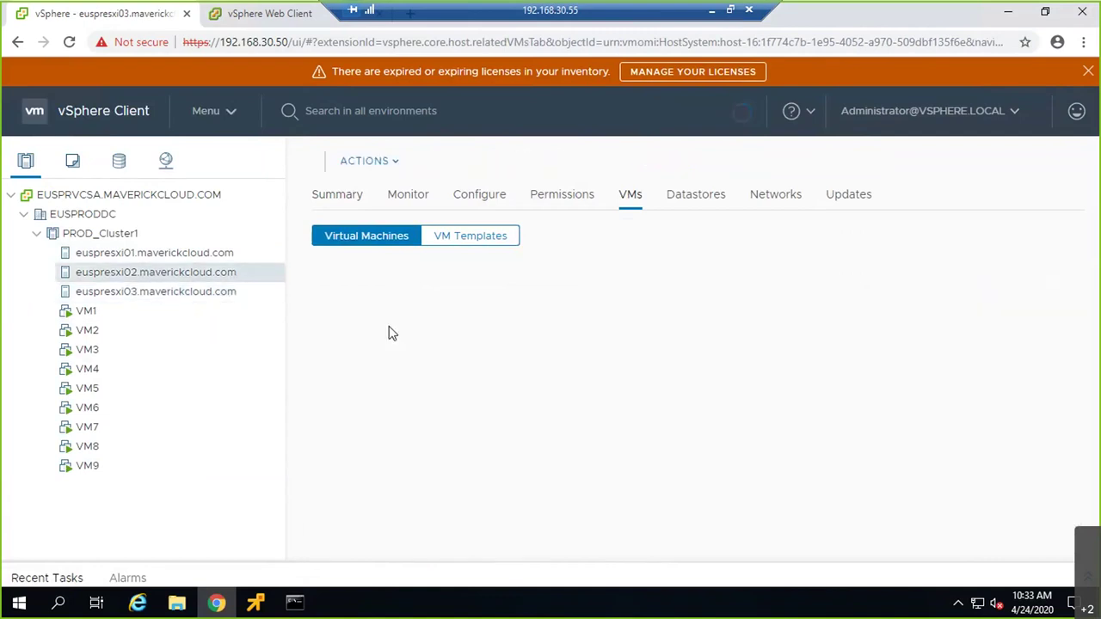
left_click(221, 253)
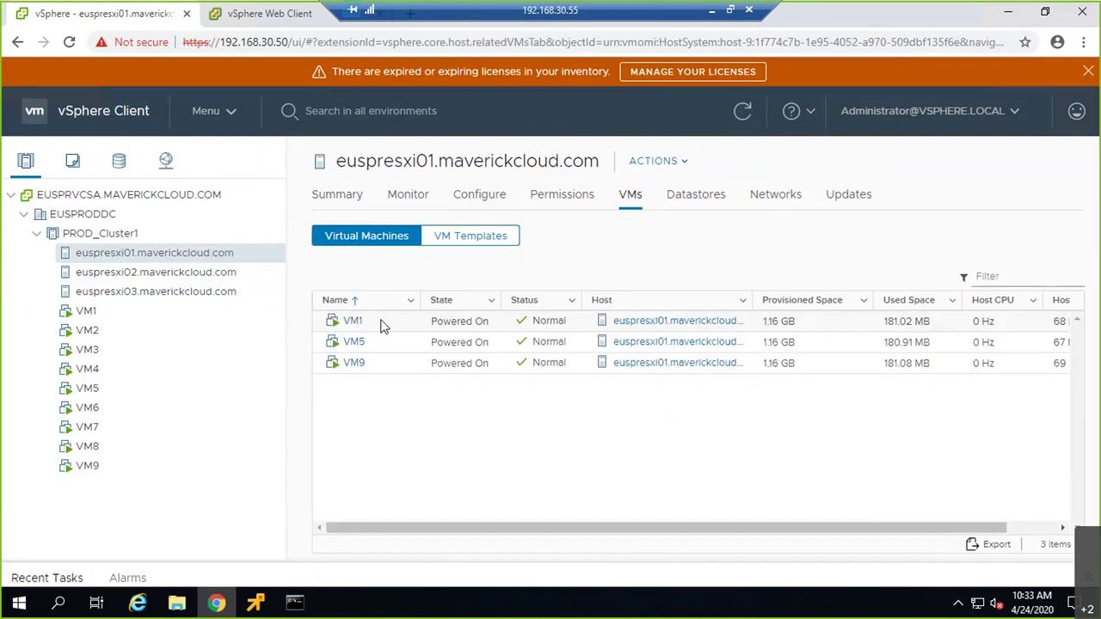
left_click(152, 271)
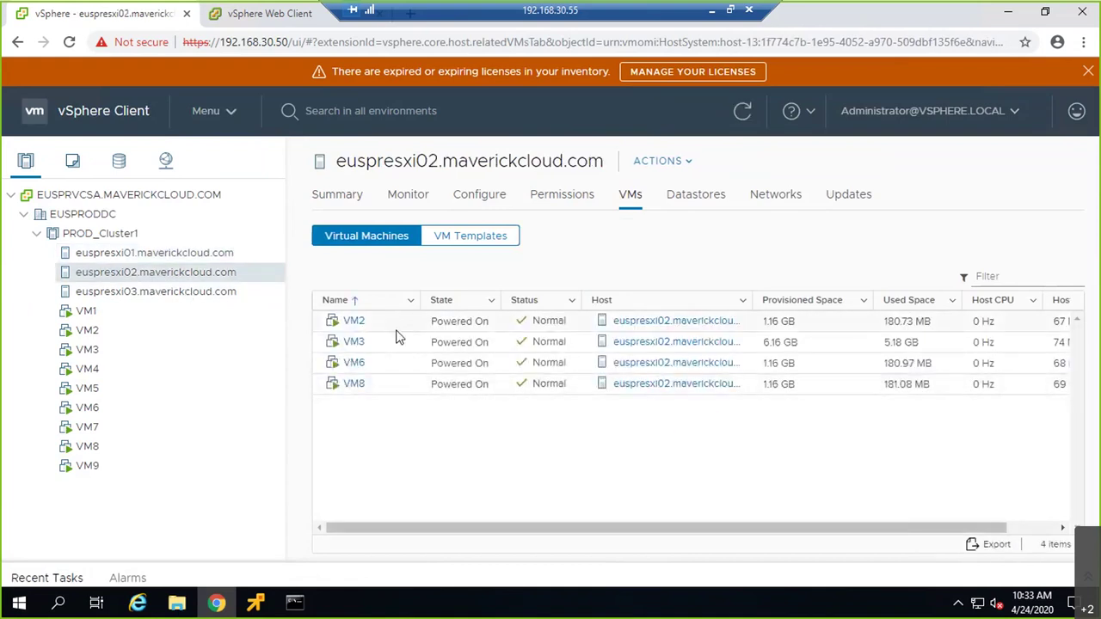
left_click(221, 293)
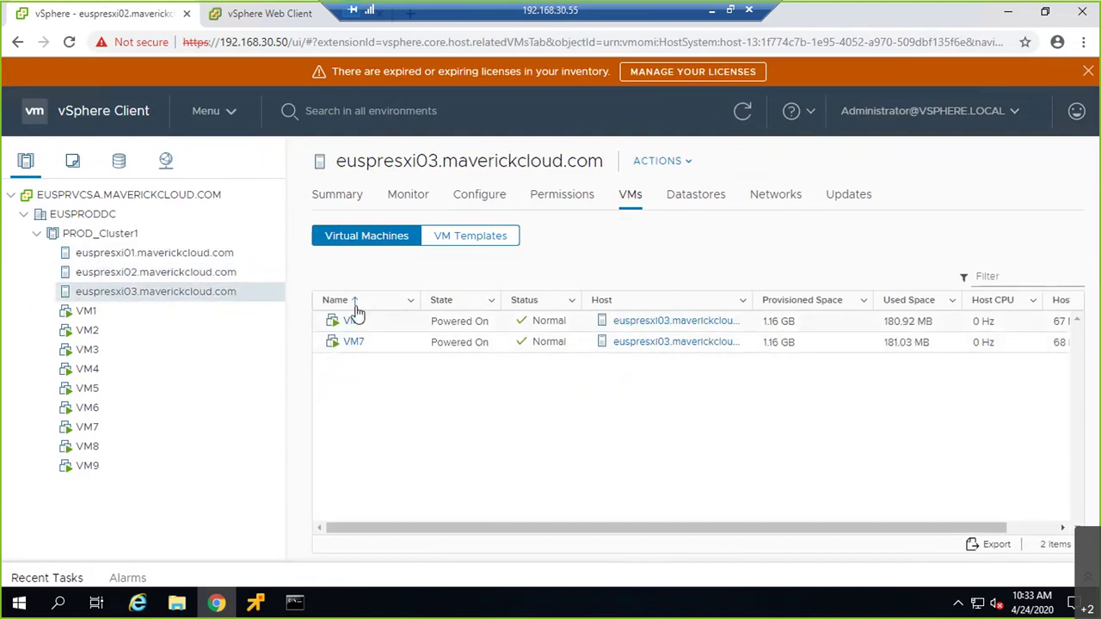
left_click(219, 273)
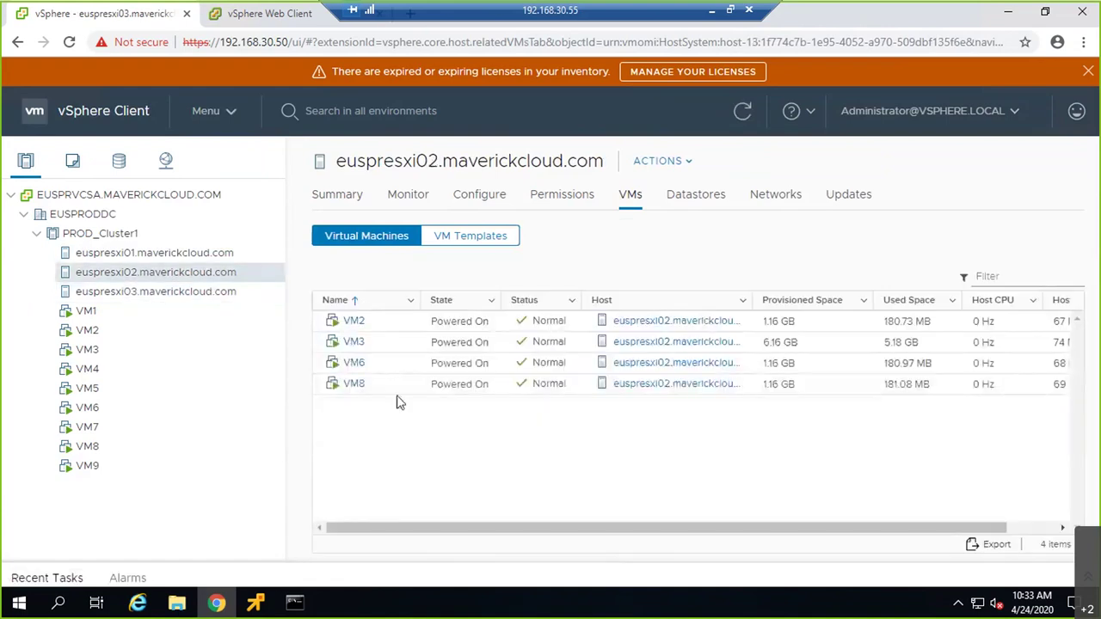
left_click(258, 291)
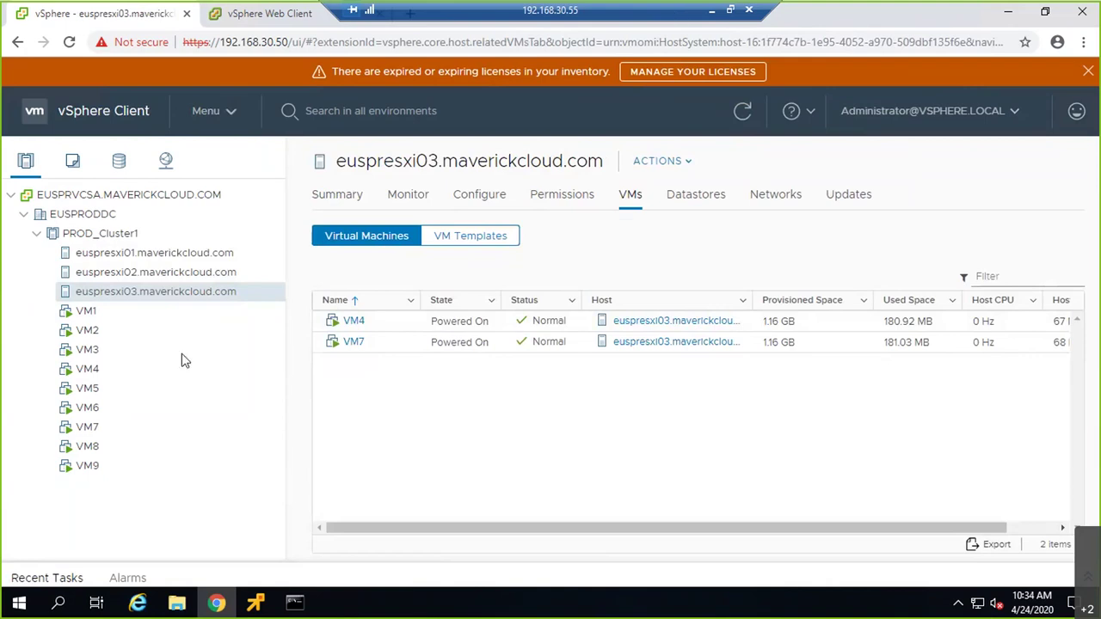
- On the whiteboard, draw blue marks beside the HA note, DRS prerequisites note and VMware DRS heading
left_click(713, 8)
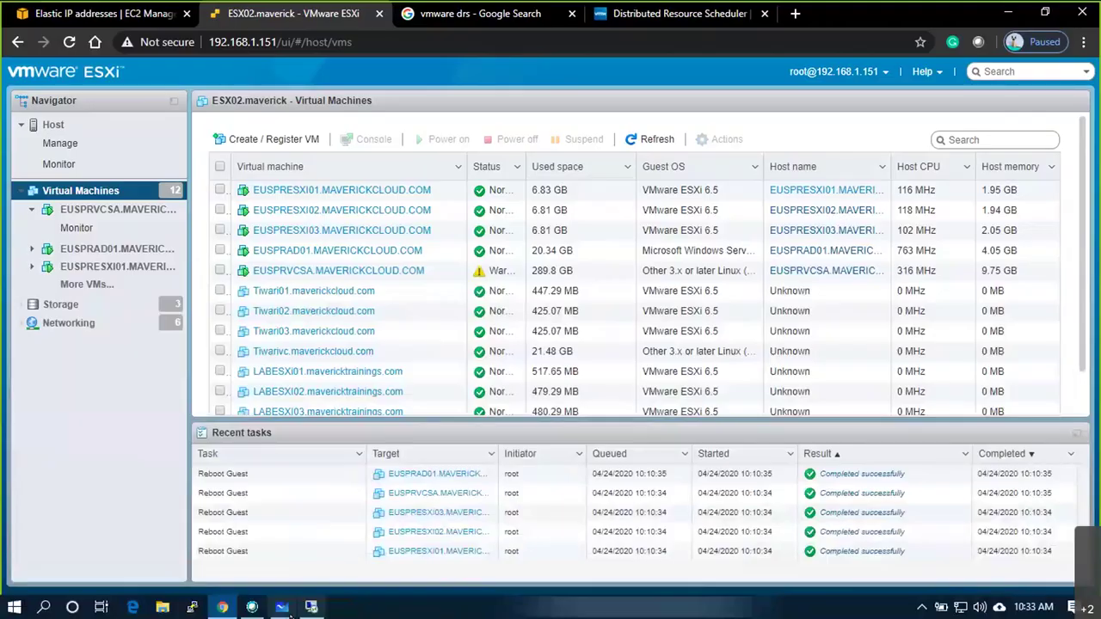
mouse_move(940, 162)
left_mouse_down()
mouse_move(949, 191)
mouse_move(937, 220)
mouse_move(1011, 155)
left_mouse_up()
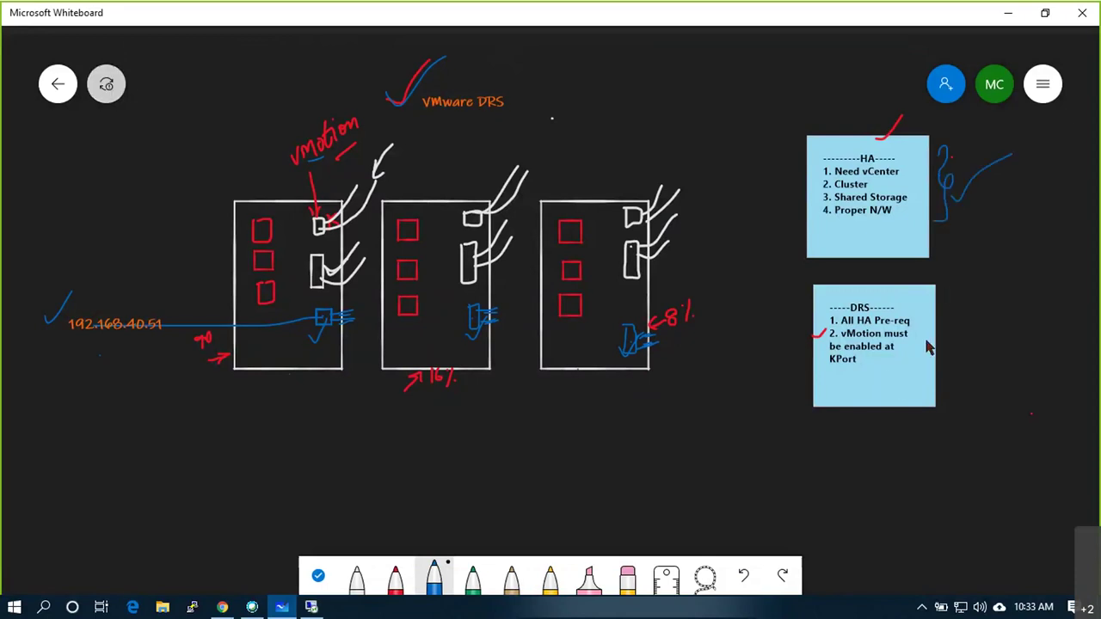
left_click_drag(917, 341, 922, 347)
left_click_drag(514, 109, 590, 60)
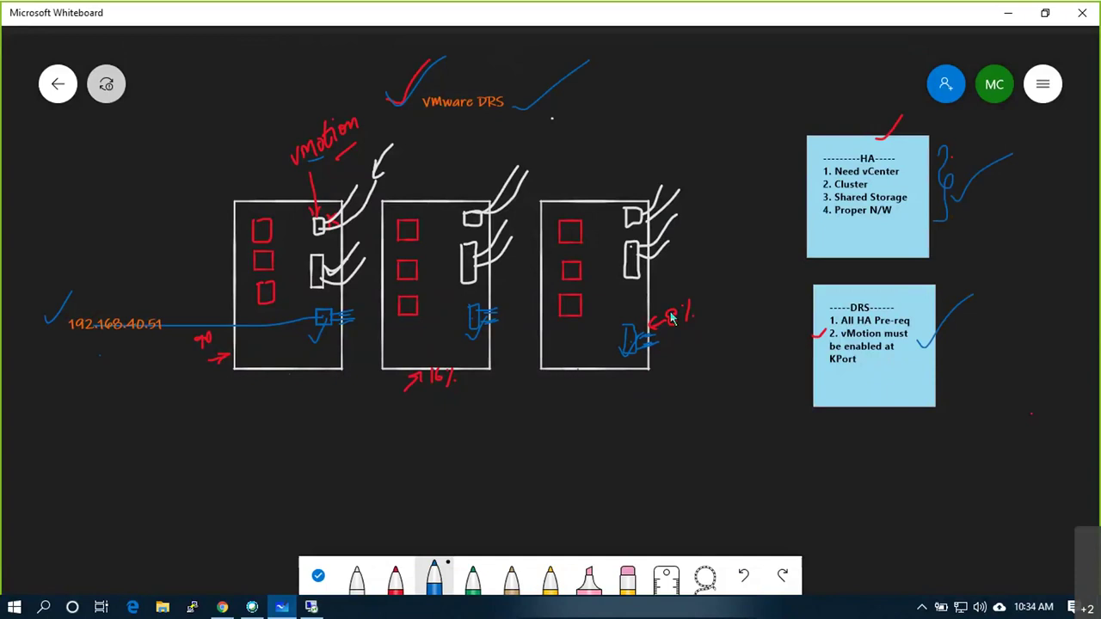